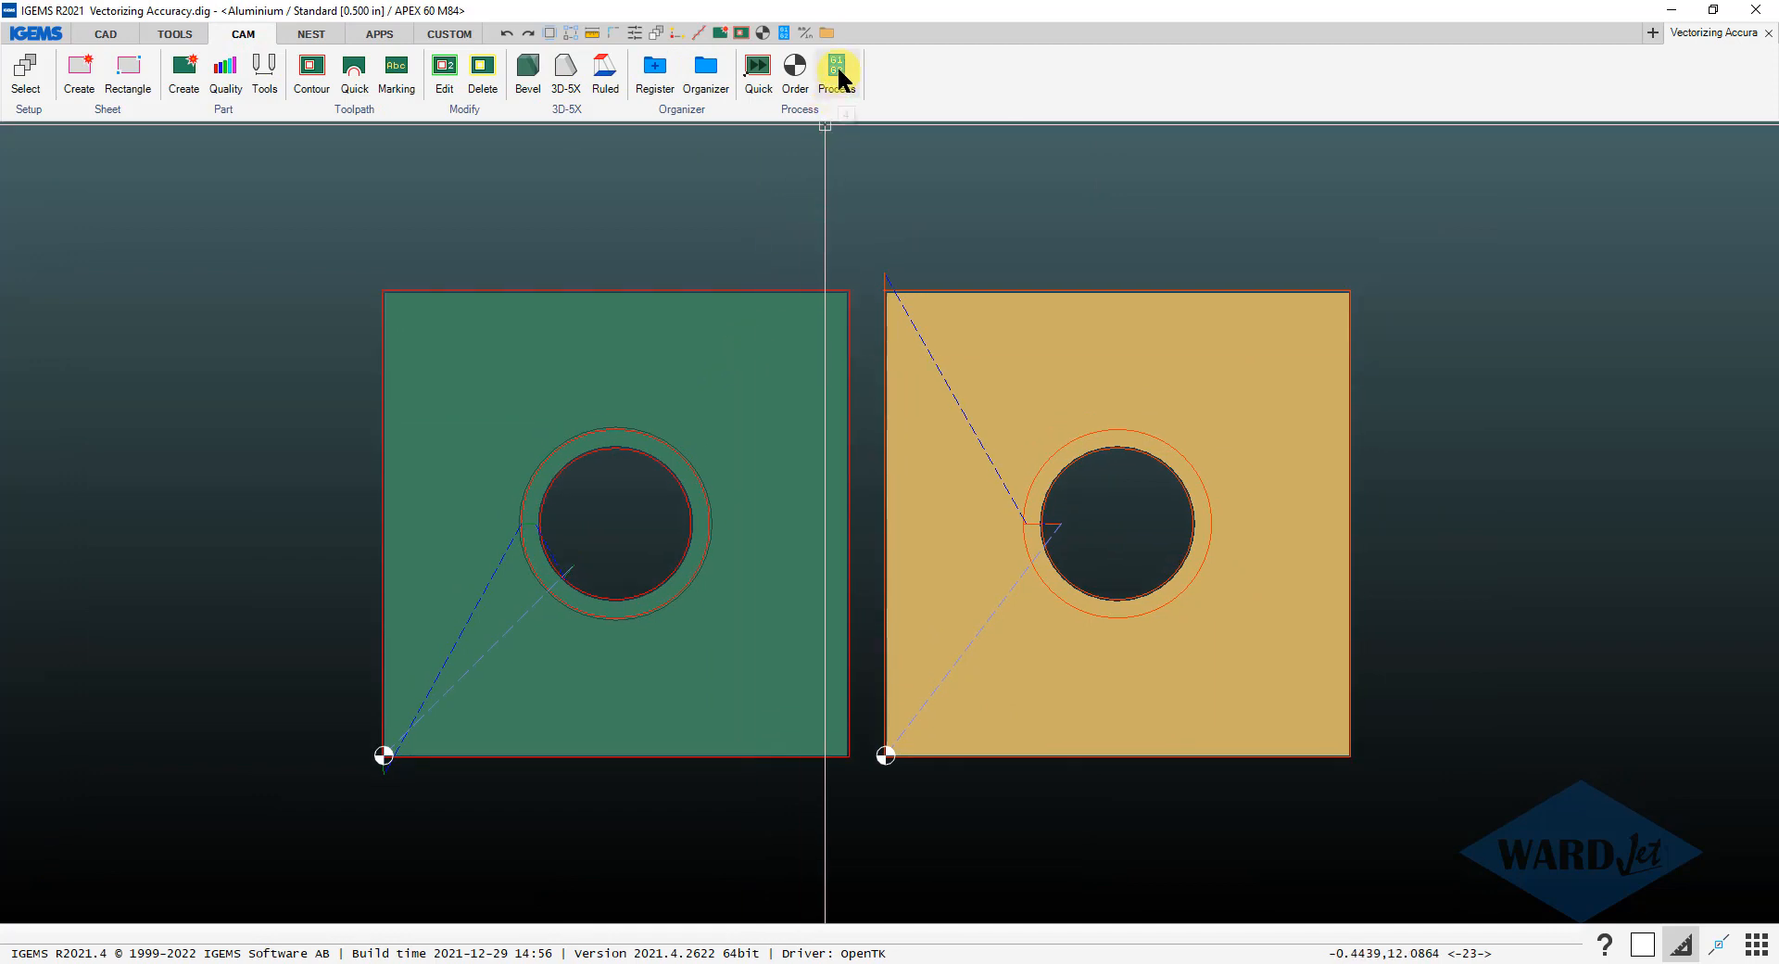
# - Process the green part's cut order and open its 2D simulation with a 0.0440 tool diameter, TAC off and the G92 work offset
pyautogui.click(501, 638)
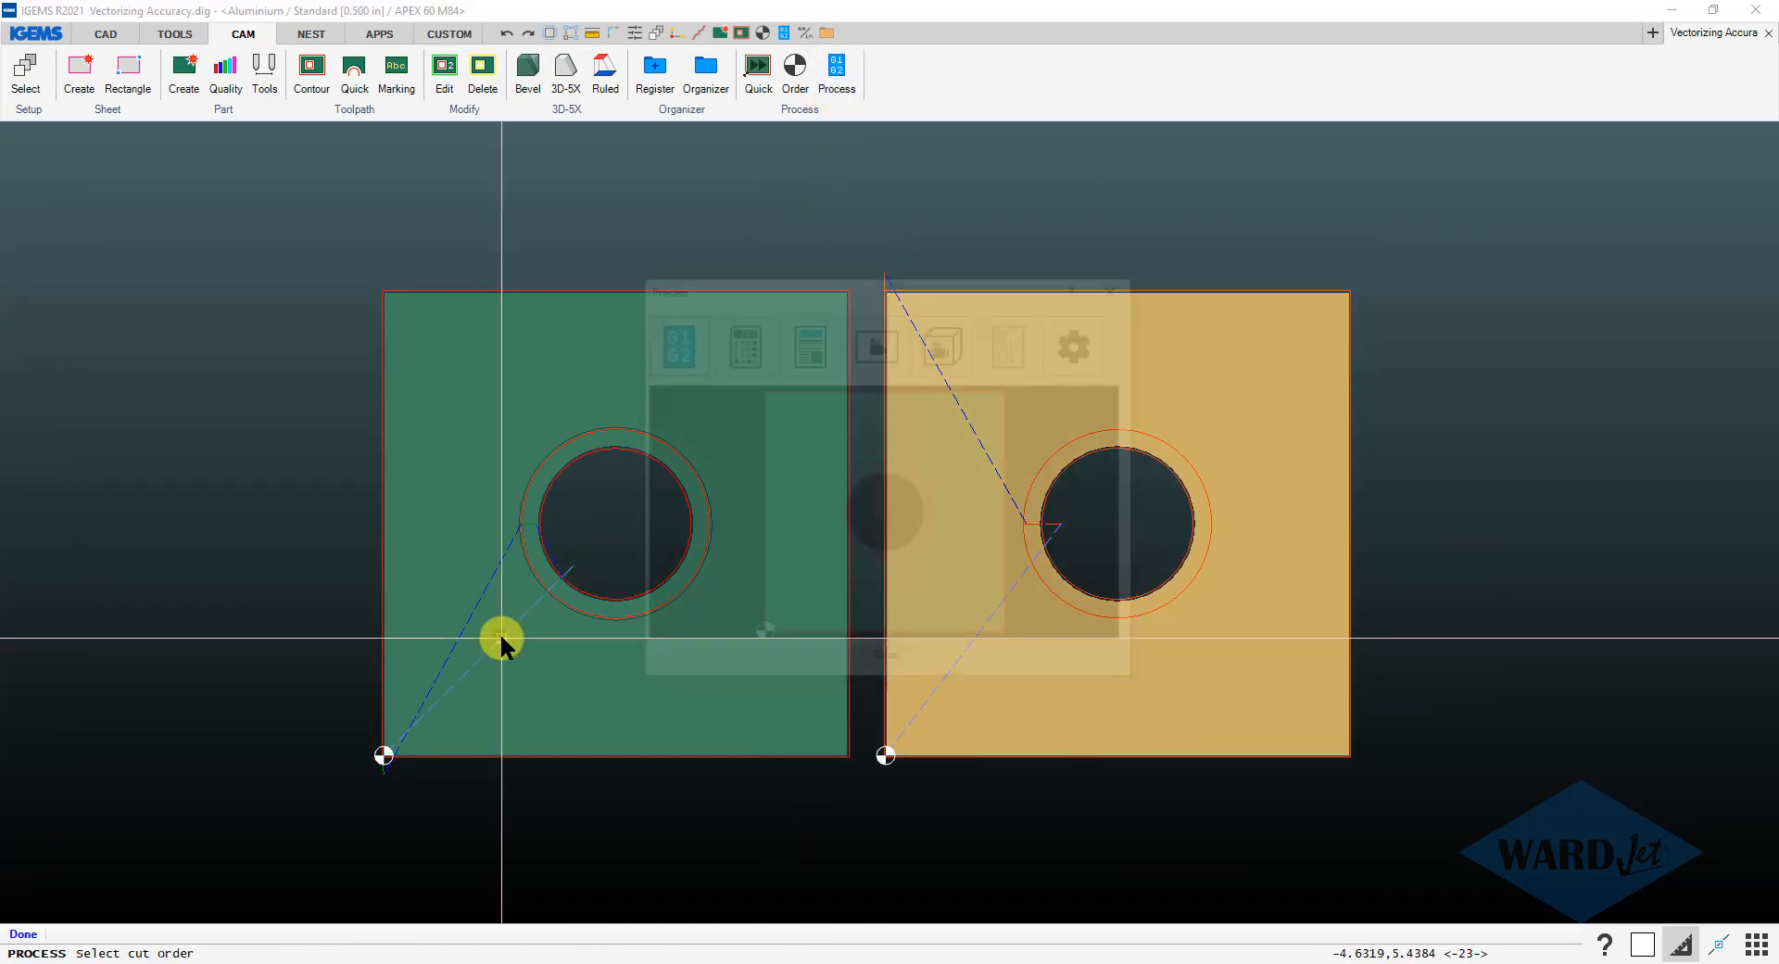
pyautogui.click(877, 345)
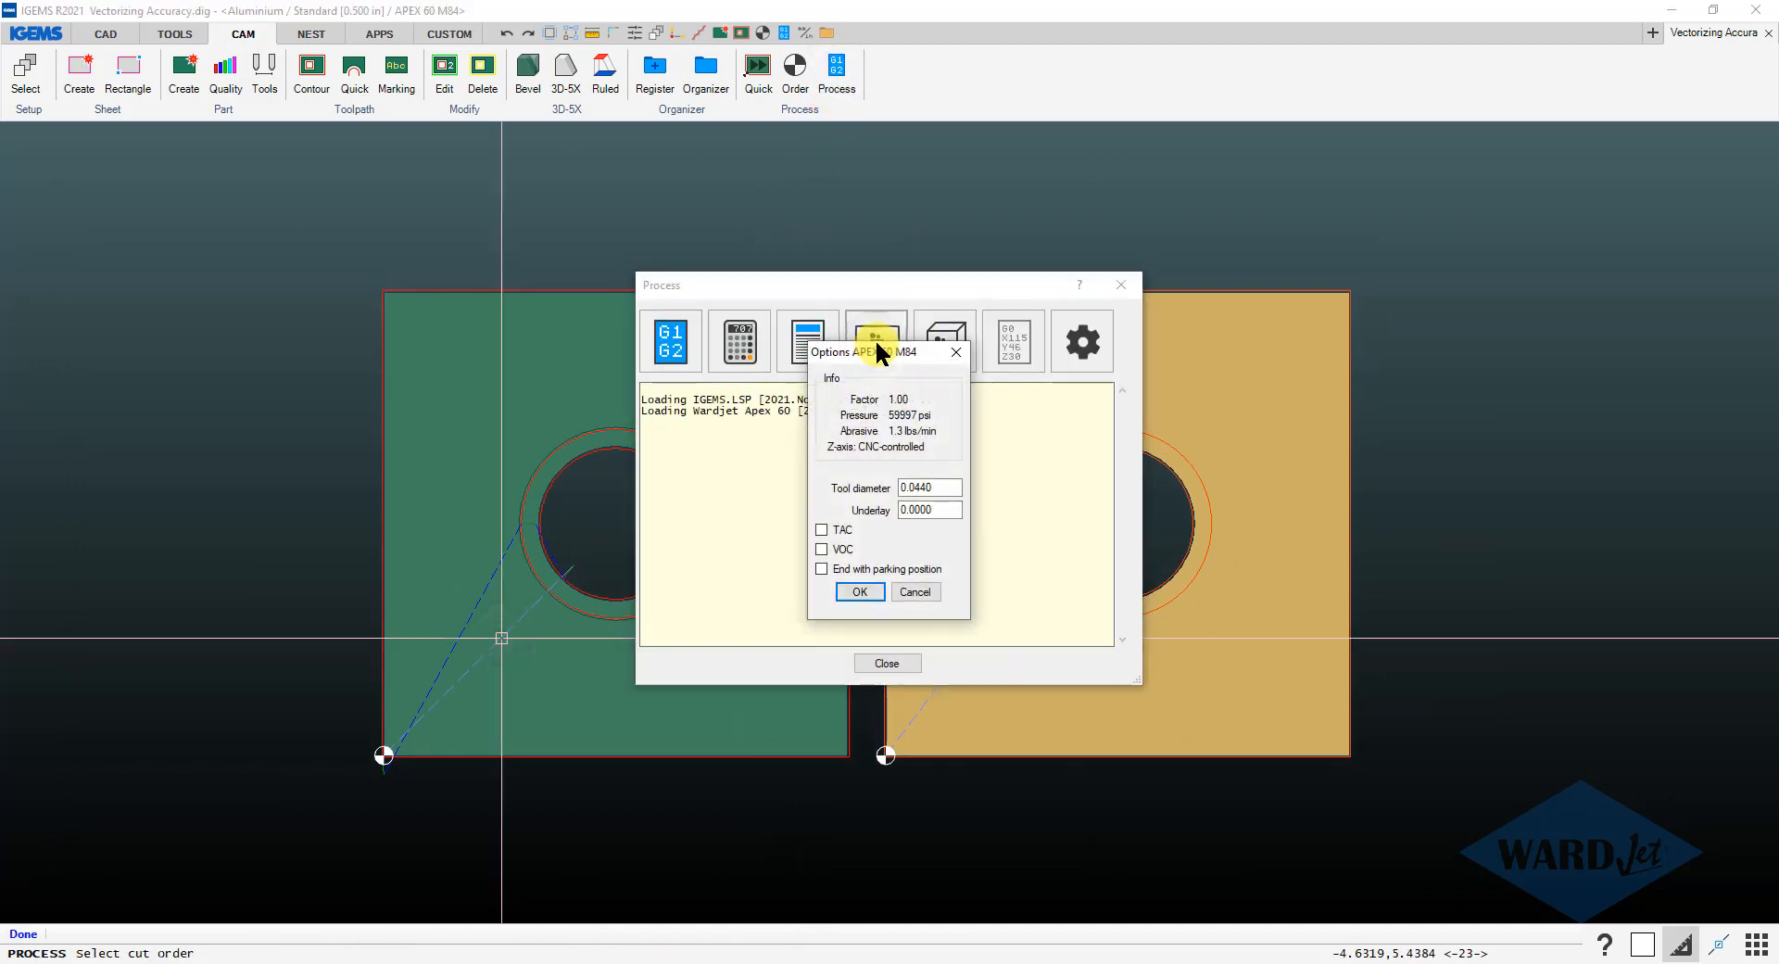
pyautogui.click(857, 591)
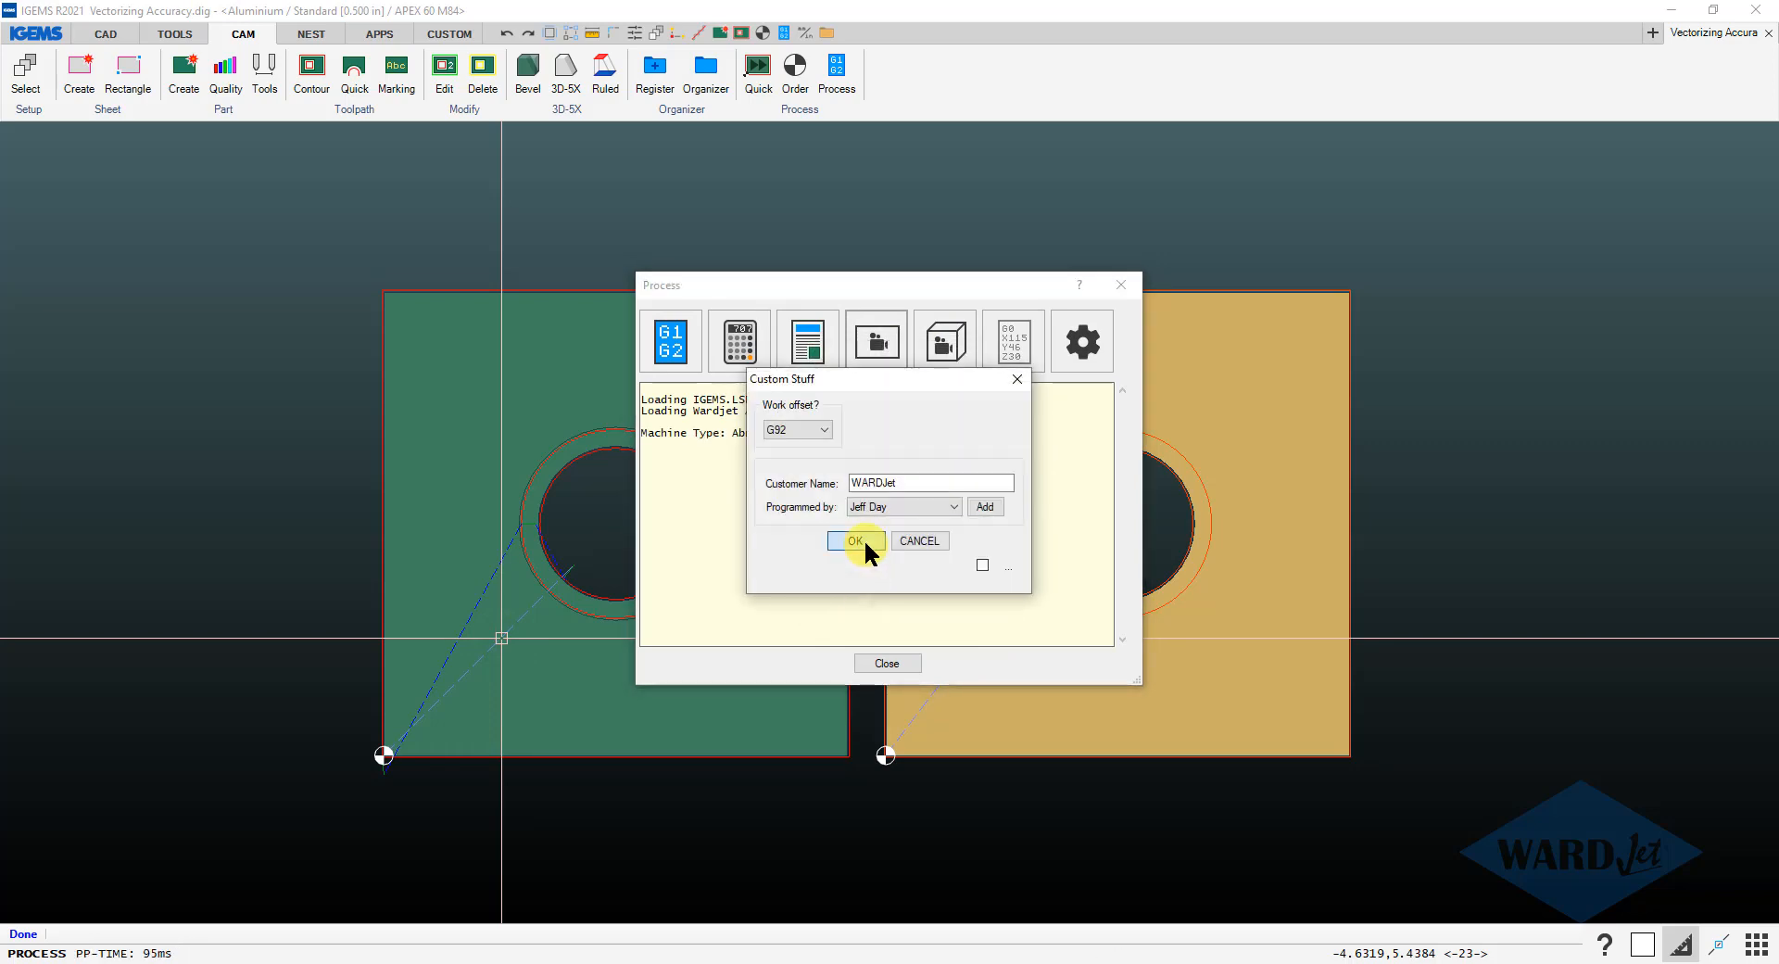
pyautogui.click(858, 541)
pyautogui.click(896, 603)
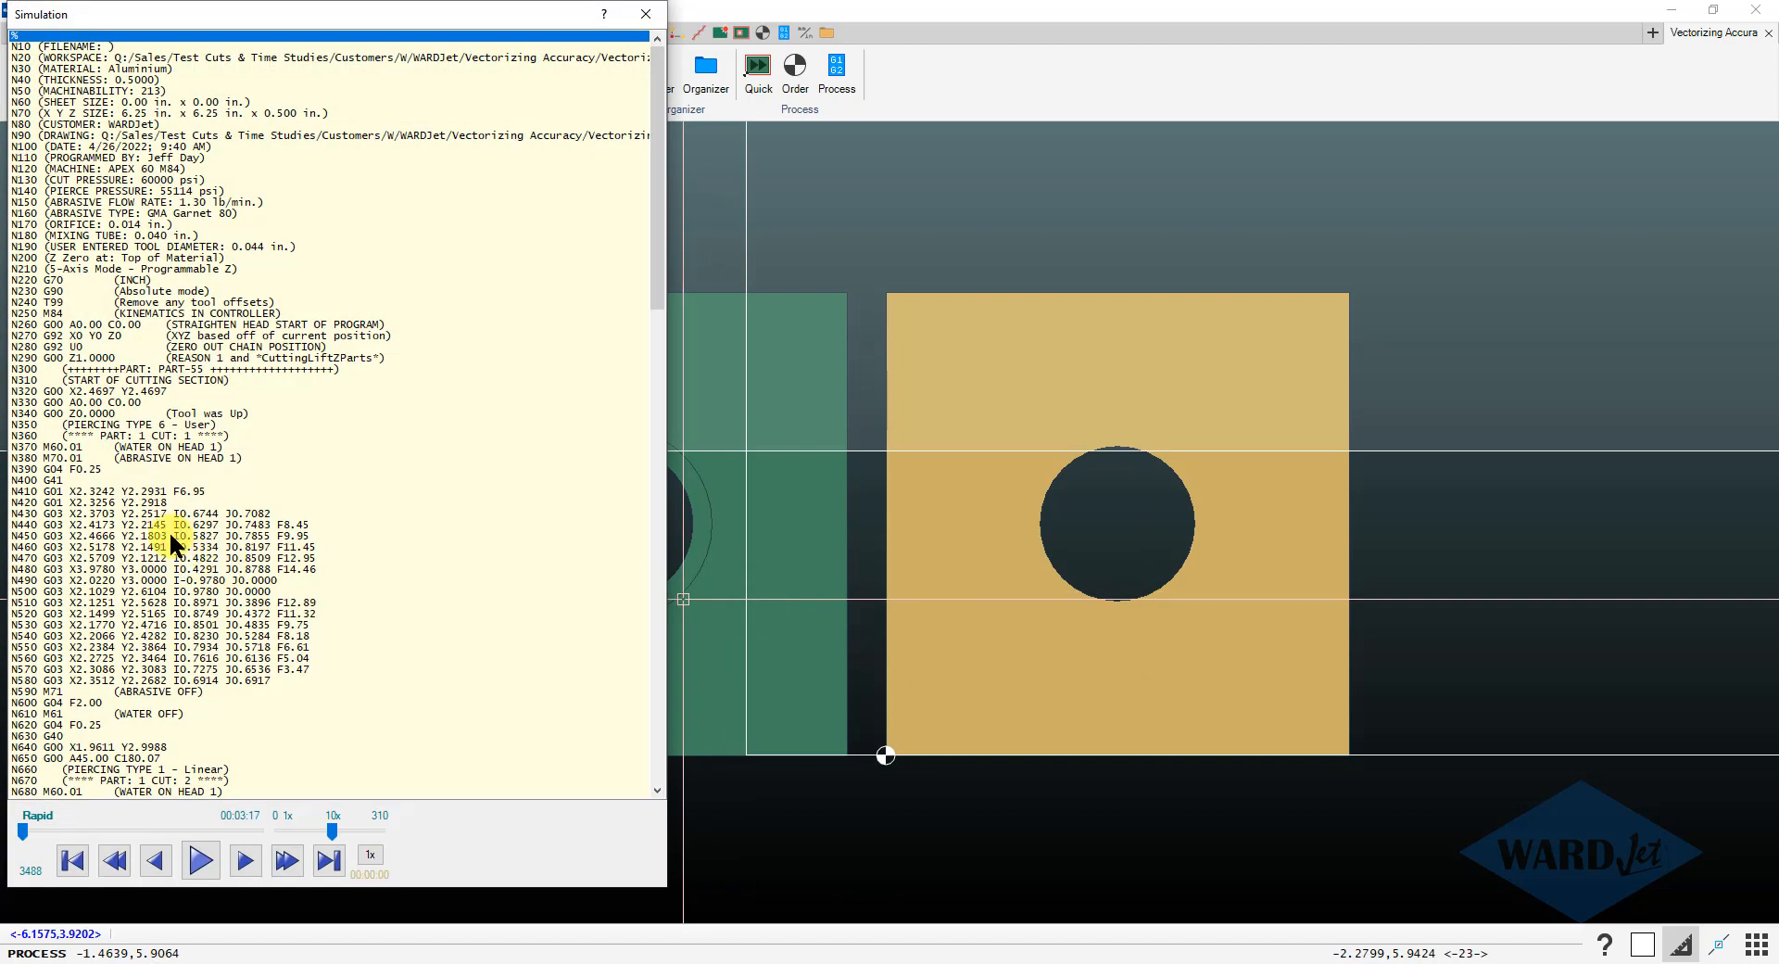
# - Examine the G-code lines of the green part's first hole cut, around N440 to N490, and their positions on the toolpath
pyautogui.click(170, 534)
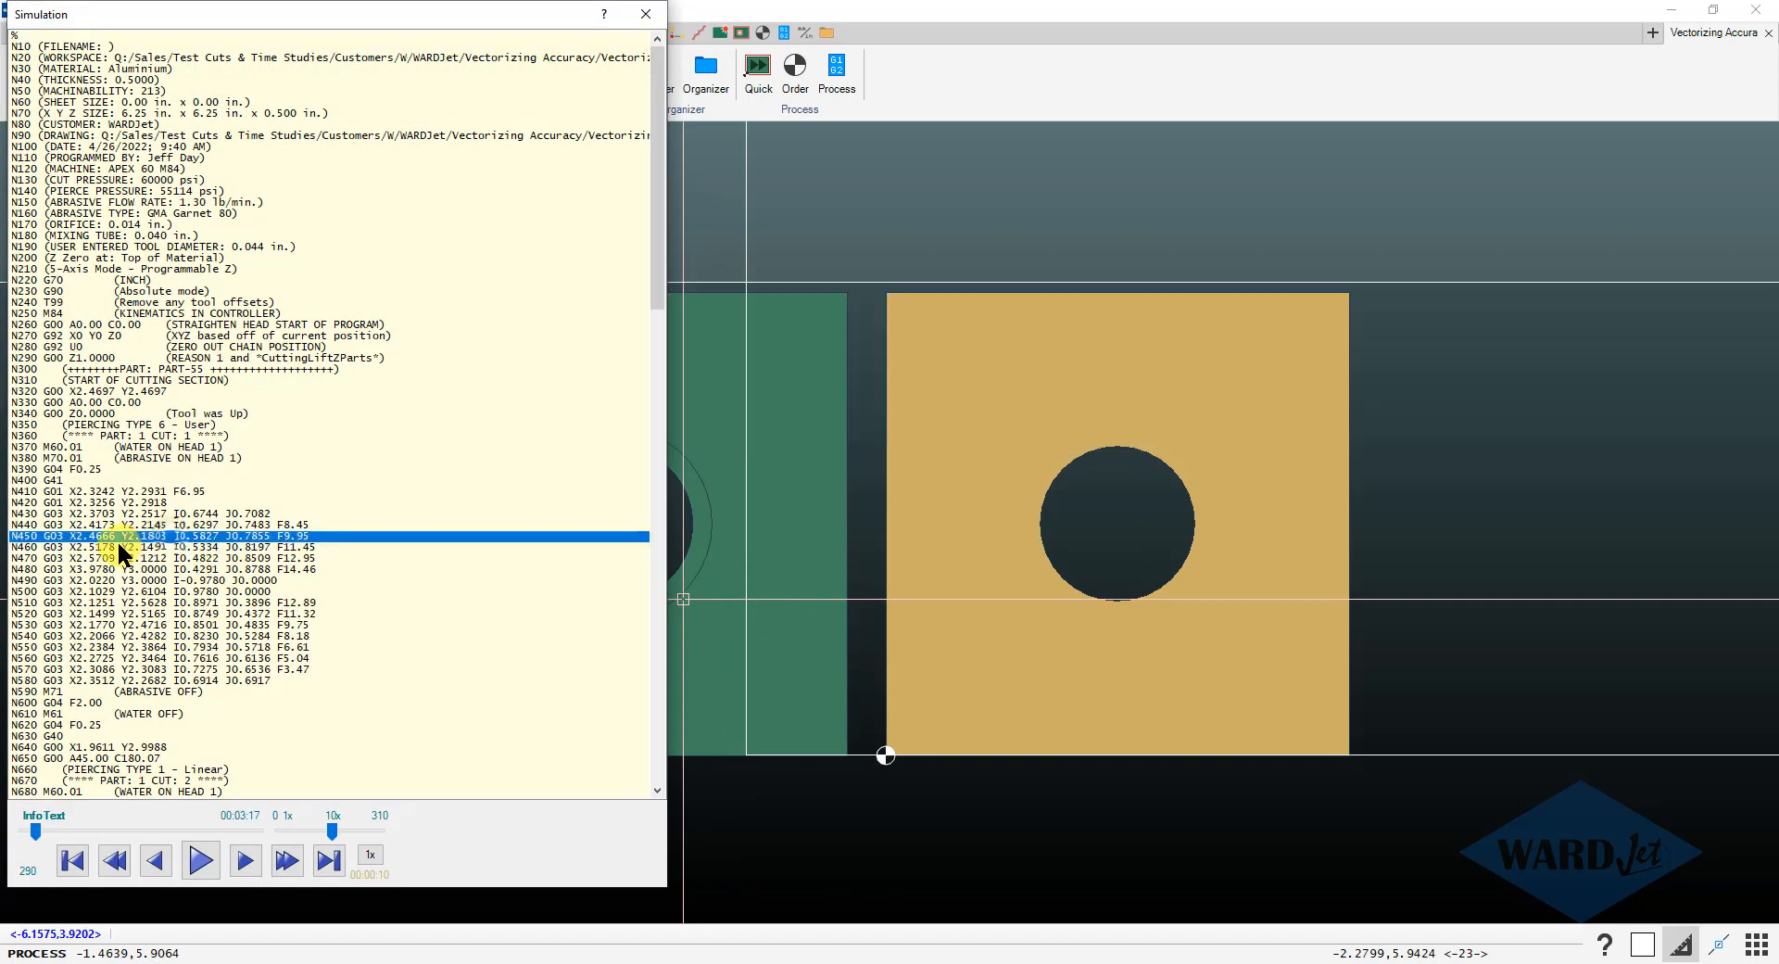
pyautogui.click(54, 528)
pyautogui.click(54, 535)
pyautogui.click(56, 541)
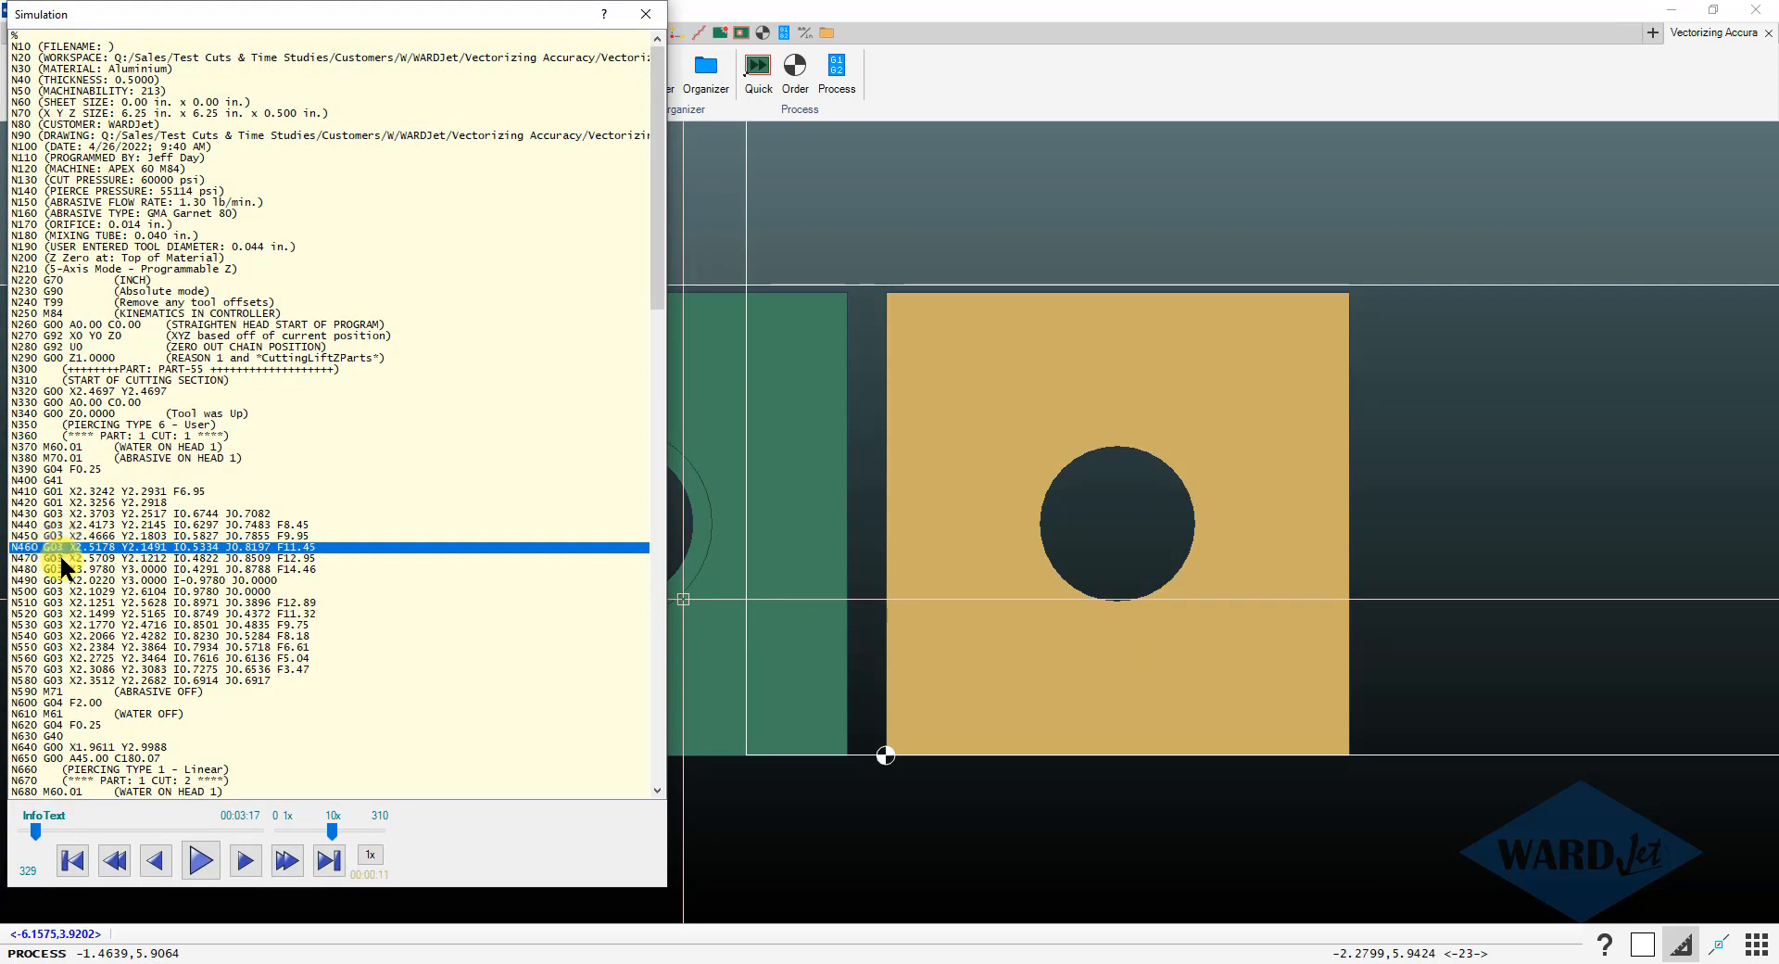
pyautogui.click(59, 553)
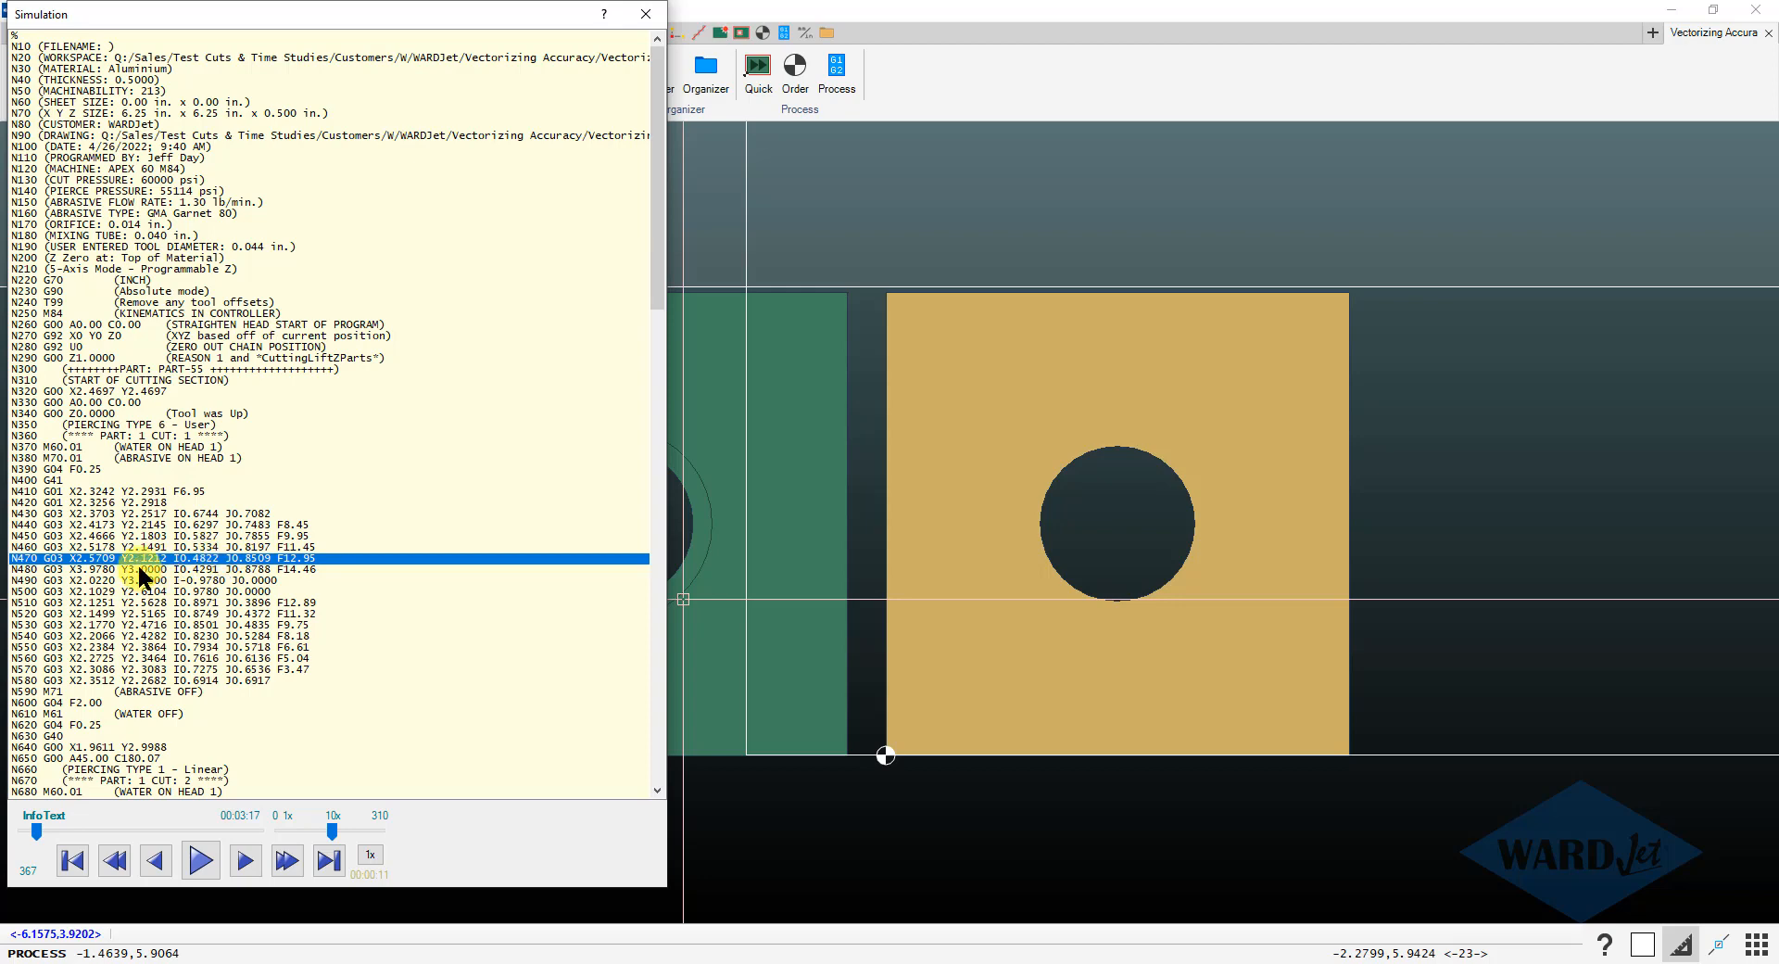
pyautogui.click(191, 568)
pyautogui.click(193, 558)
pyautogui.click(193, 568)
pyautogui.moveTo(692, 472); pyautogui.dragTo(844, 450, button='middle')
pyautogui.scroll(-3, 219, 568)
pyautogui.click(189, 480)
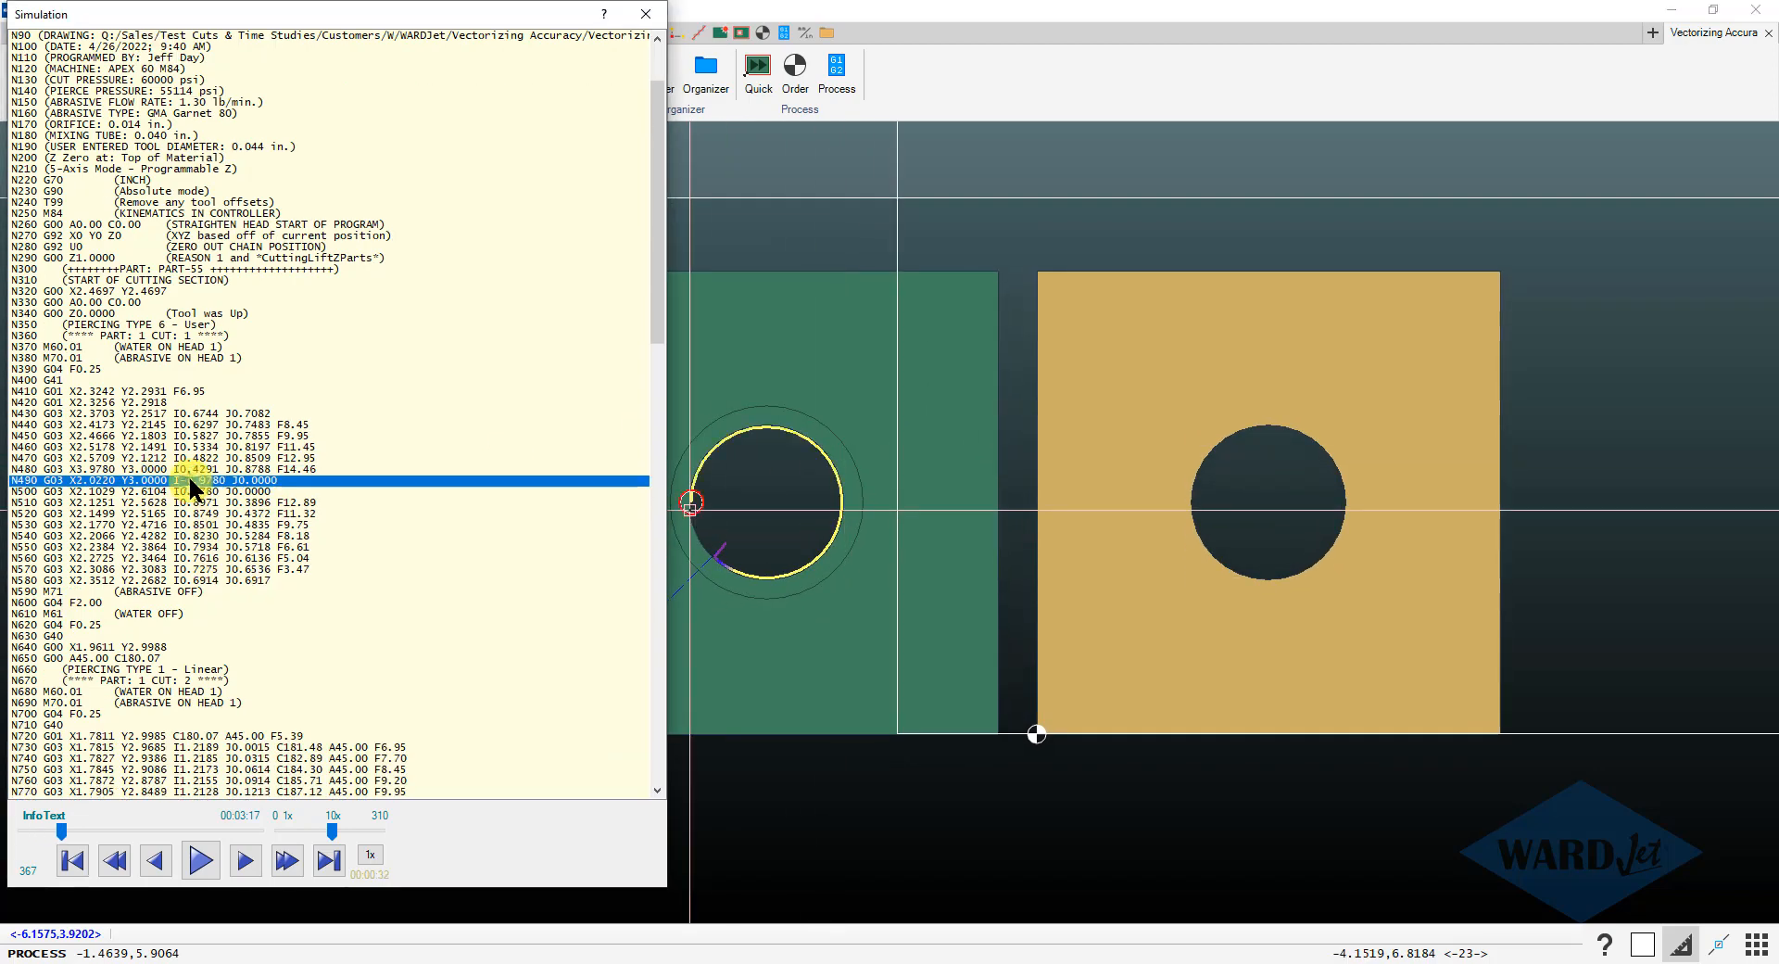
# - Examine the second cut's 45-degree bevel G-code, compare it with the hole's lead-out line N550, and close the simulation
pyautogui.scroll(-3, 174, 538)
pyautogui.scroll(-2, 174, 545)
pyautogui.click(155, 594)
pyautogui.click(147, 636)
pyautogui.click(144, 658)
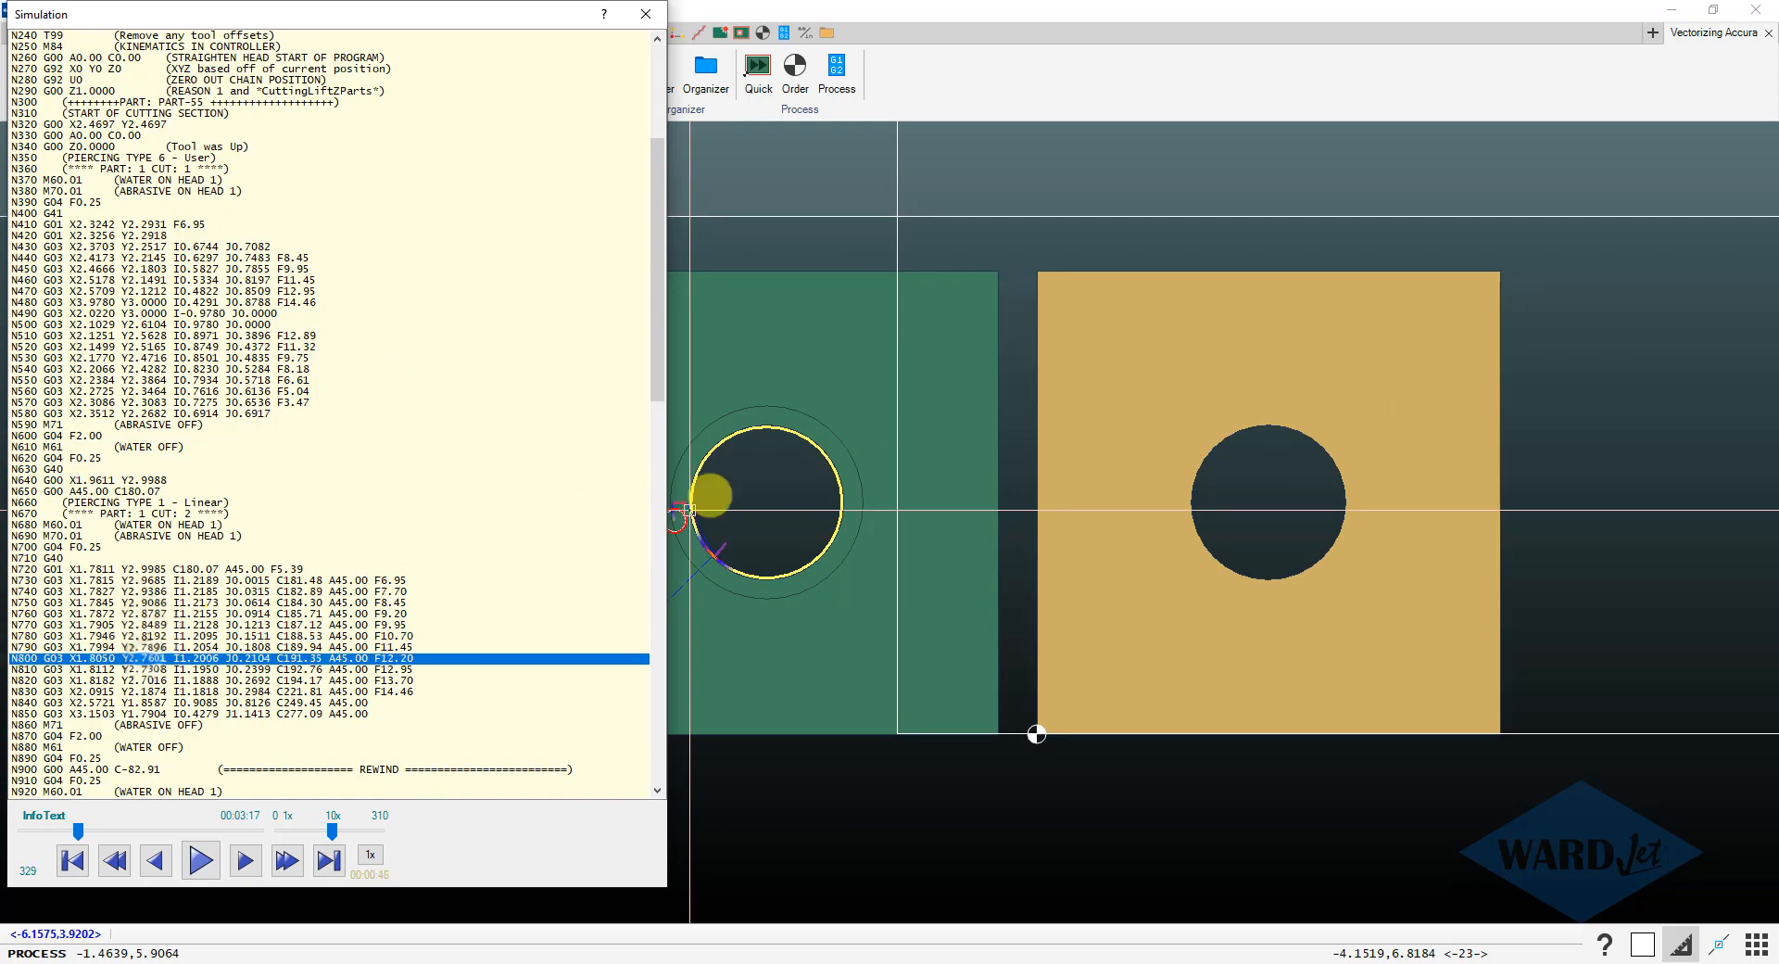
pyautogui.moveTo(787, 498); pyautogui.dragTo(899, 537, button='middle')
pyautogui.click(355, 669)
pyautogui.click(331, 625)
pyautogui.click(323, 602)
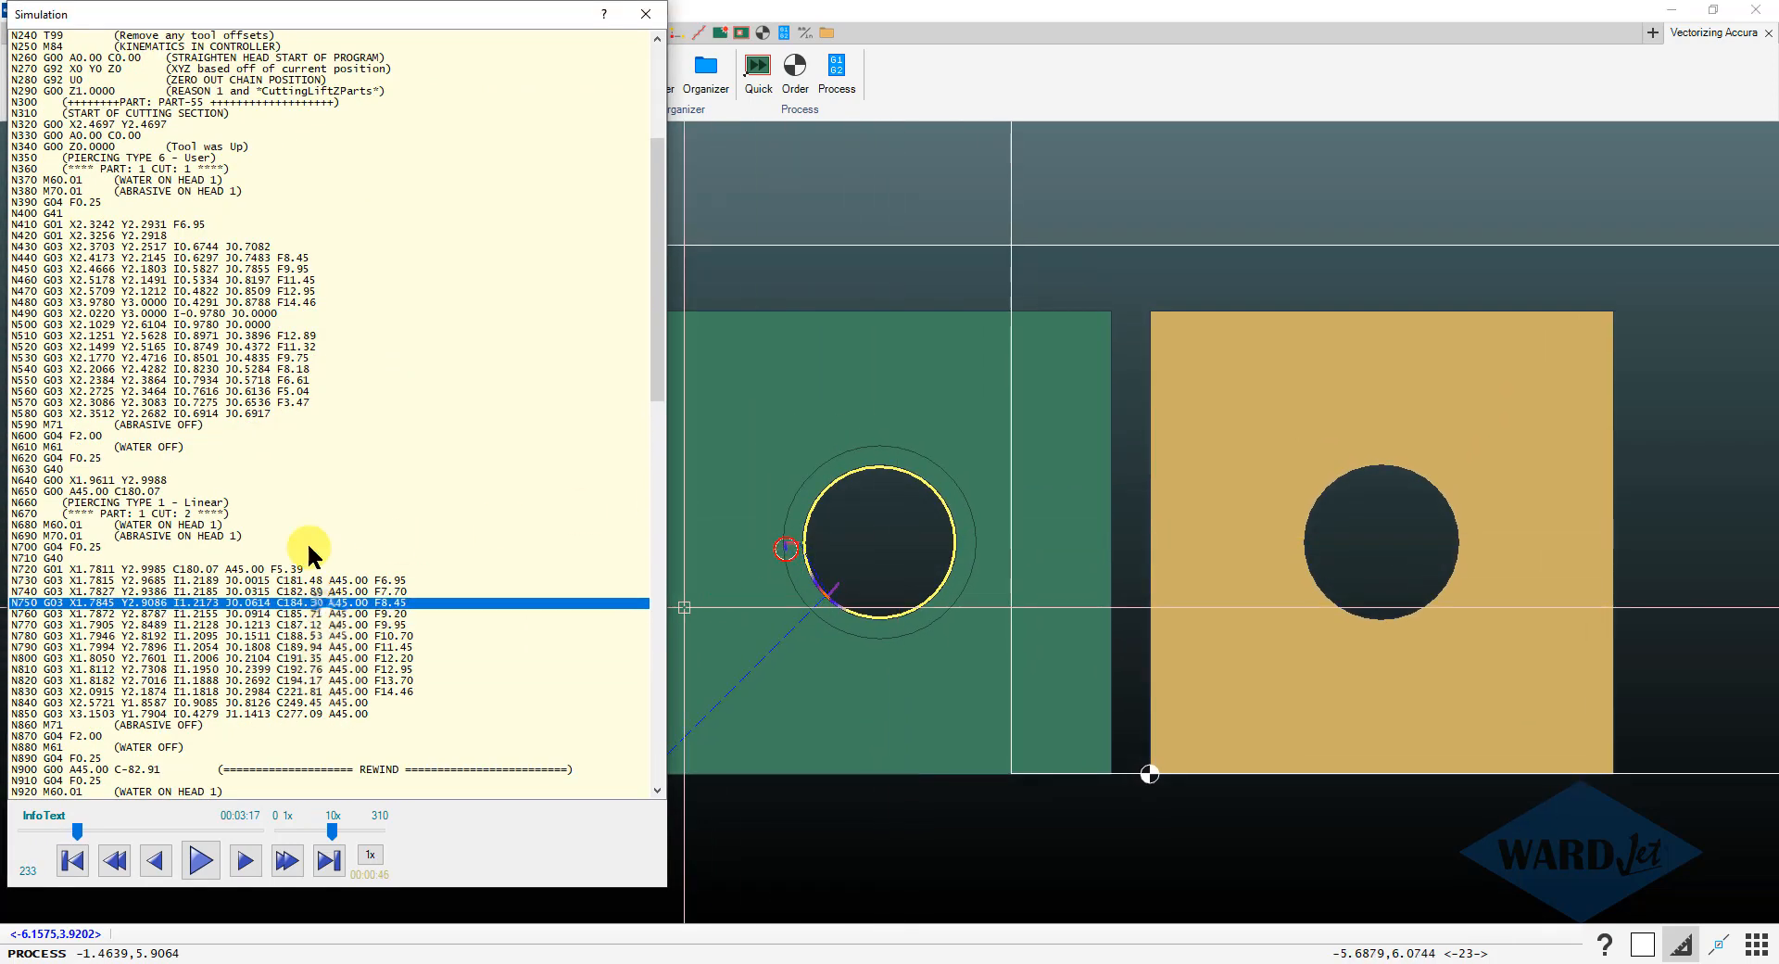
pyautogui.click(247, 381)
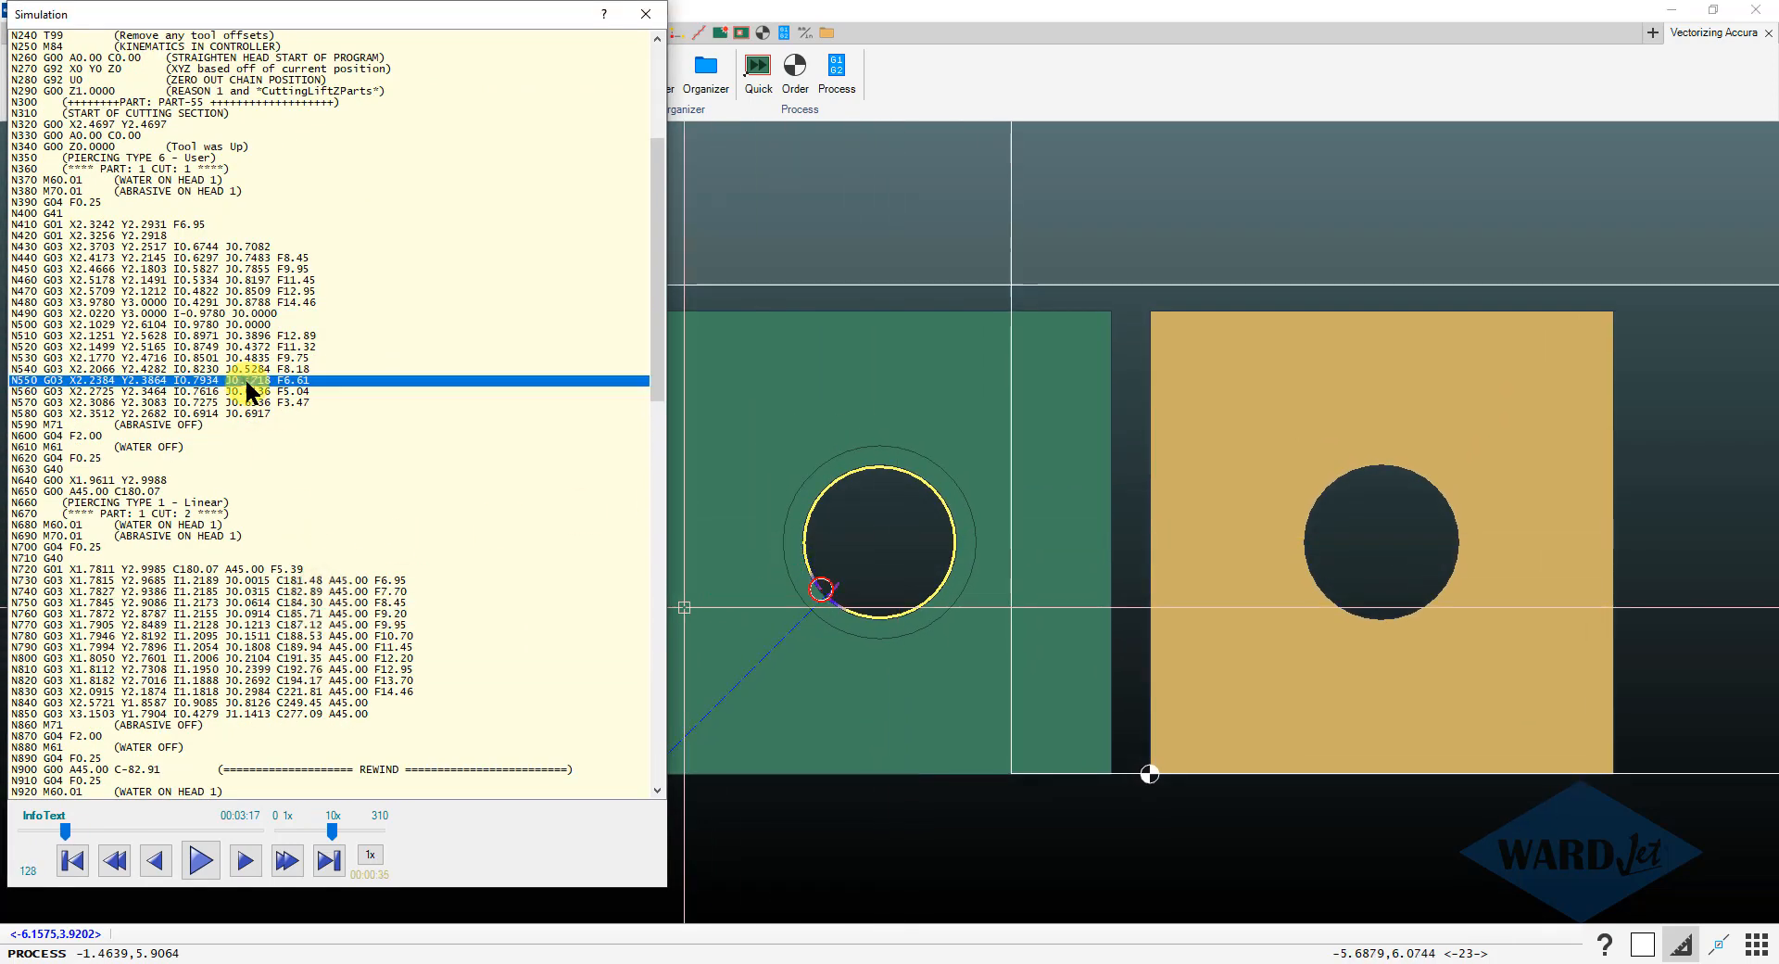
pyautogui.click(645, 14)
# - Rerun the green part's 2D simulation with TAC enabled, accepting the remaining machine options and the custom settings
pyautogui.click(885, 336)
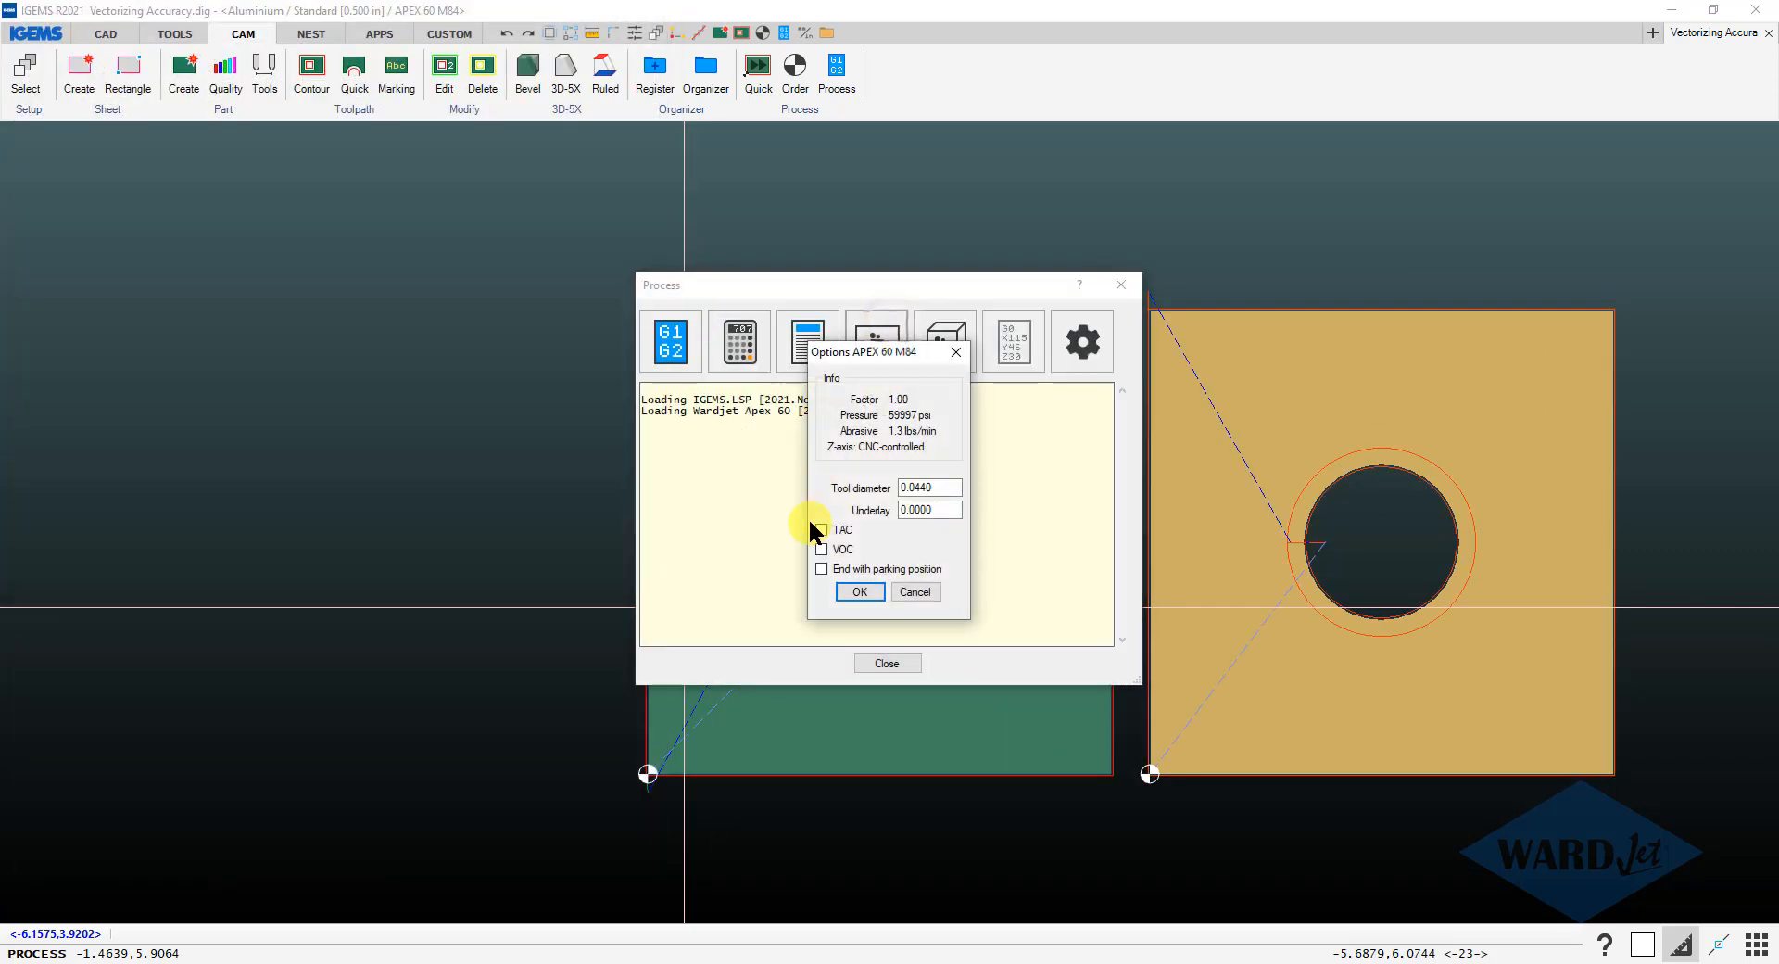
pyautogui.click(821, 531)
pyautogui.click(862, 592)
pyautogui.click(843, 540)
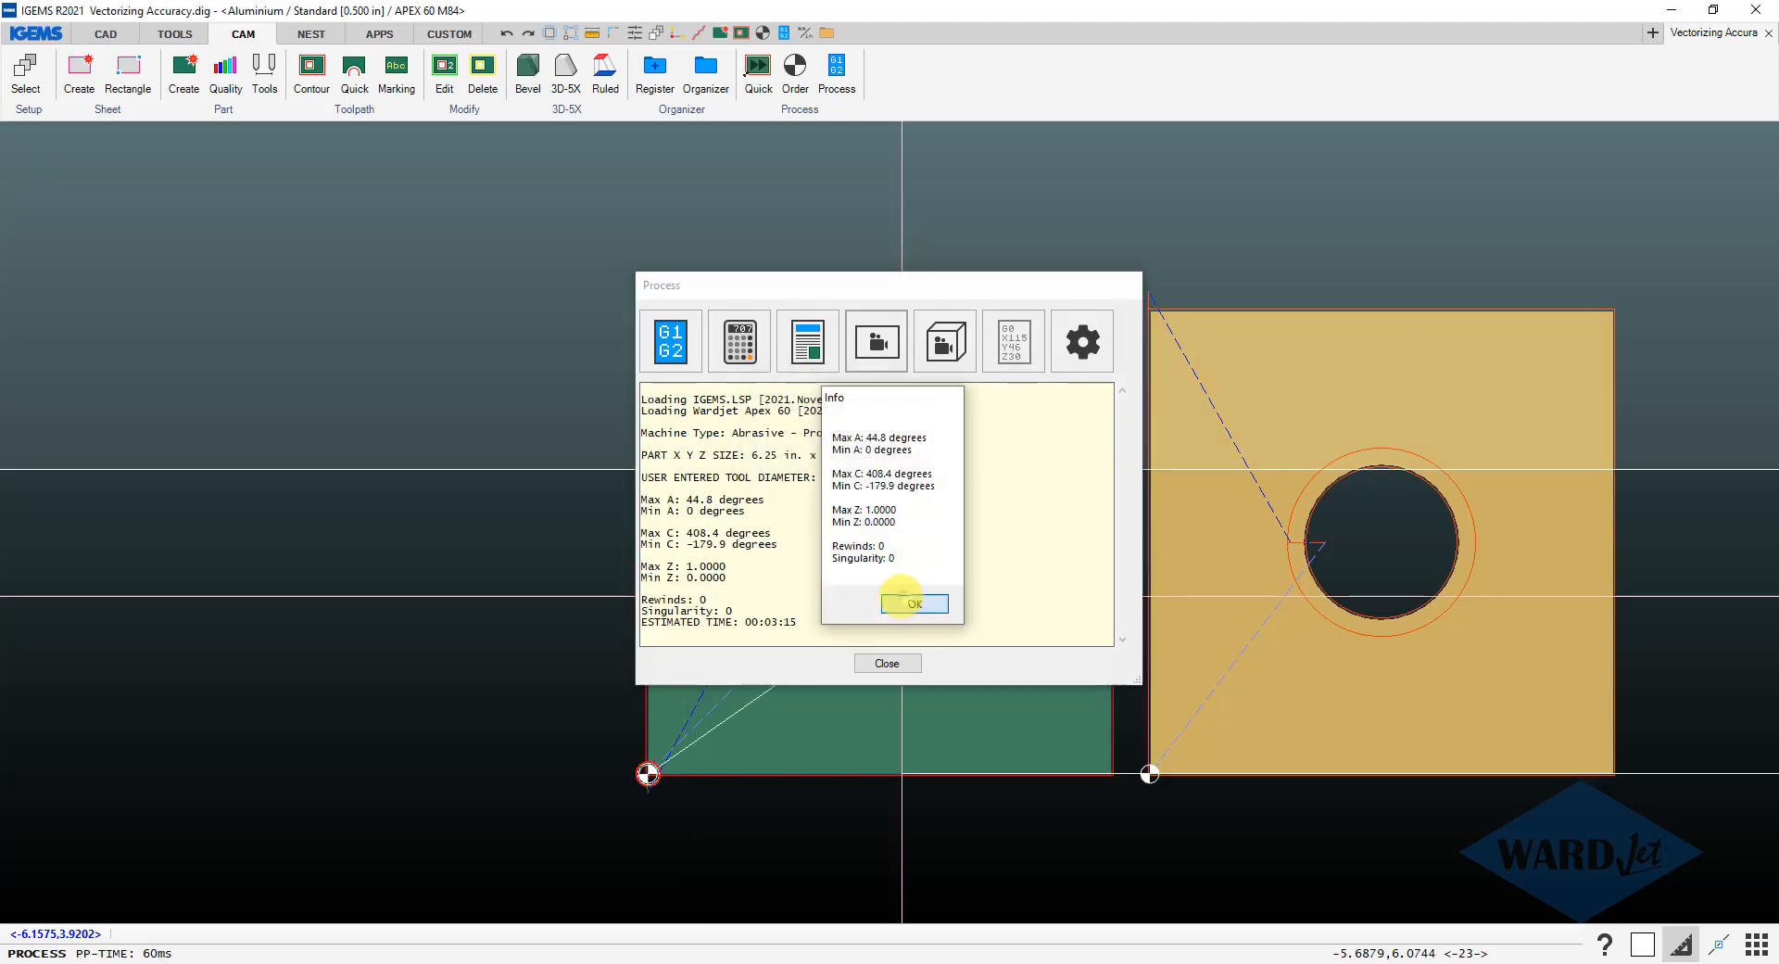
pyautogui.click(908, 603)
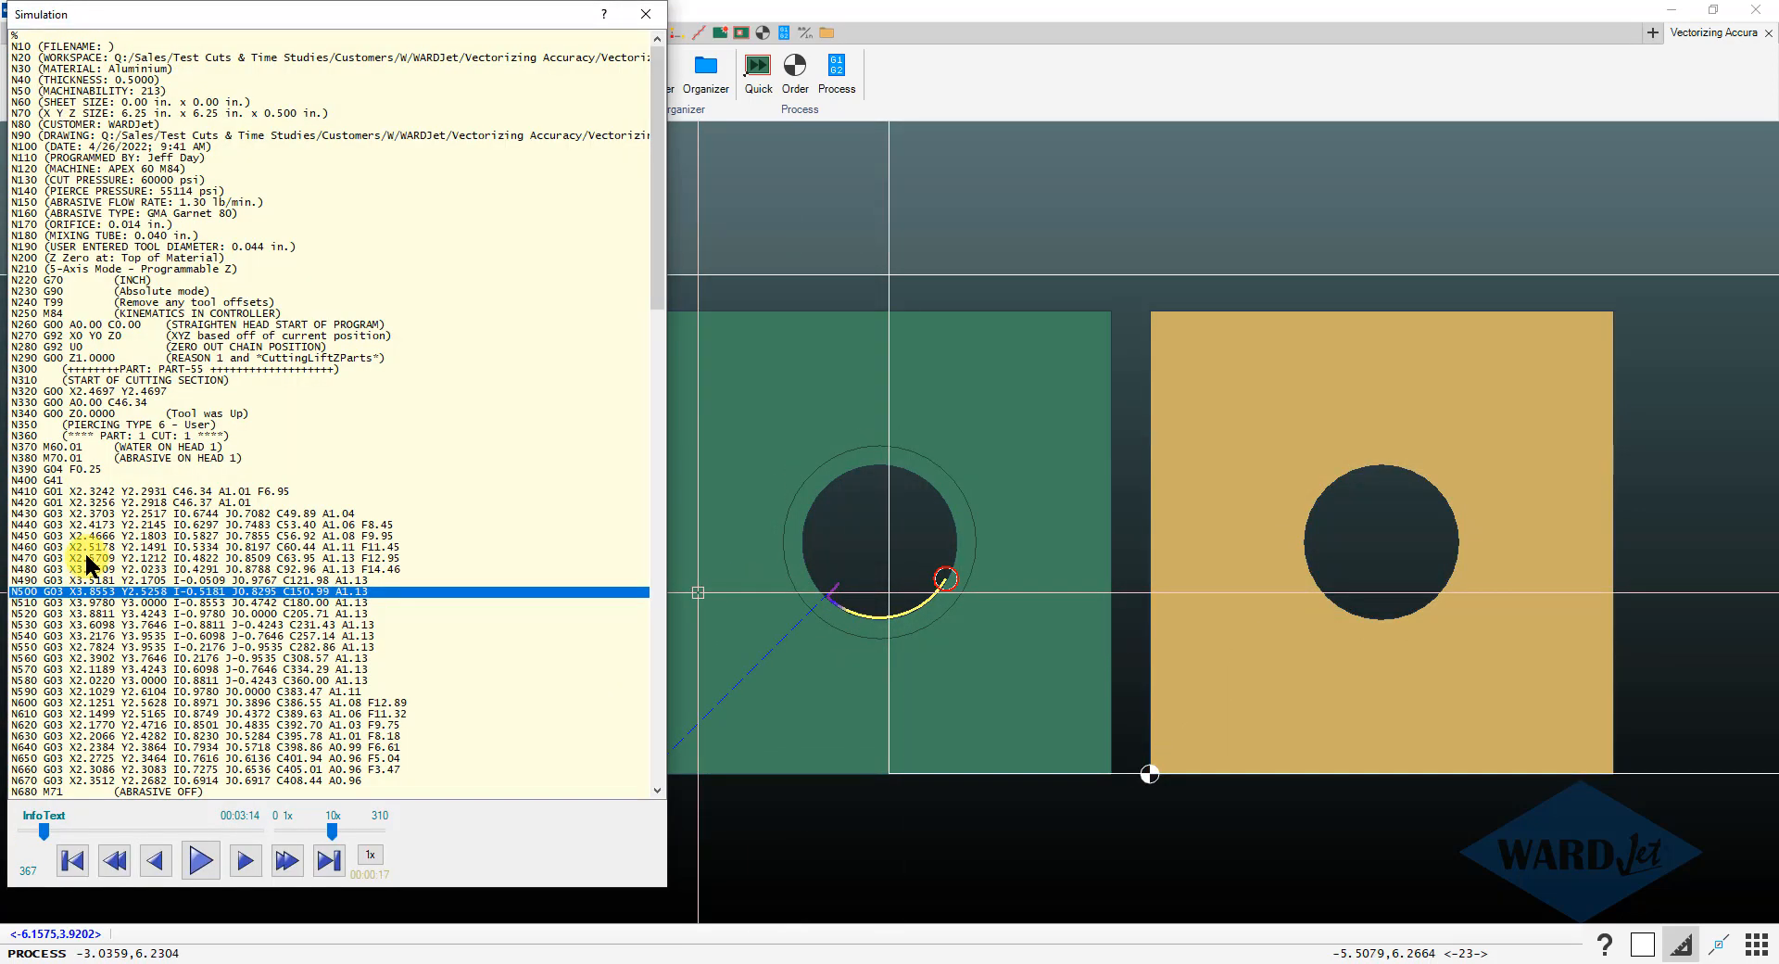
# - Examine the TAC-compensated arc segments of the hole and bevel cuts in the G-code, then close the simulation and the Process dialog
pyautogui.click(313, 557)
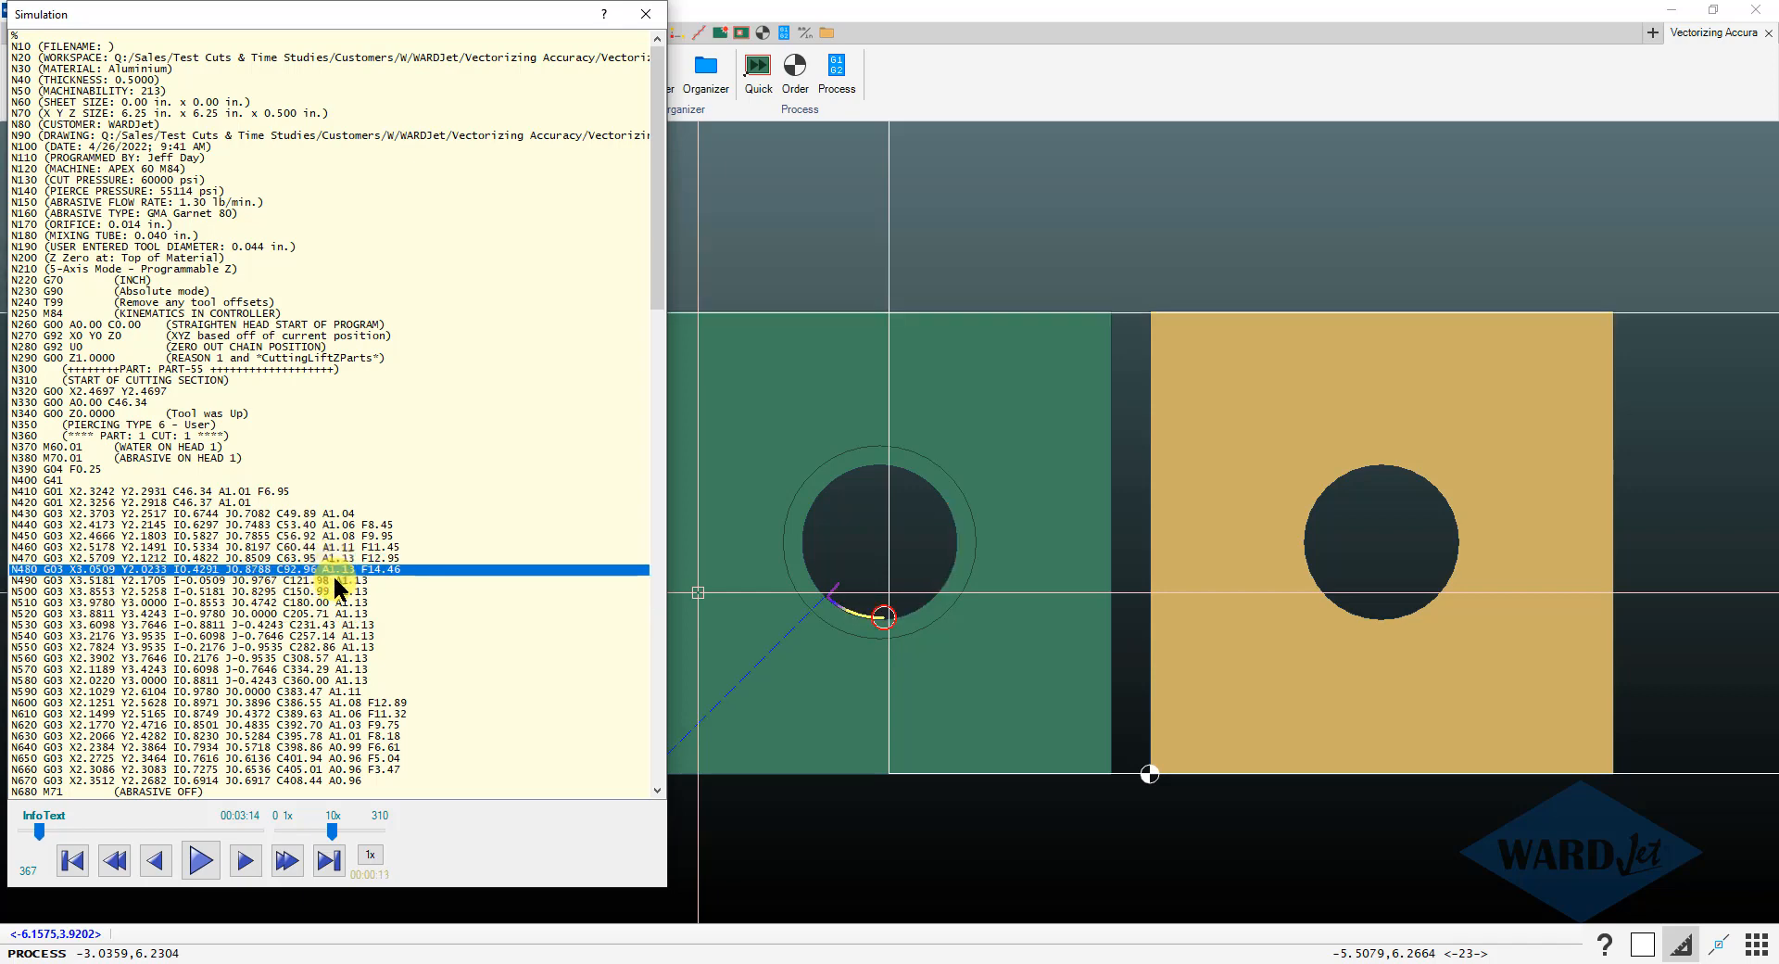
pyautogui.scroll(-10, 331, 632)
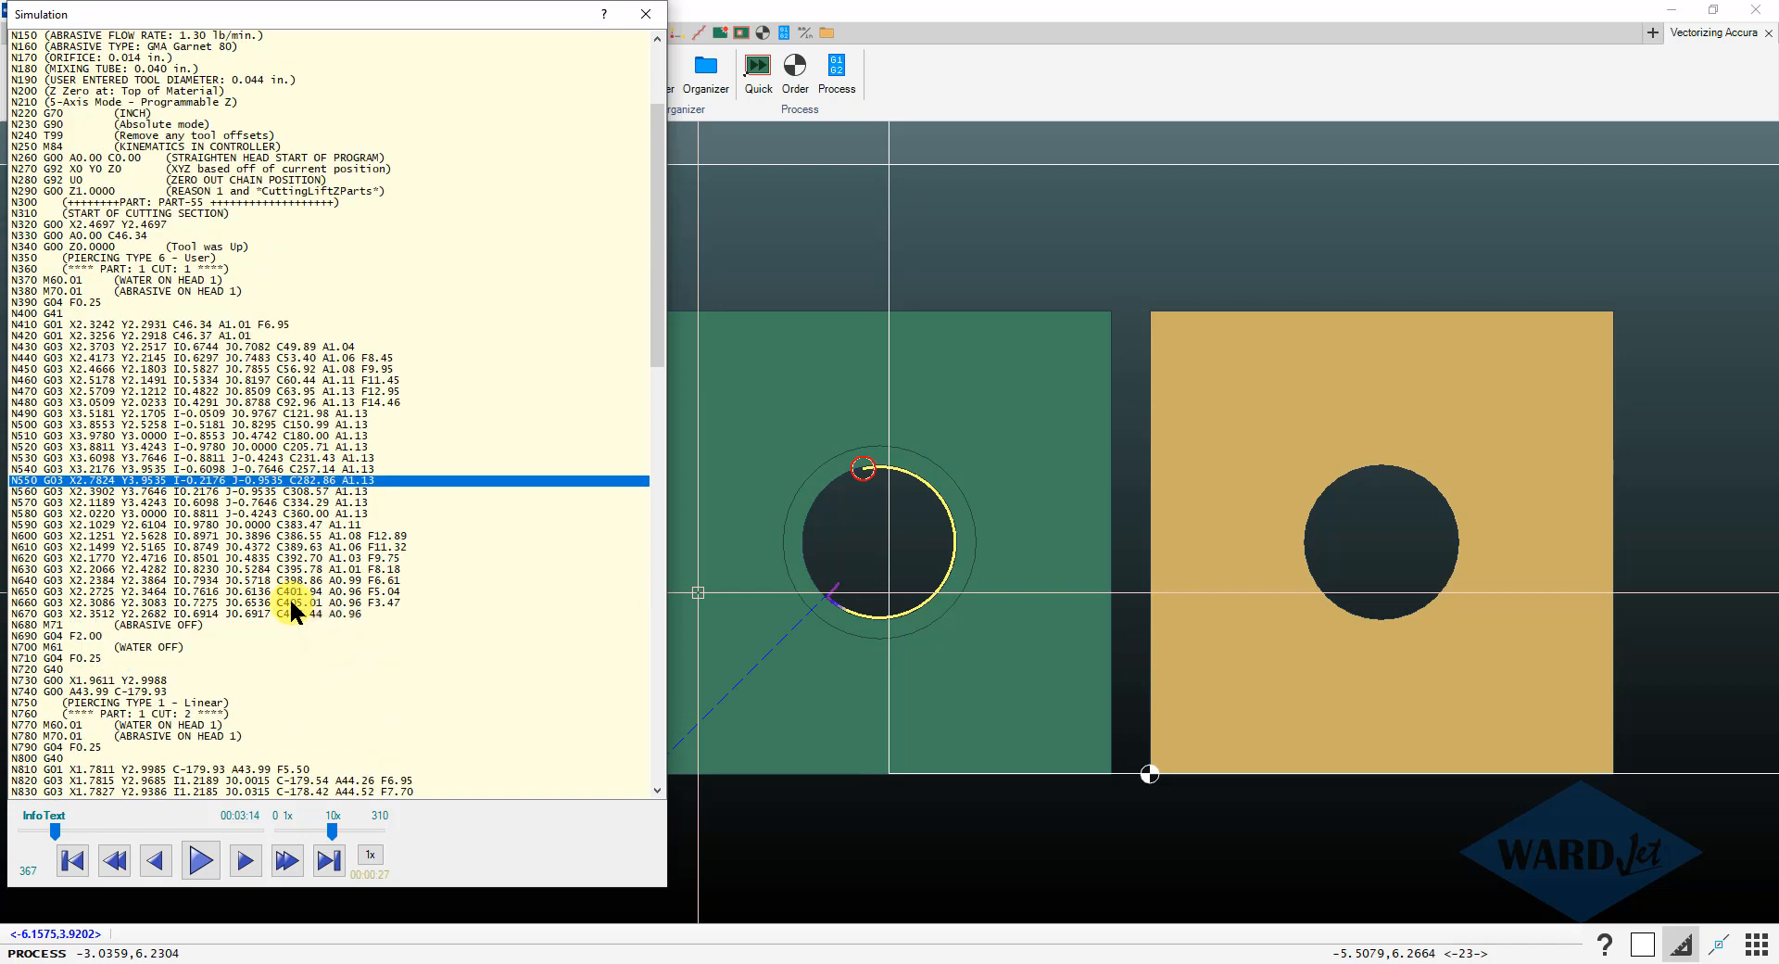
pyautogui.click(207, 654)
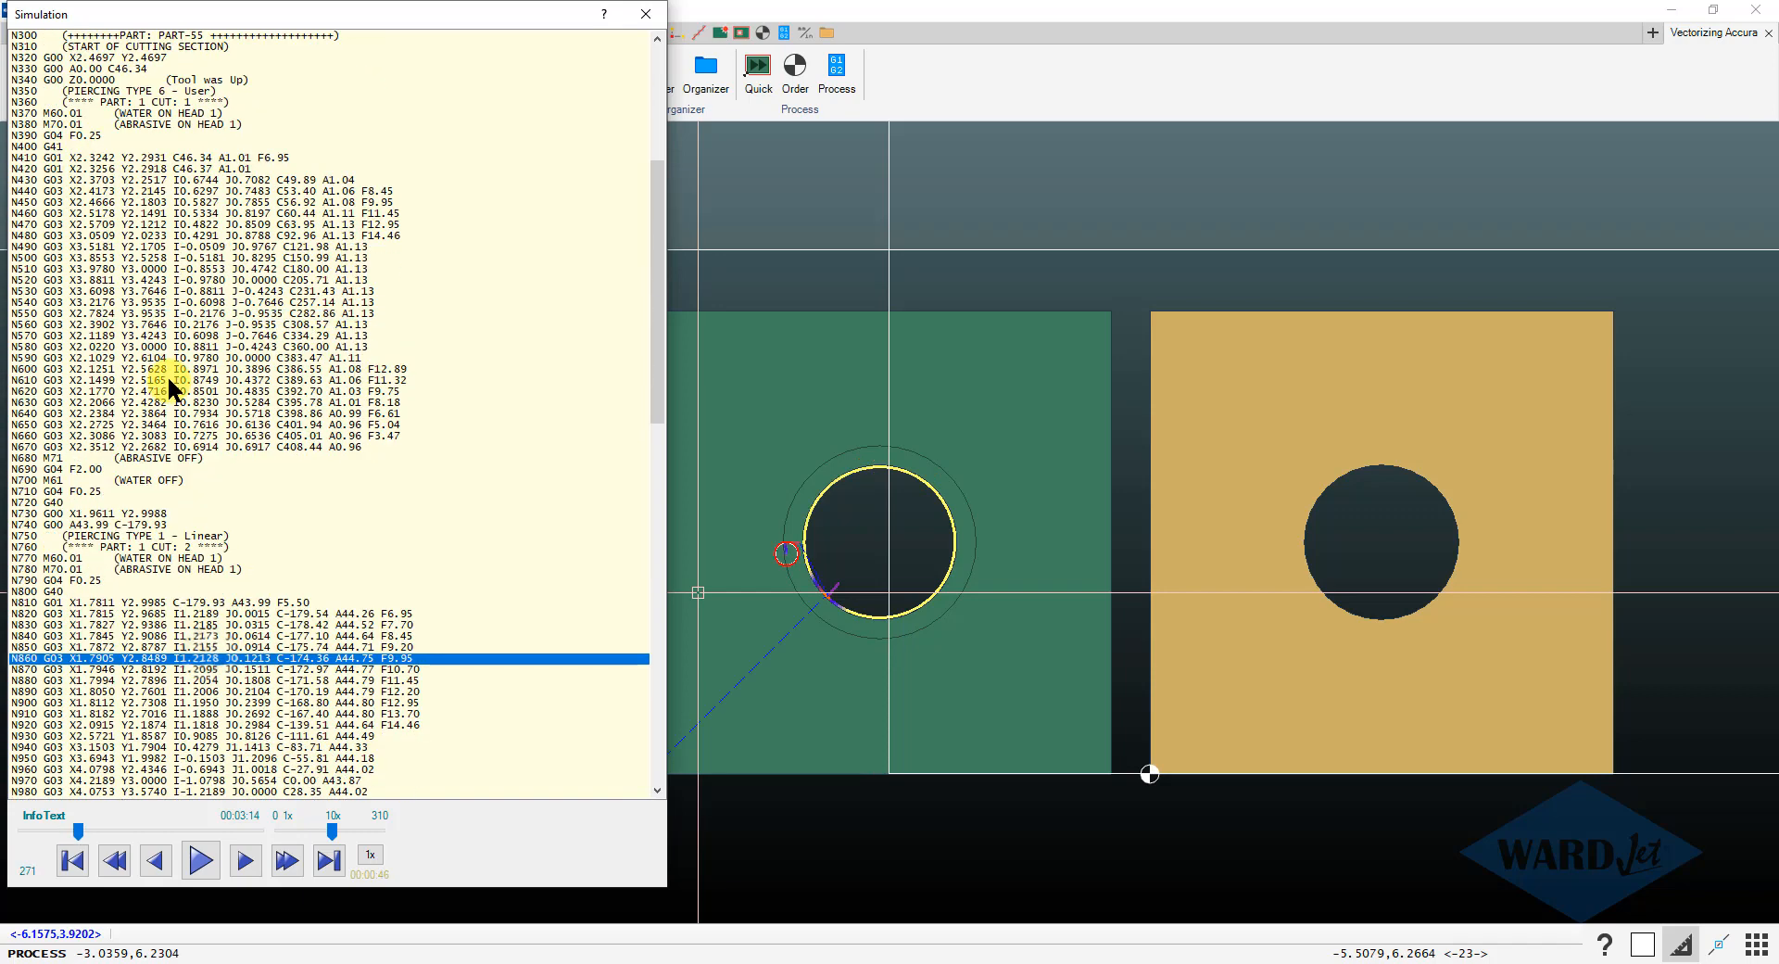
pyautogui.click(164, 711)
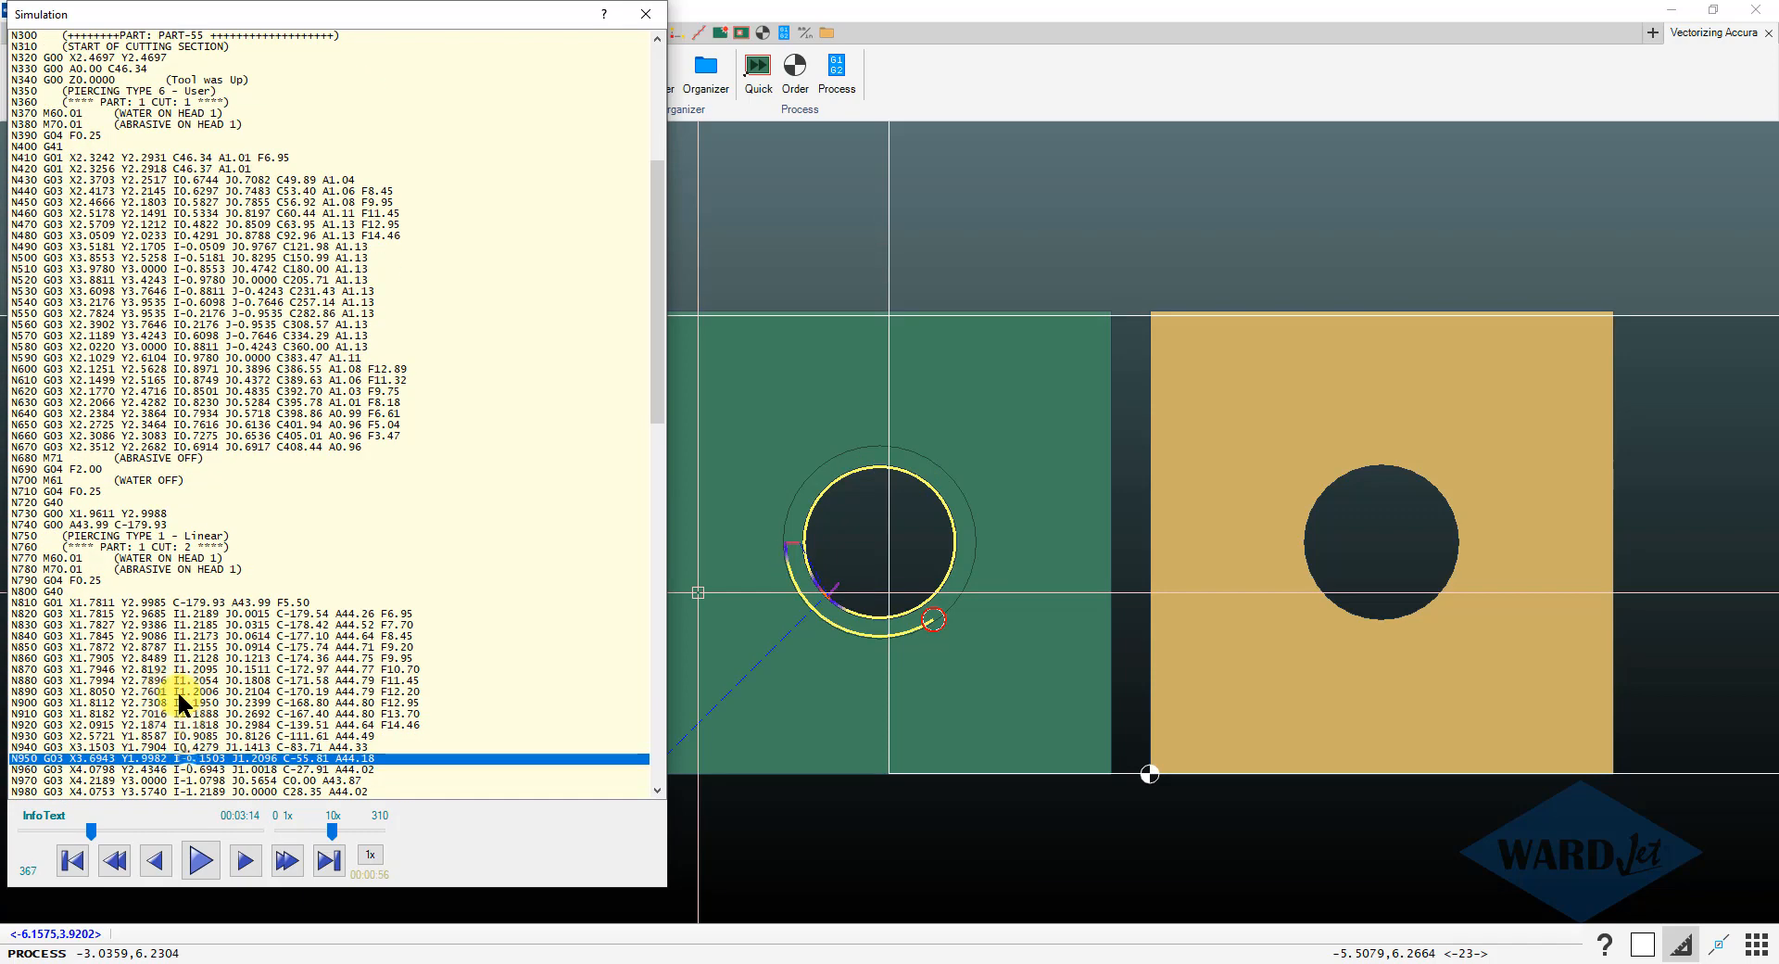
pyautogui.click(170, 669)
pyautogui.click(192, 747)
pyautogui.click(184, 702)
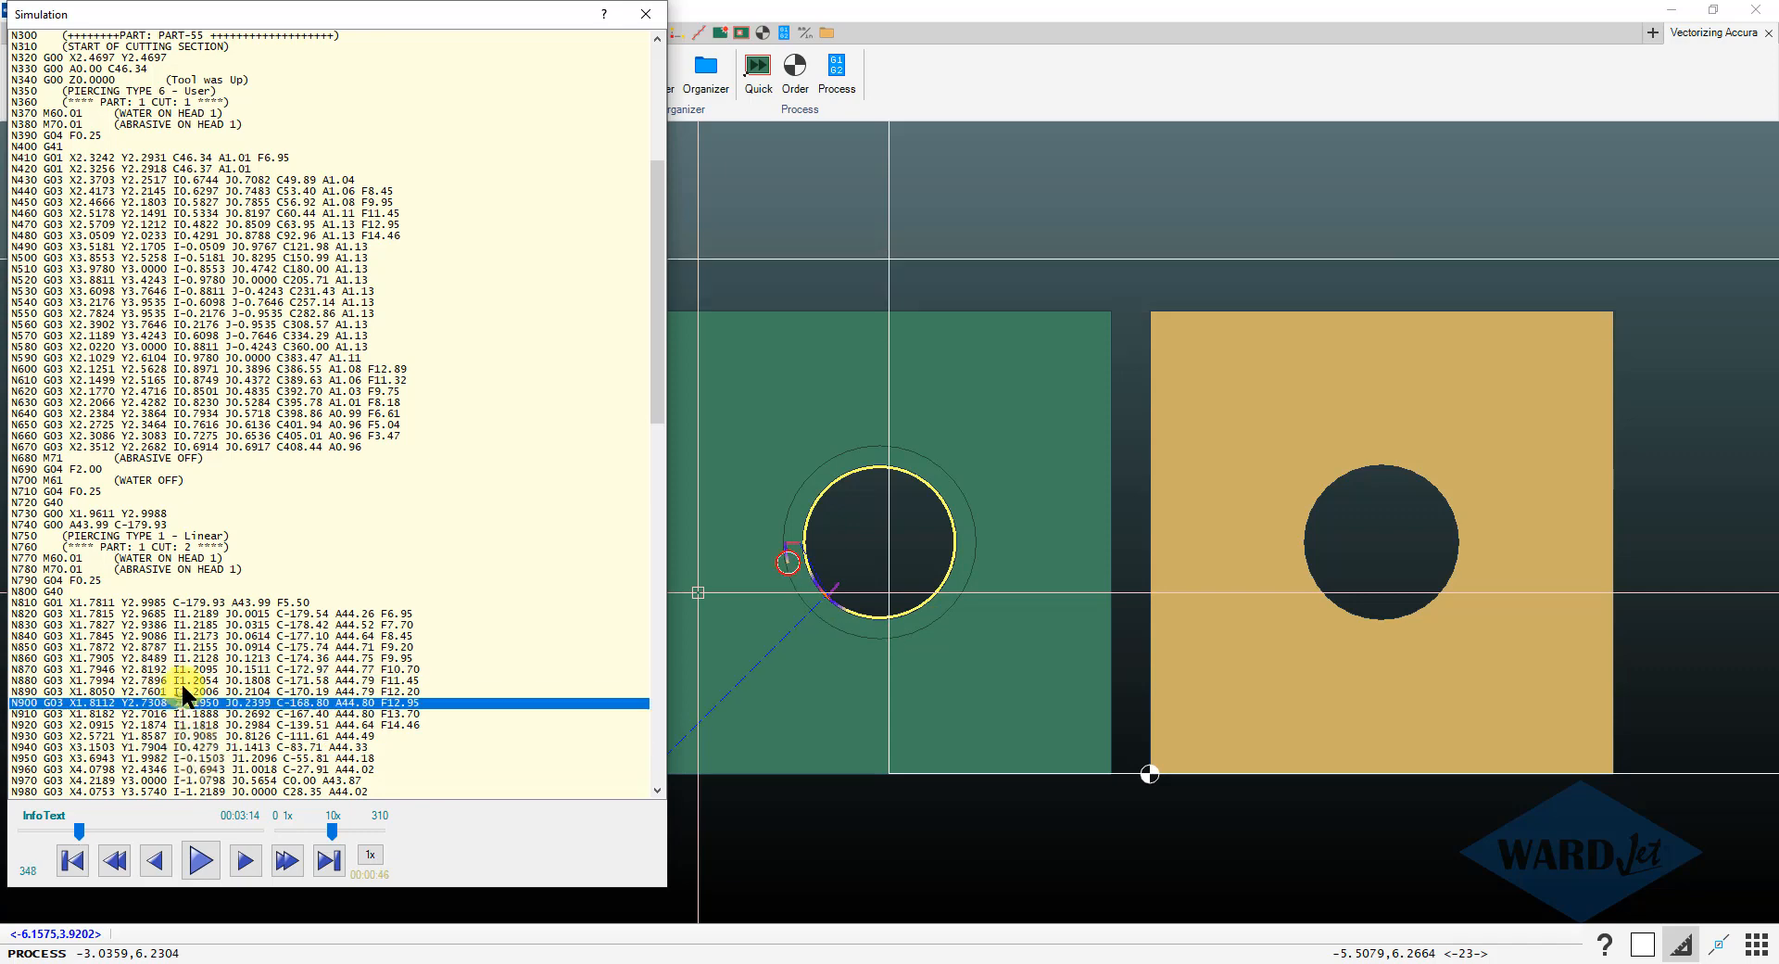
pyautogui.click(646, 15)
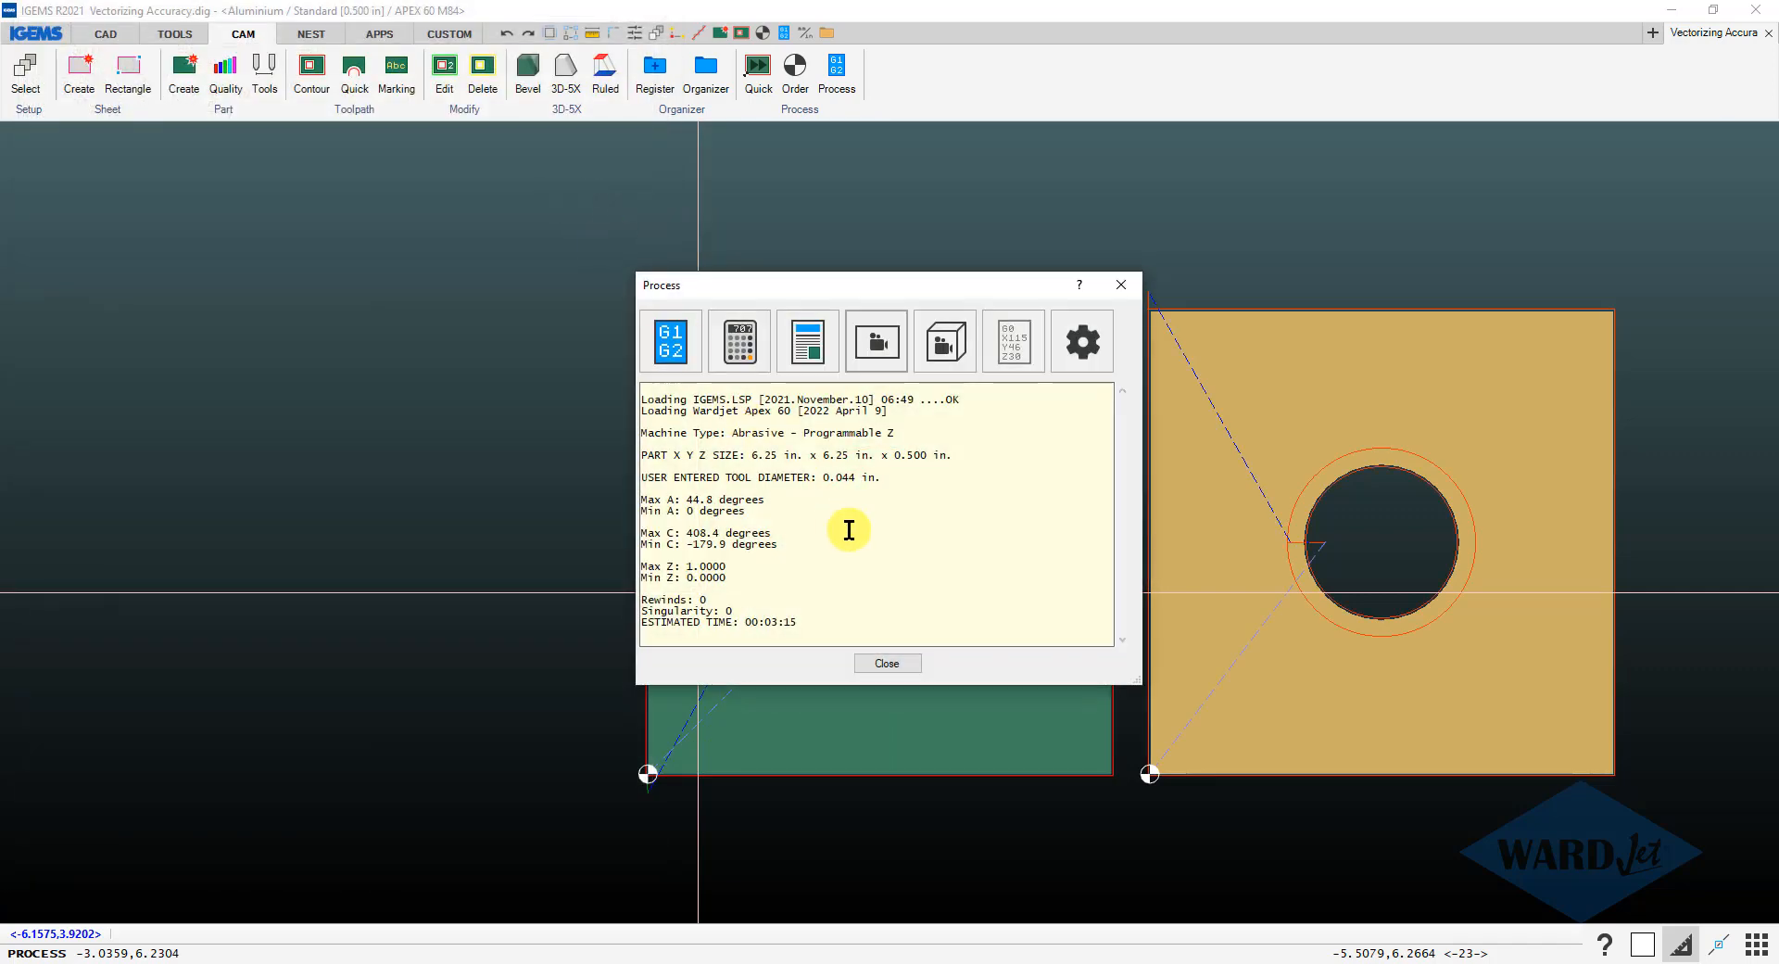
pyautogui.click(903, 664)
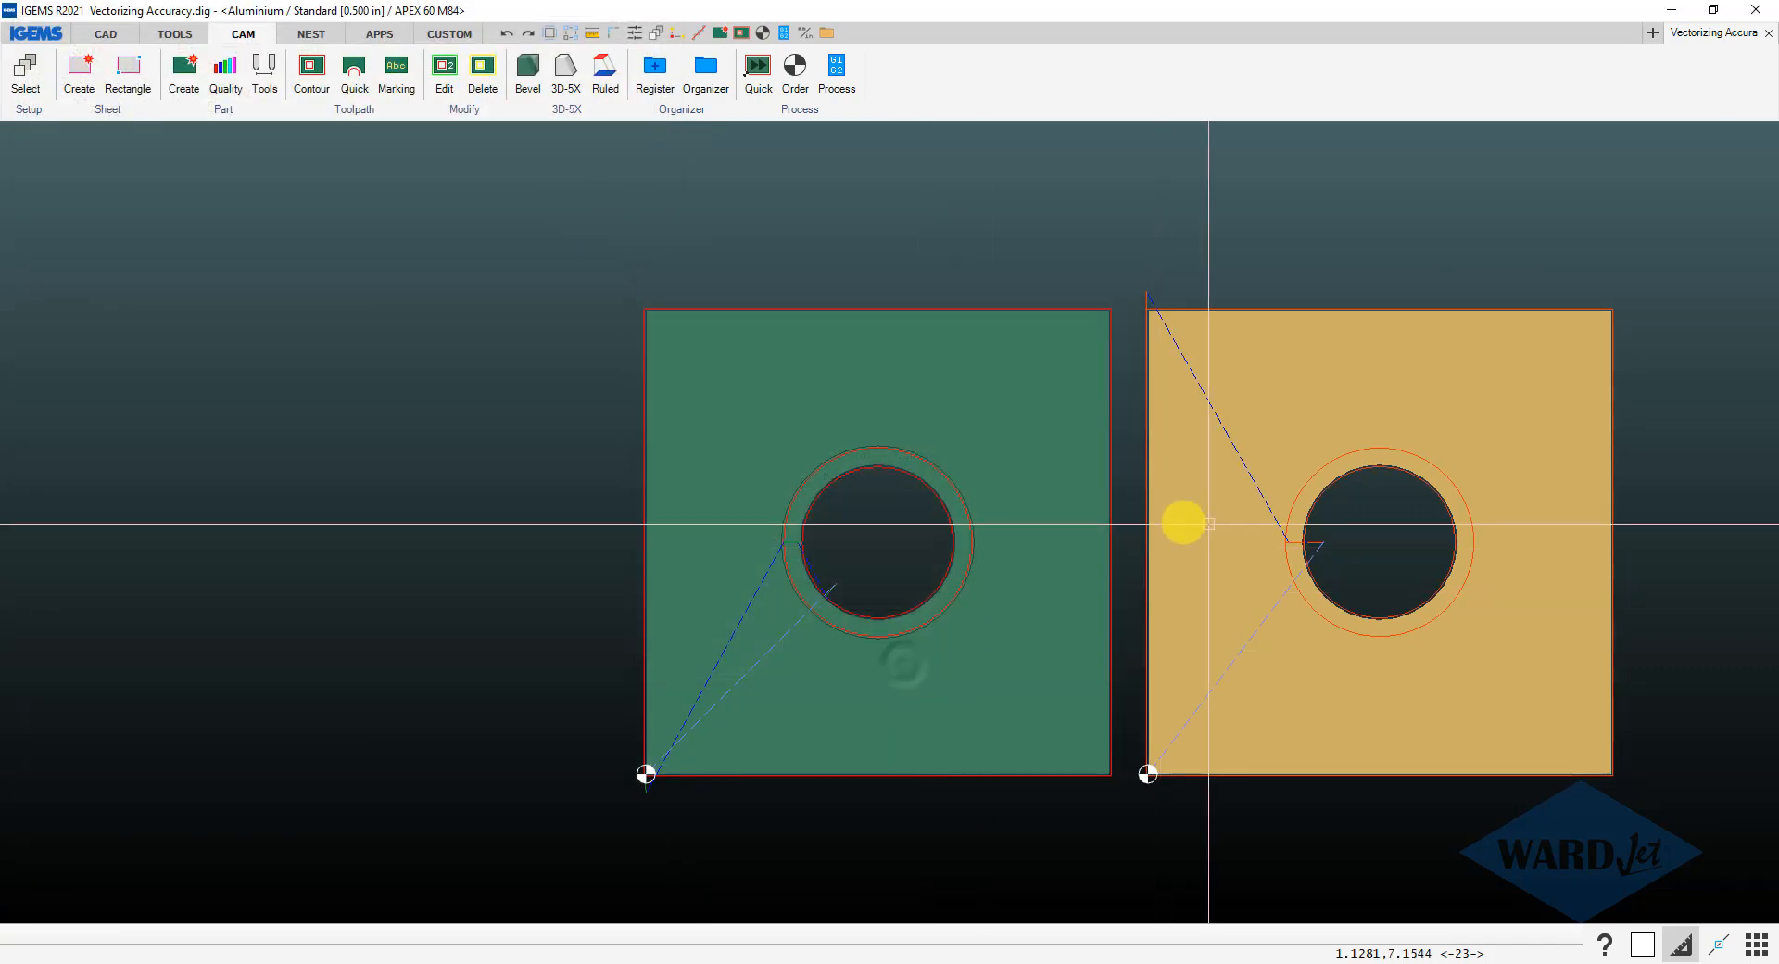
# - Process the tan part's cut order and open its 3D simulation with TAC off and both Z-axis lift options on
pyautogui.moveTo(1185, 519); pyautogui.dragTo(686, 534, button='middle')
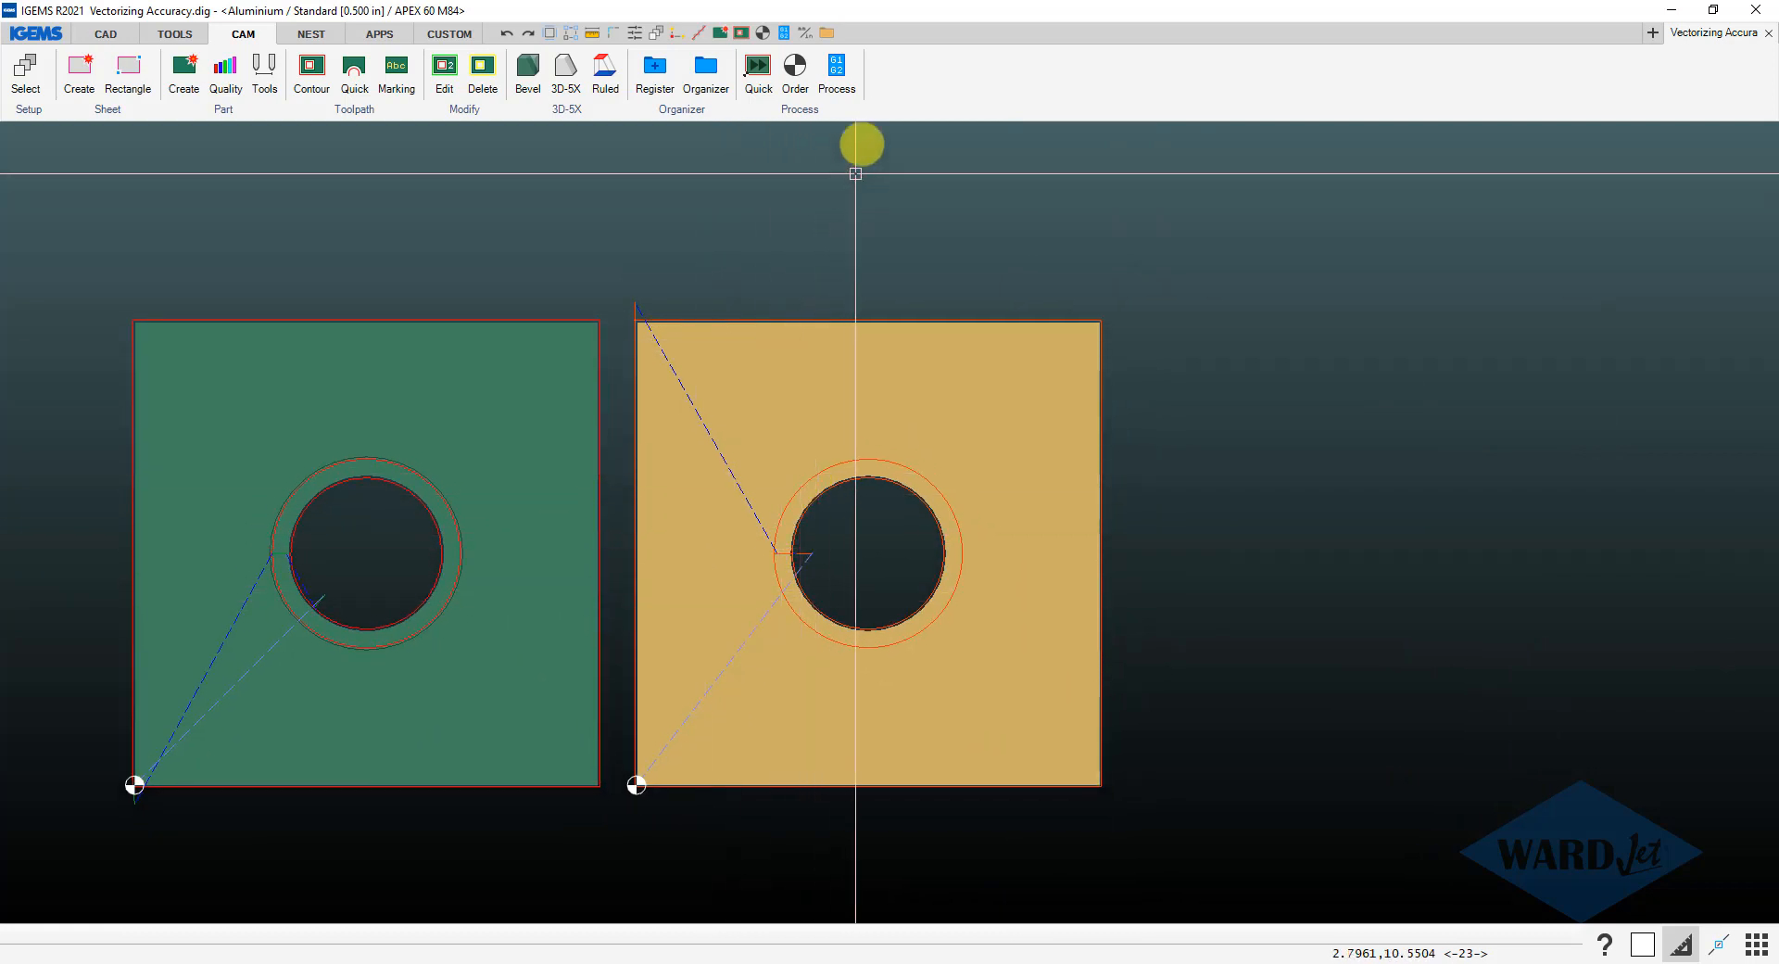
pyautogui.click(837, 66)
pyautogui.click(769, 617)
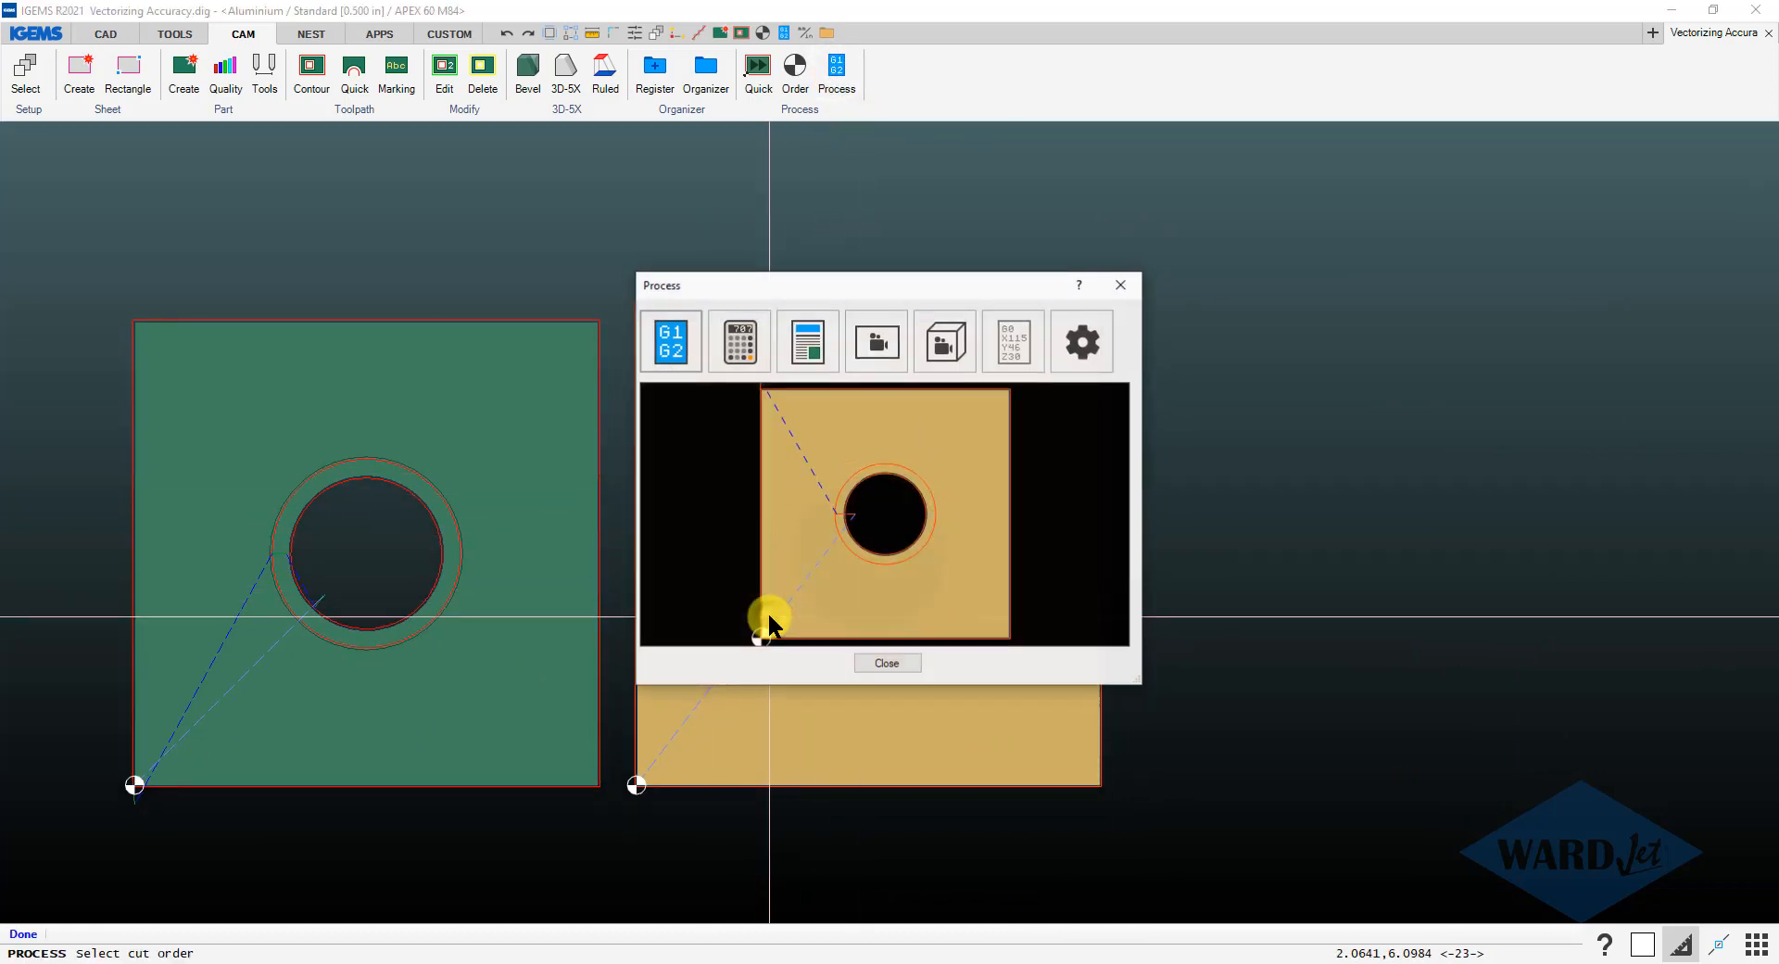
pyautogui.click(942, 344)
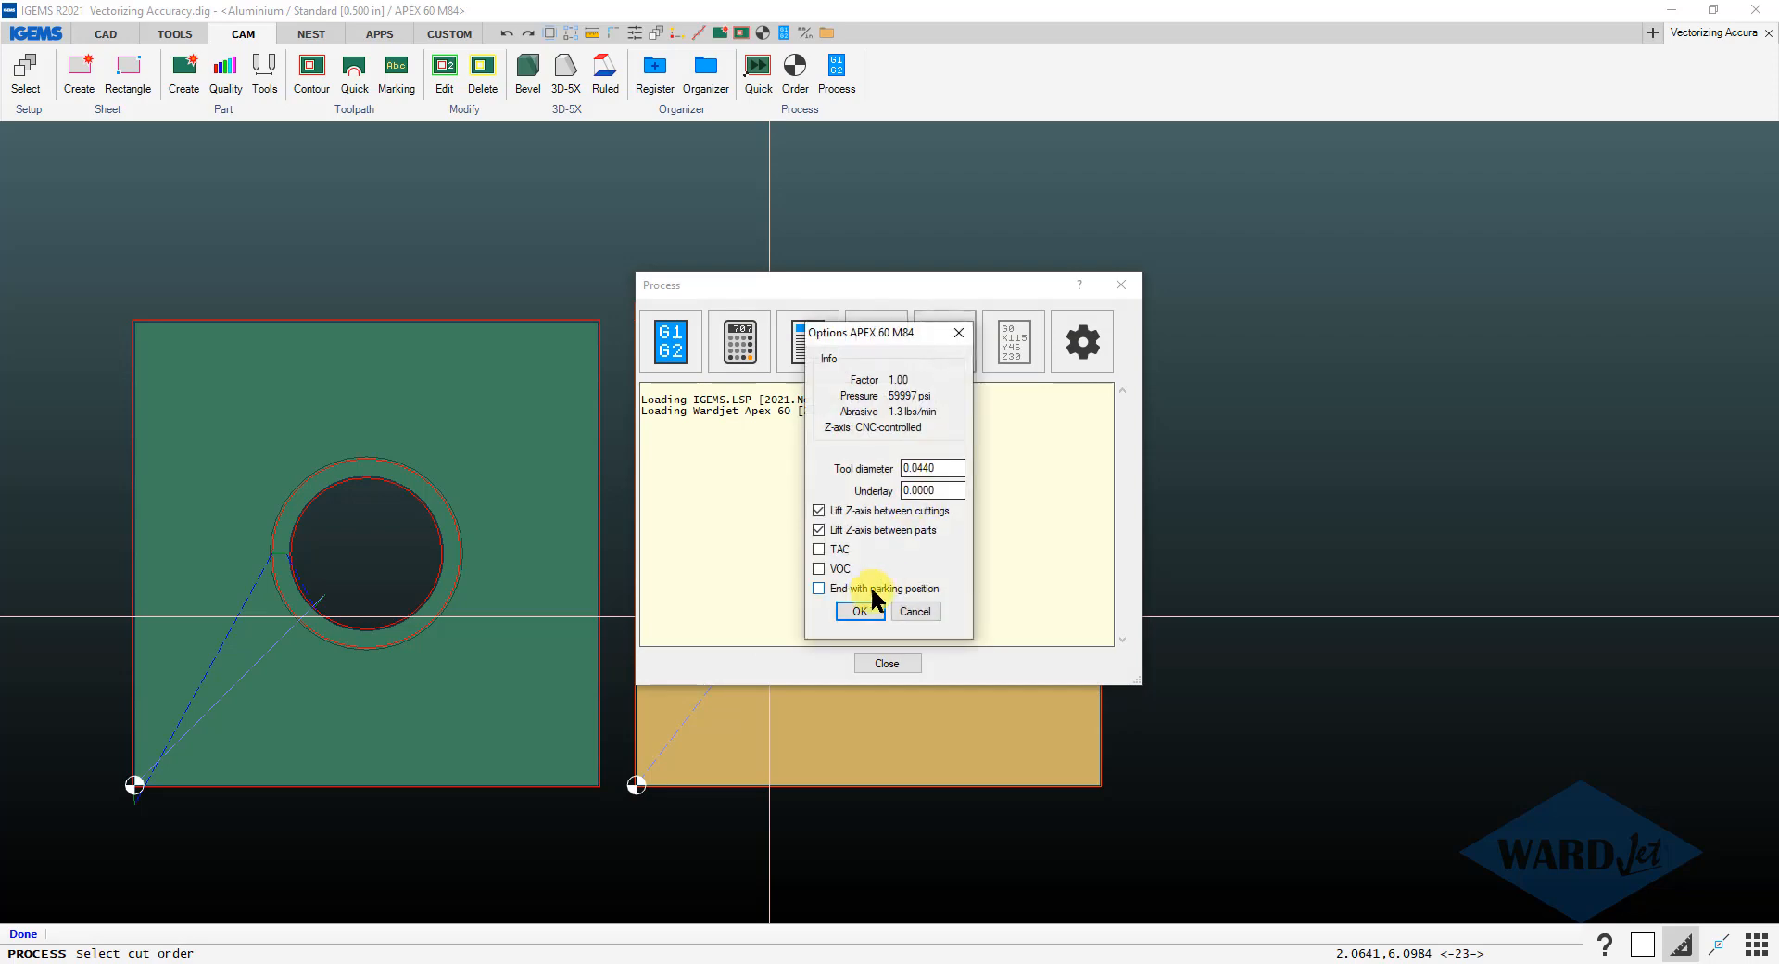
pyautogui.click(862, 612)
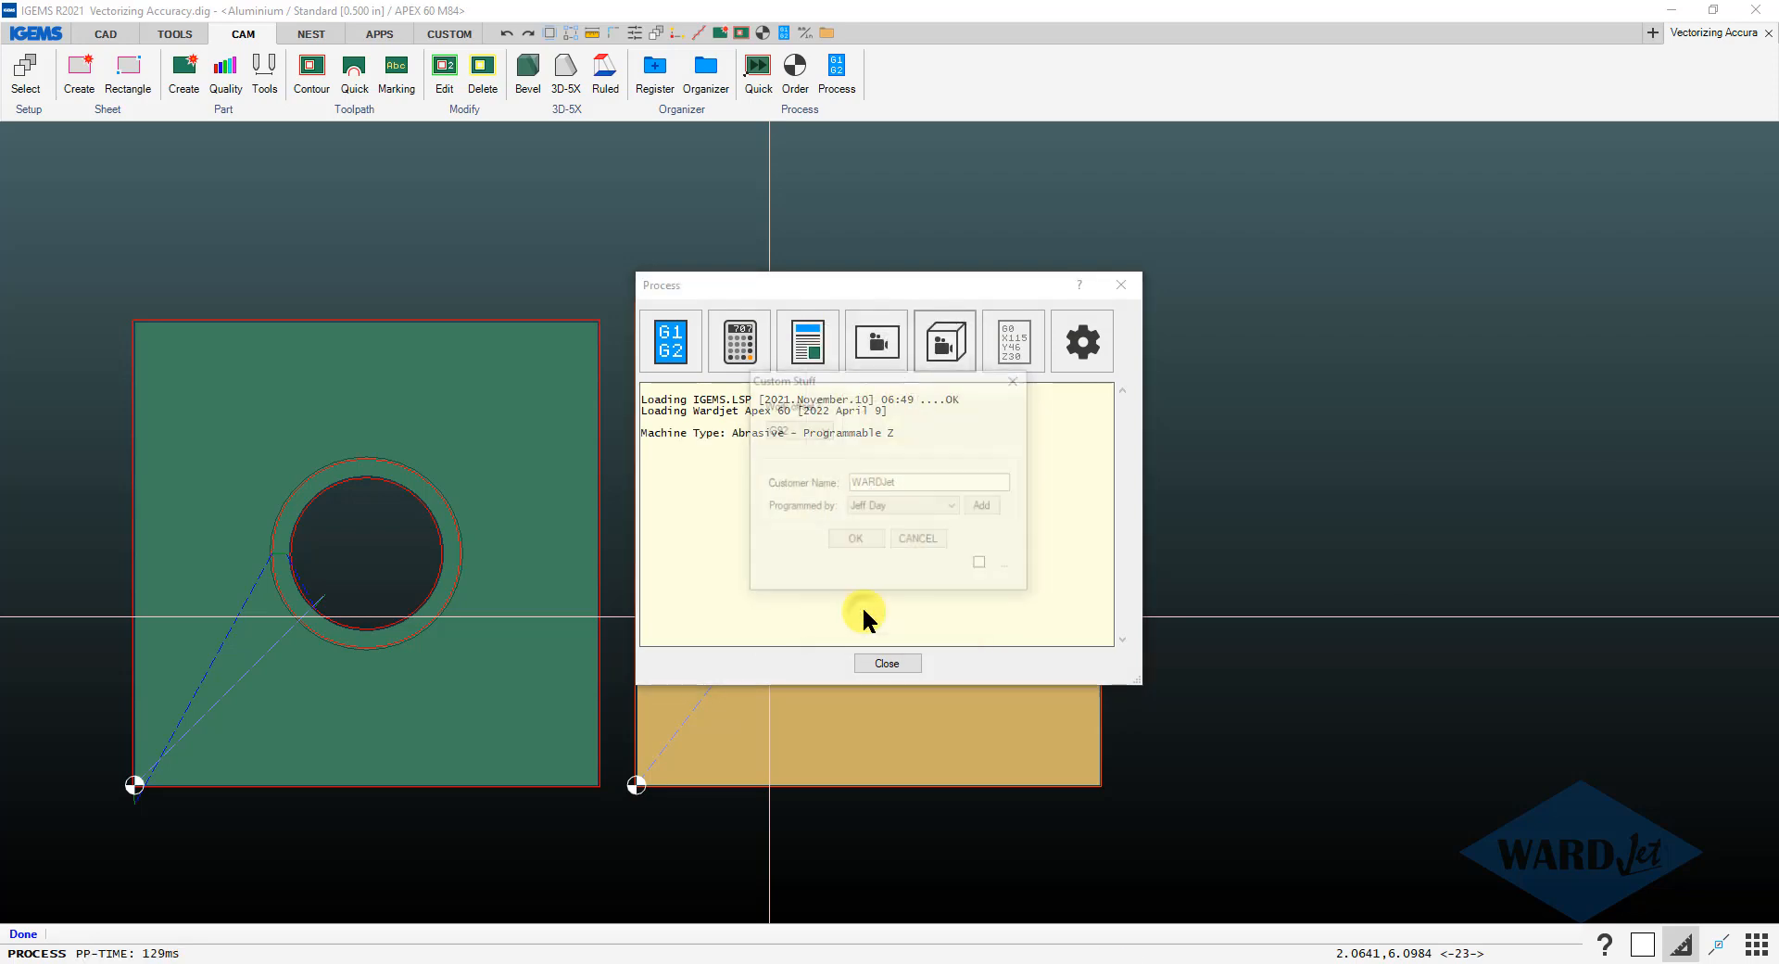
pyautogui.click(853, 547)
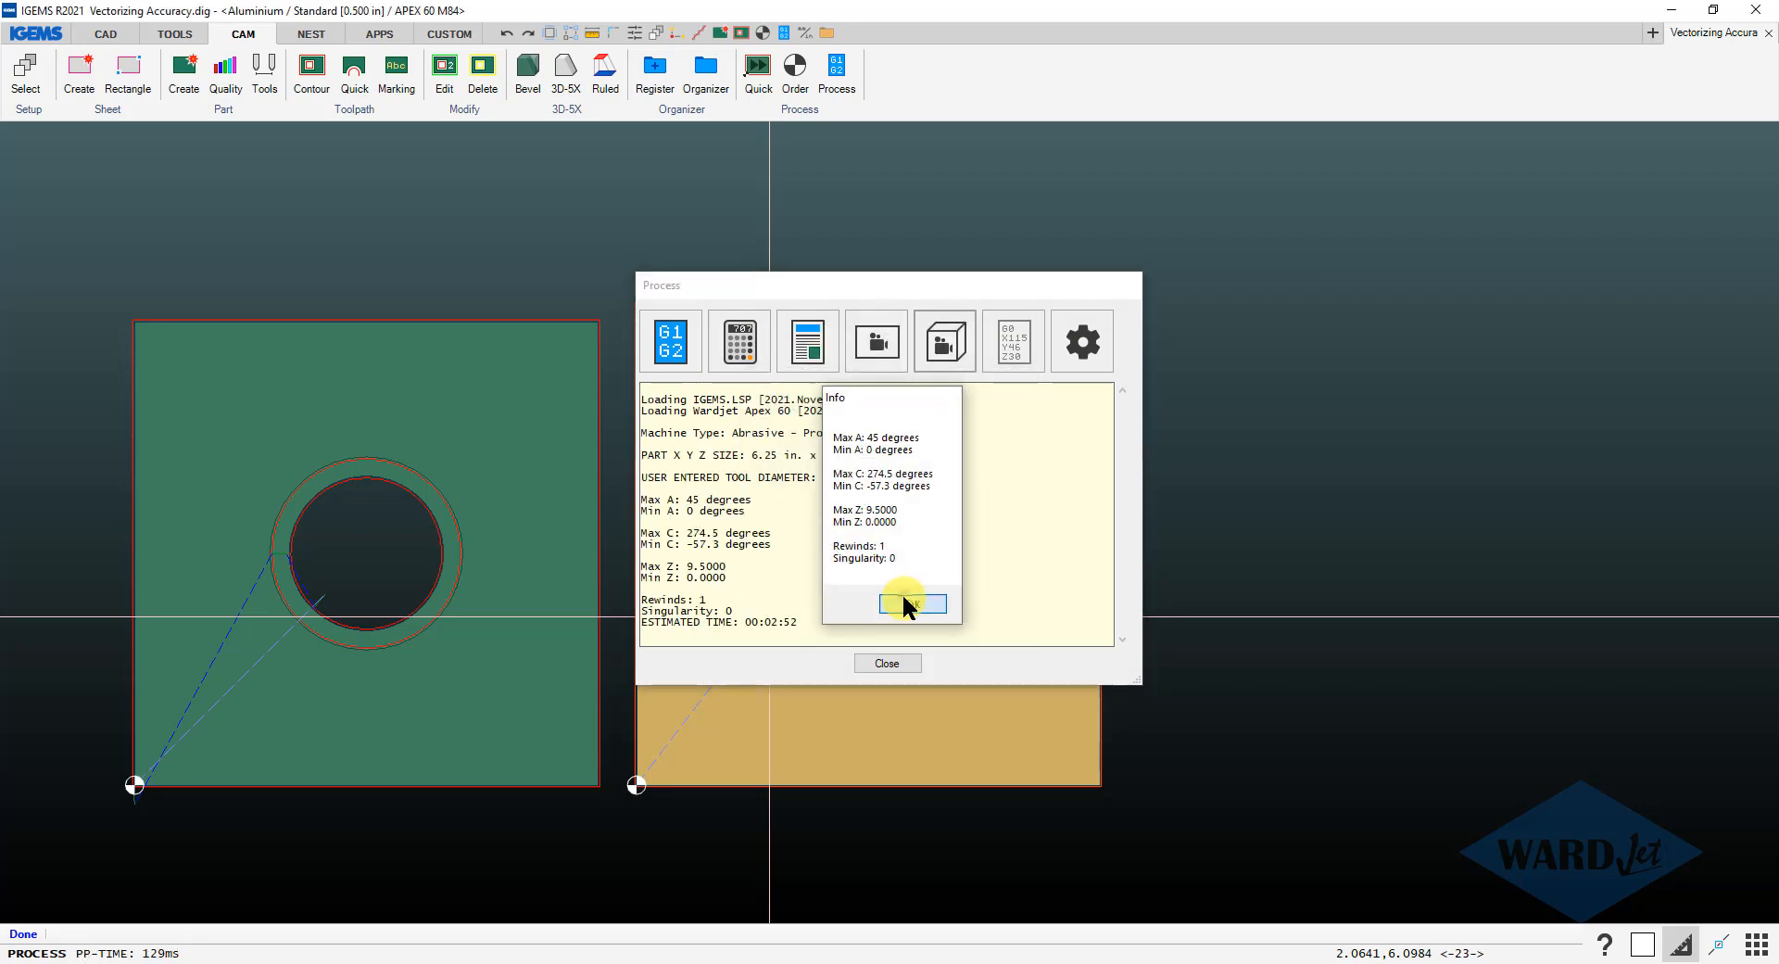
pyautogui.click(903, 598)
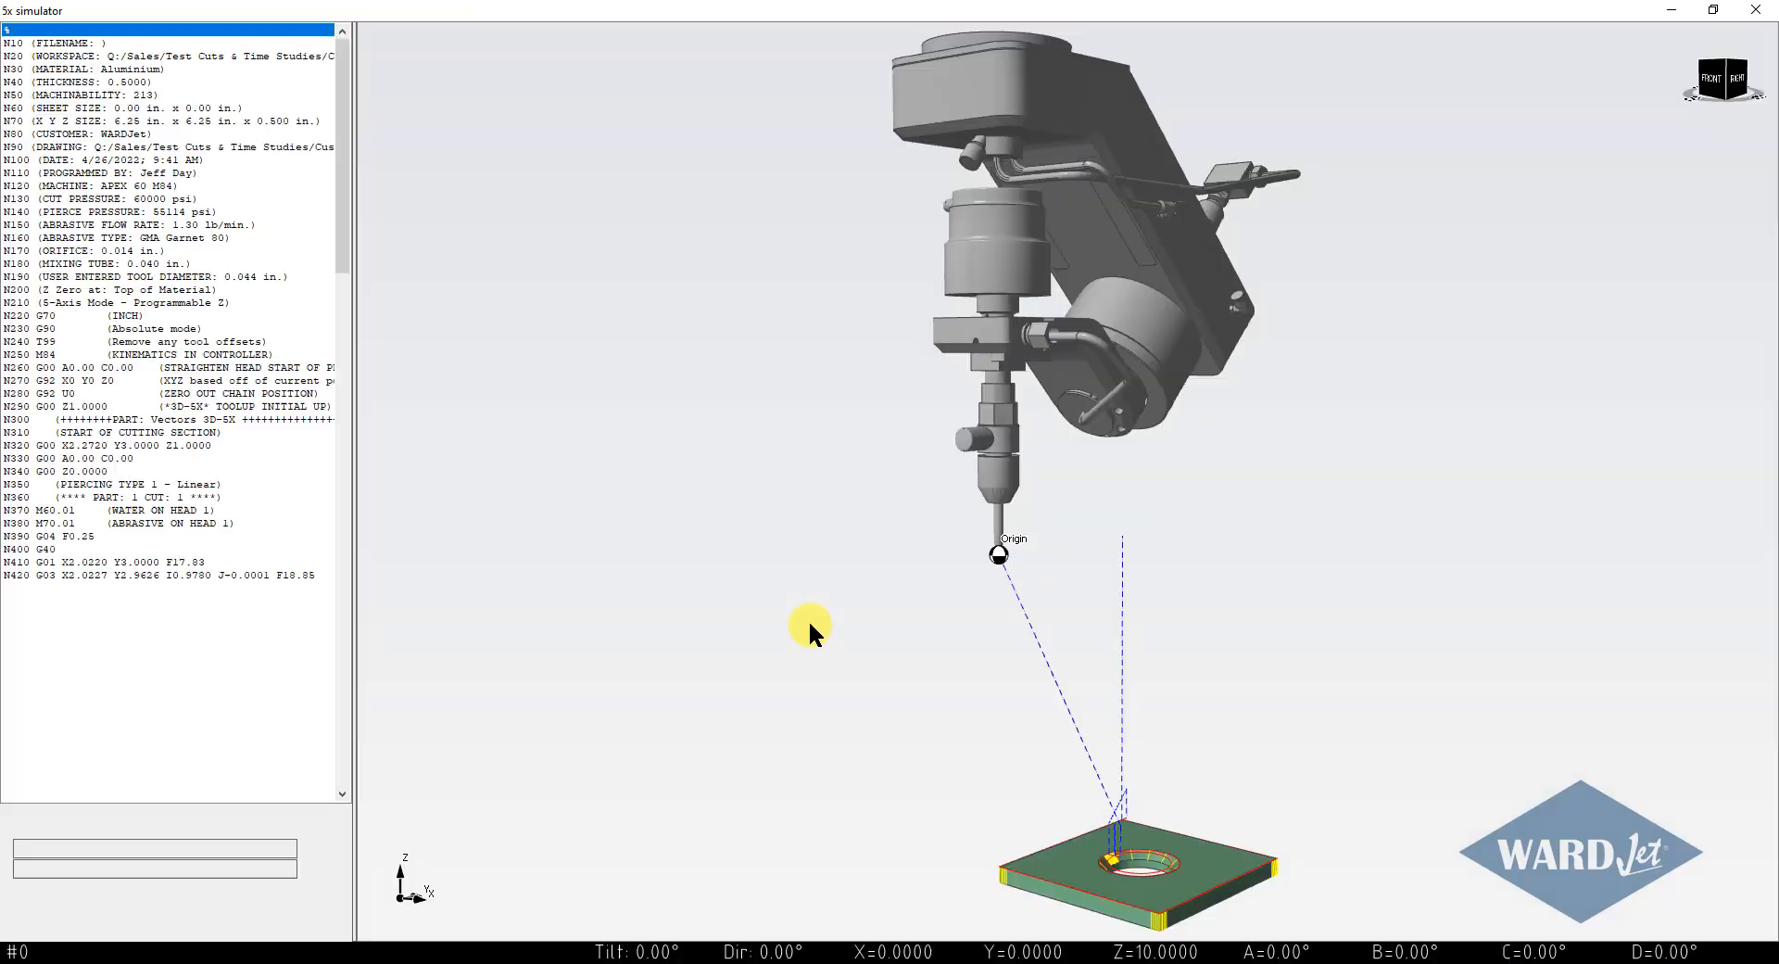
# - Examine the tan part's straight-hole and 45-degree bevel G-code in a widened code list, then close the 5-axis simulator
pyautogui.moveTo(137, 581); pyautogui.dragTo(118, 674)
pyautogui.click(109, 624)
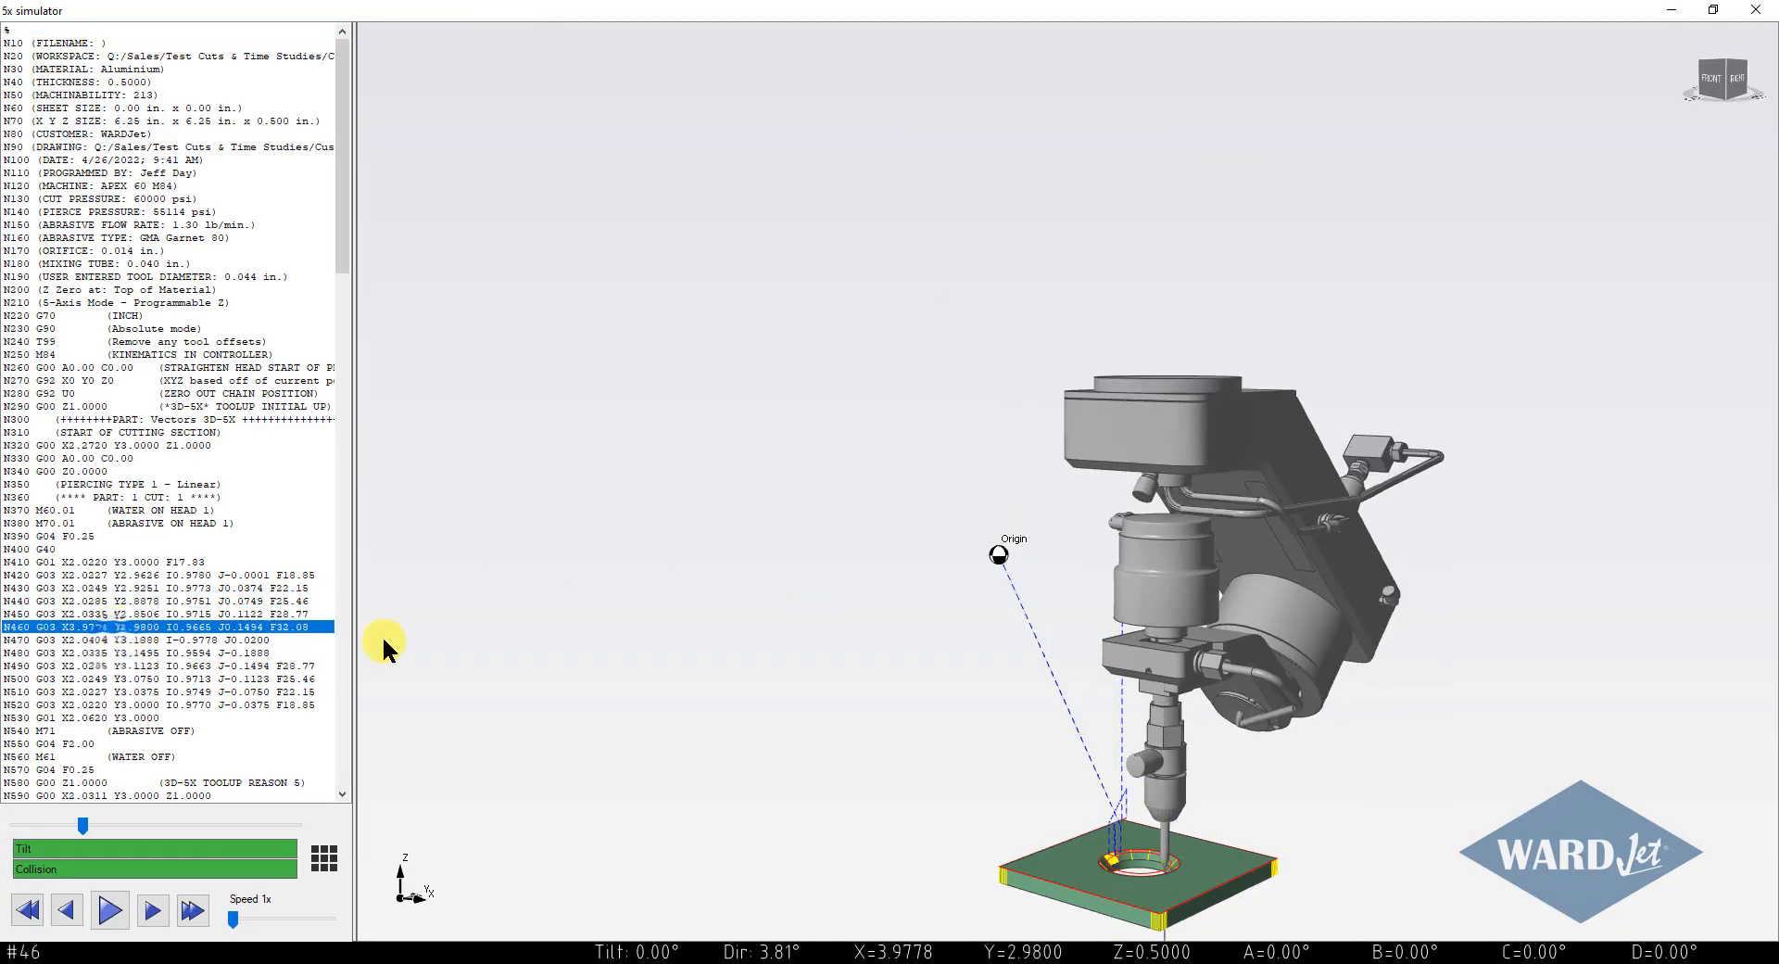
pyautogui.scroll(-7, 347, 250)
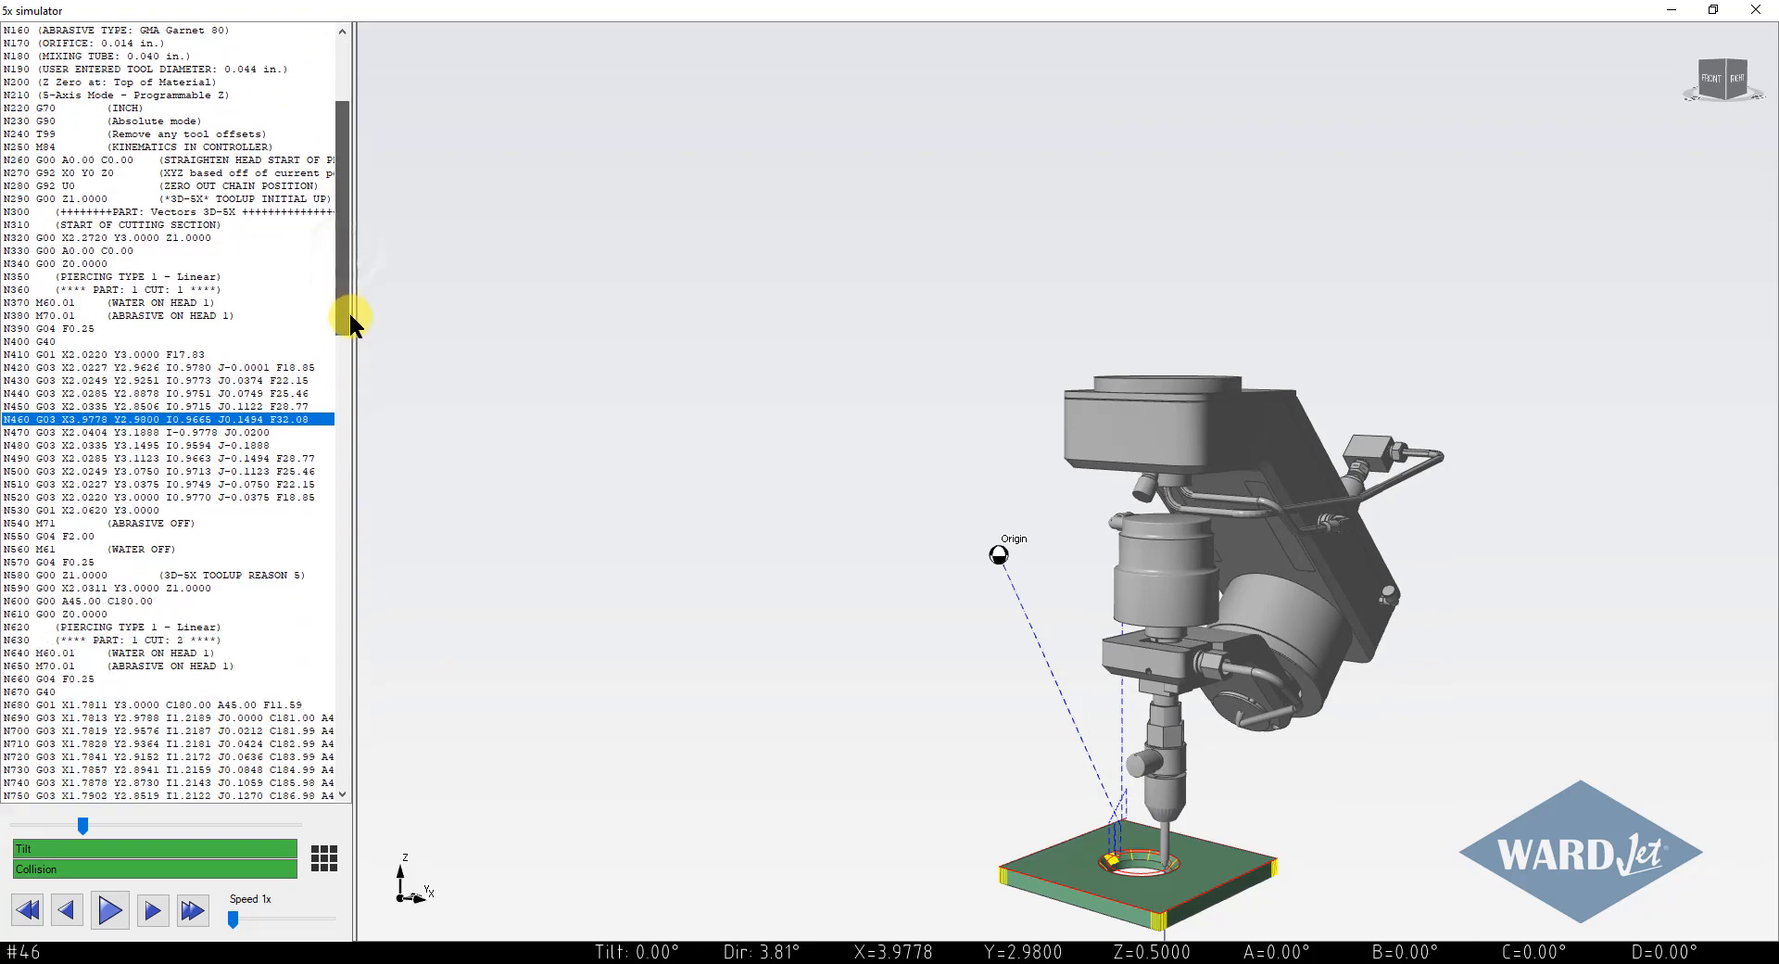
pyautogui.click(195, 677)
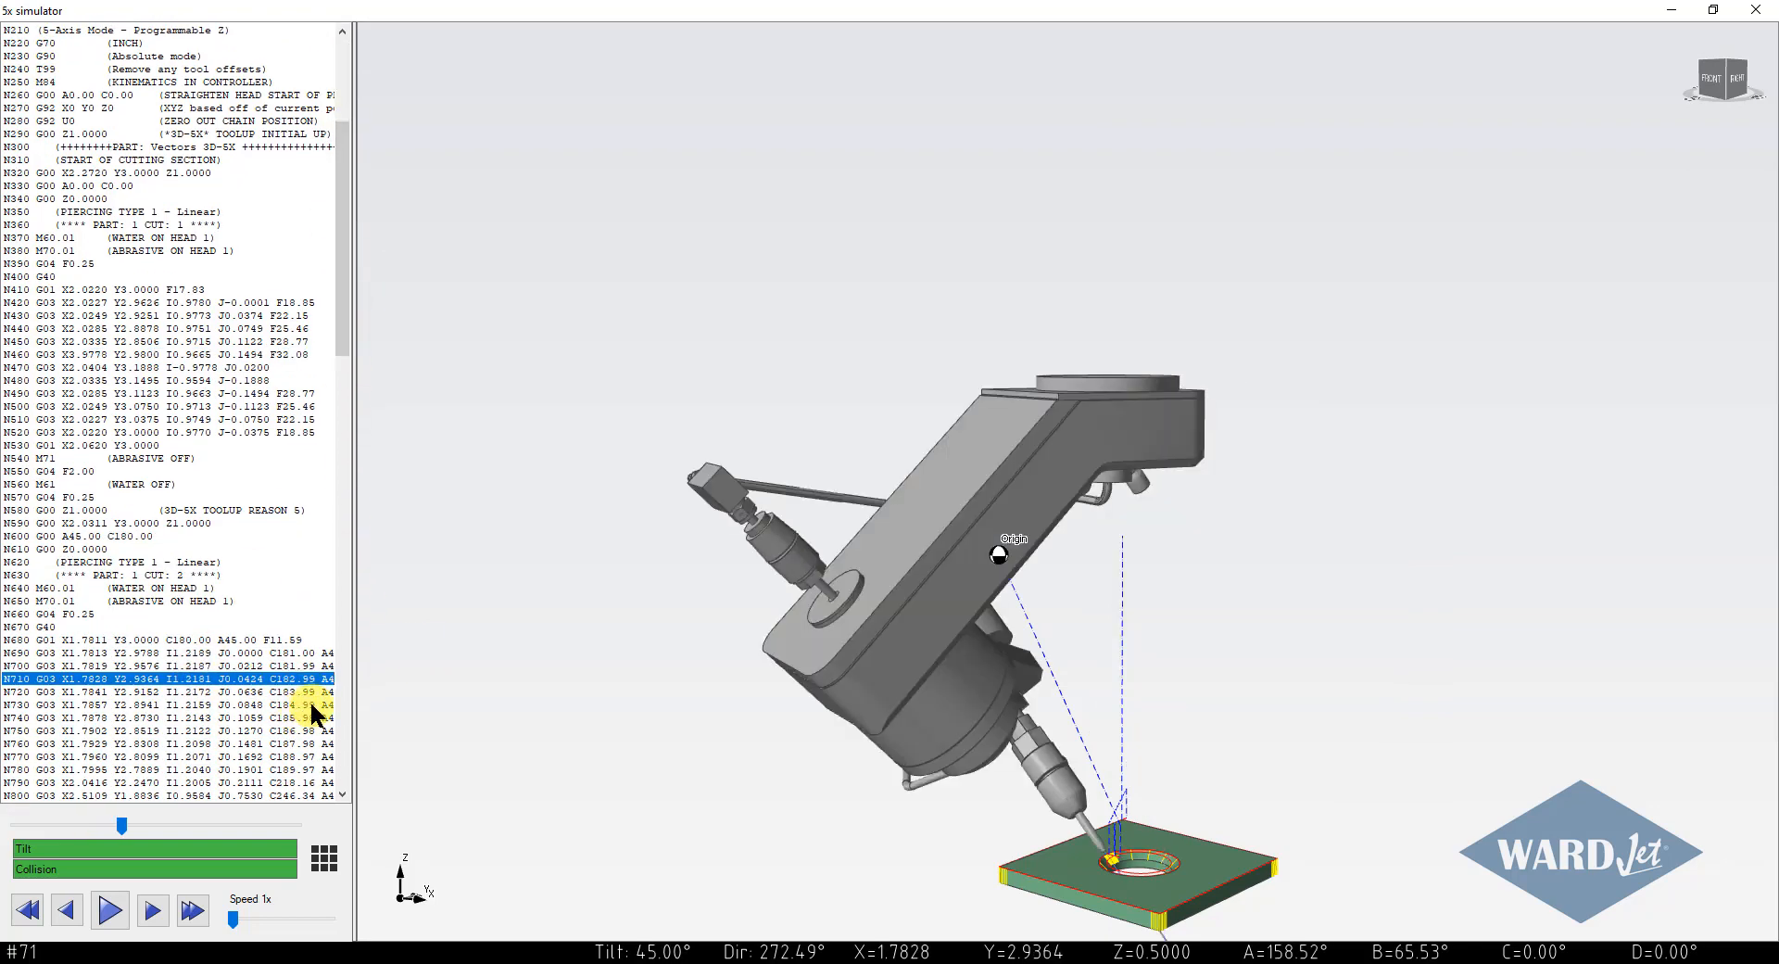
pyautogui.moveTo(354, 696); pyautogui.dragTo(434, 698)
pyautogui.click(336, 719)
pyautogui.click(336, 678)
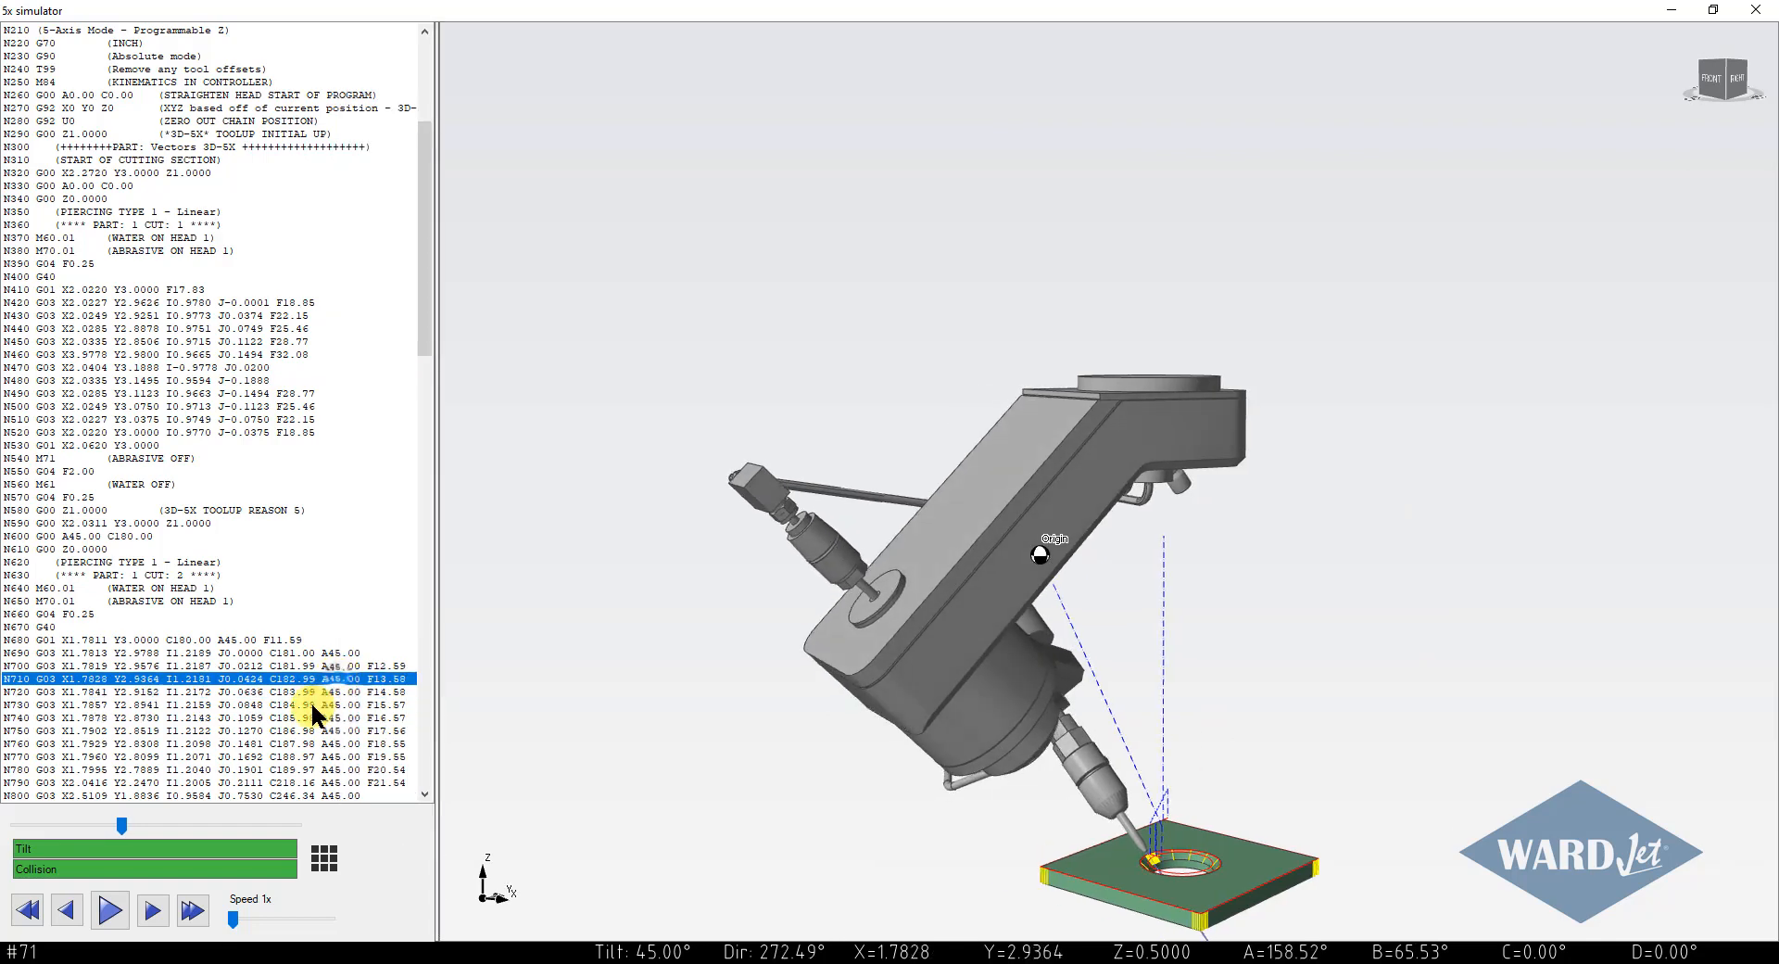
pyautogui.click(310, 729)
pyautogui.click(302, 692)
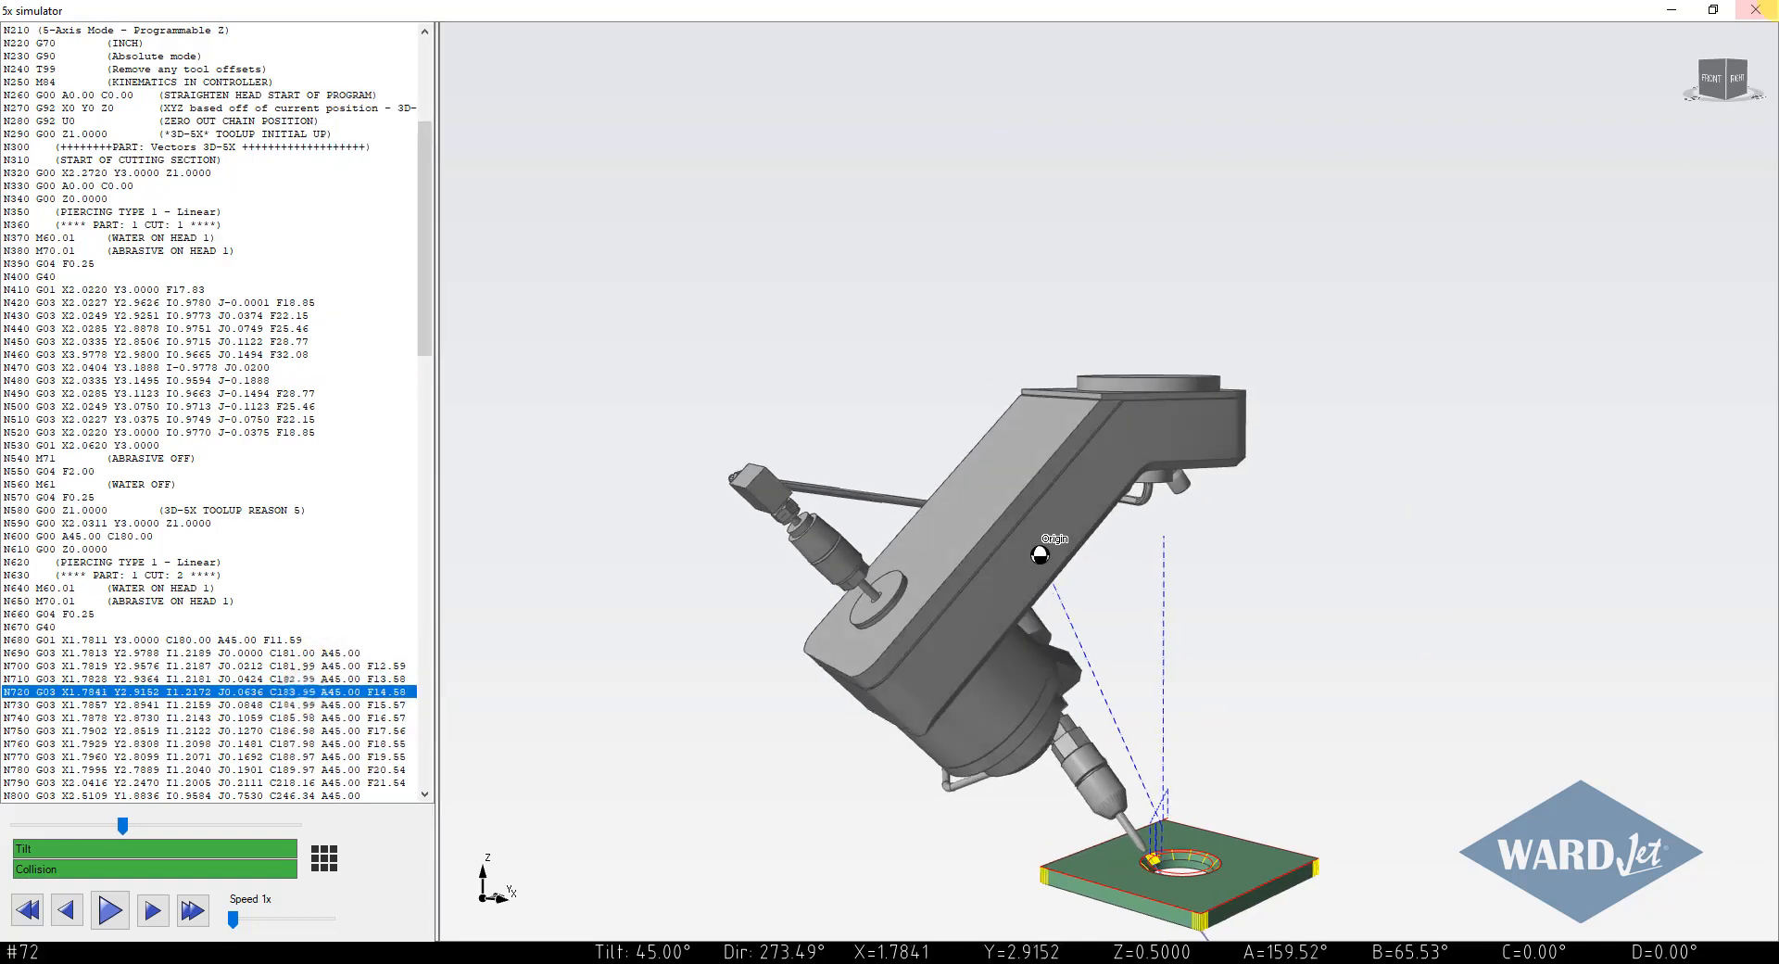
pyautogui.click(1754, 11)
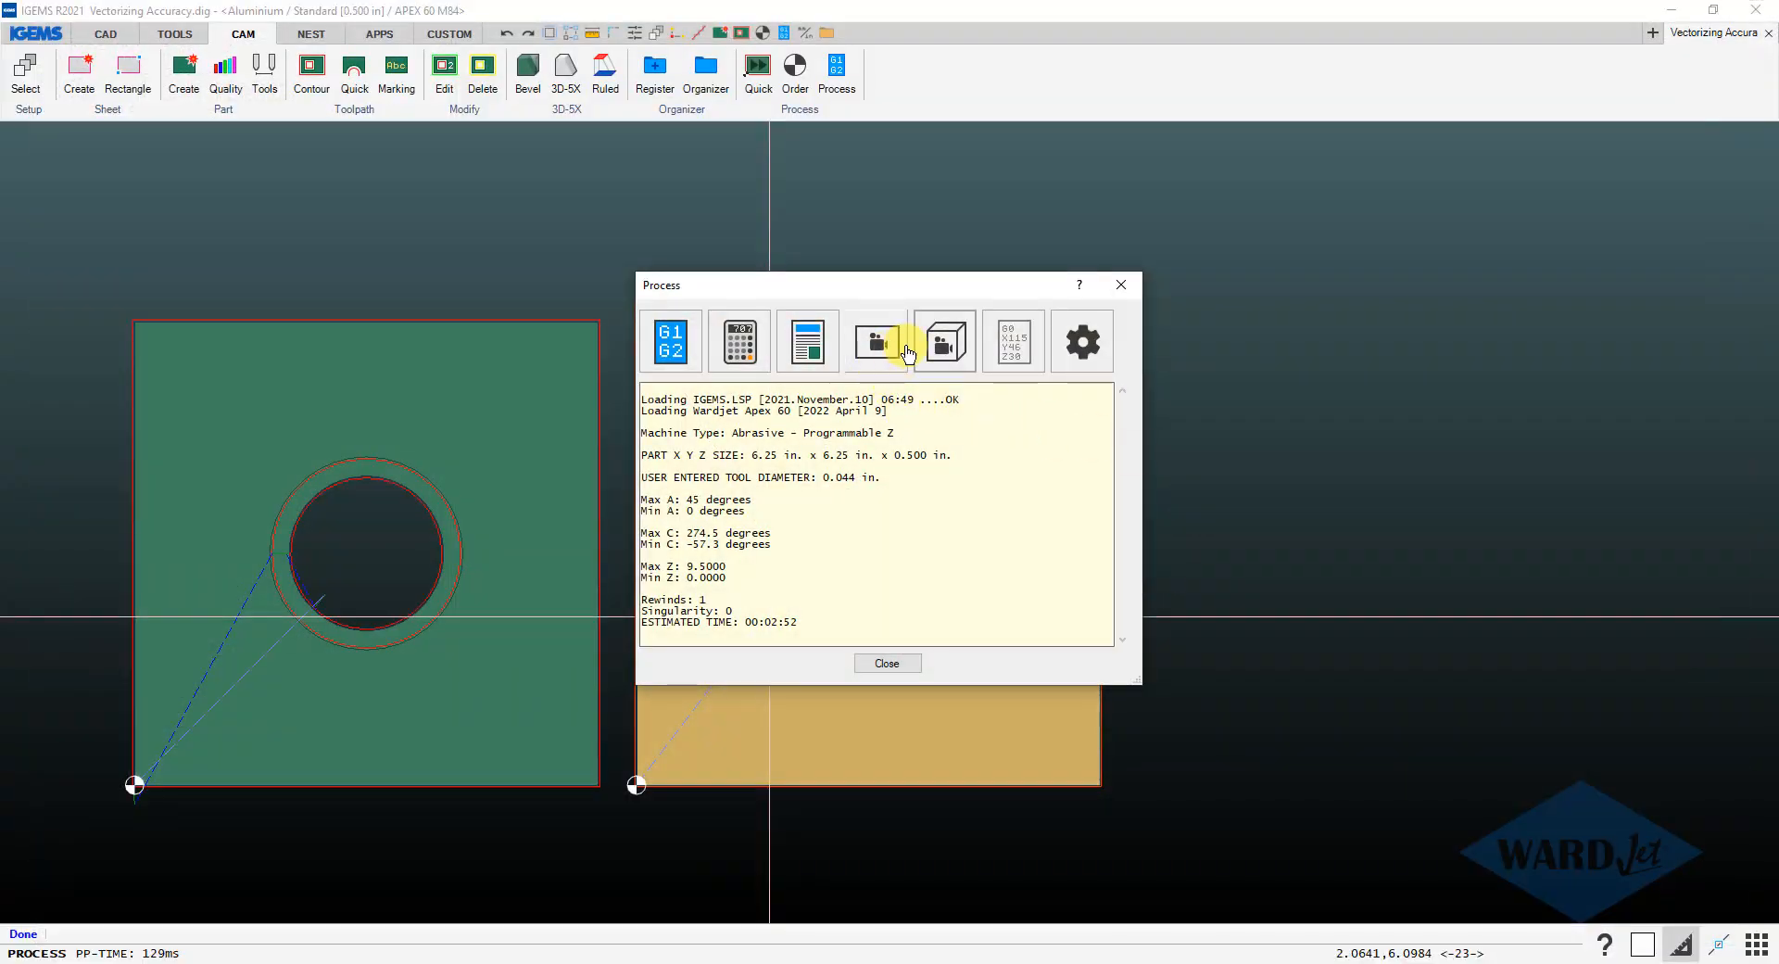
# - Rerun the tan part's 3D simulation with TAC and both Z-axis lift options on, accepting the custom settings
pyautogui.click(943, 341)
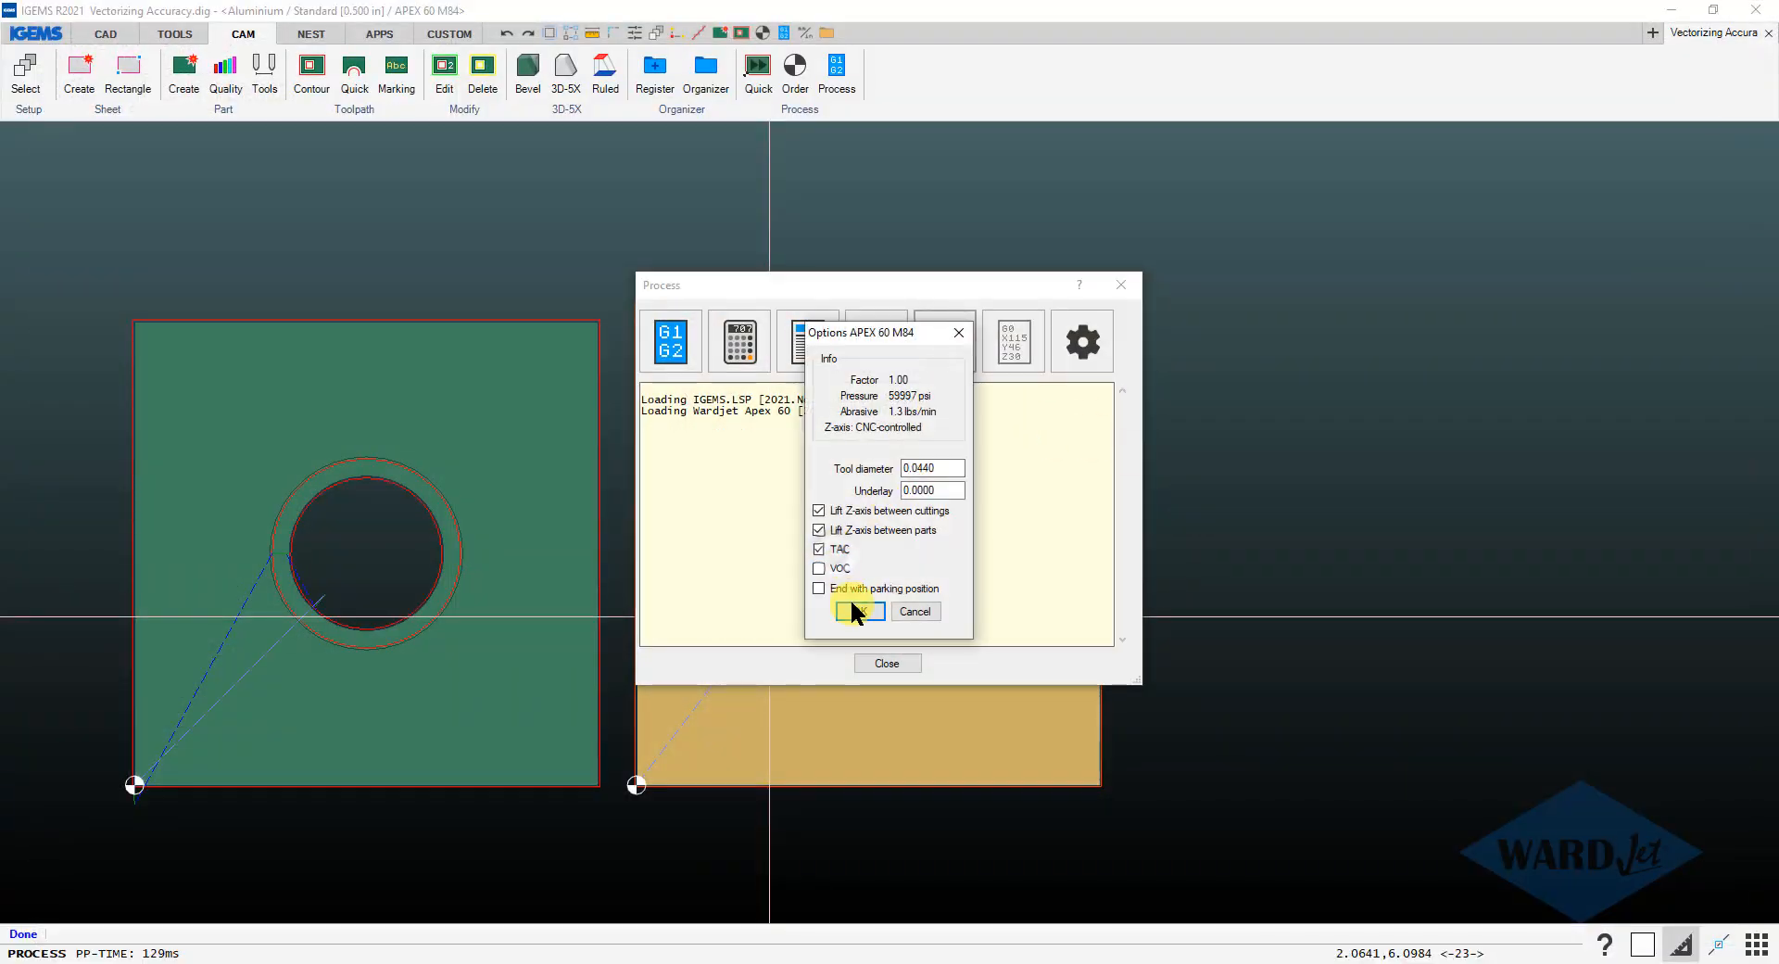
pyautogui.click(858, 611)
pyautogui.click(859, 540)
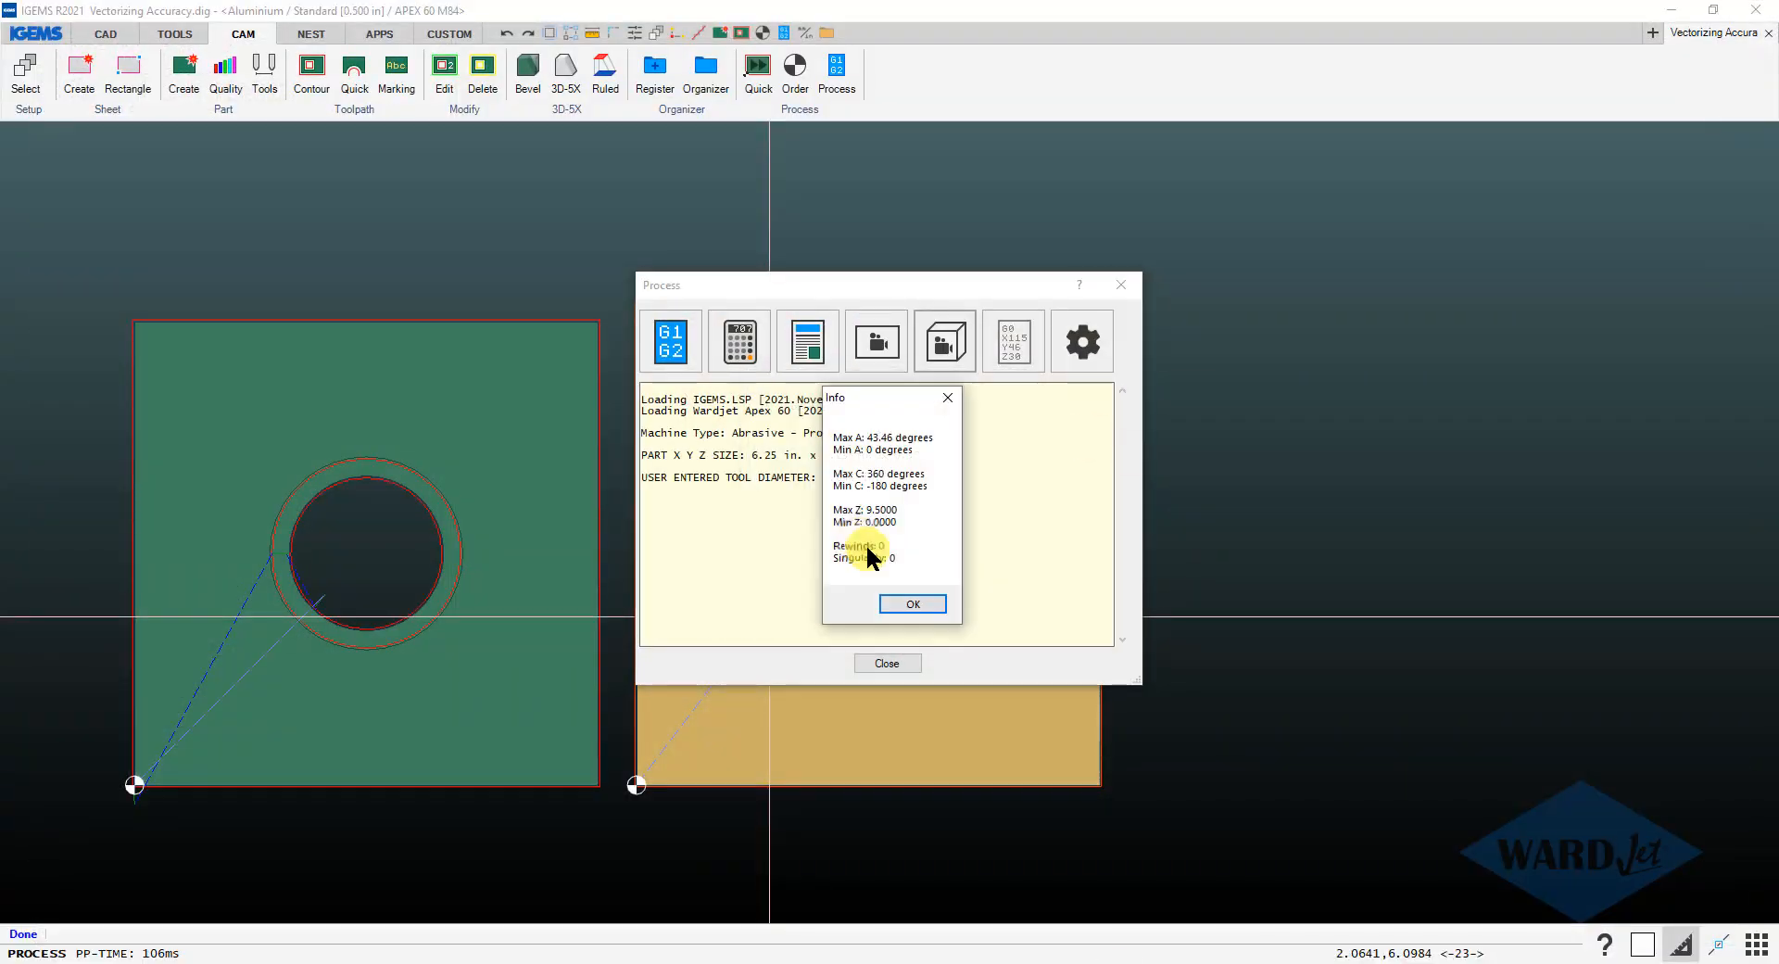
pyautogui.click(898, 594)
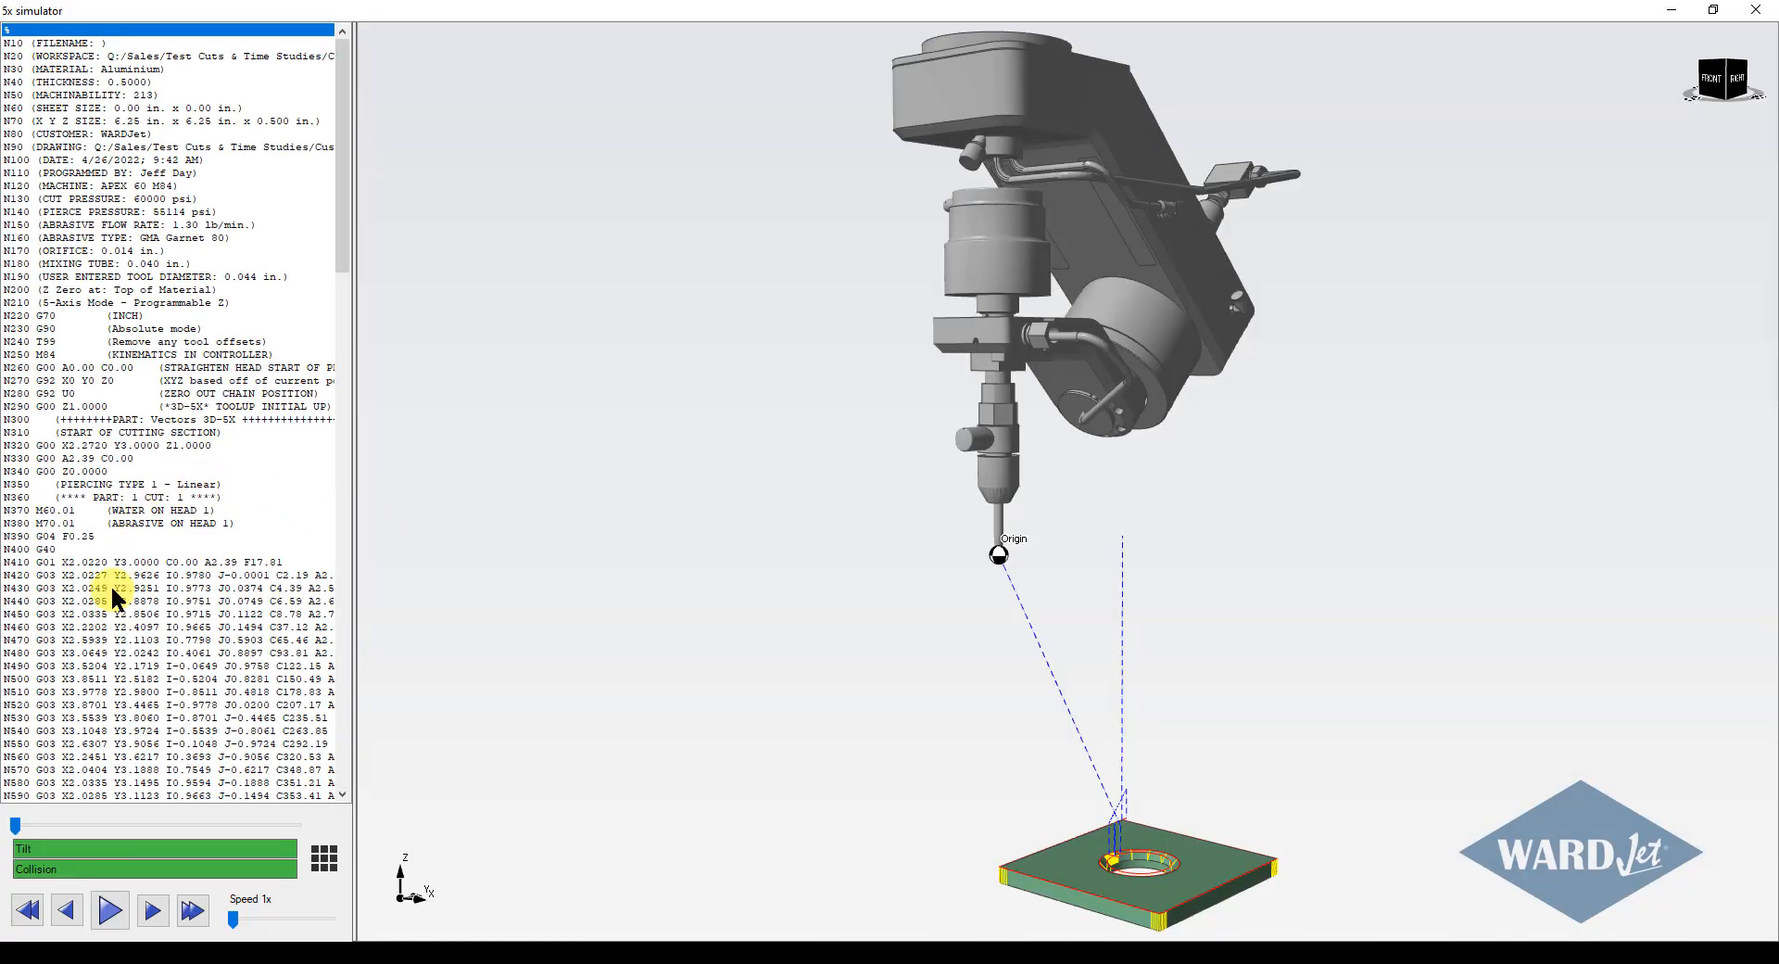
# - Examine the tan part's TAC-compensated hole and bevel arcs in a widened code list, then close the simulator and the Process dialog
pyautogui.click(119, 626)
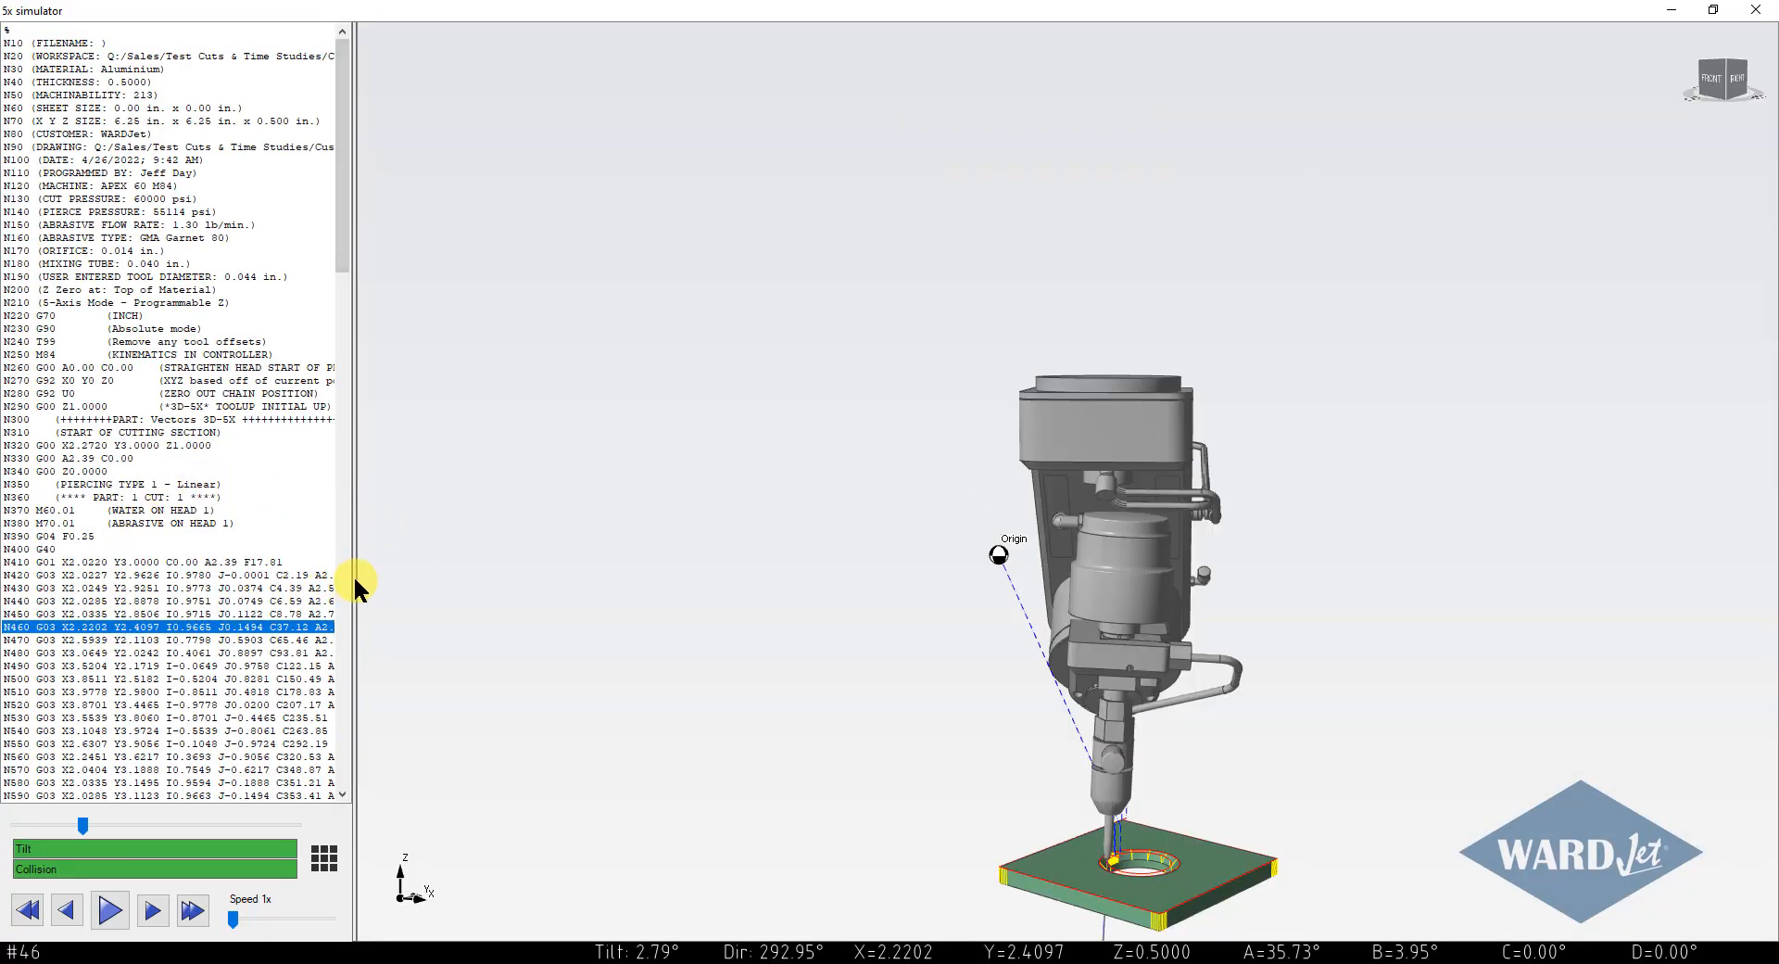
pyautogui.moveTo(357, 581); pyautogui.dragTo(506, 559)
pyautogui.click(298, 639)
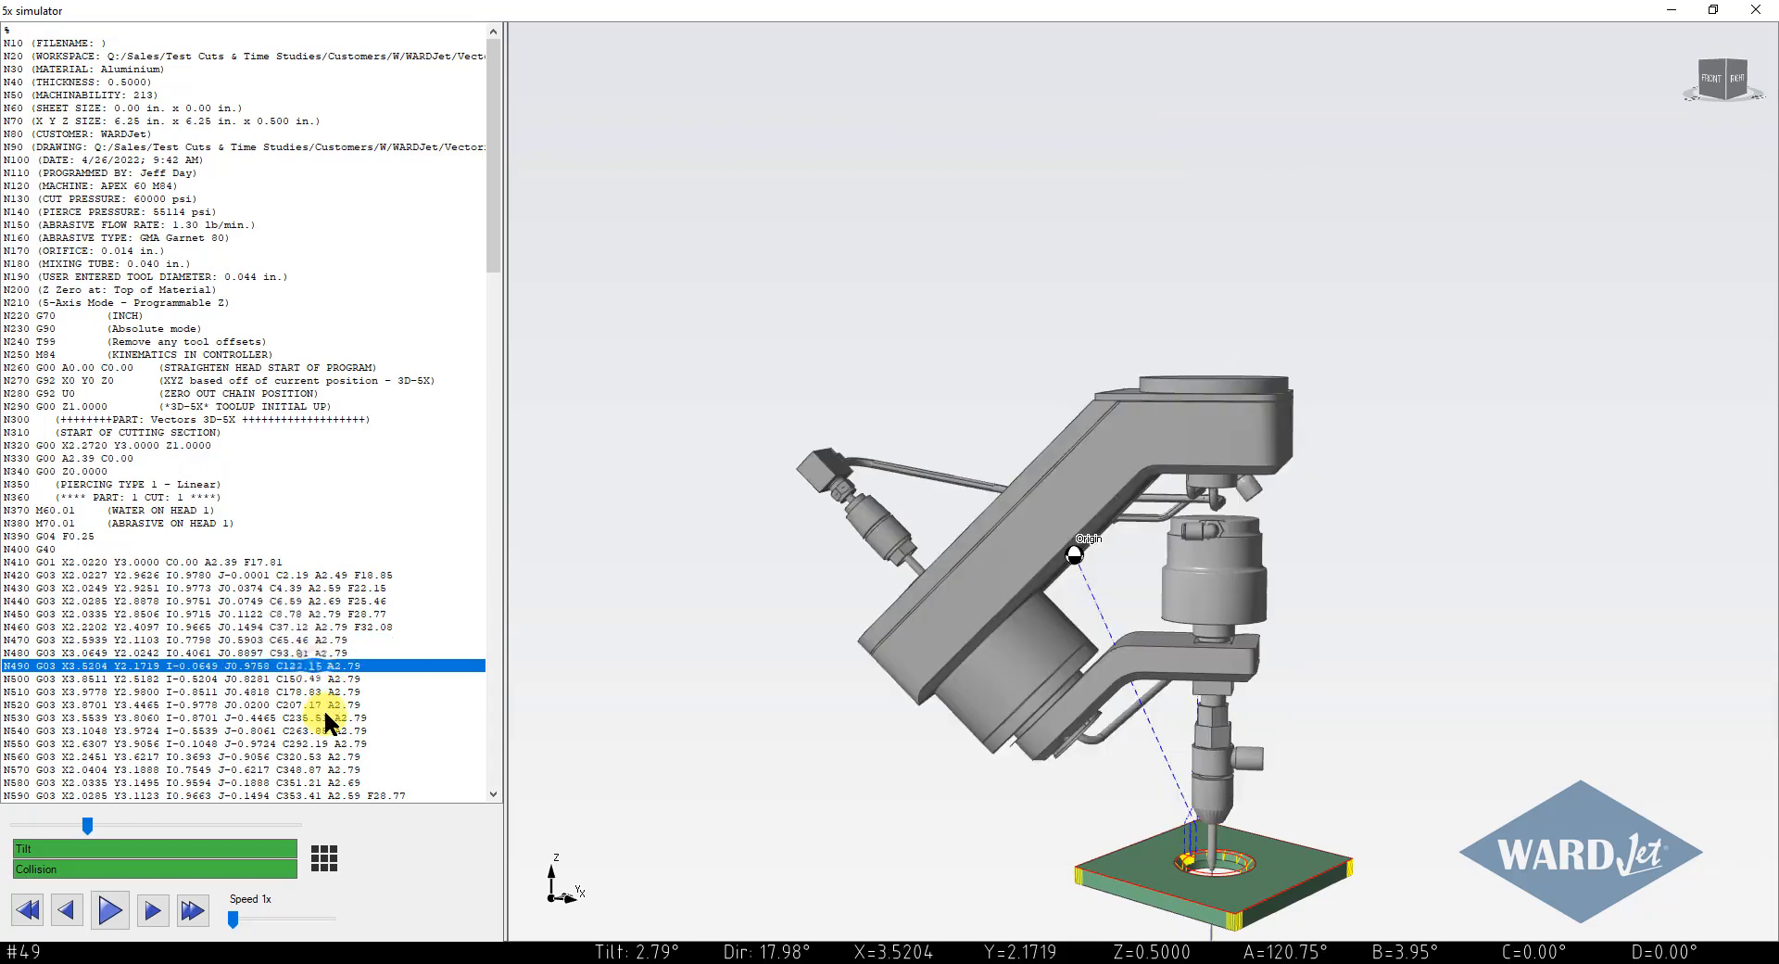
pyautogui.scroll(-3, 327, 693)
pyautogui.click(316, 651)
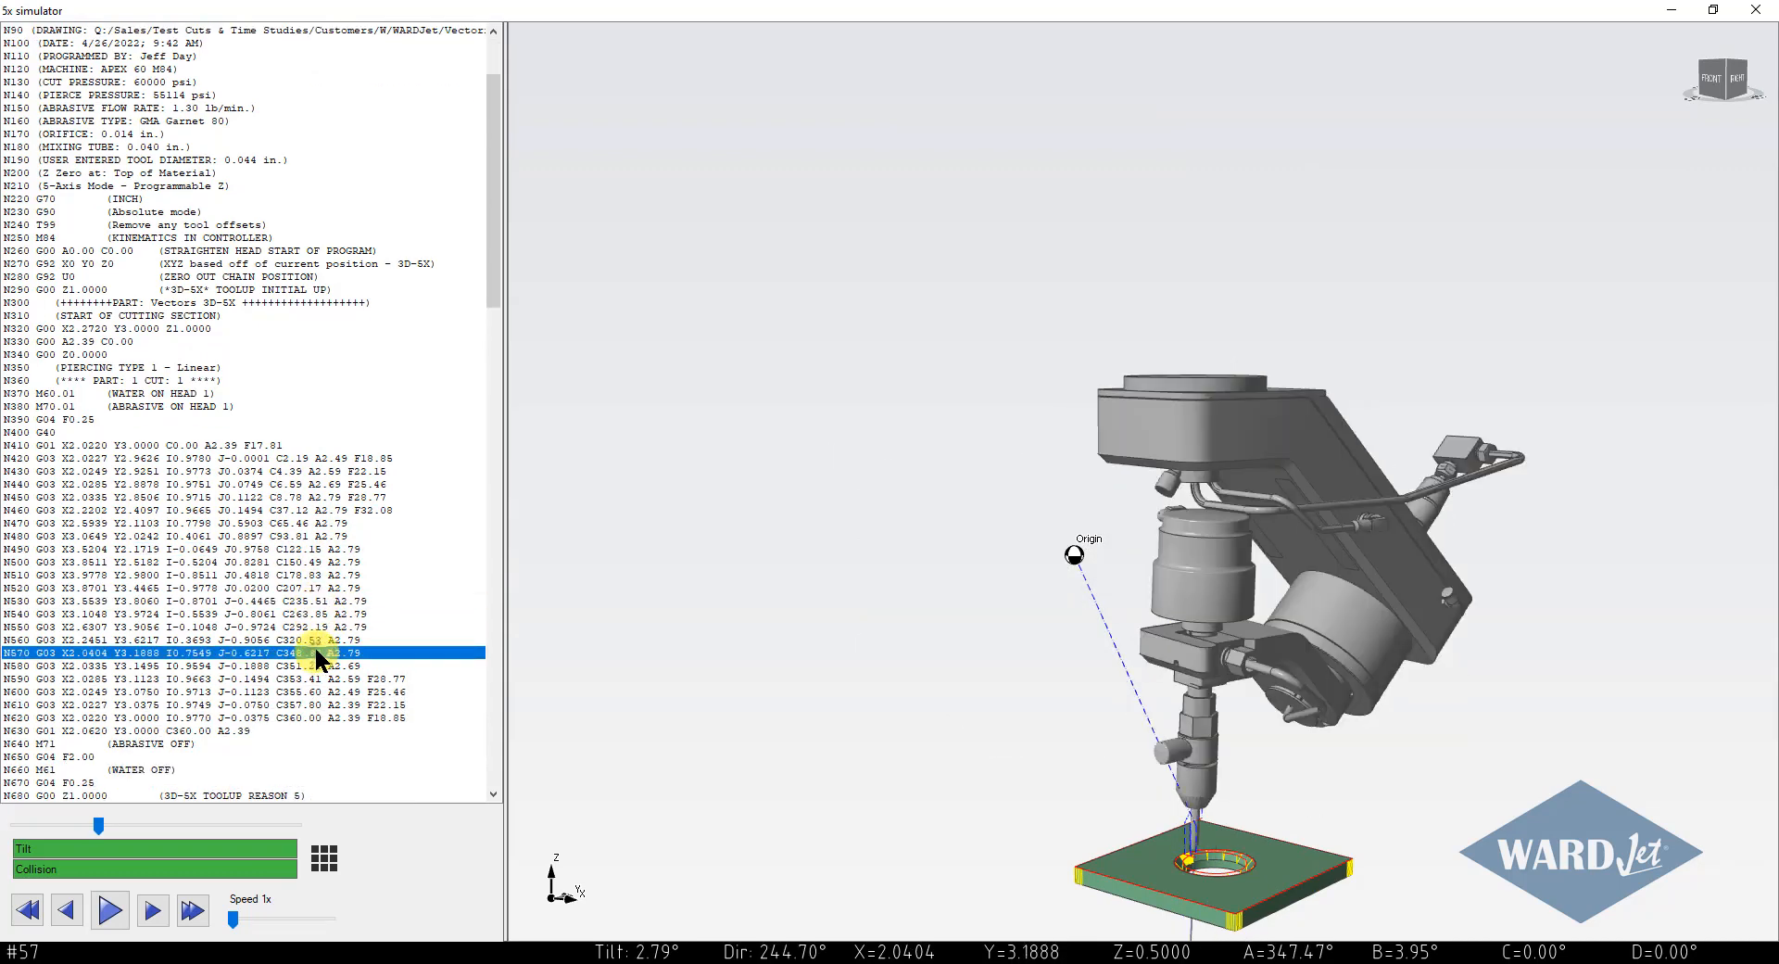
pyautogui.scroll(-9, 316, 649)
pyautogui.click(303, 627)
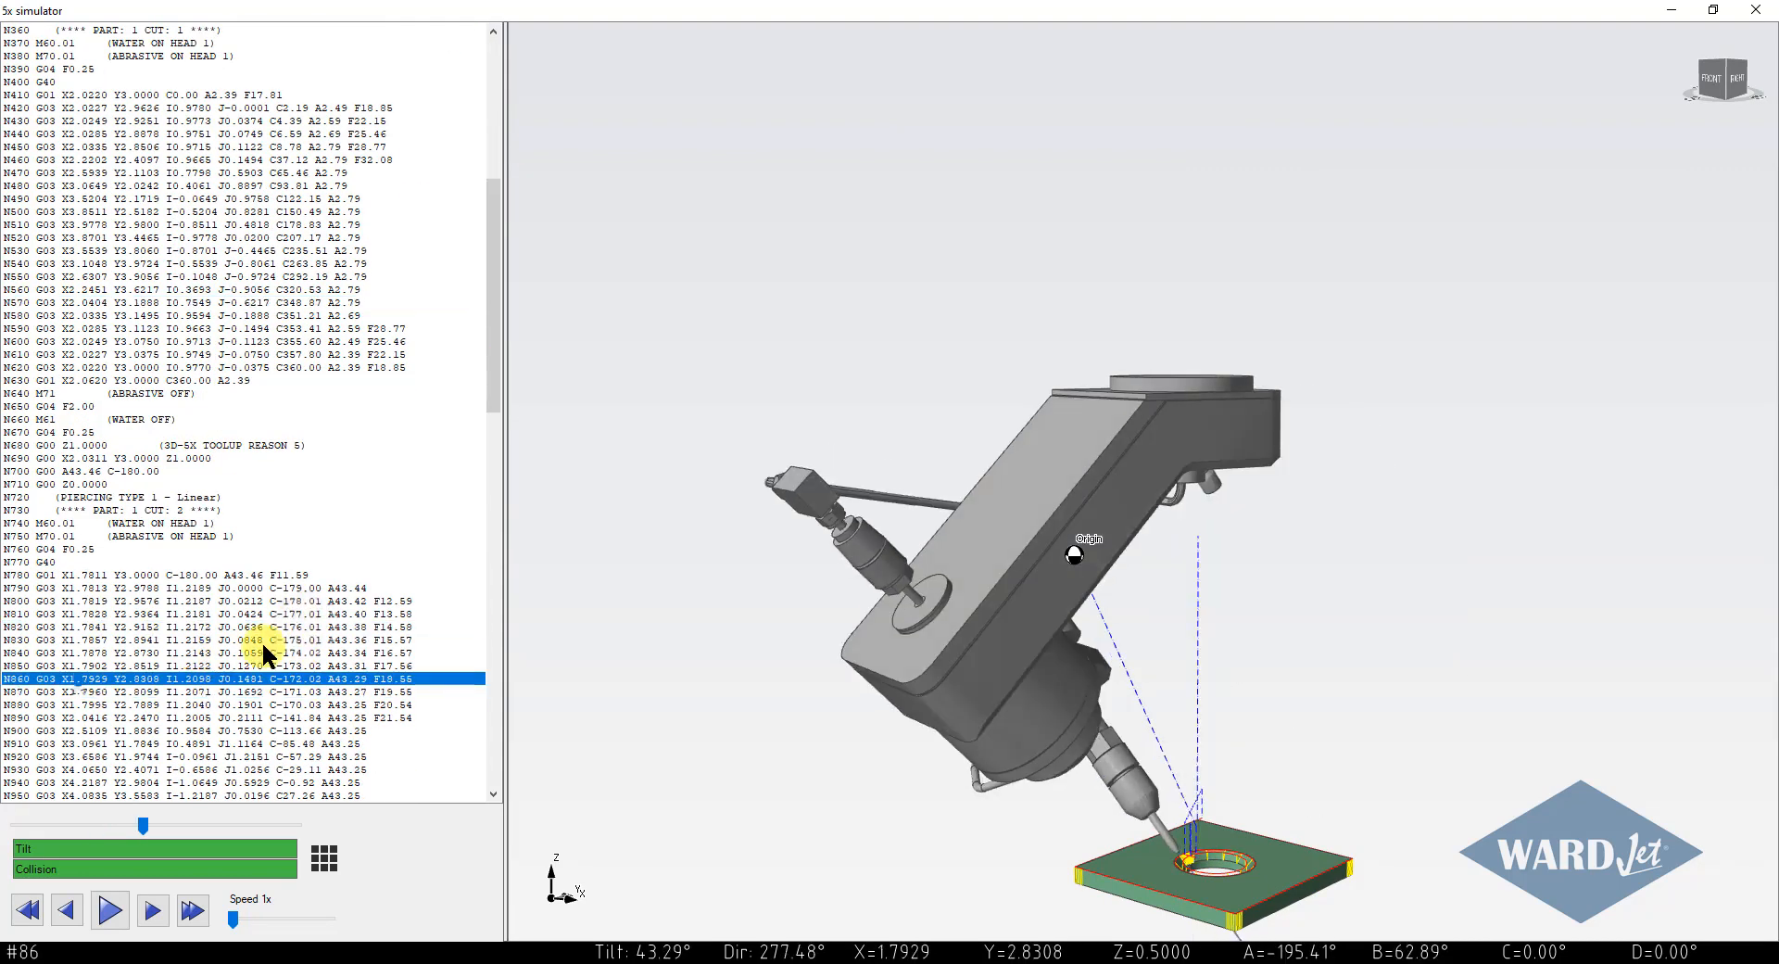
pyautogui.click(360, 637)
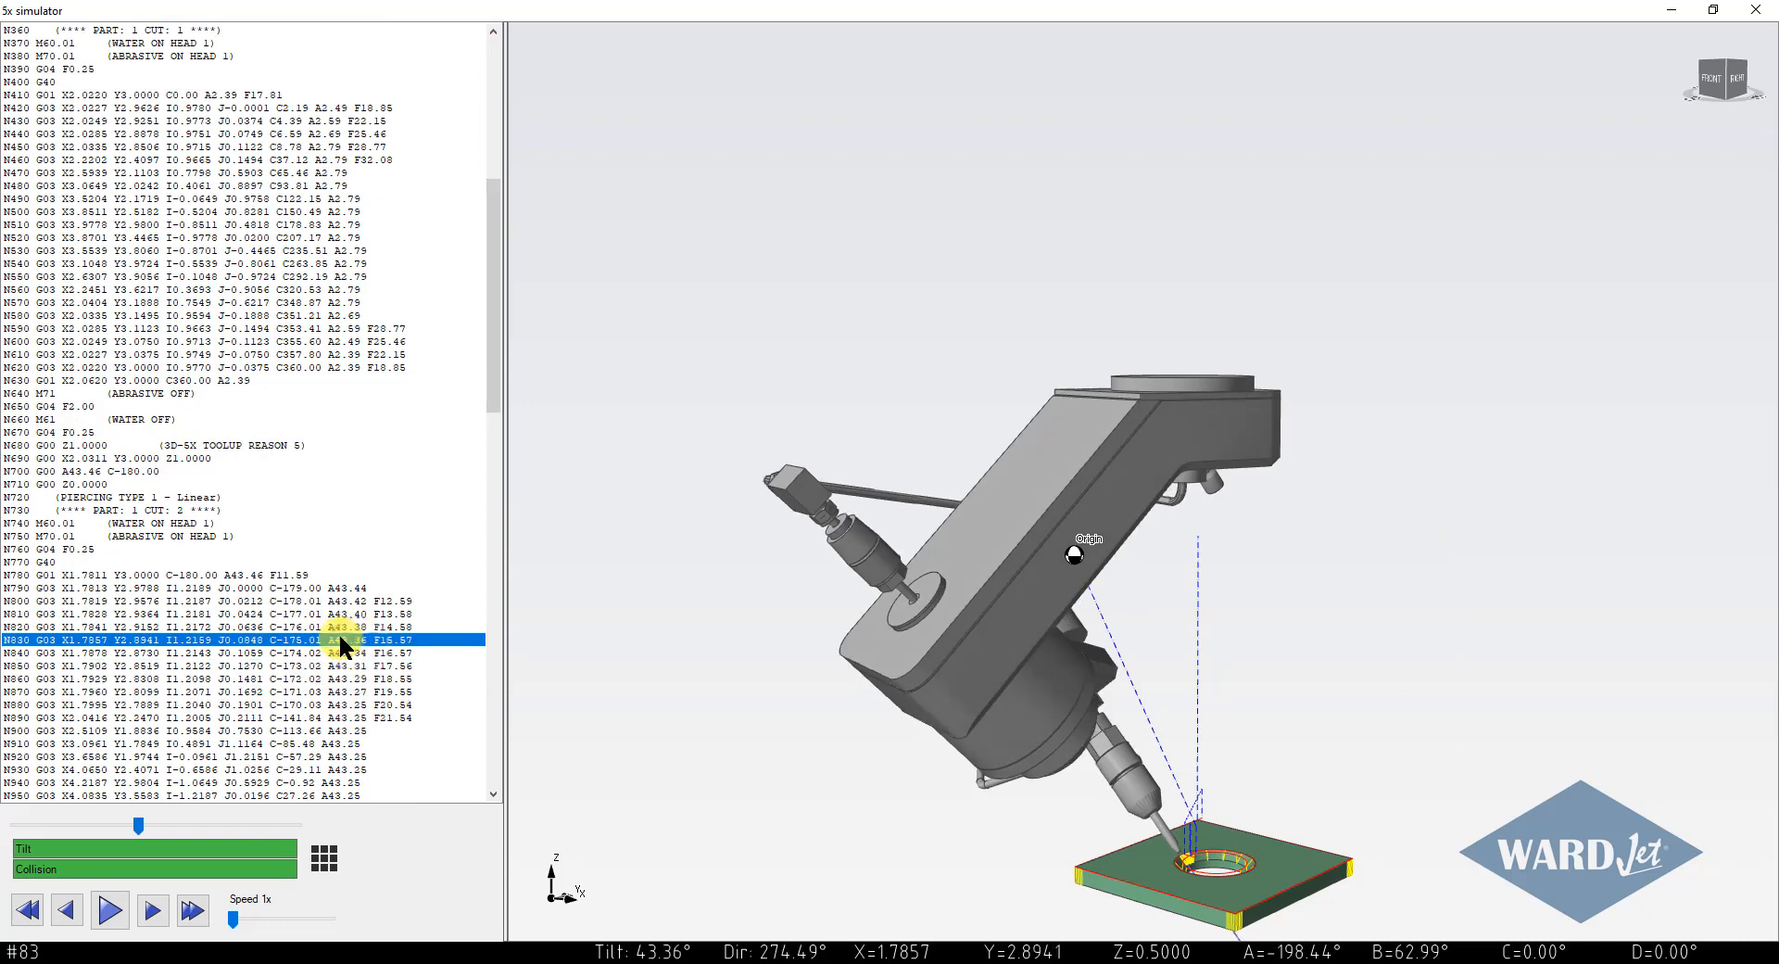
pyautogui.click(329, 626)
pyautogui.click(318, 289)
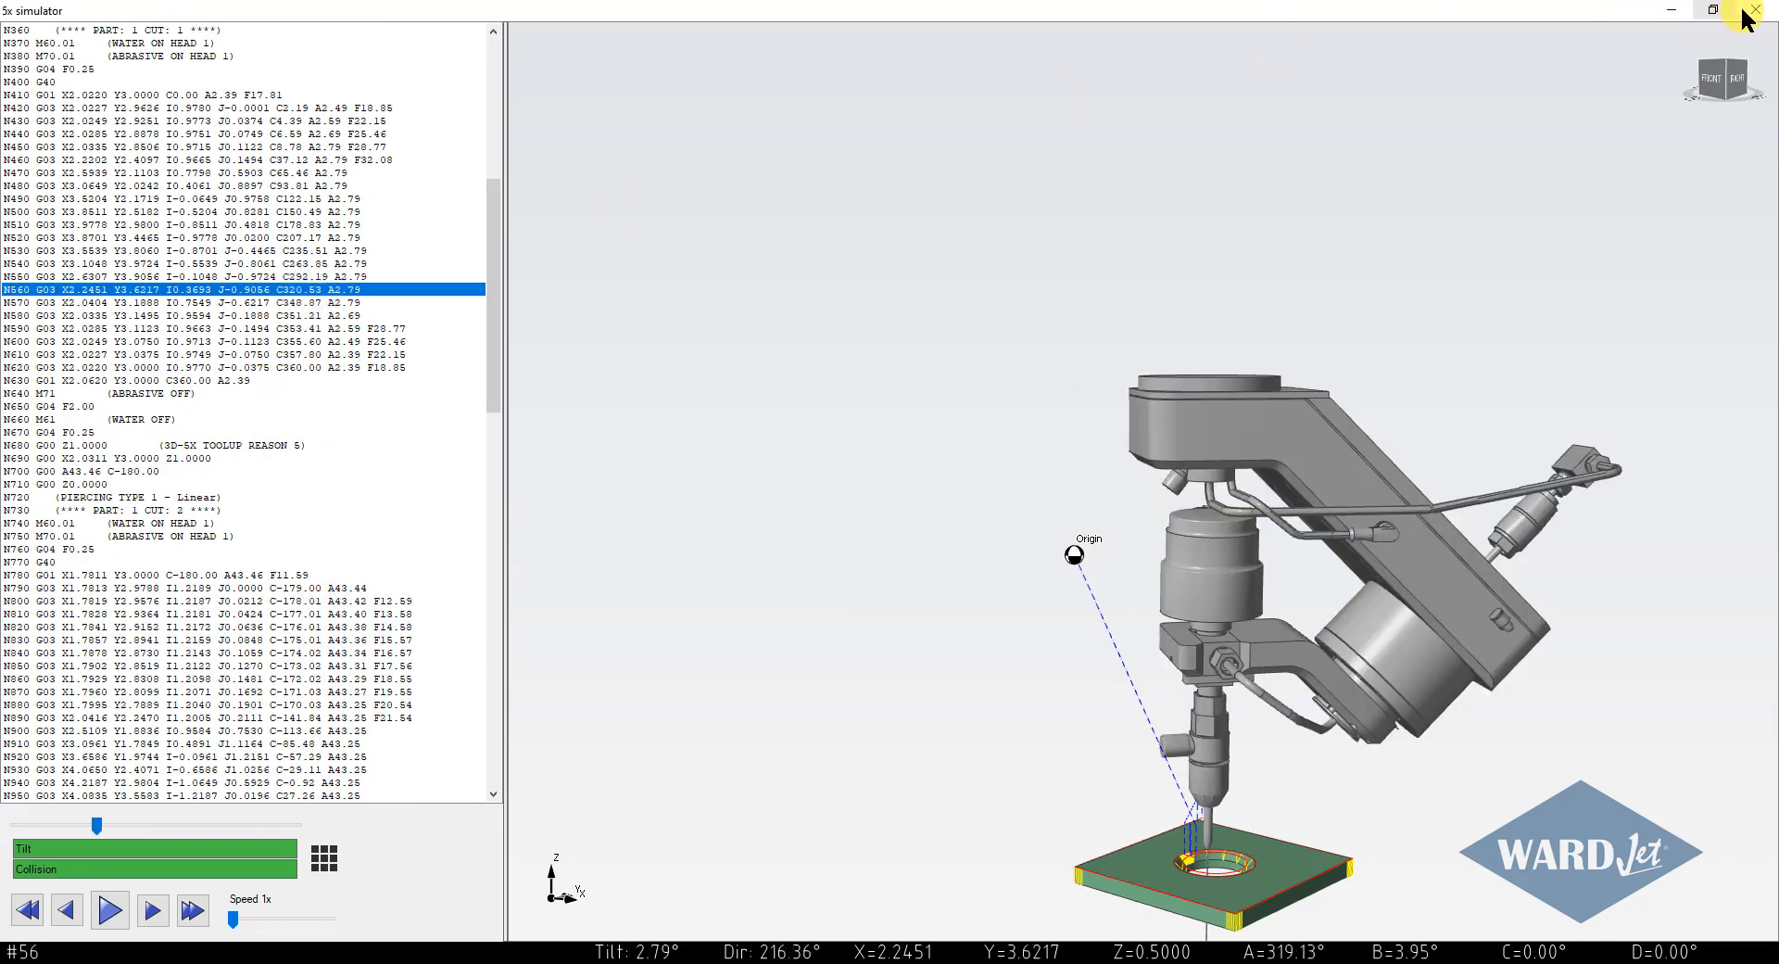
pyautogui.click(1761, 13)
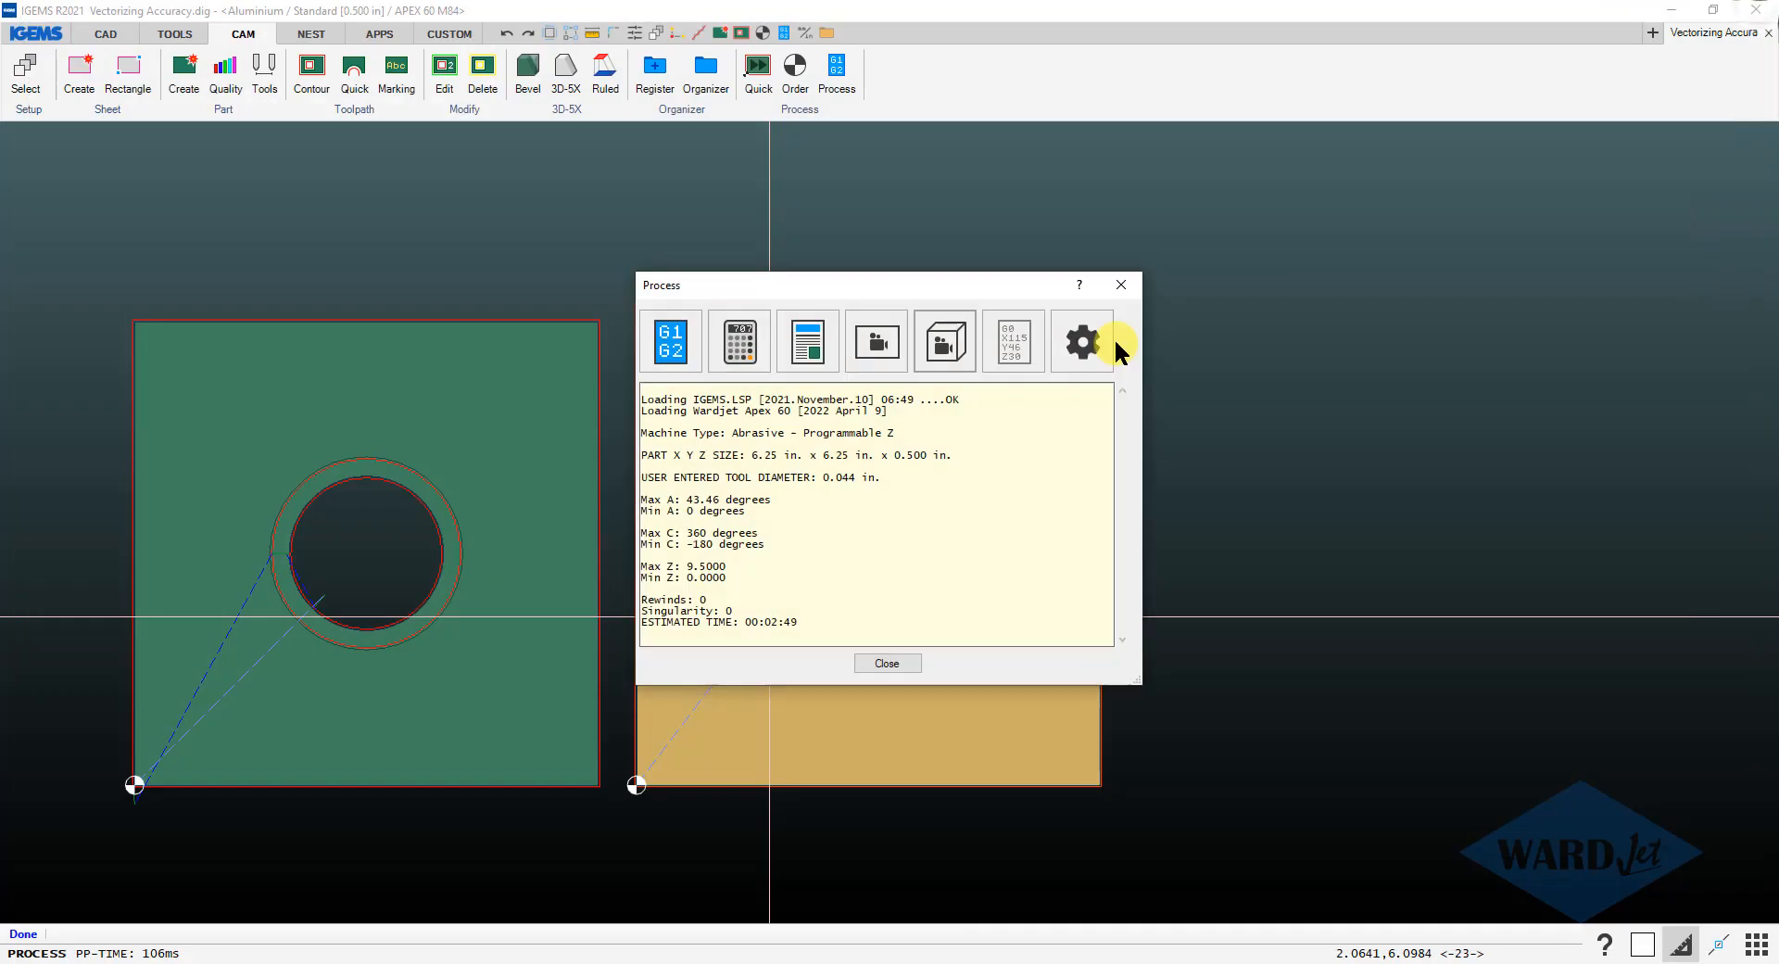
pyautogui.click(882, 665)
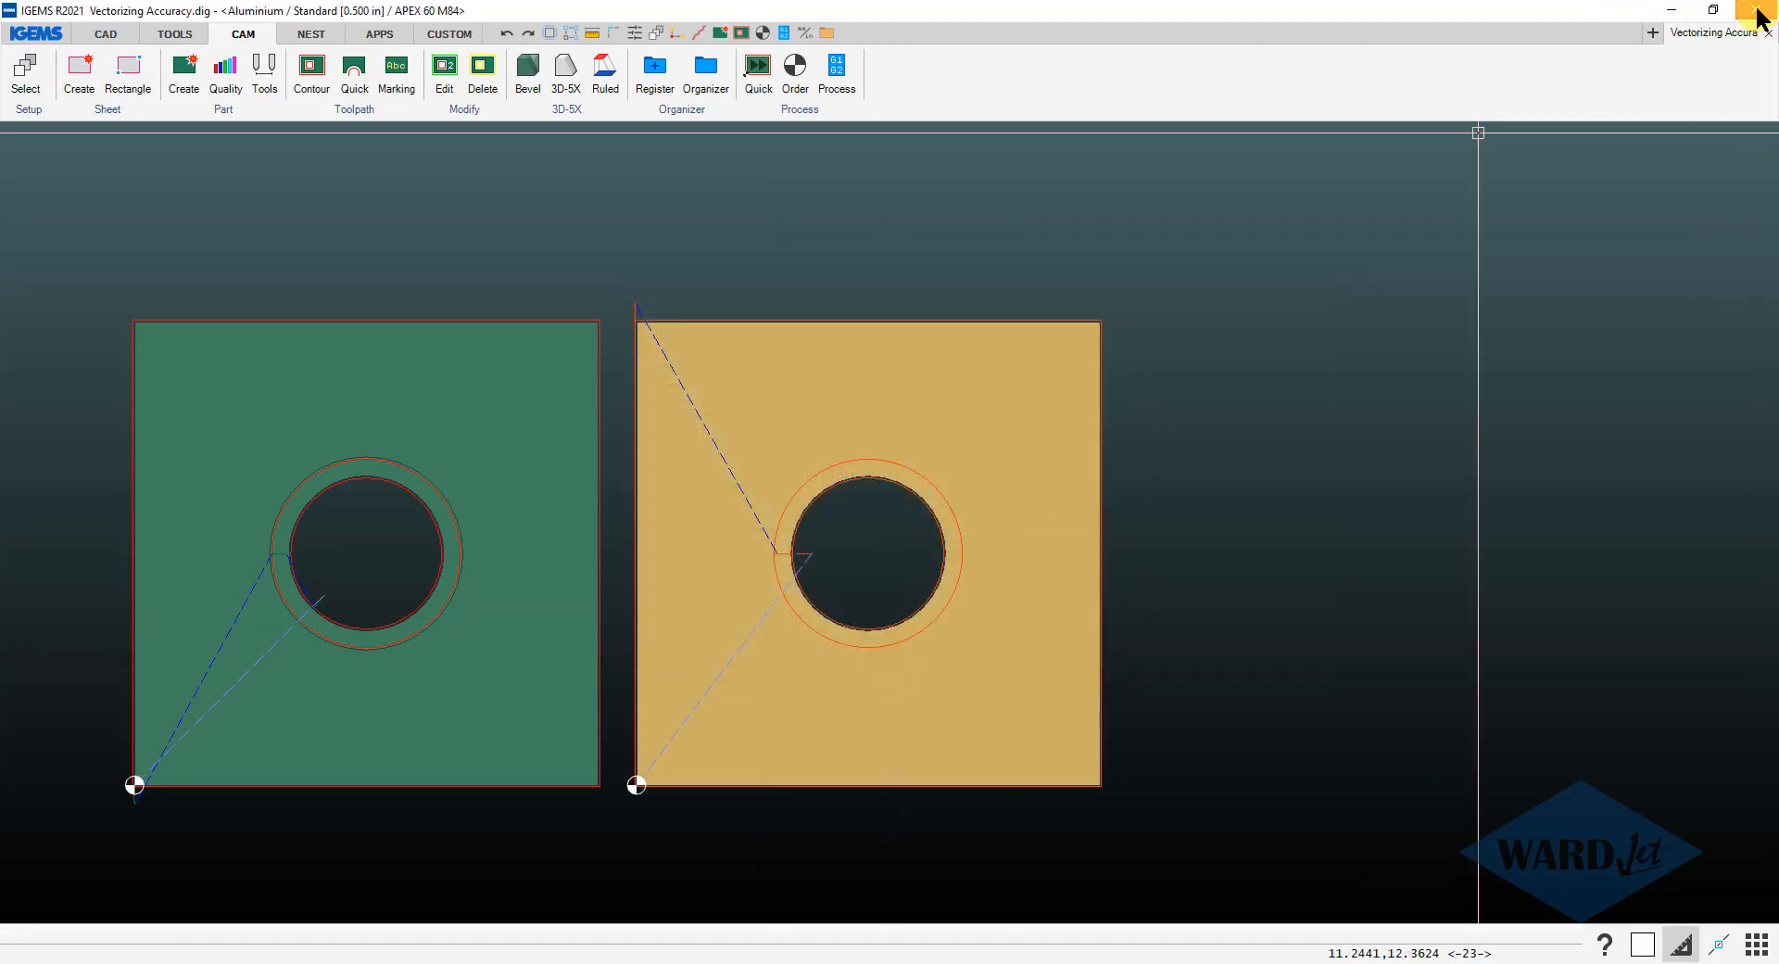
# - Exit IGEMS R2021, start IGEMS R2022 and open the recent drawing Vectorizing Accuracy.dig
pyautogui.click(1758, 13)
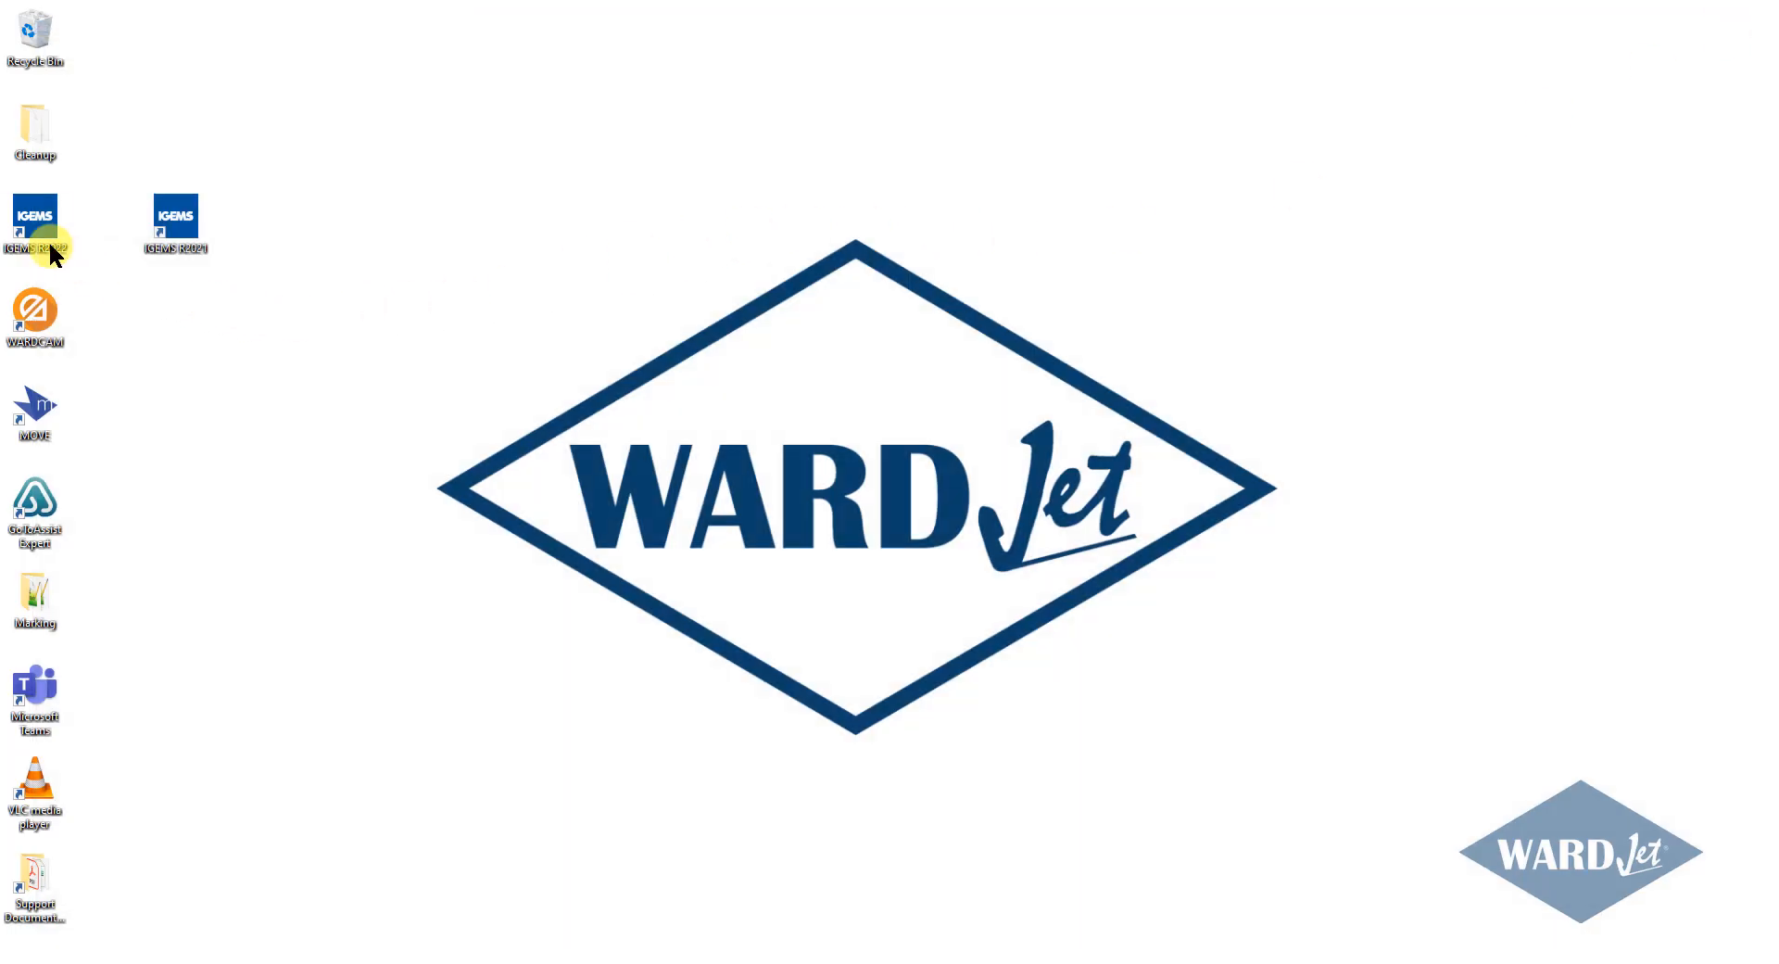
pyautogui.doubleClick(40, 222)
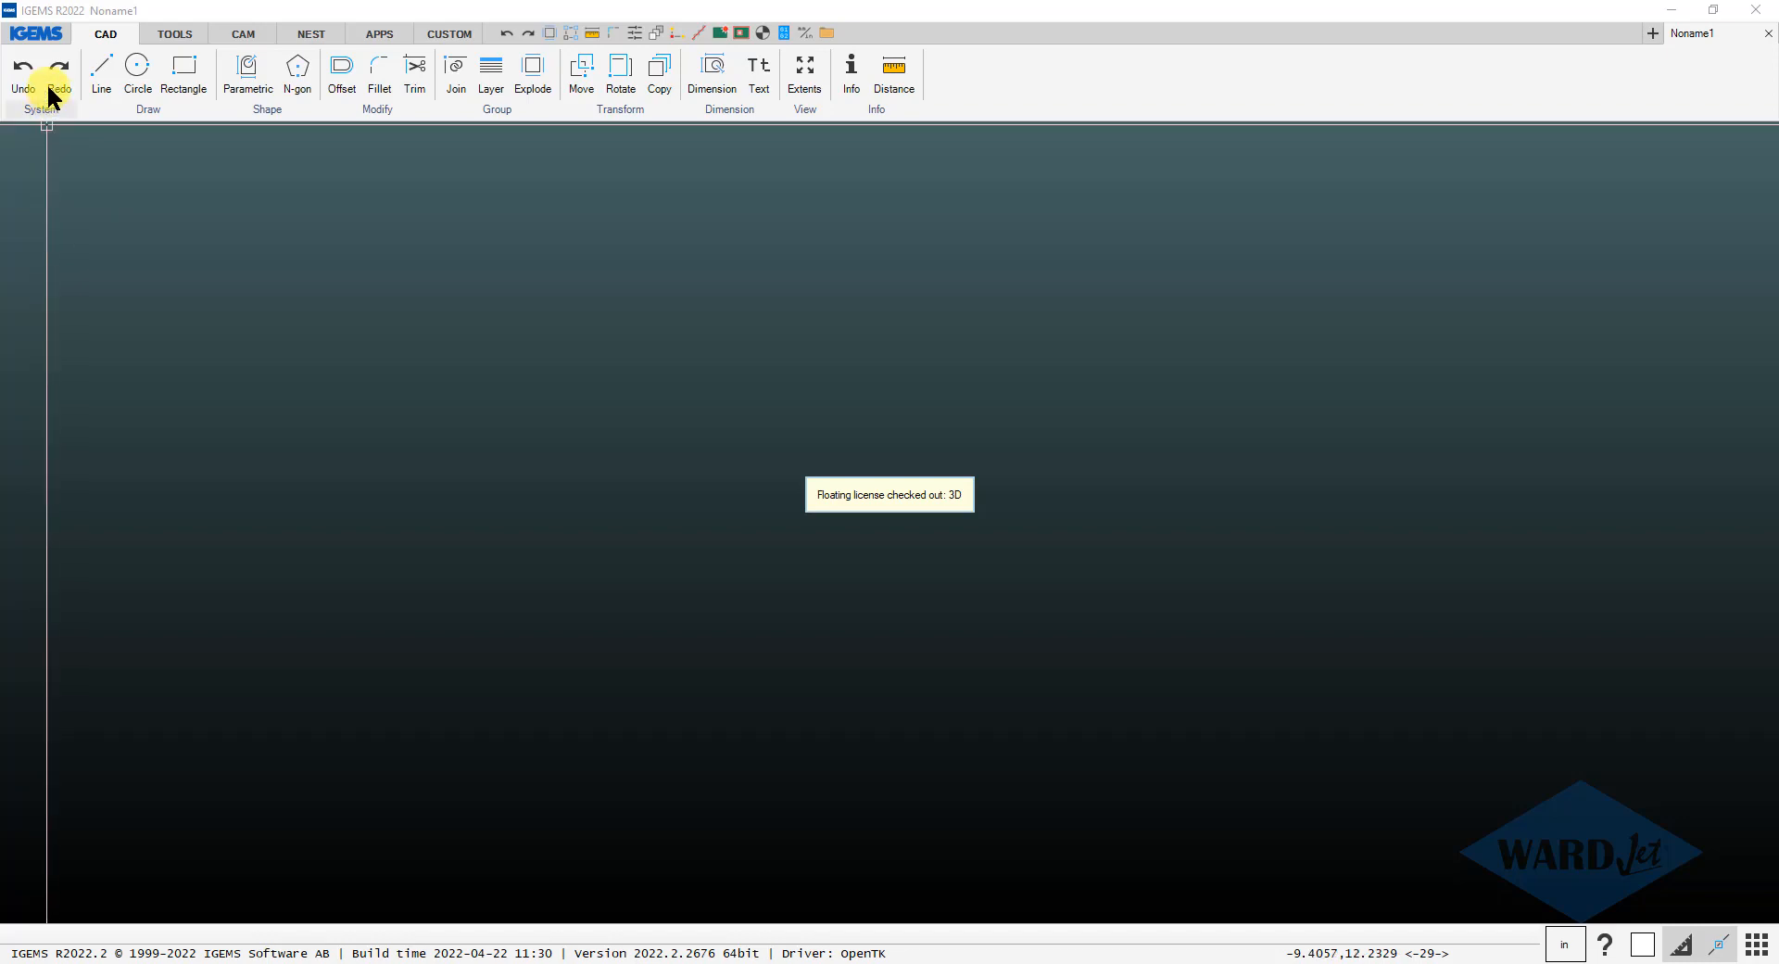
pyautogui.click(51, 36)
pyautogui.moveTo(92, 133)
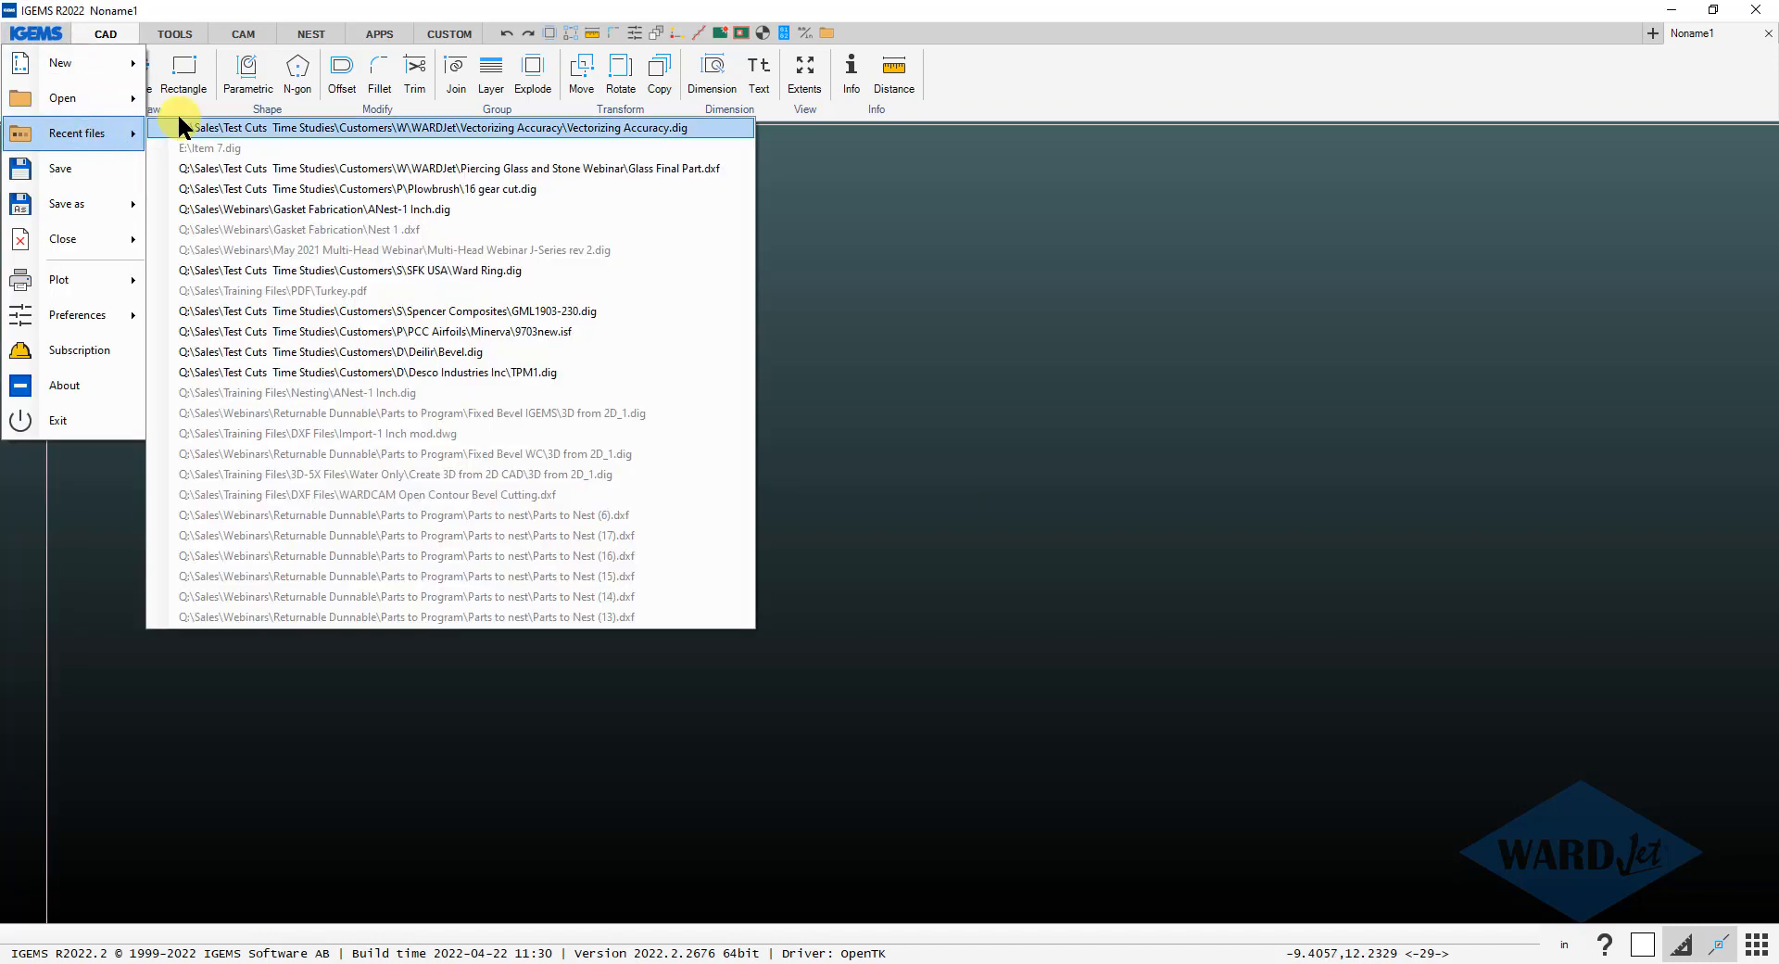
pyautogui.click(185, 127)
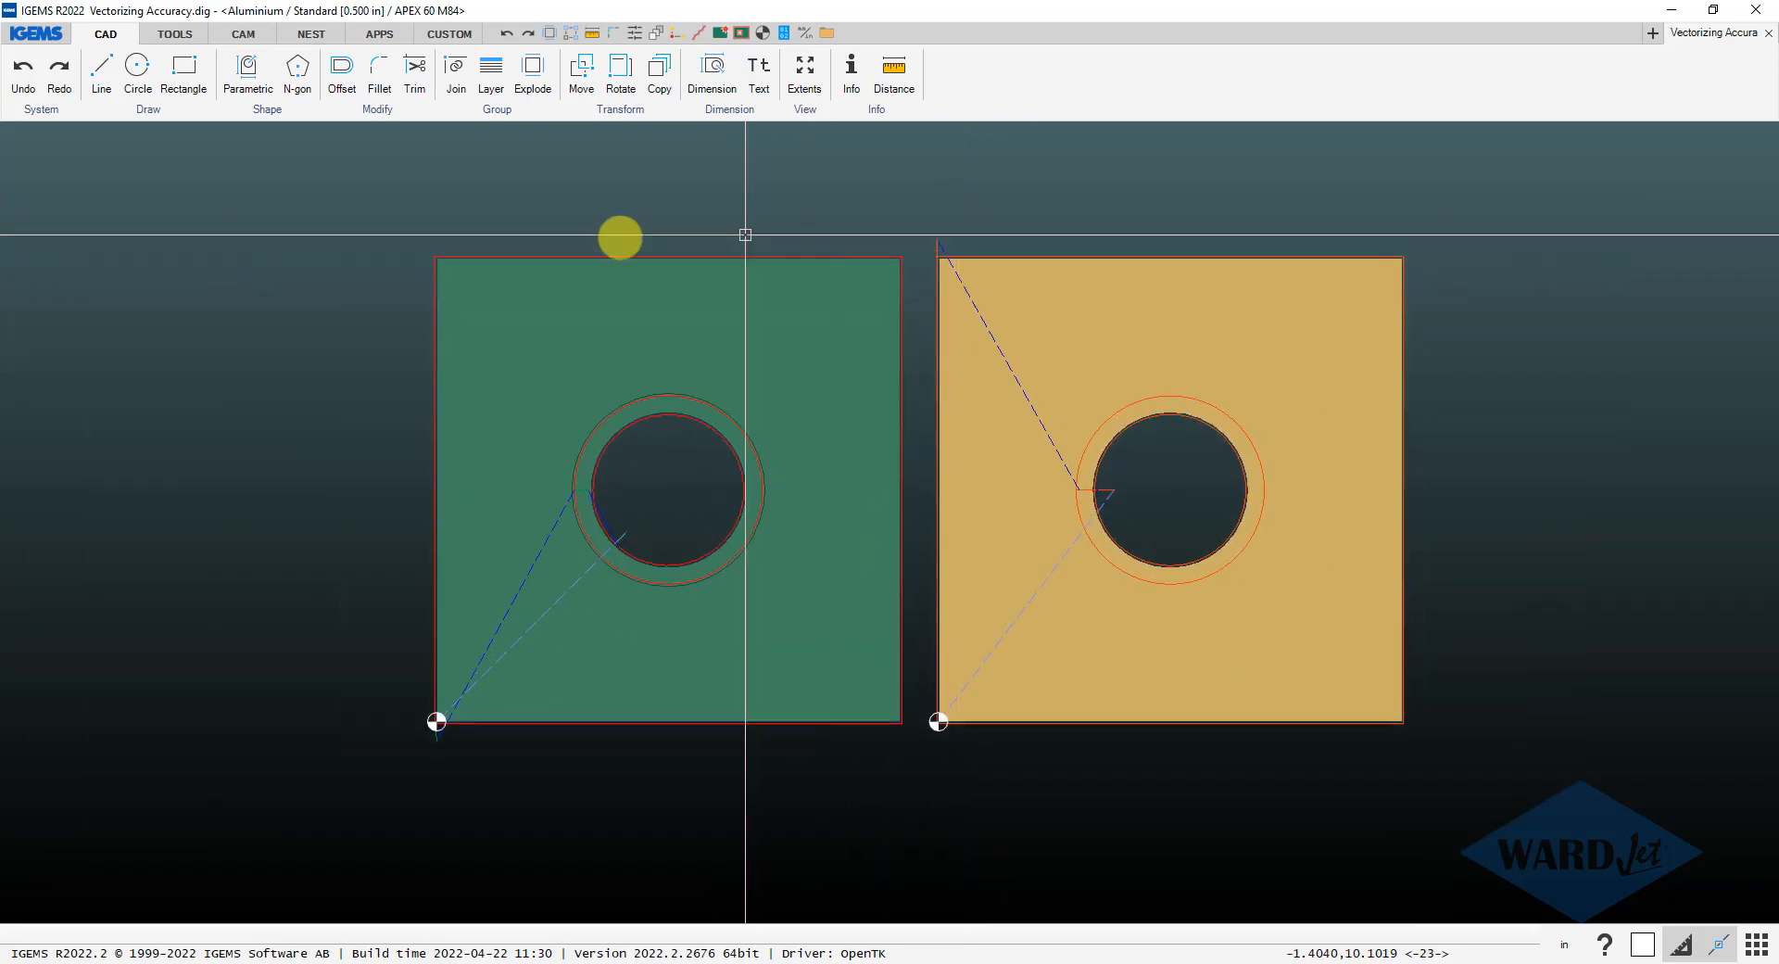
# - Process the green part's cut order and view its 2D simulation with TAC off, then close the simulation
pyautogui.click(239, 36)
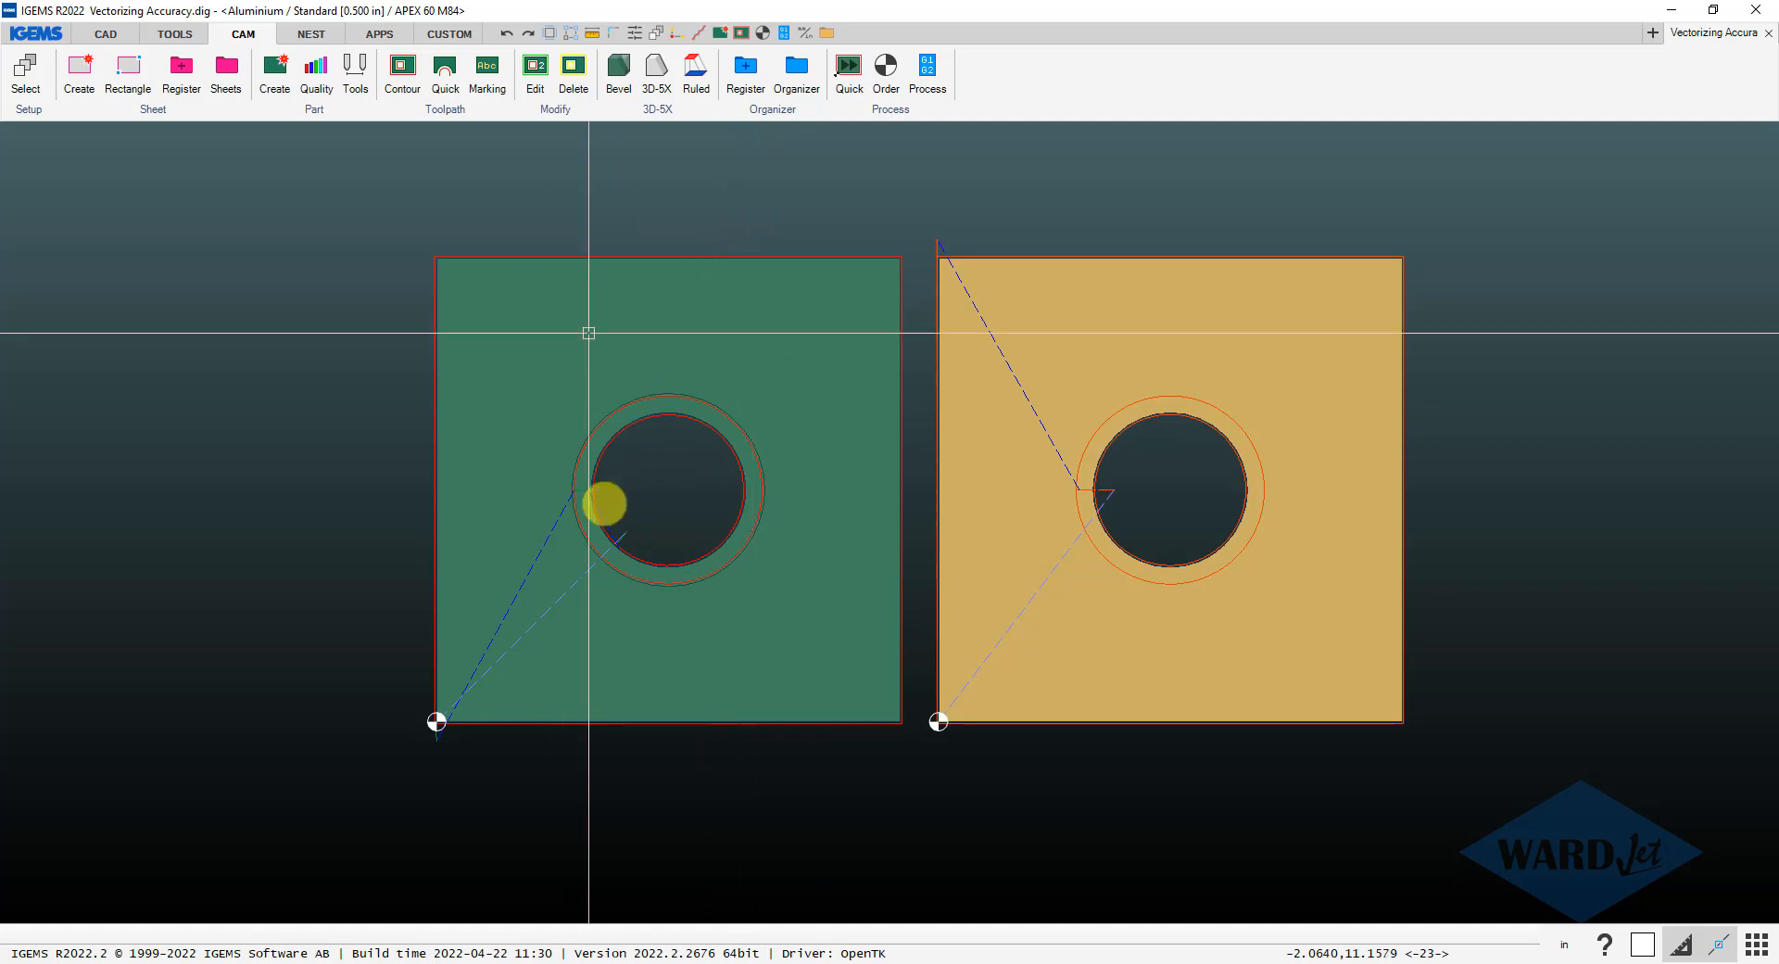
pyautogui.click(928, 69)
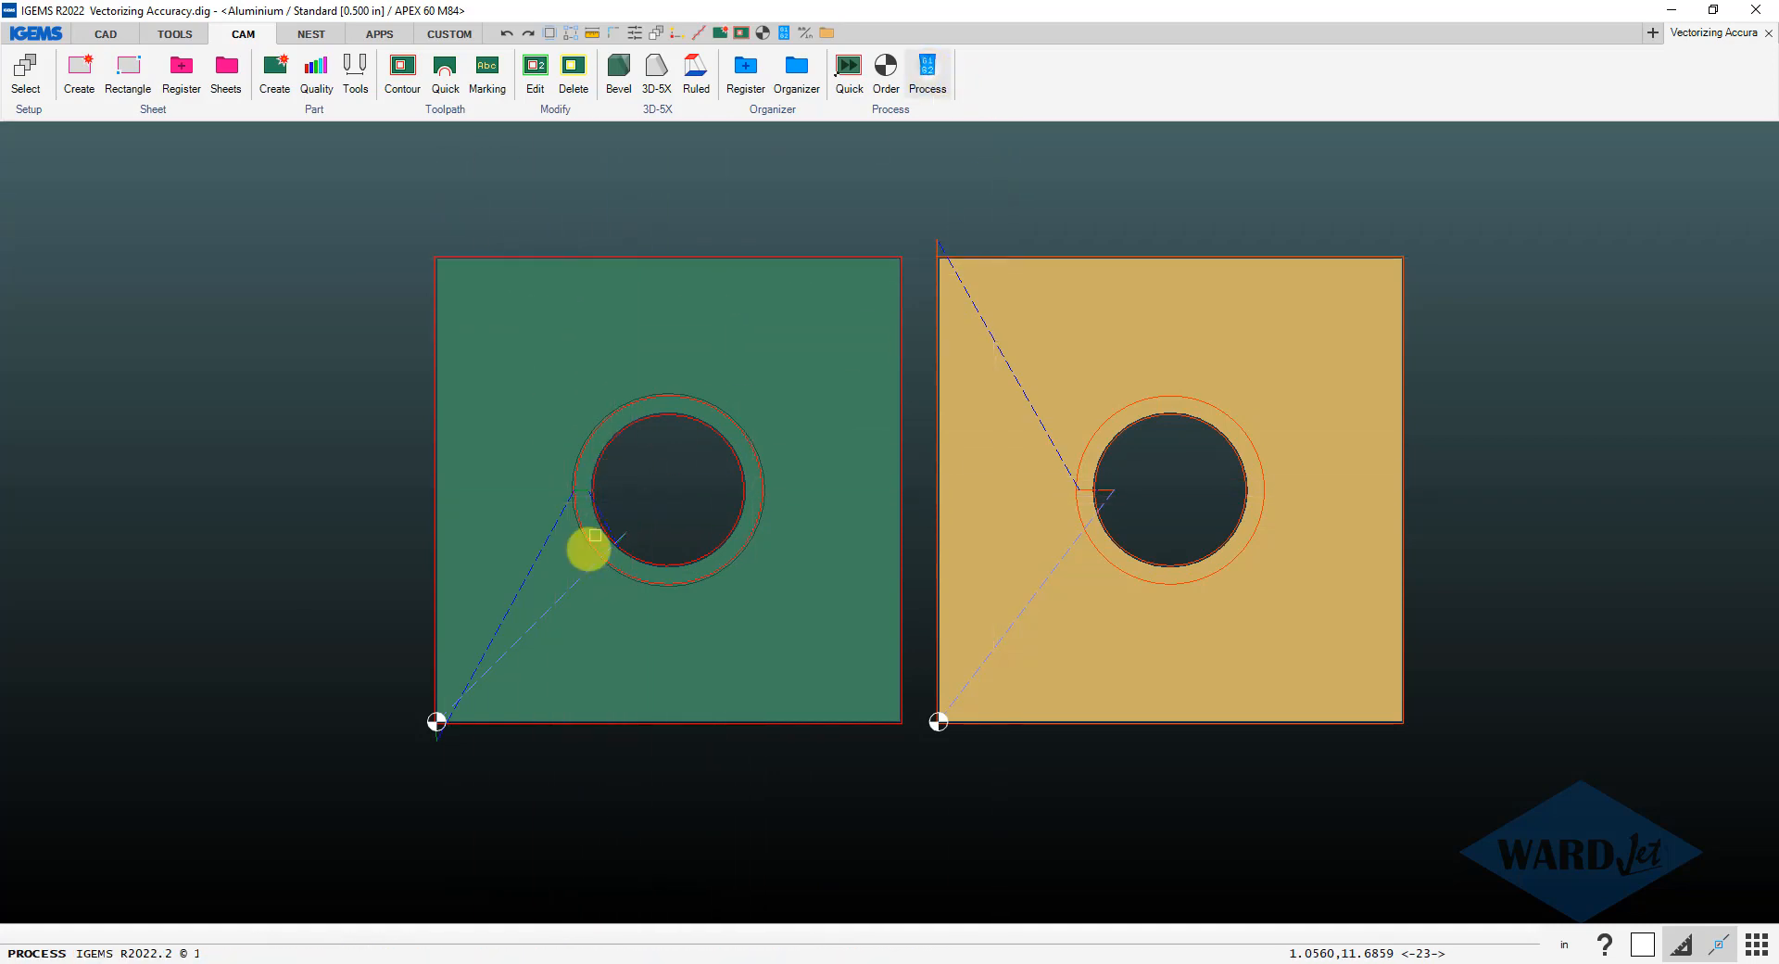
pyautogui.click(588, 579)
pyautogui.click(873, 343)
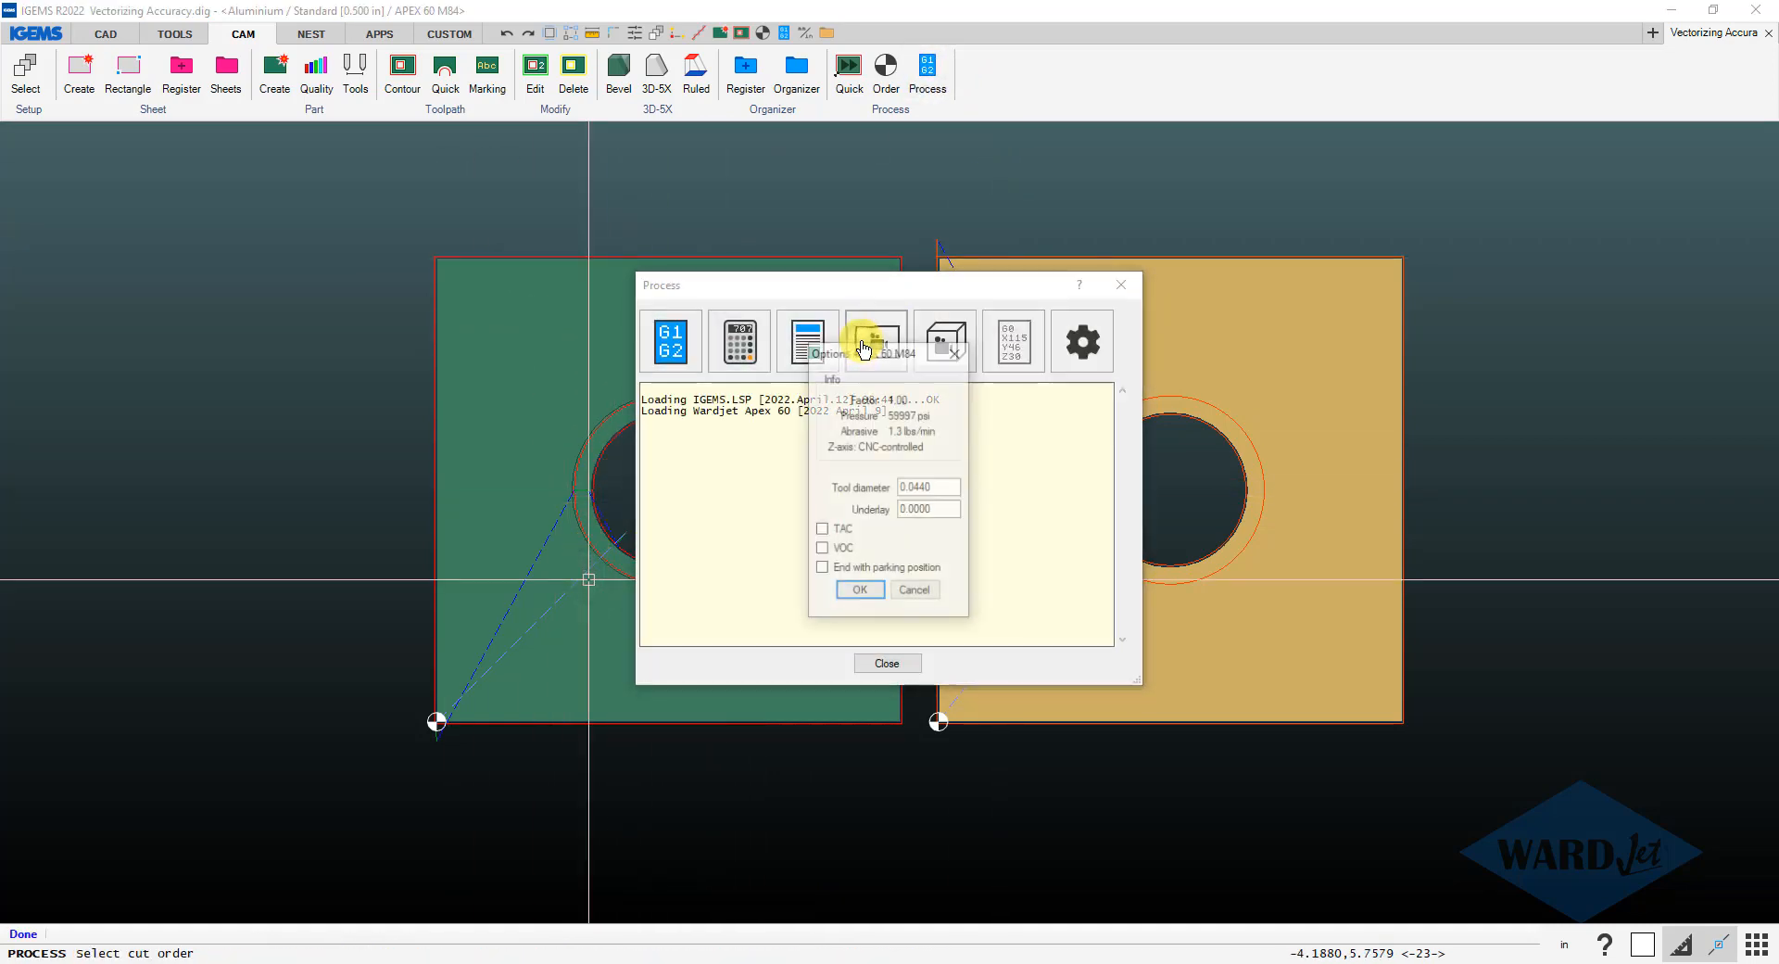
pyautogui.click(865, 592)
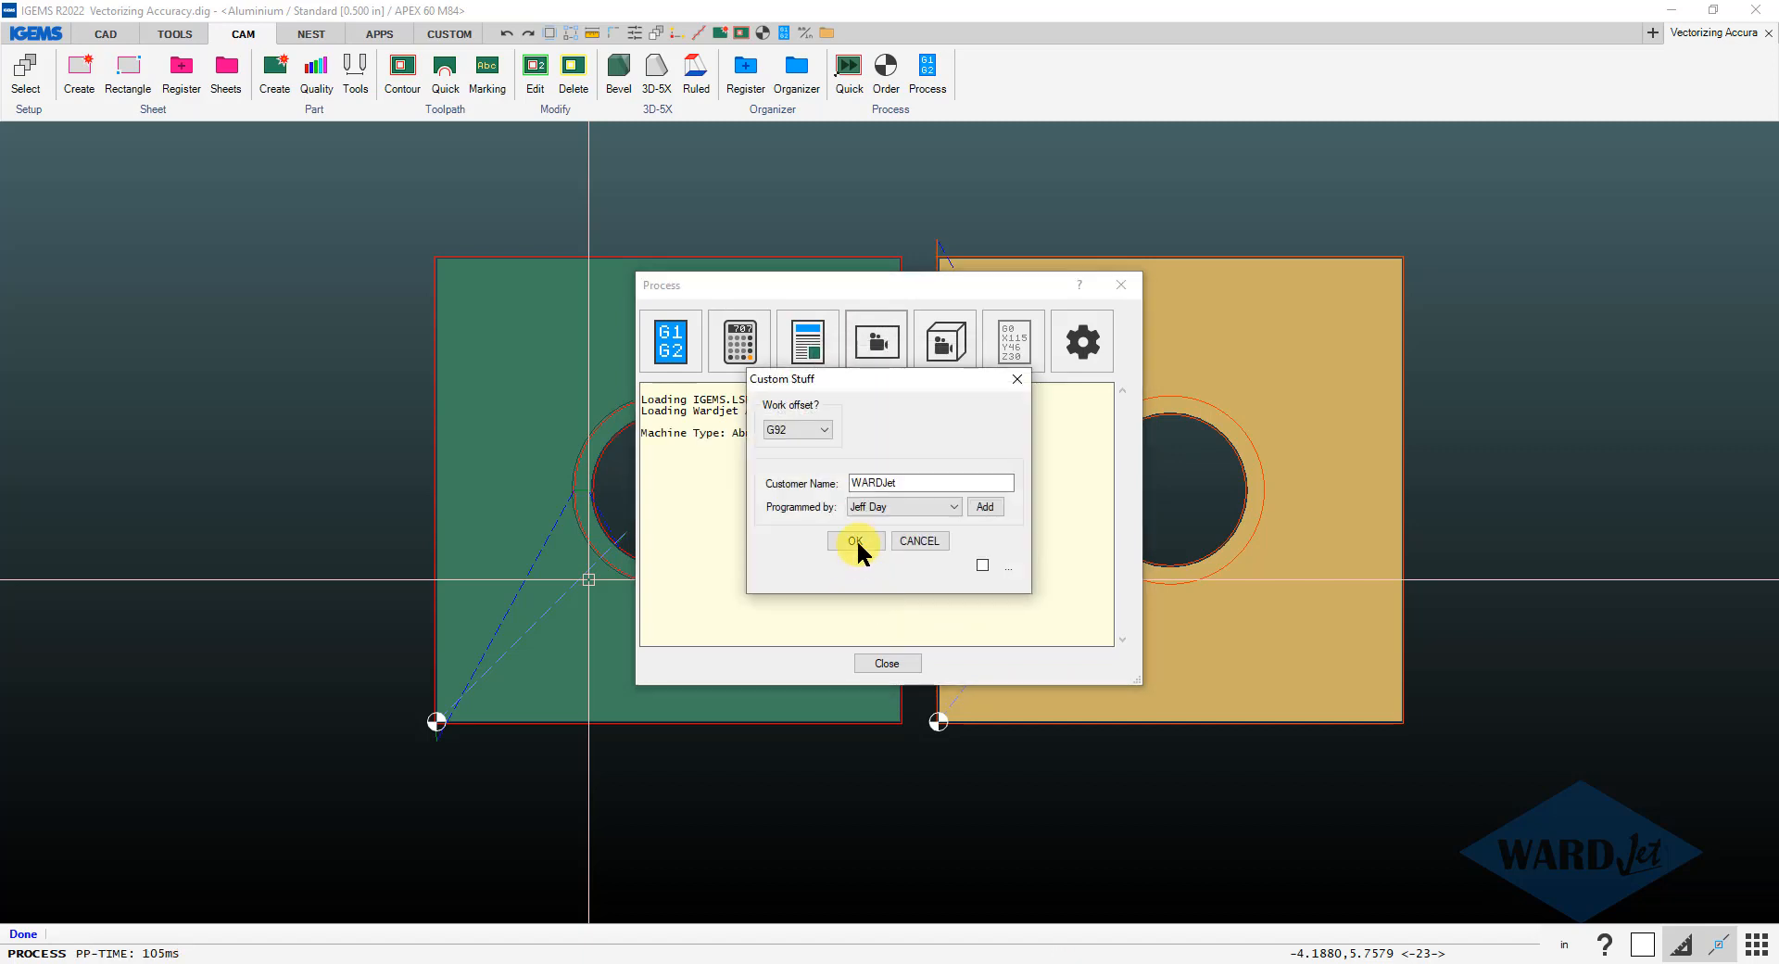
pyautogui.click(851, 539)
pyautogui.click(892, 609)
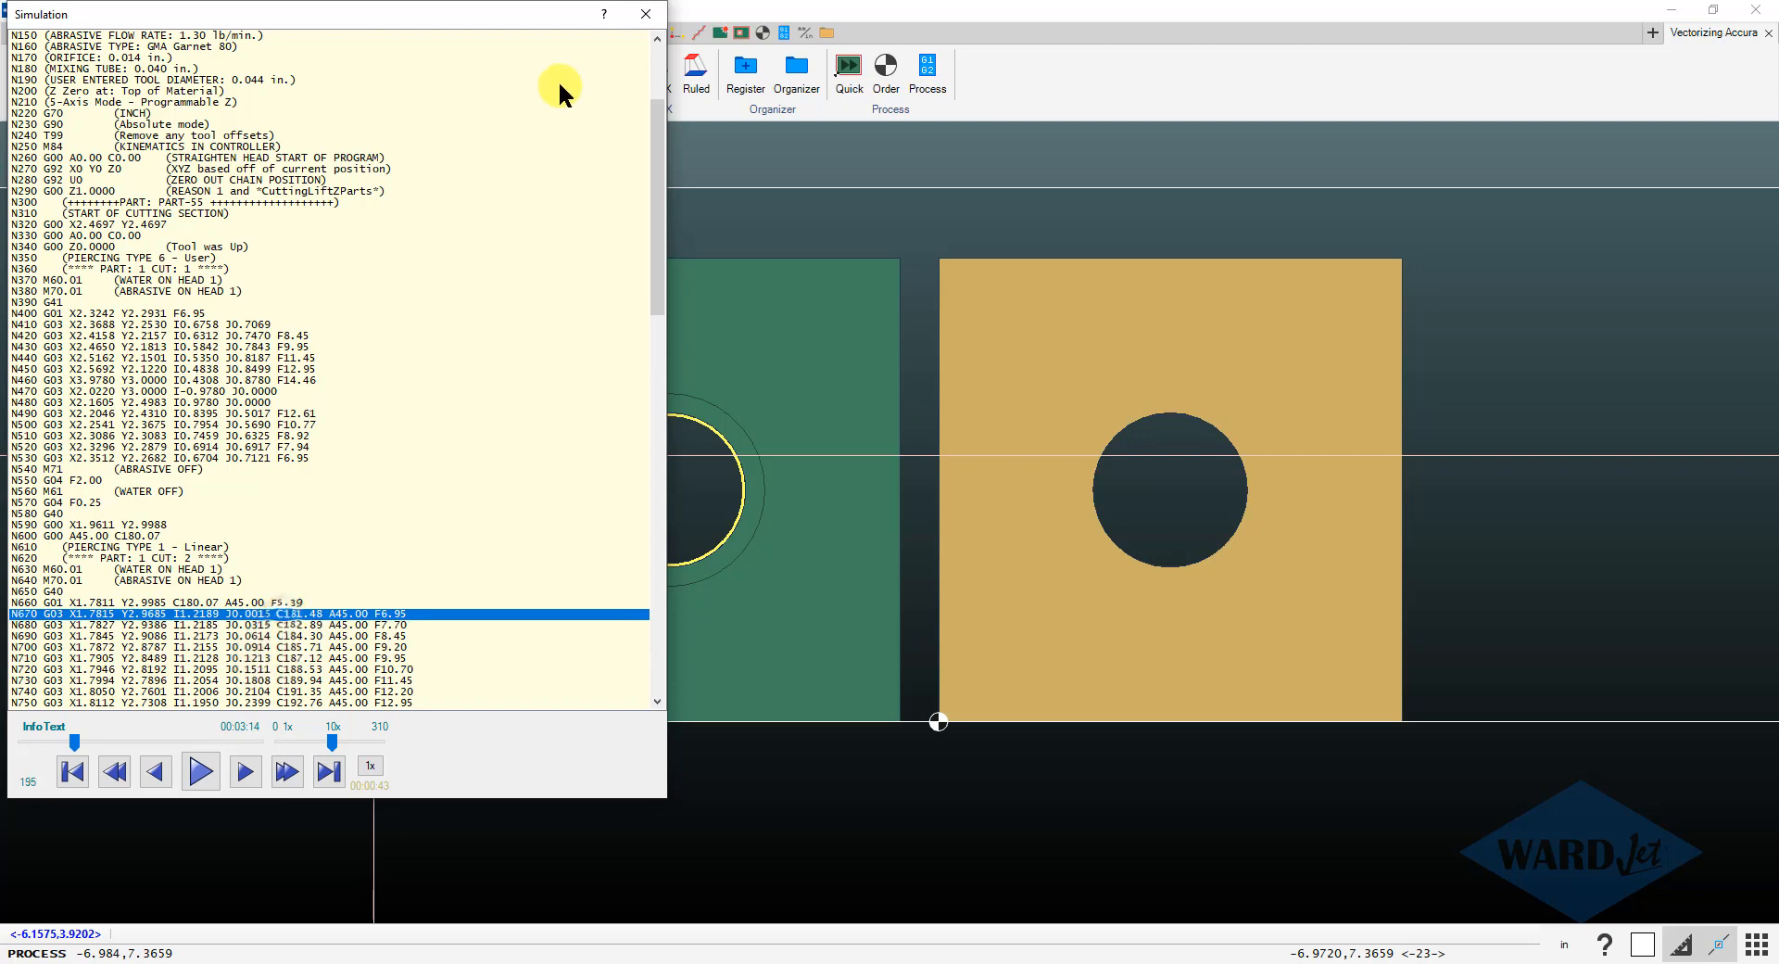
pyautogui.click(646, 13)
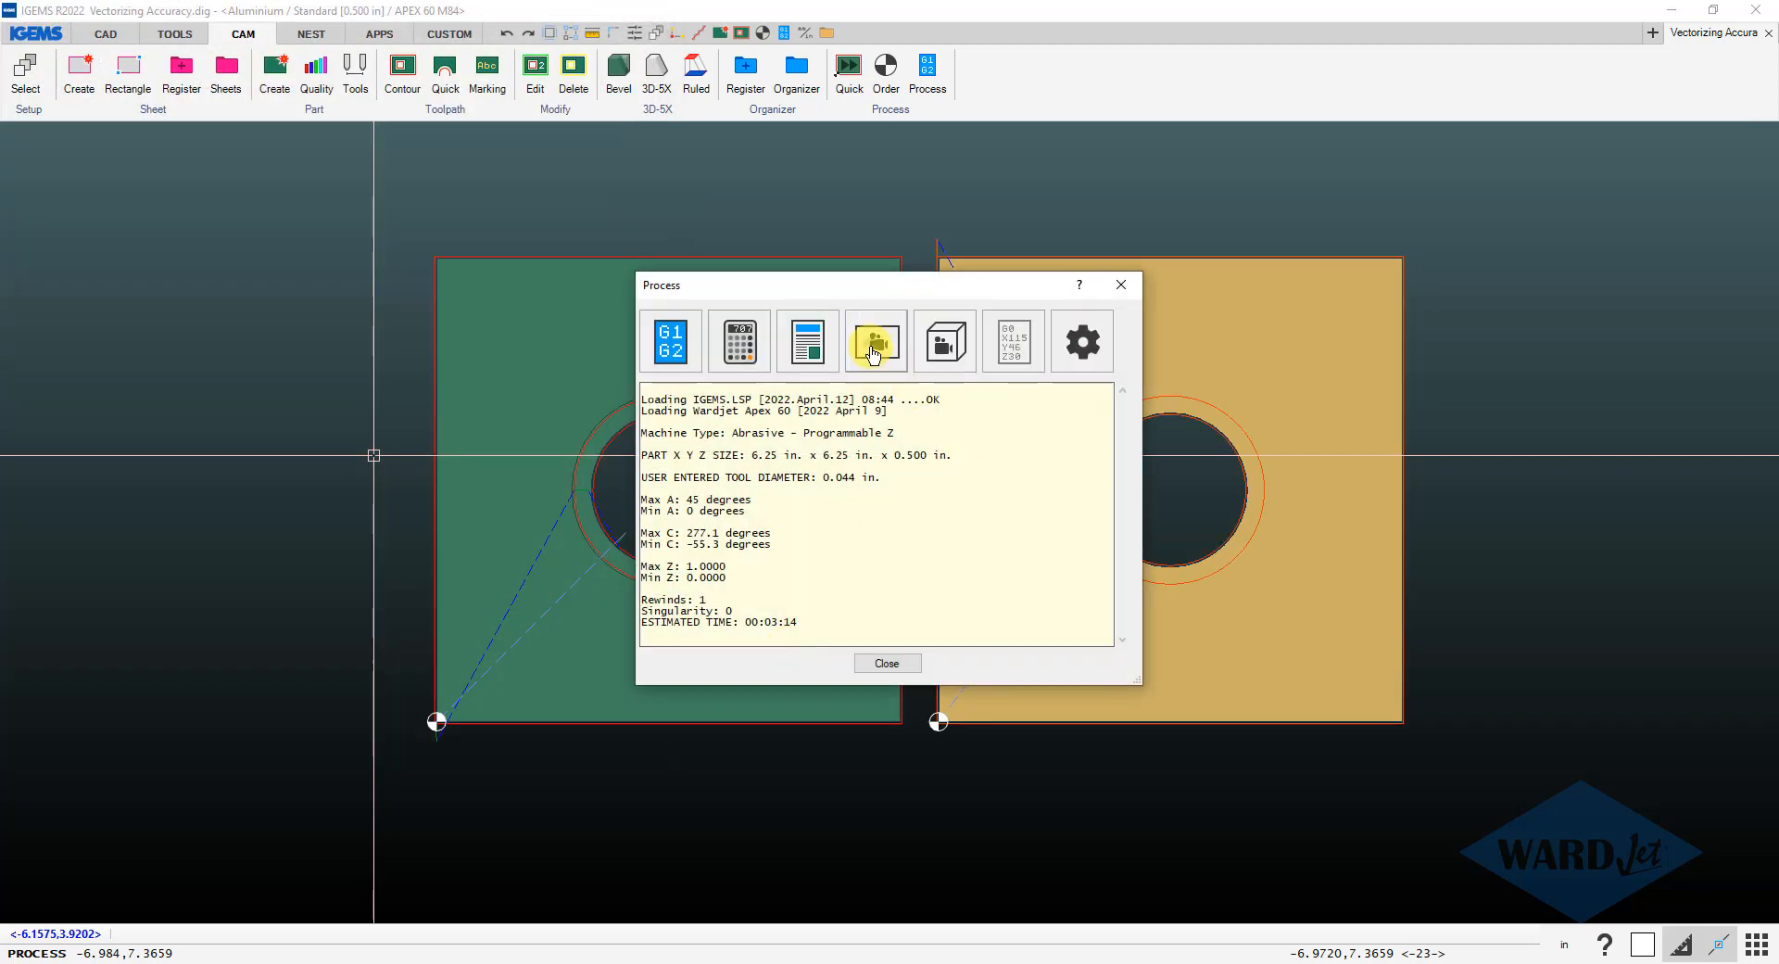
# - Rerun the green part's 2D simulation with TAC enabled, accepting the remaining machine options and custom settings
pyautogui.click(876, 344)
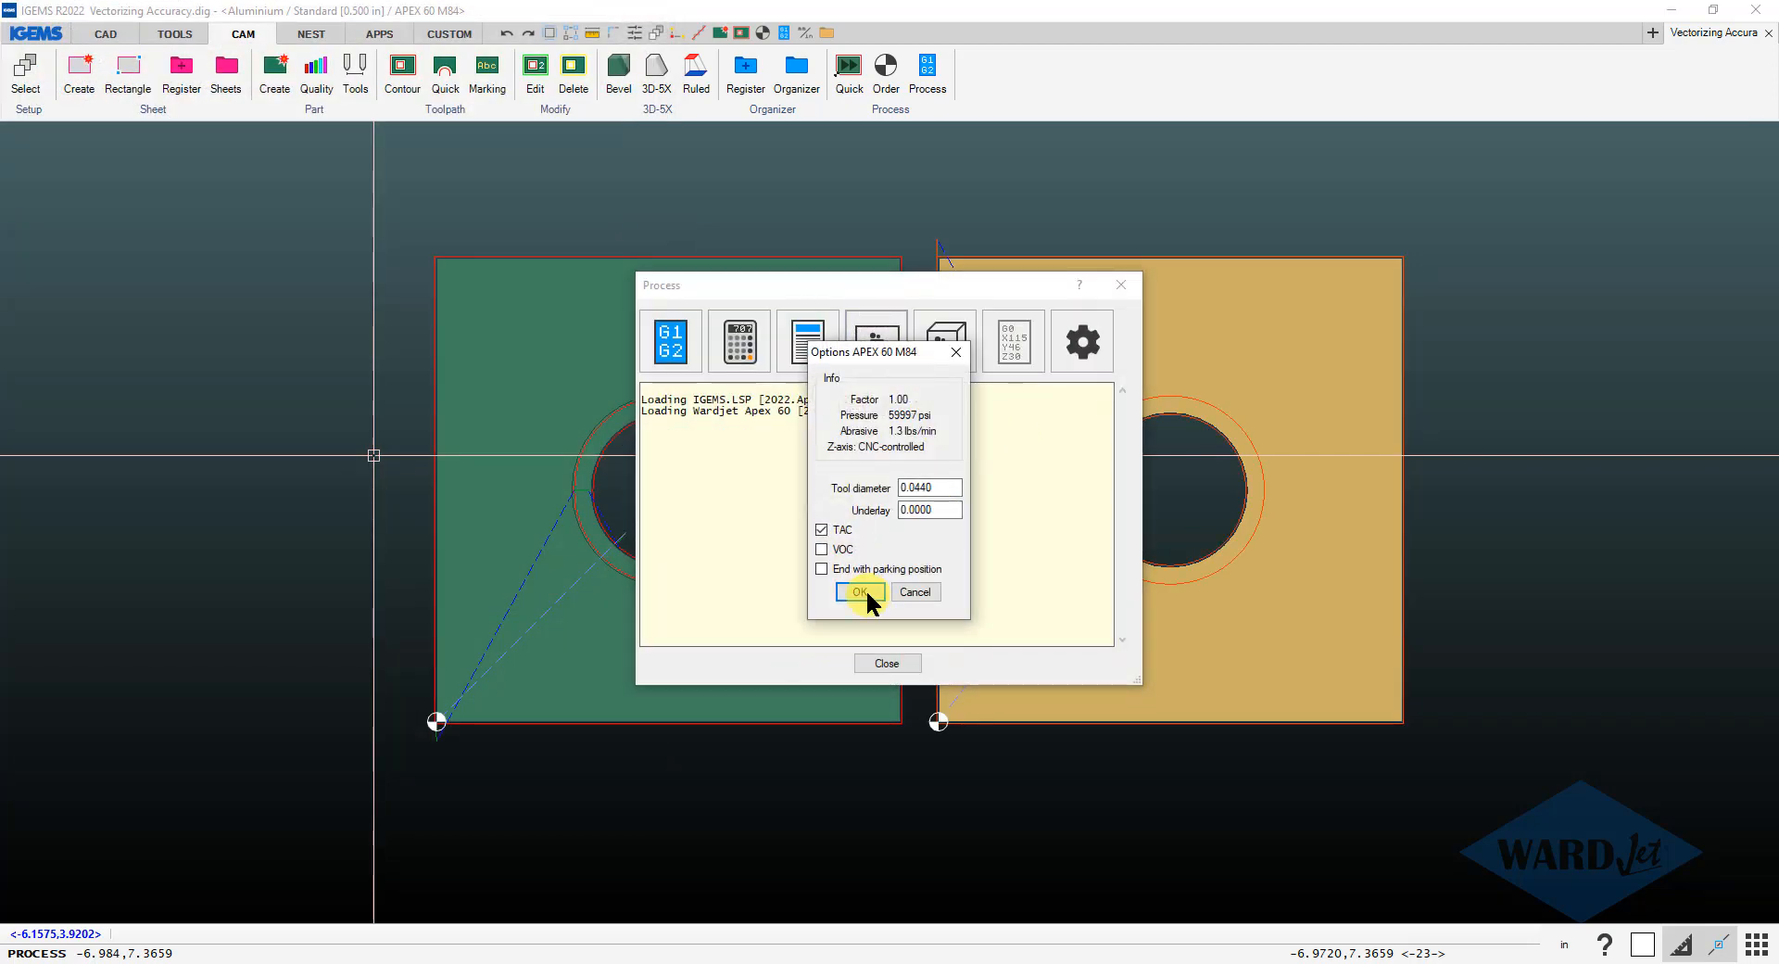
pyautogui.click(866, 590)
pyautogui.click(850, 533)
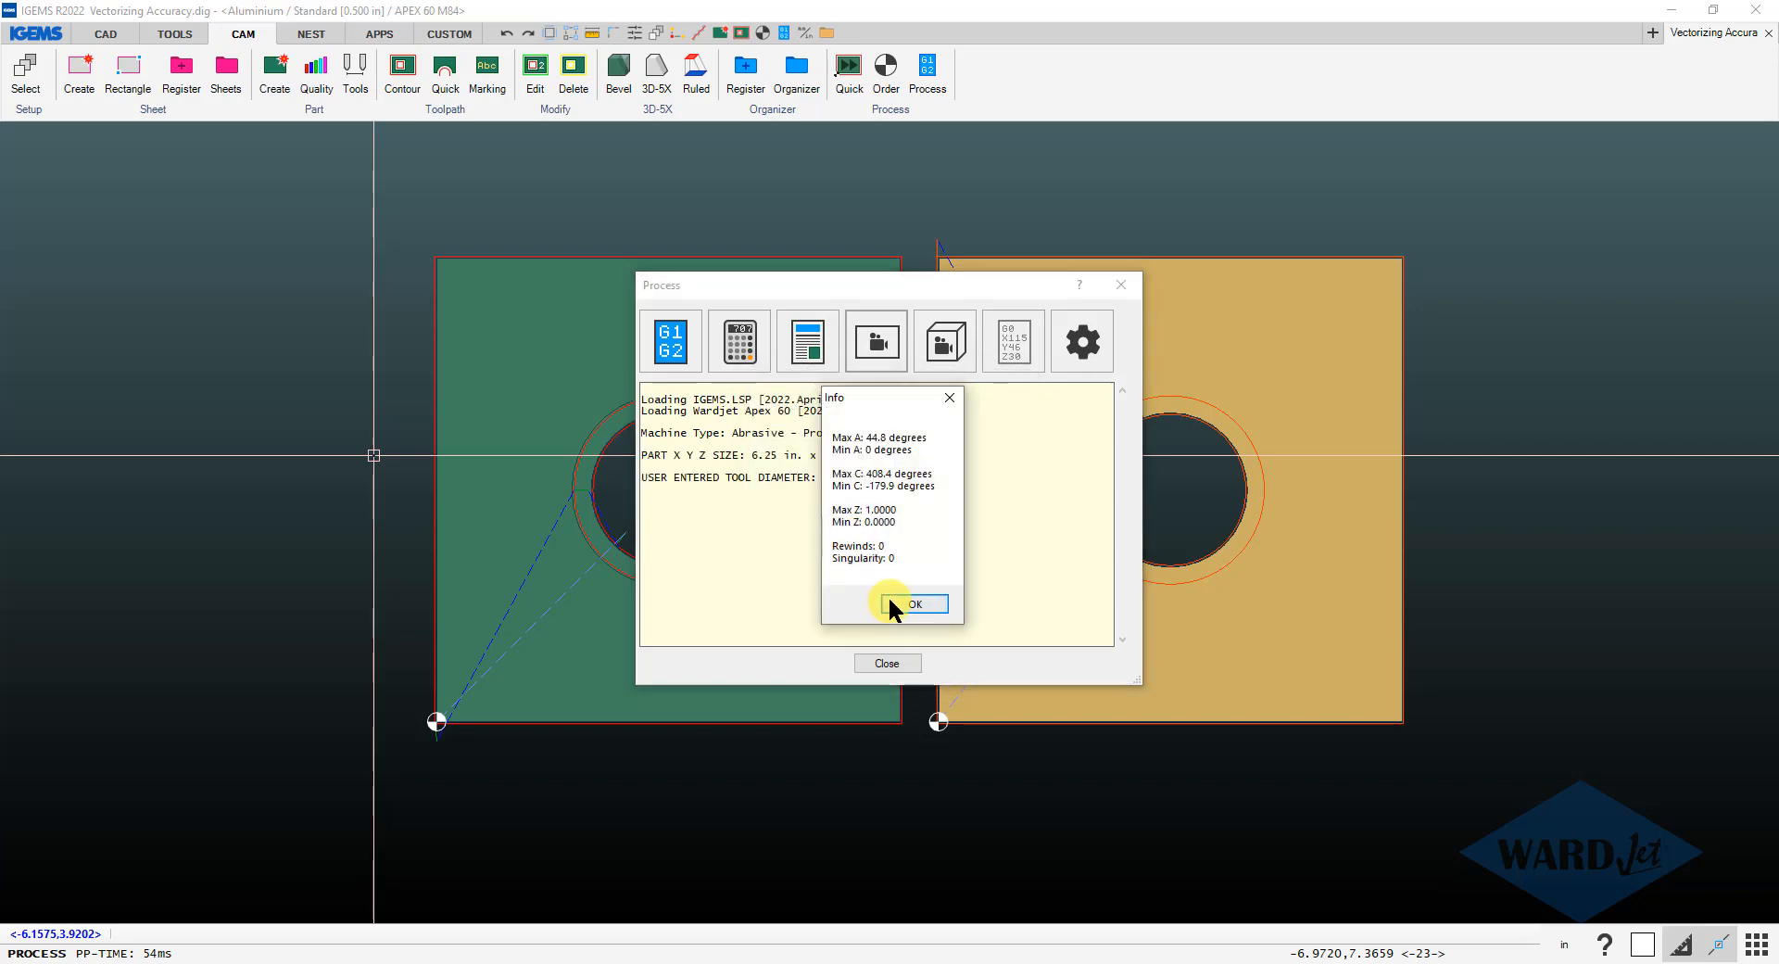
pyautogui.click(904, 604)
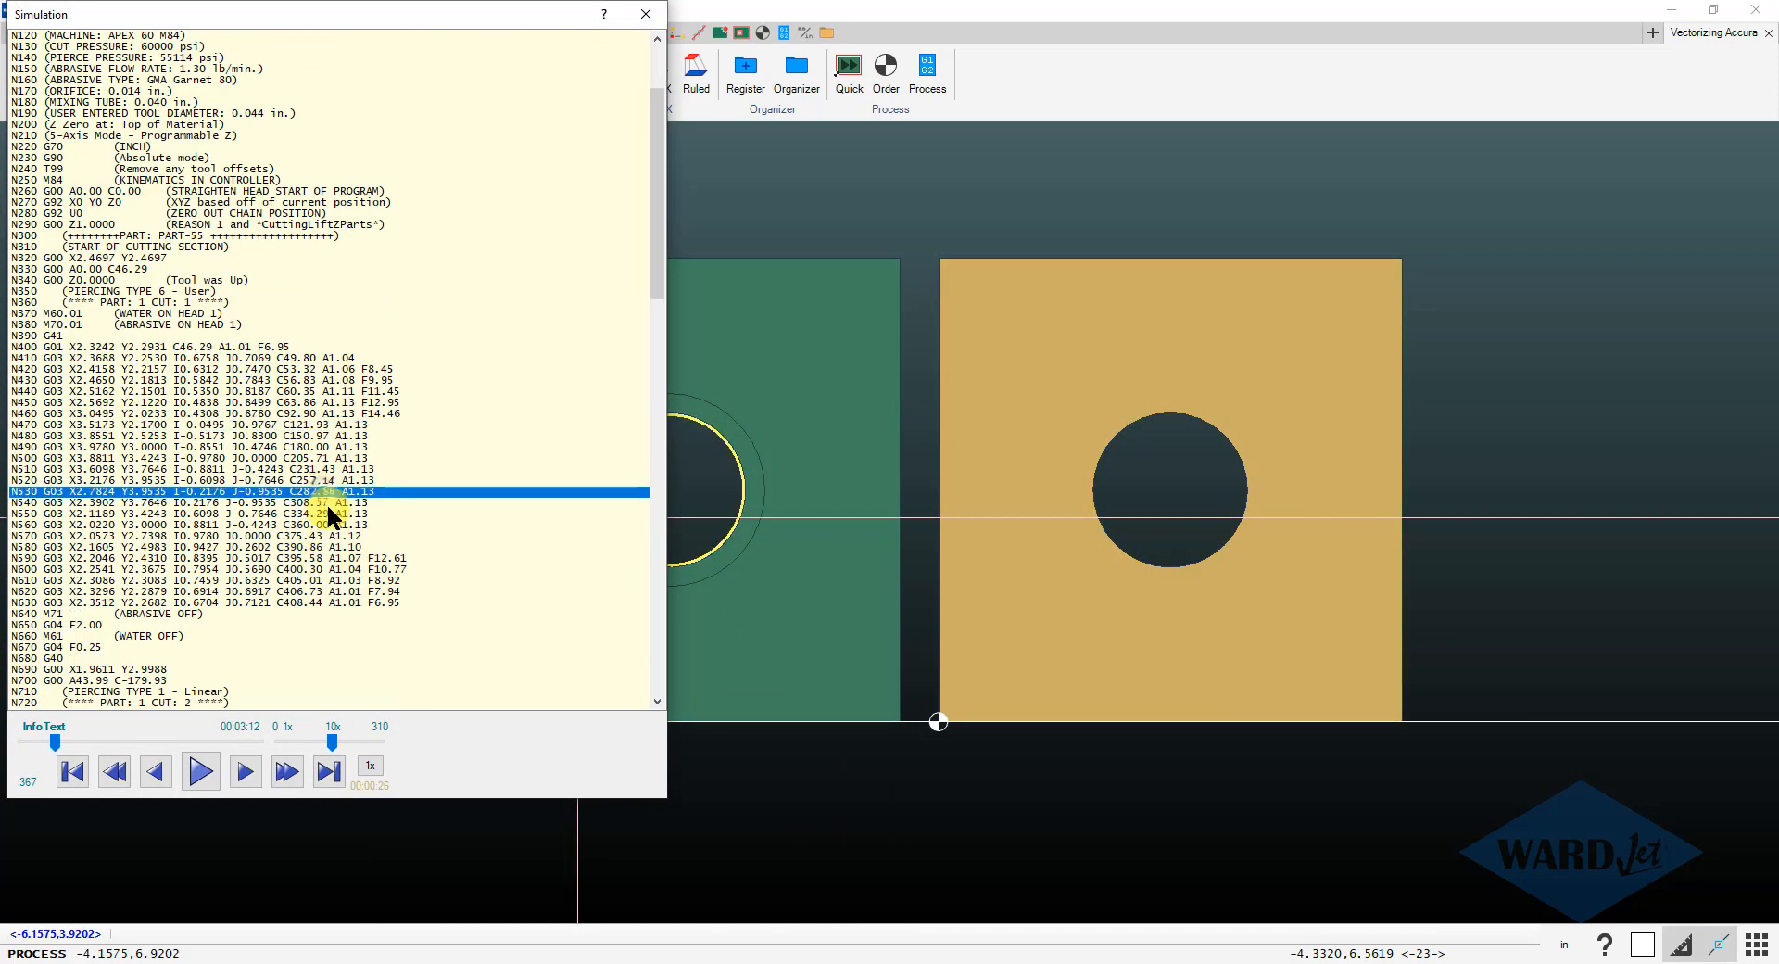
# - Examine the green part's TAC-compensated hole and bevel code, then close the simulation and the Process dialog
pyautogui.scroll(-5, 336, 499)
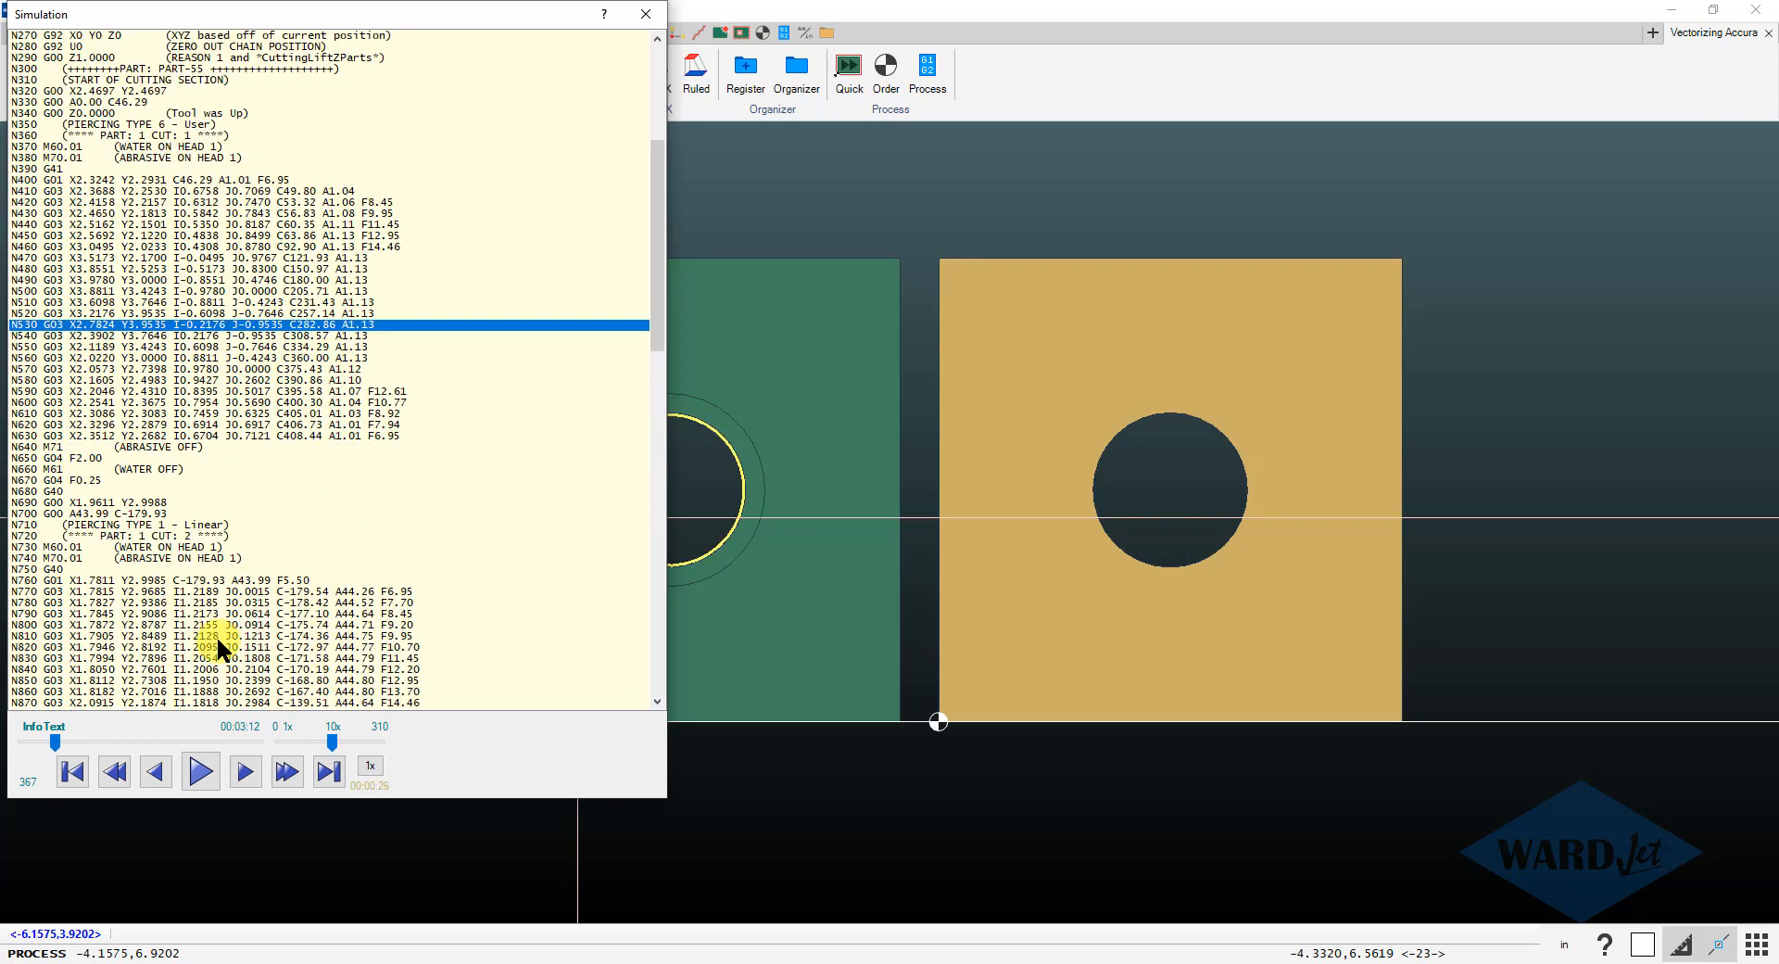
pyautogui.click(219, 637)
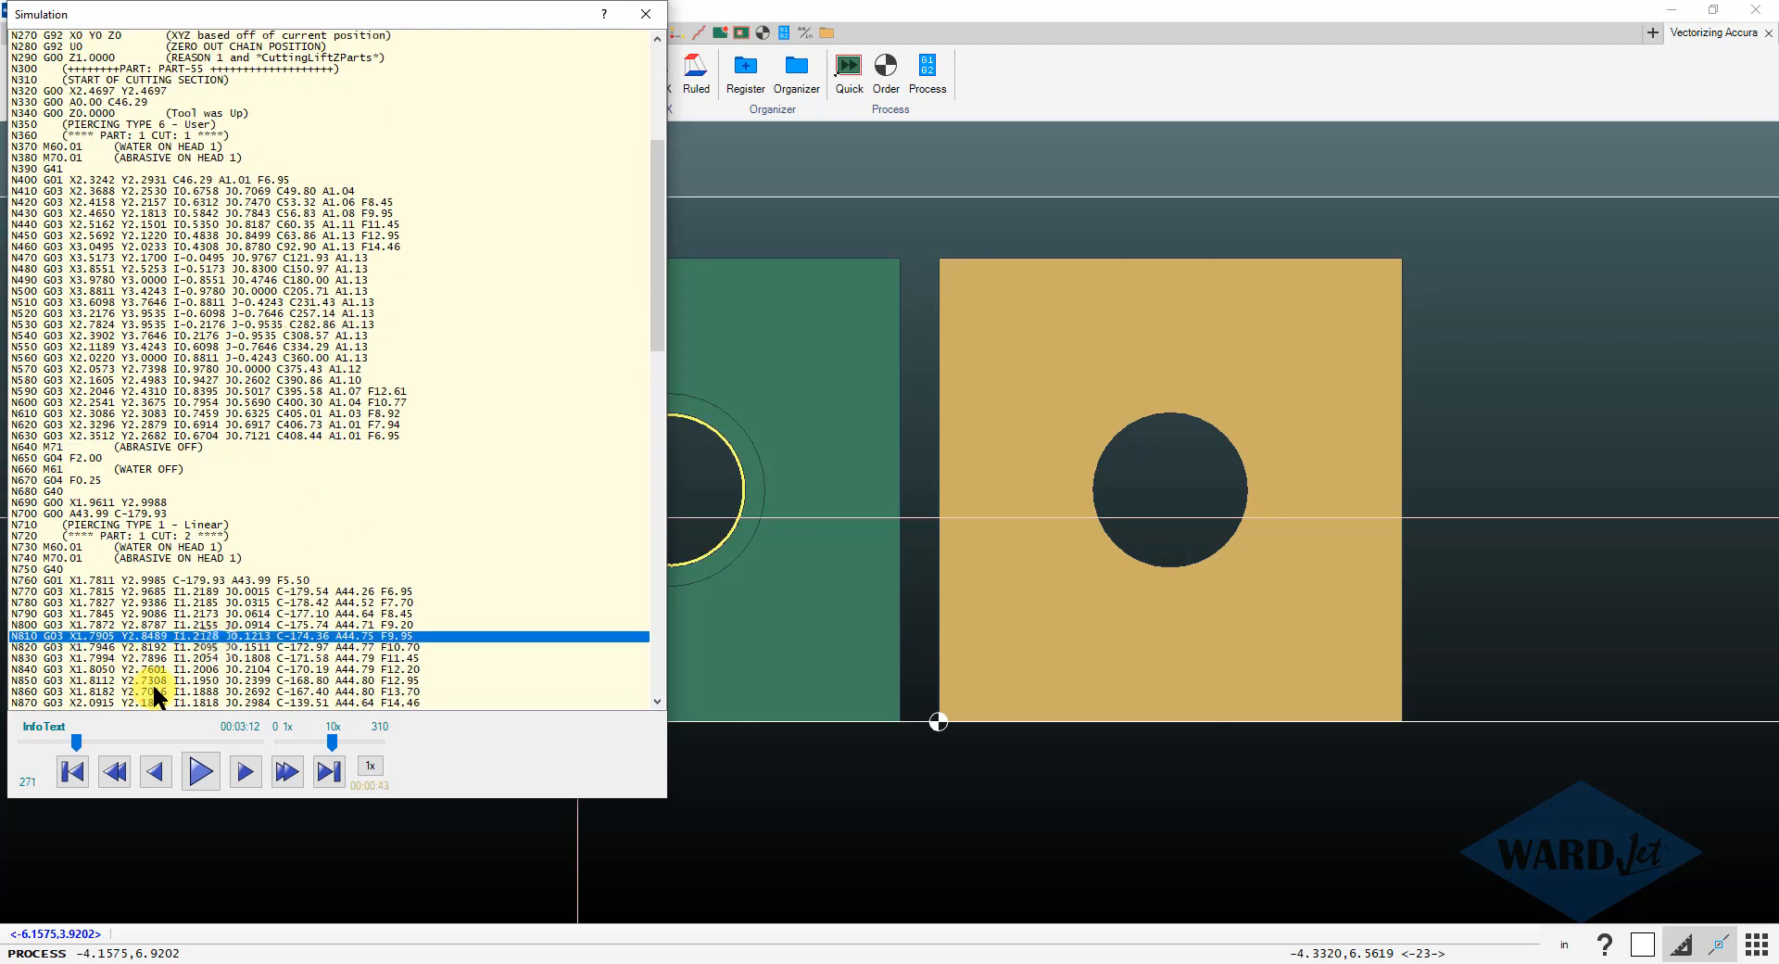
pyautogui.click(643, 14)
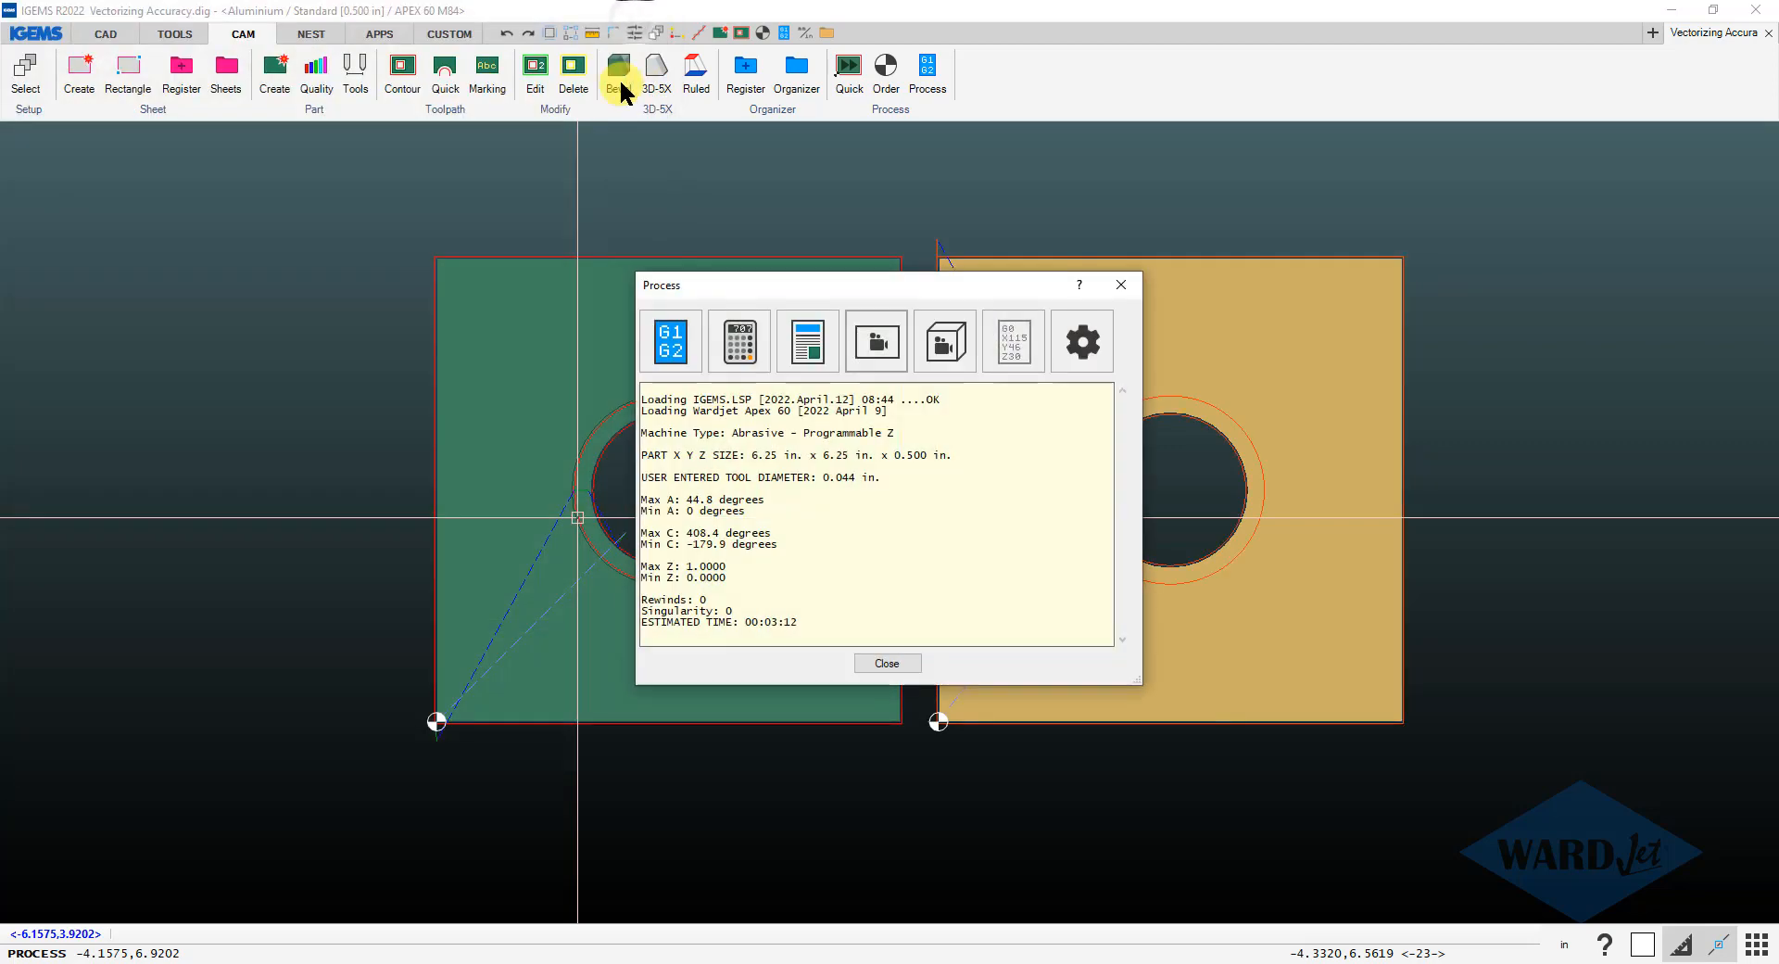
pyautogui.click(888, 661)
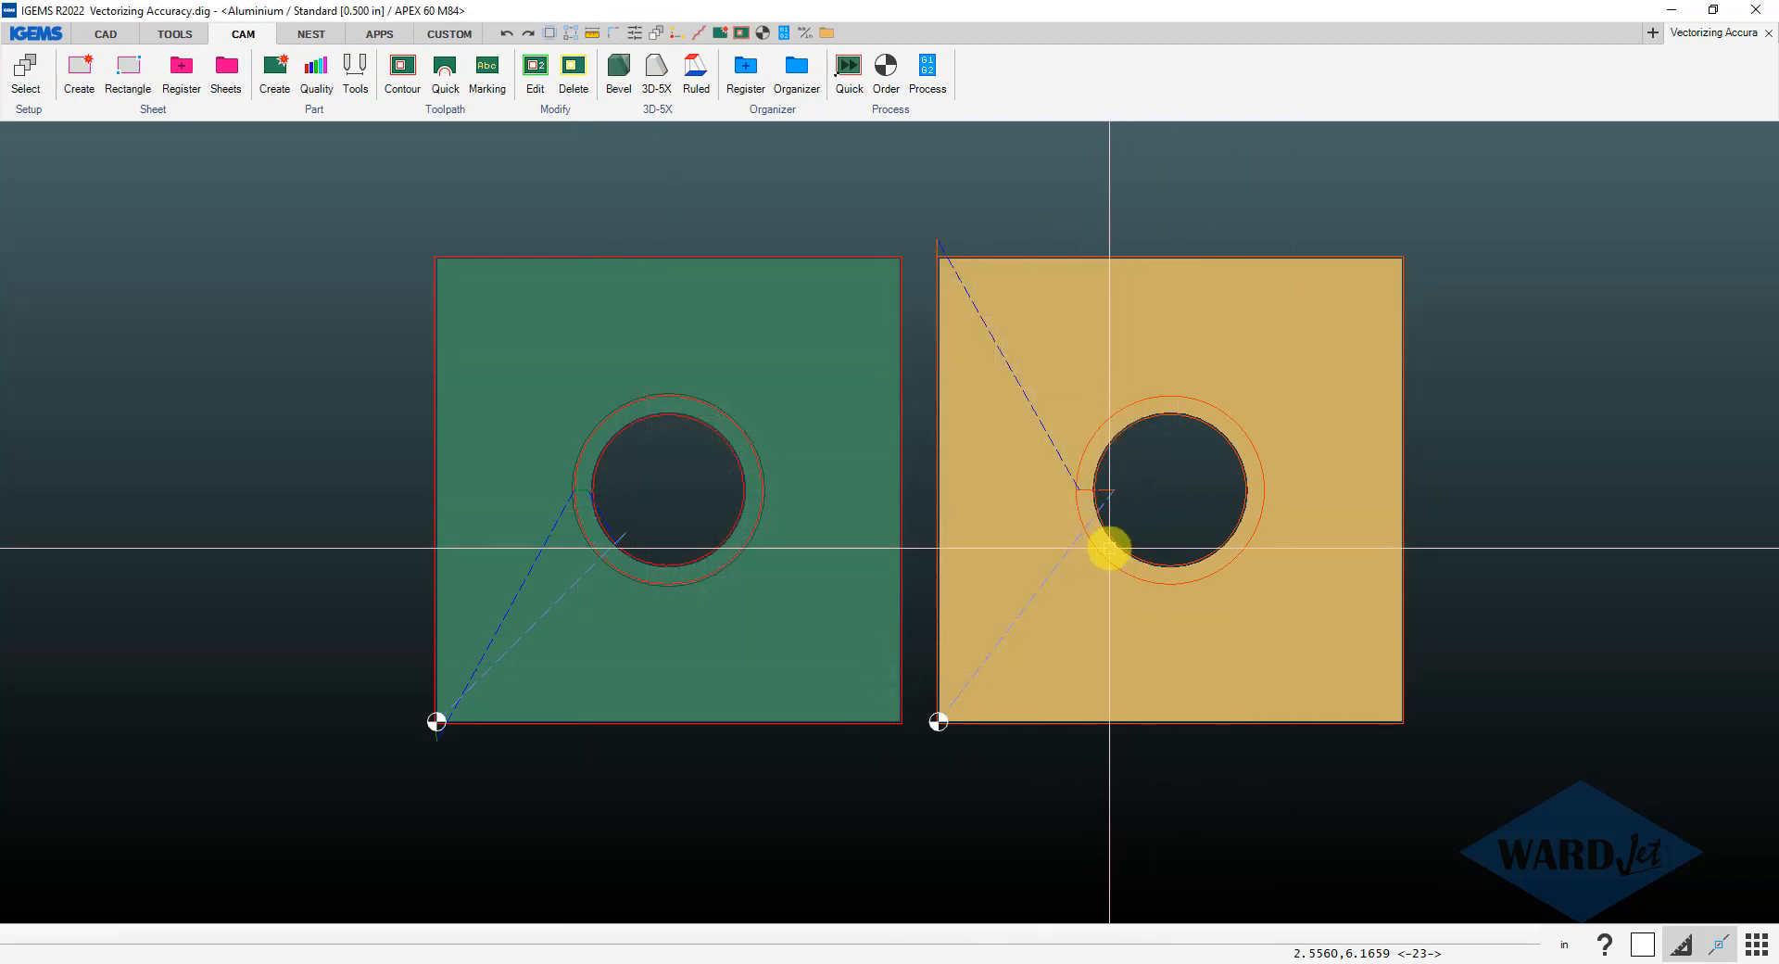
# - Process the tan part's cut order and open its 2D simulation with TAC off and both Z-axis lift options on
pyautogui.moveTo(1110, 546); pyautogui.dragTo(658, 636, button='middle')
pyautogui.click(924, 74)
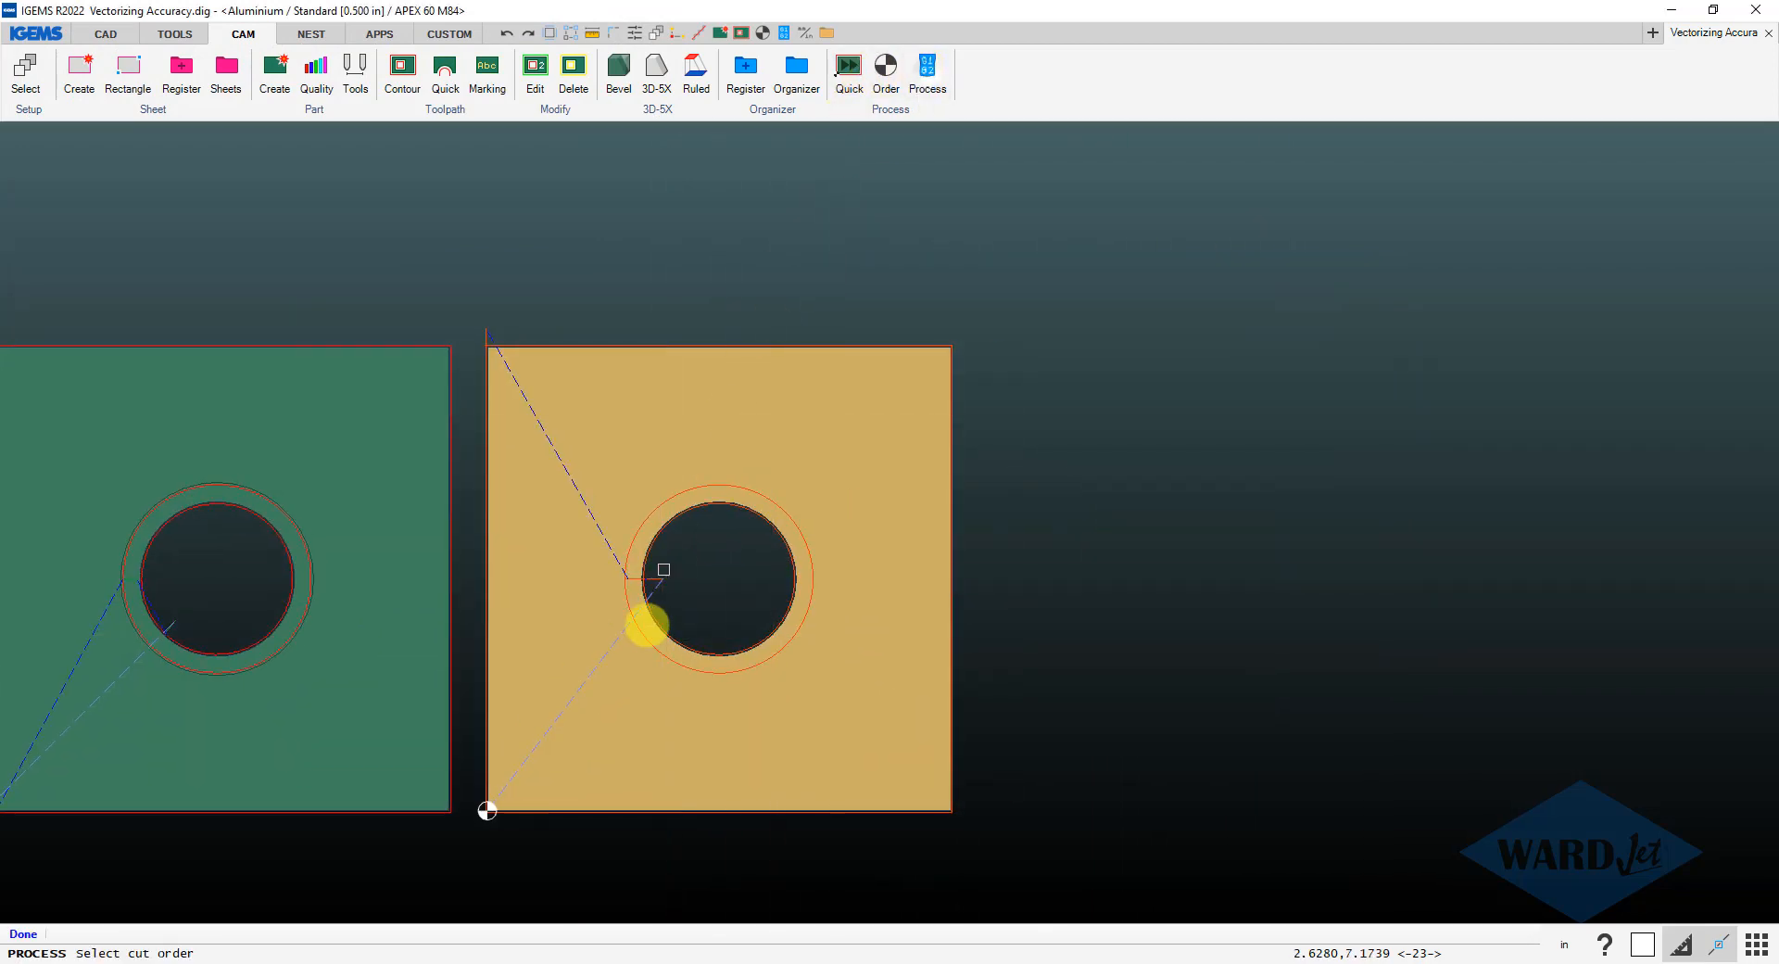
pyautogui.click(617, 641)
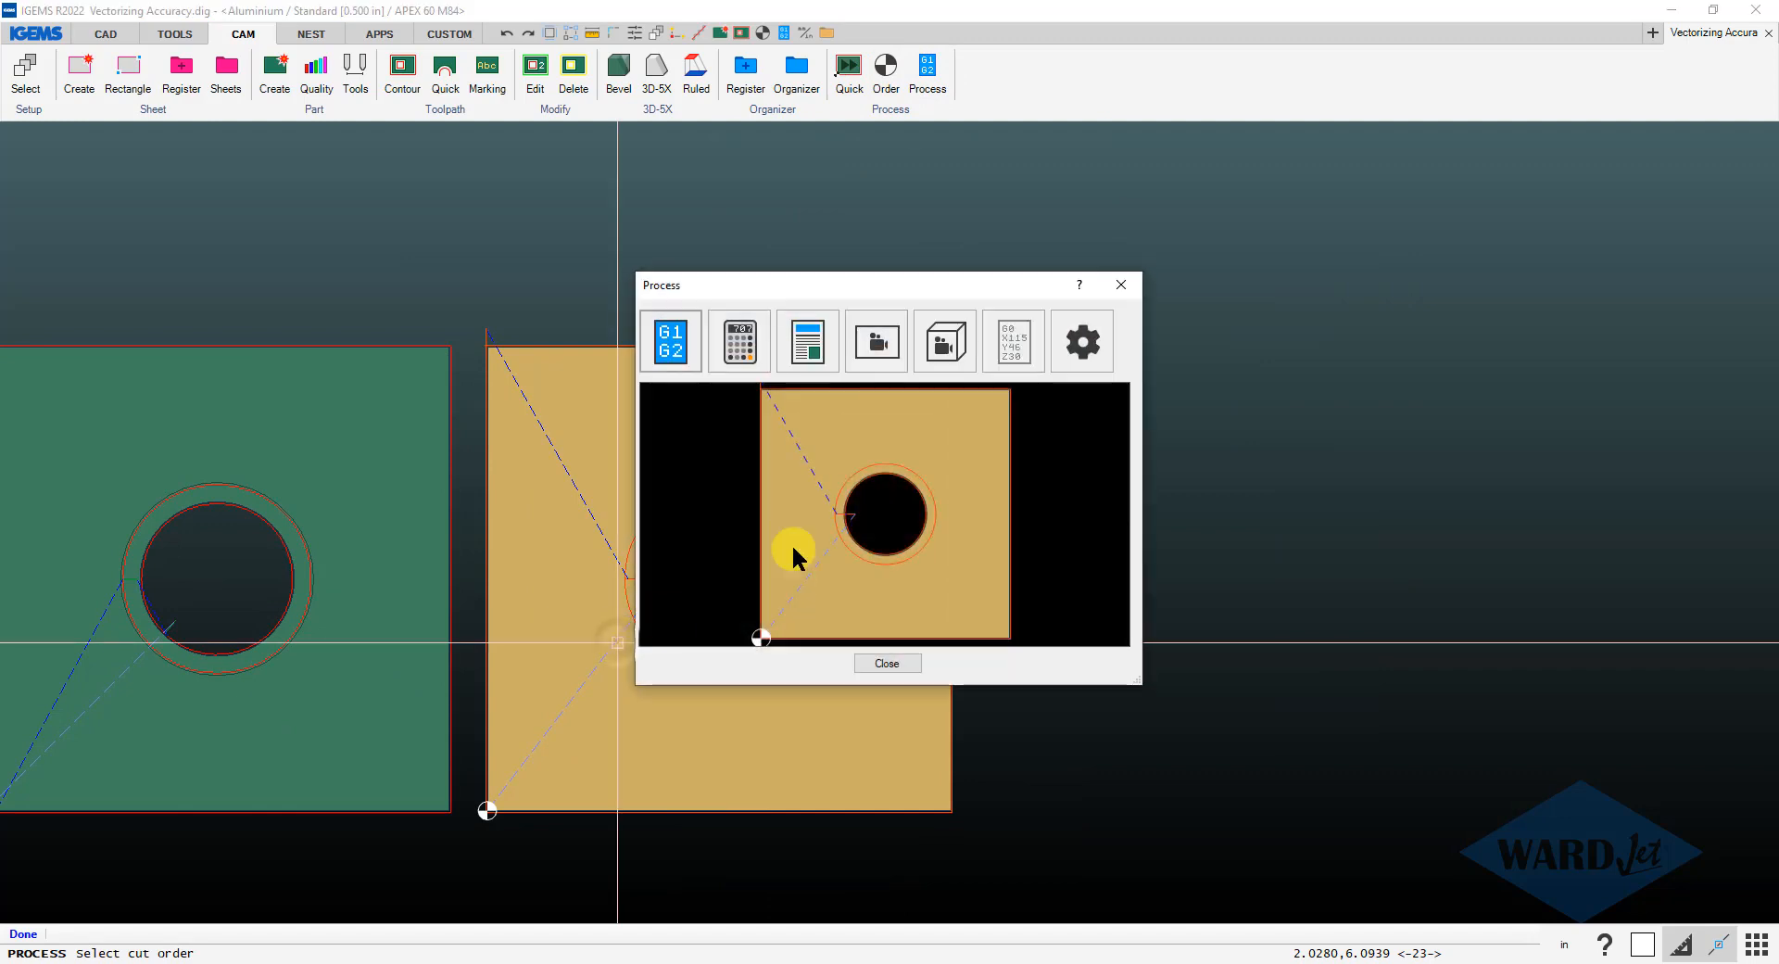
pyautogui.click(877, 342)
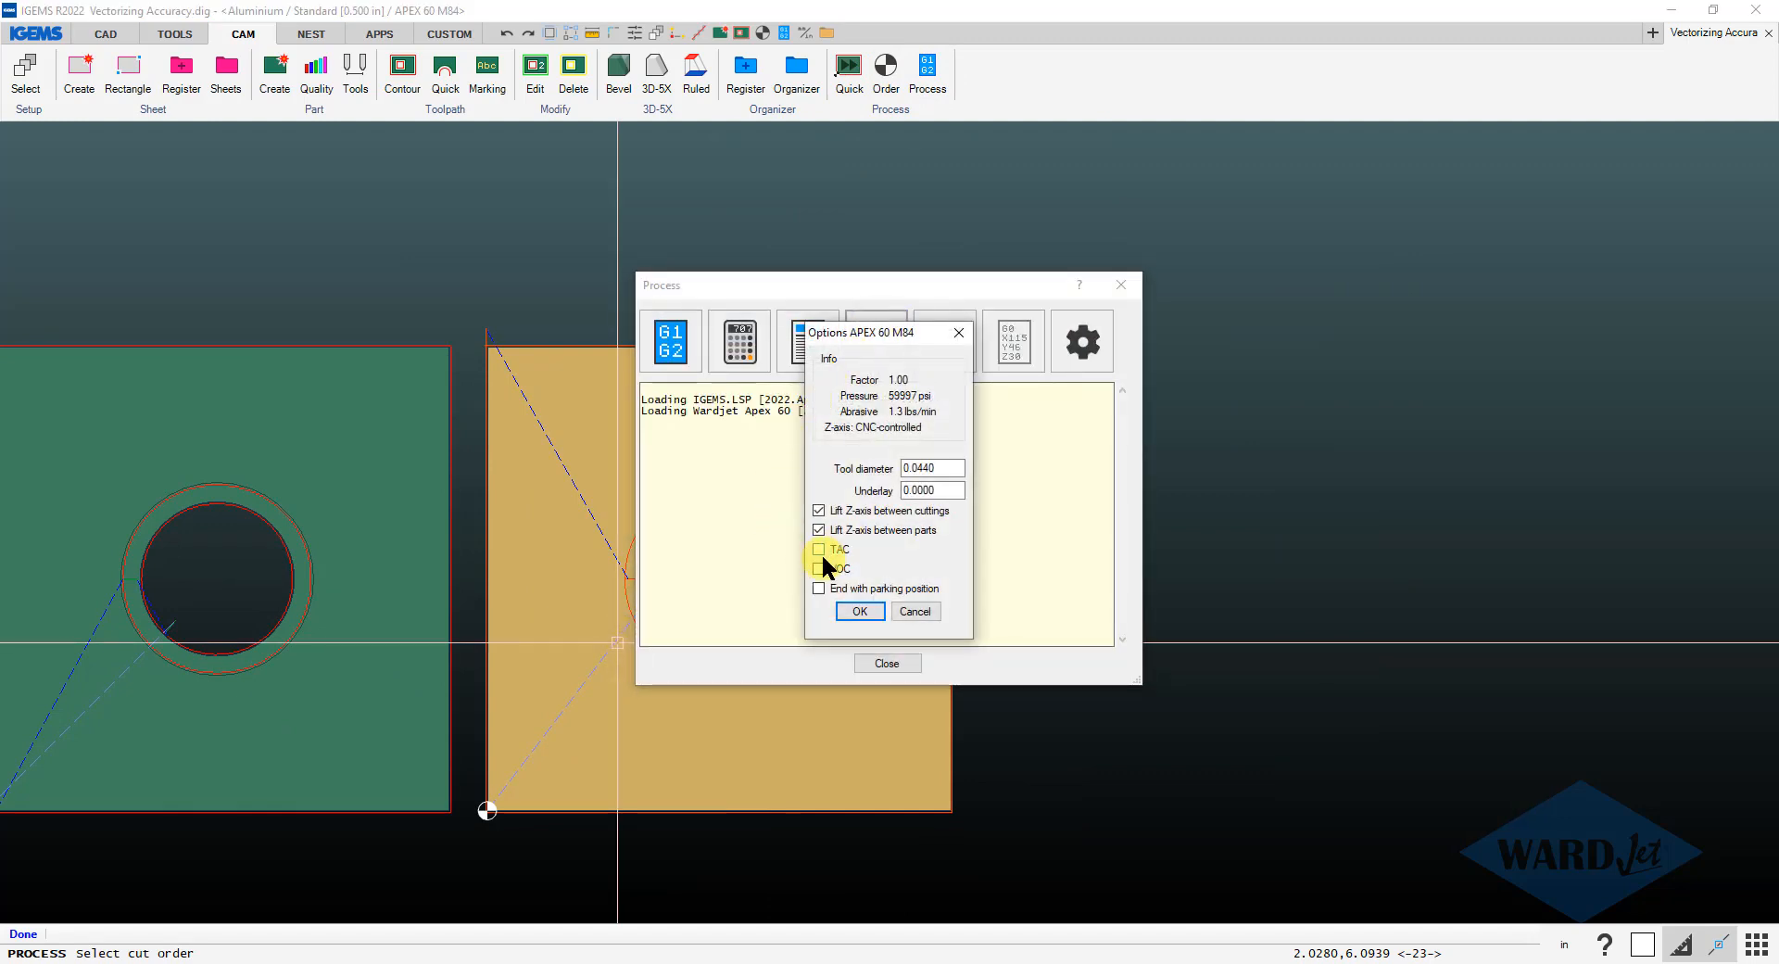
pyautogui.click(858, 611)
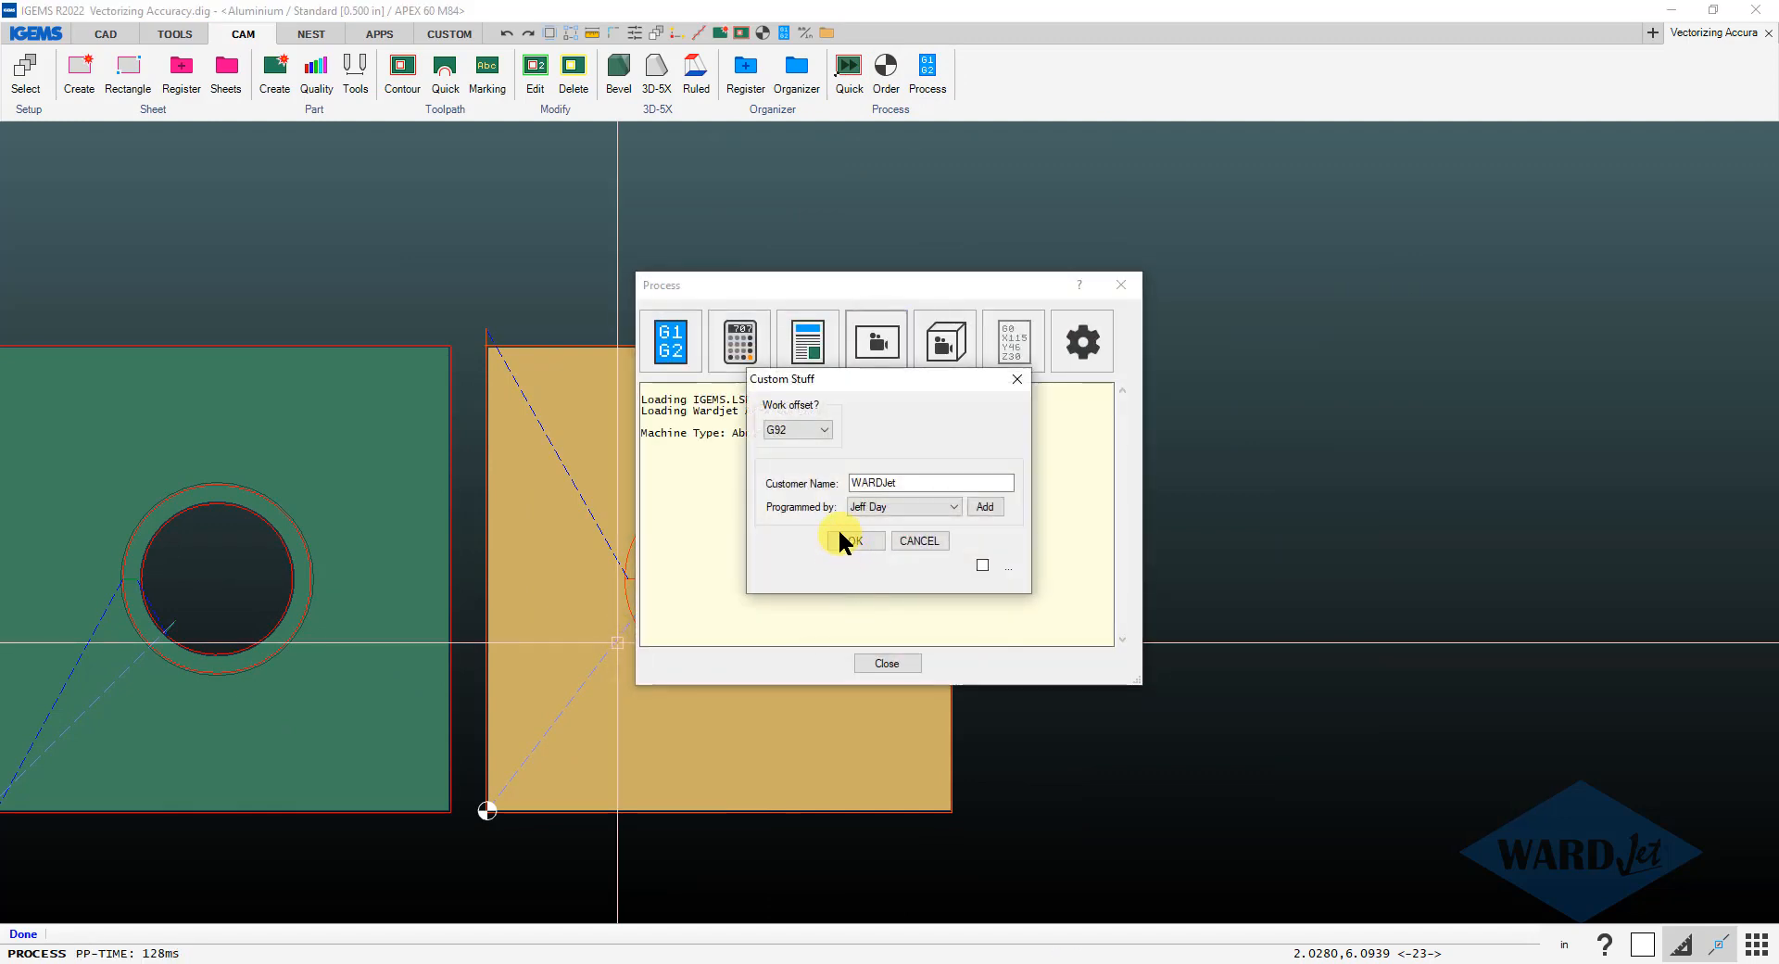
pyautogui.click(841, 540)
pyautogui.click(889, 592)
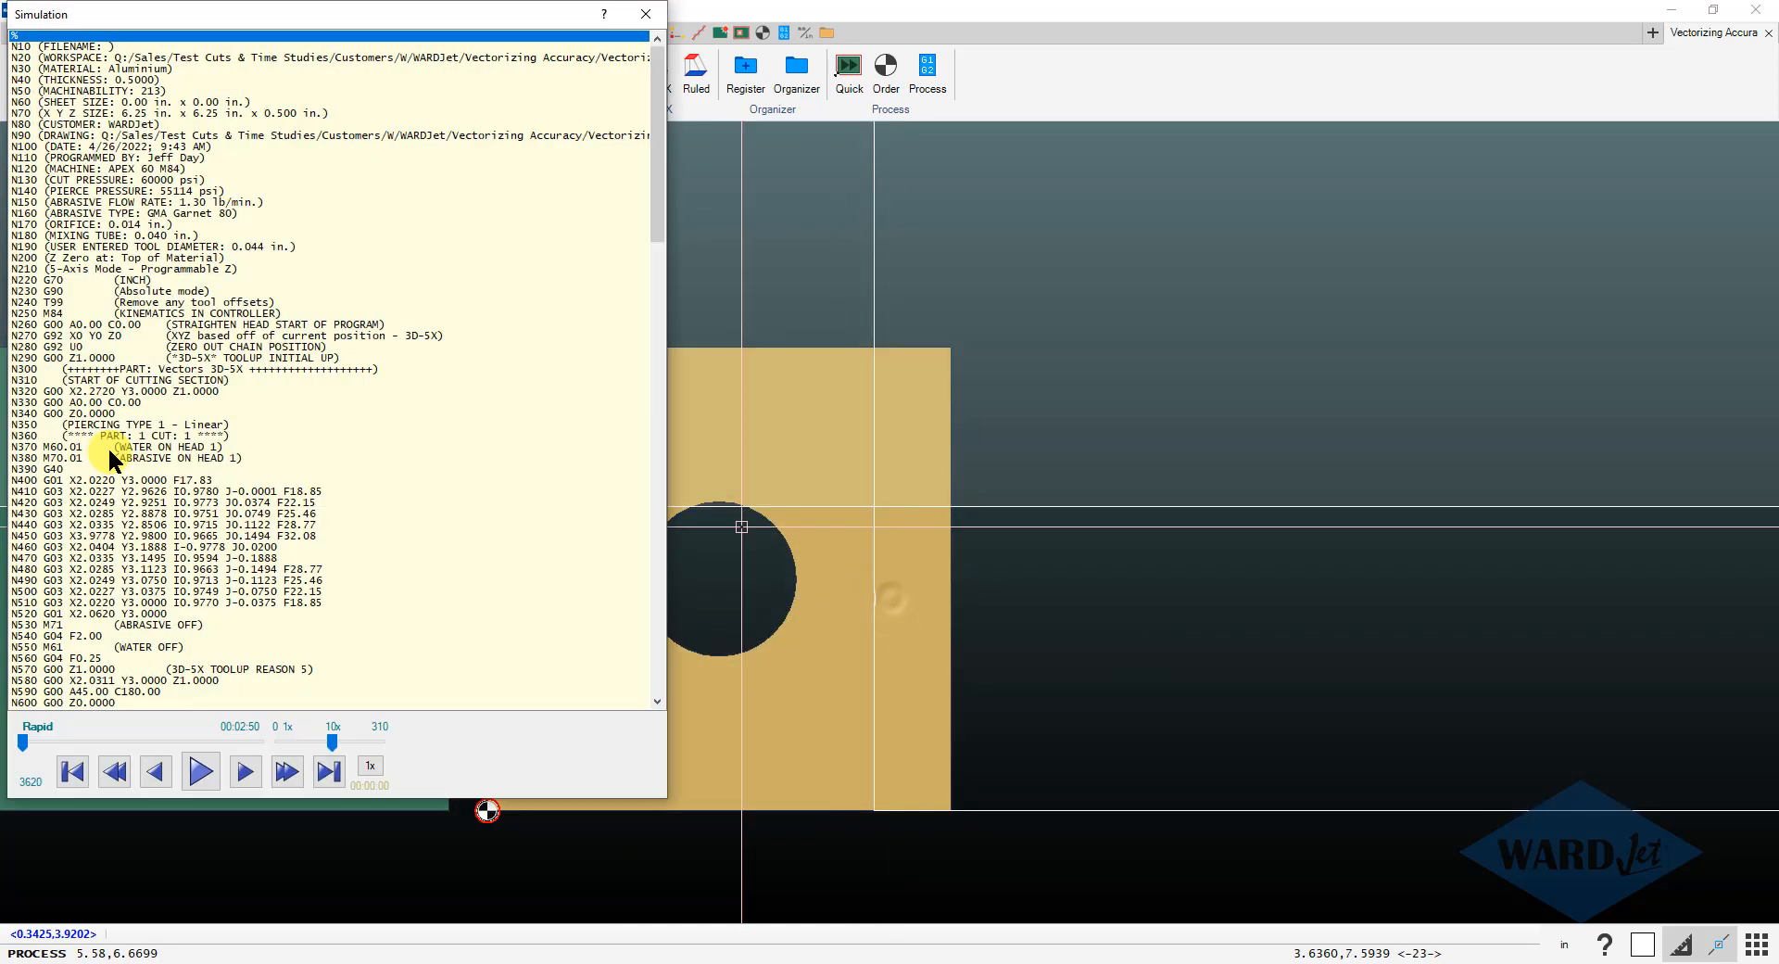
# - Examine the straight hole's arc moves in the tan part's code without TAC, stepping through lines N410 to N470
pyautogui.click(113, 491)
pyautogui.click(198, 547)
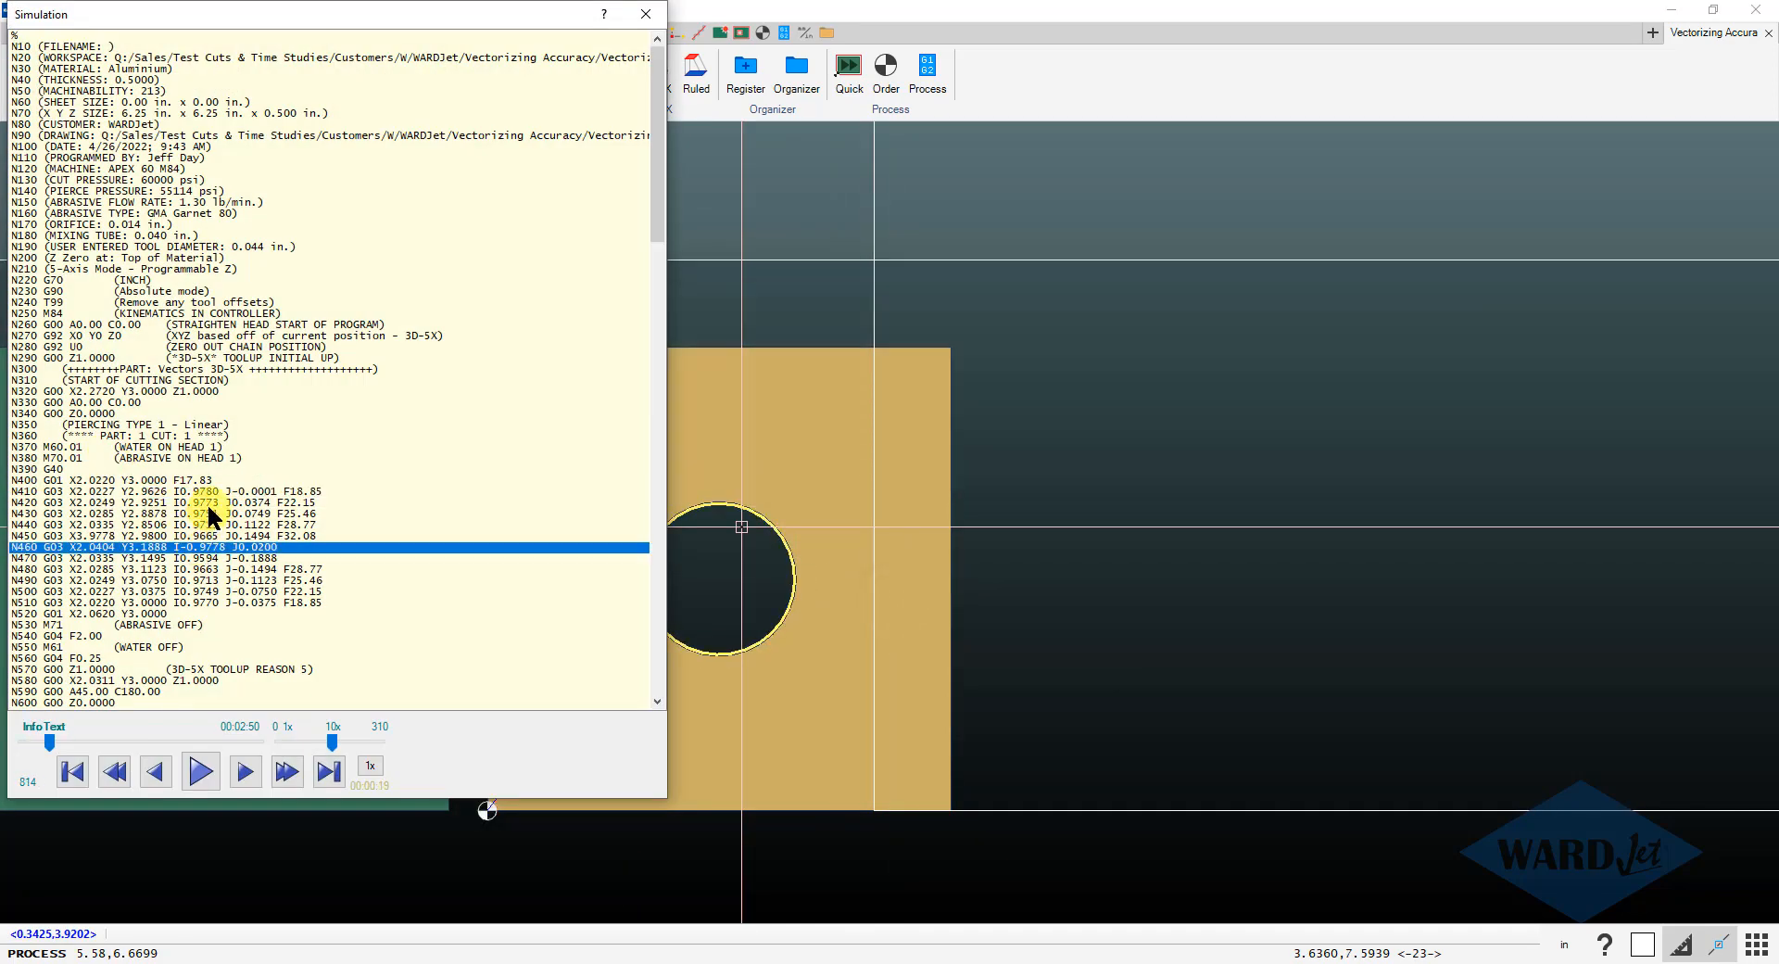
pyautogui.click(176, 536)
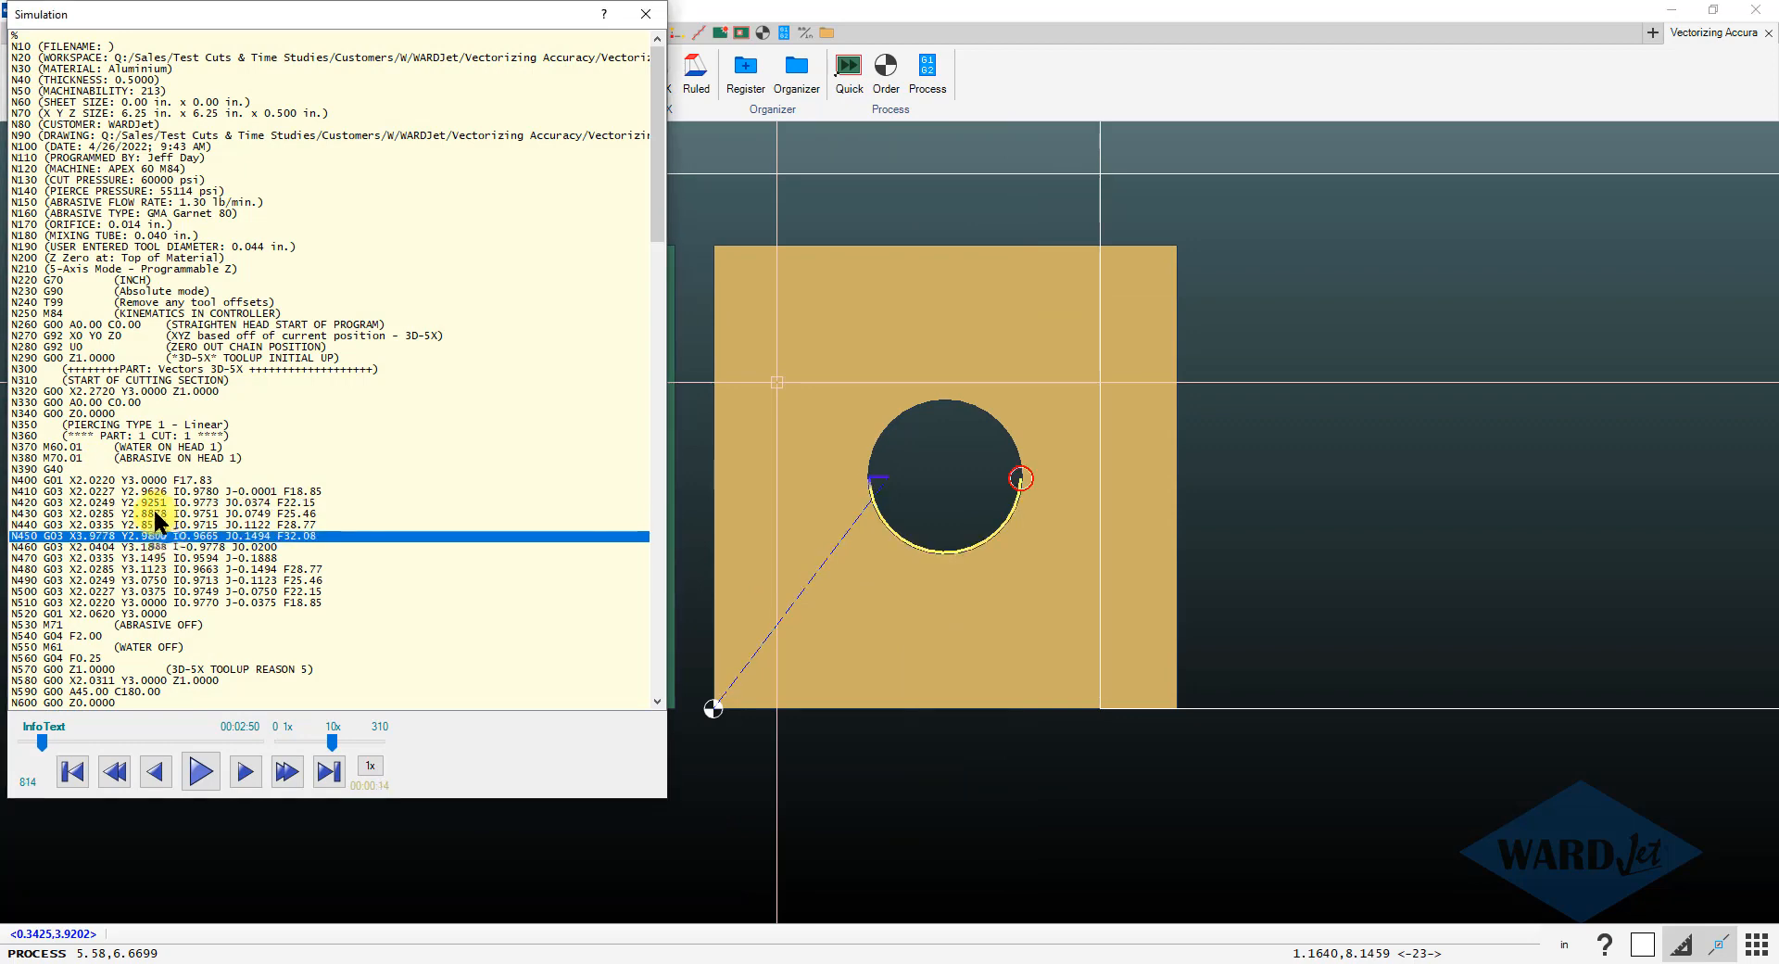
pyautogui.click(315, 492)
pyautogui.click(257, 524)
pyautogui.click(132, 556)
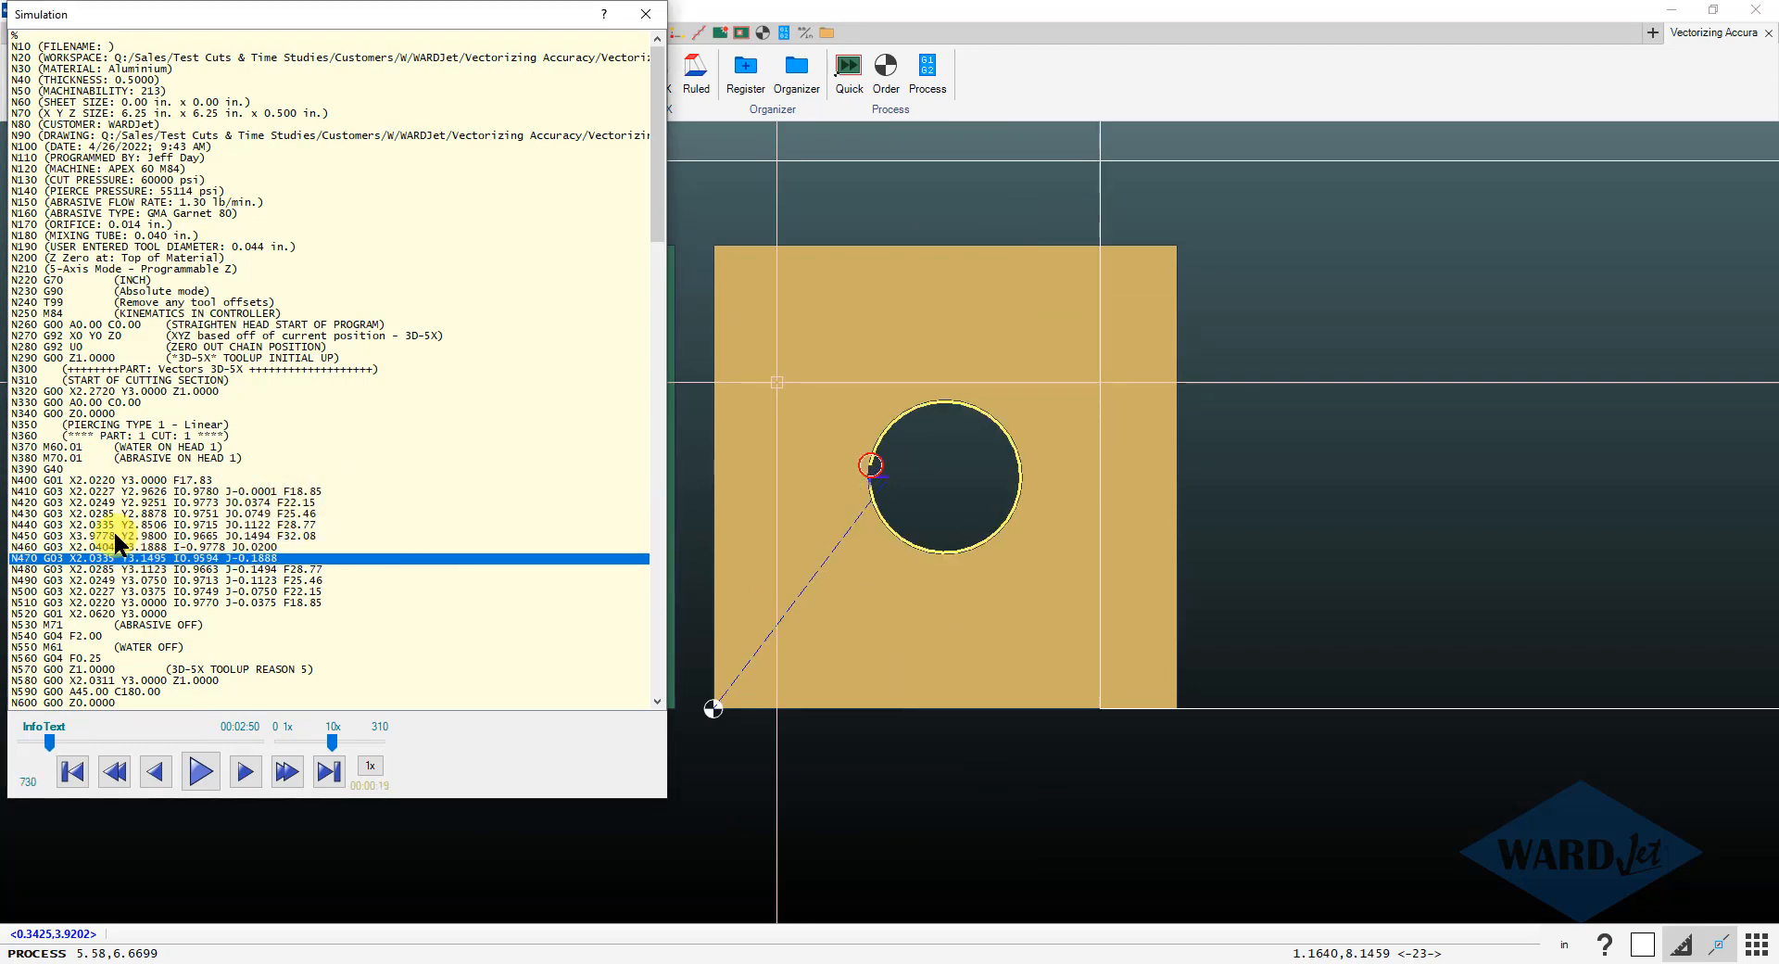
# - Examine the 45-degree hole bevel's vector moves around lines N730 to N780, then close the 2D simulation
pyautogui.scroll(-5, 180, 508)
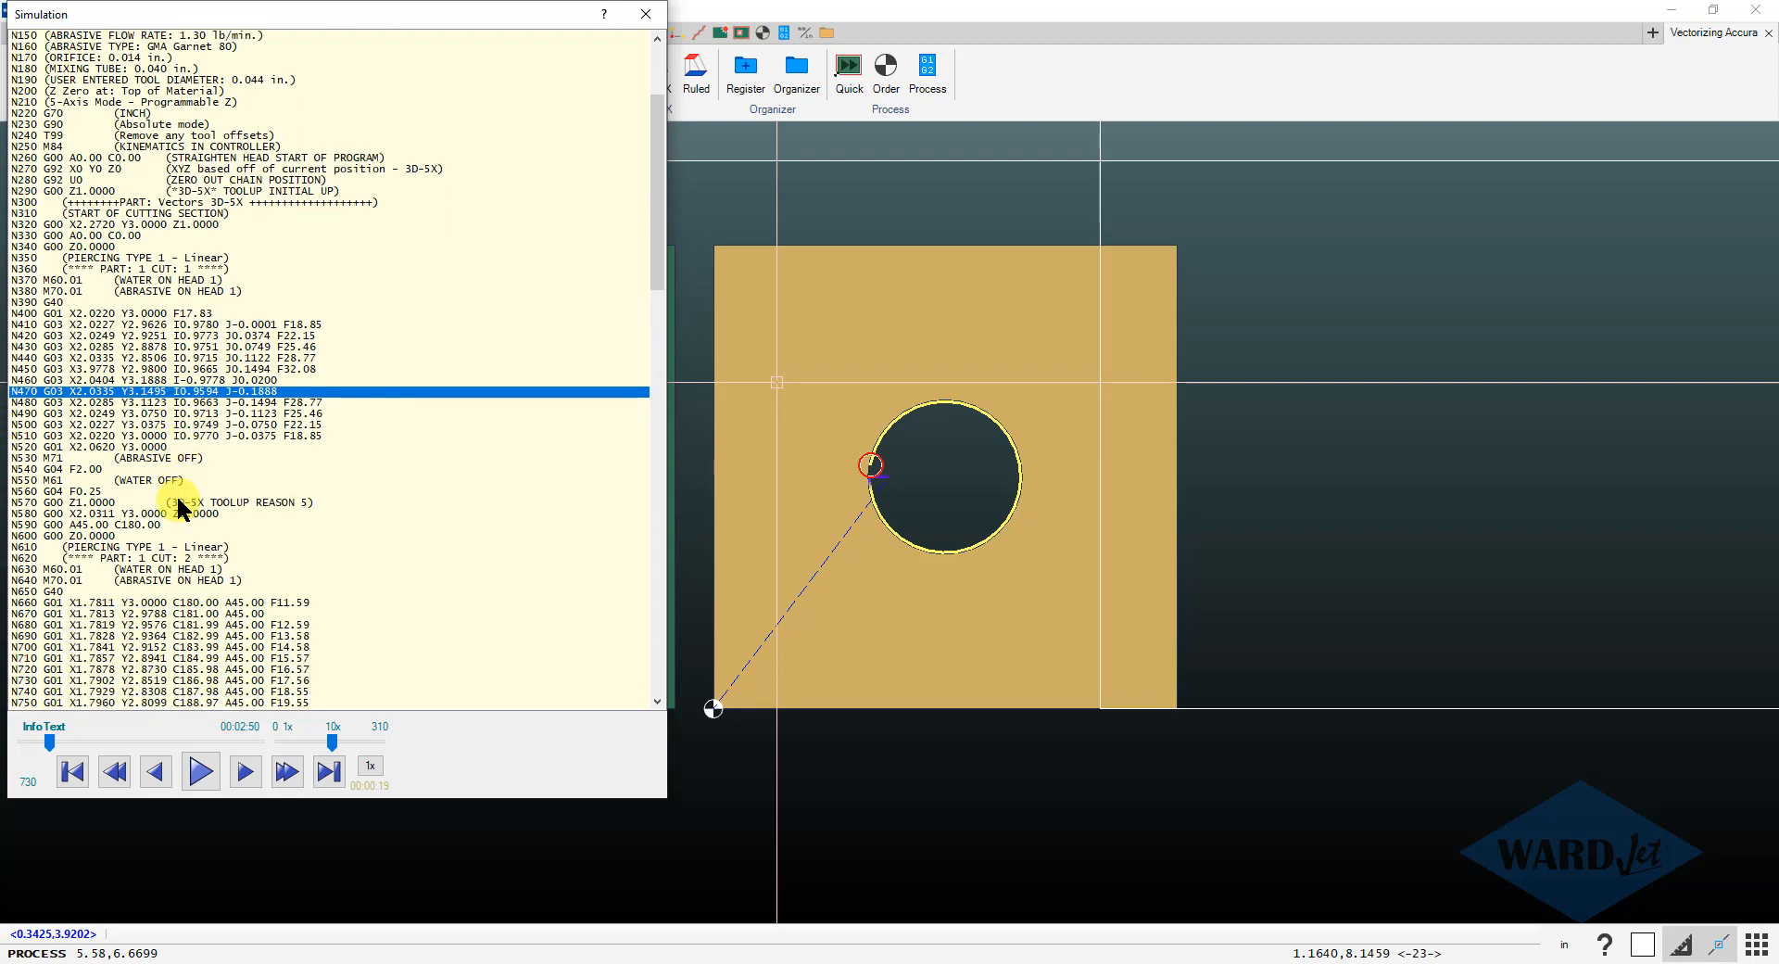
pyautogui.scroll(-1, 181, 547)
pyautogui.click(179, 602)
pyautogui.scroll(-2, 166, 589)
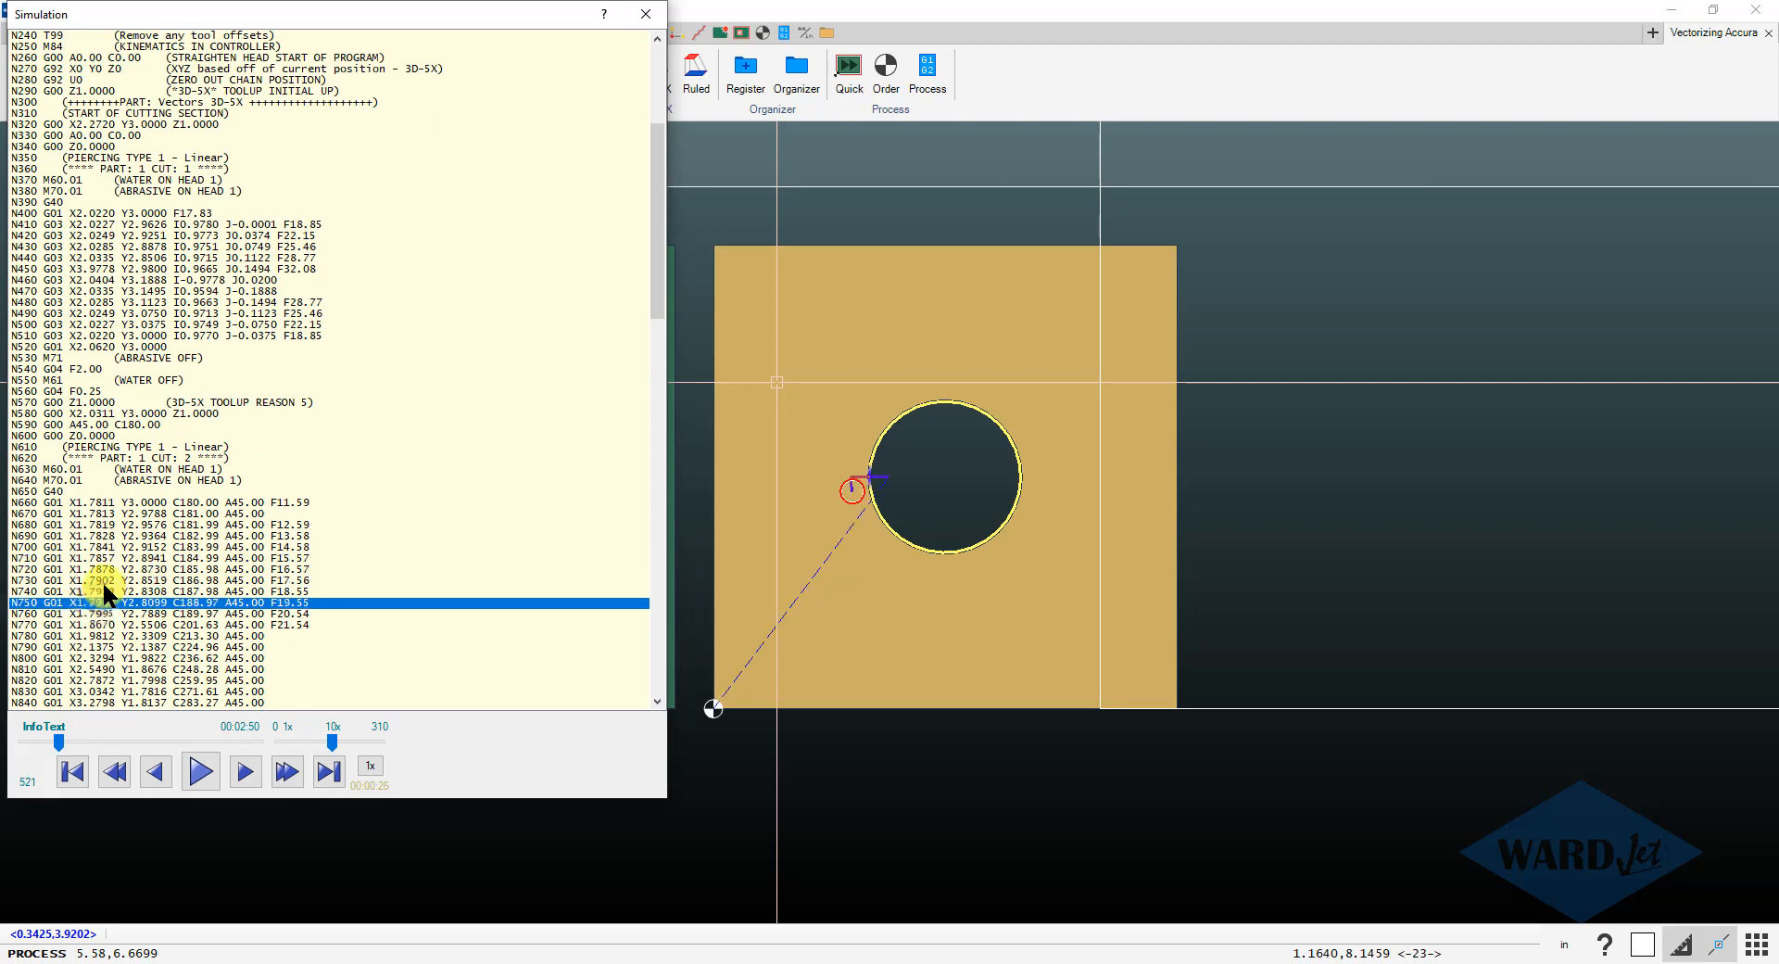
pyautogui.moveTo(103, 578)
pyautogui.mouseDown()
pyautogui.moveTo(95, 520)
pyautogui.moveTo(102, 587)
pyautogui.mouseUp()
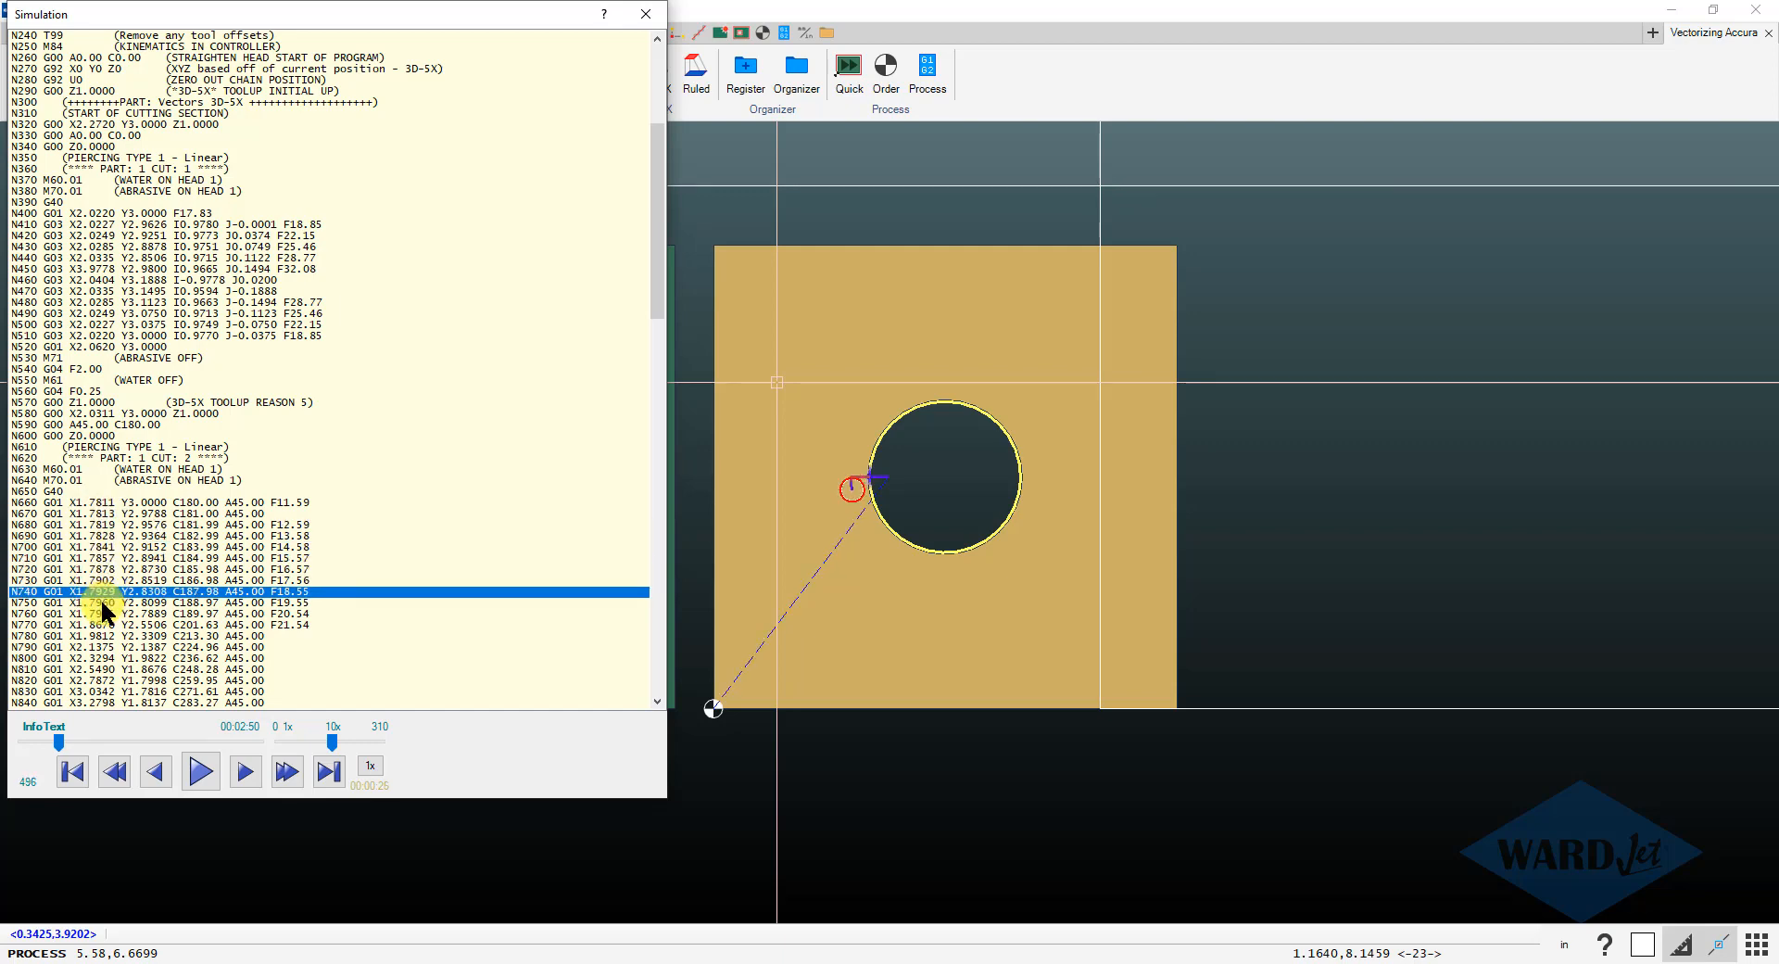
pyautogui.click(100, 598)
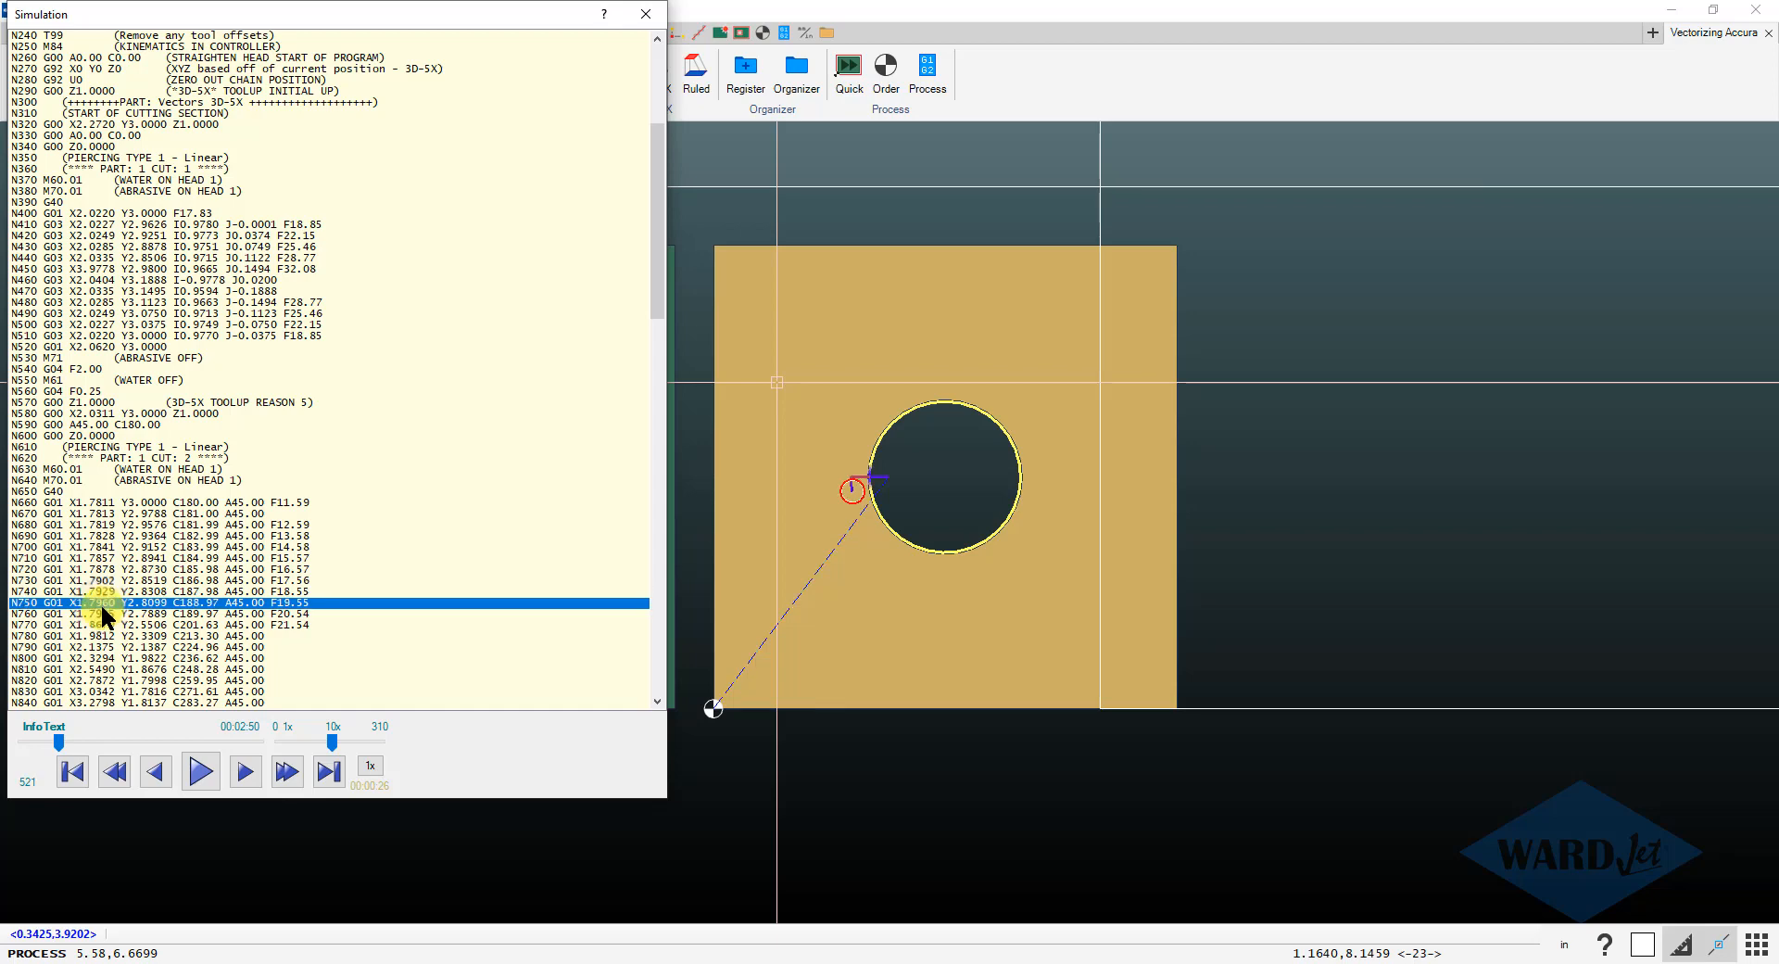
pyautogui.click(102, 614)
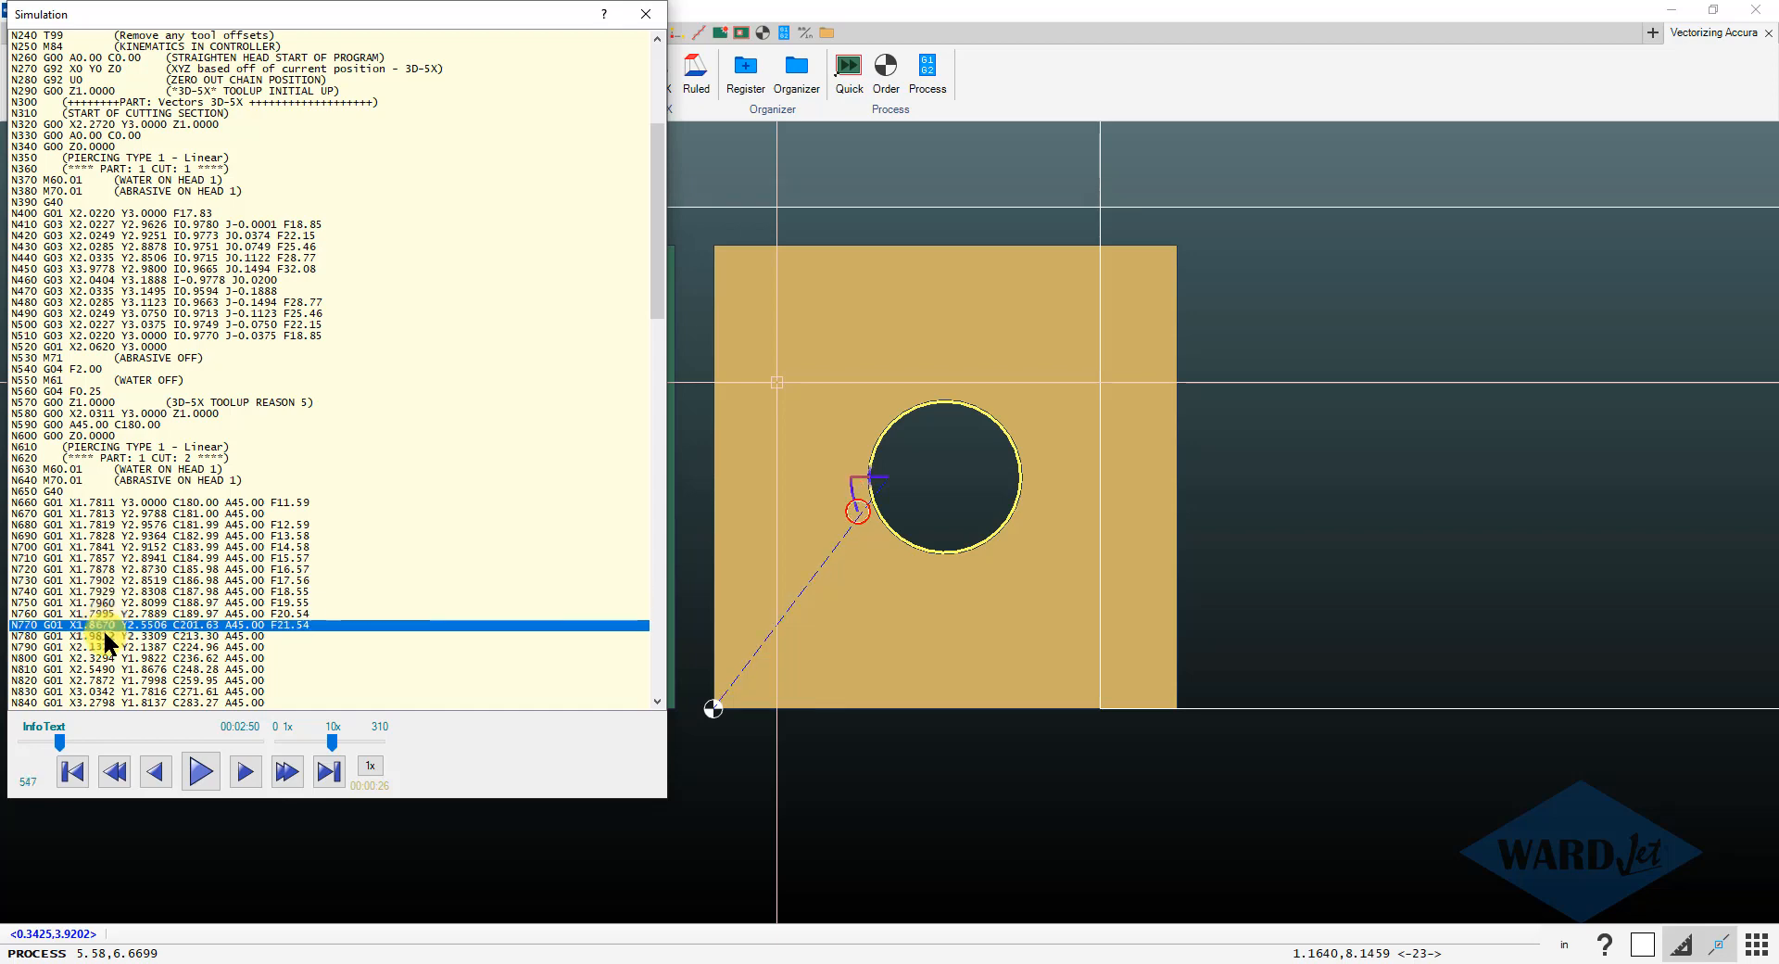
pyautogui.click(104, 622)
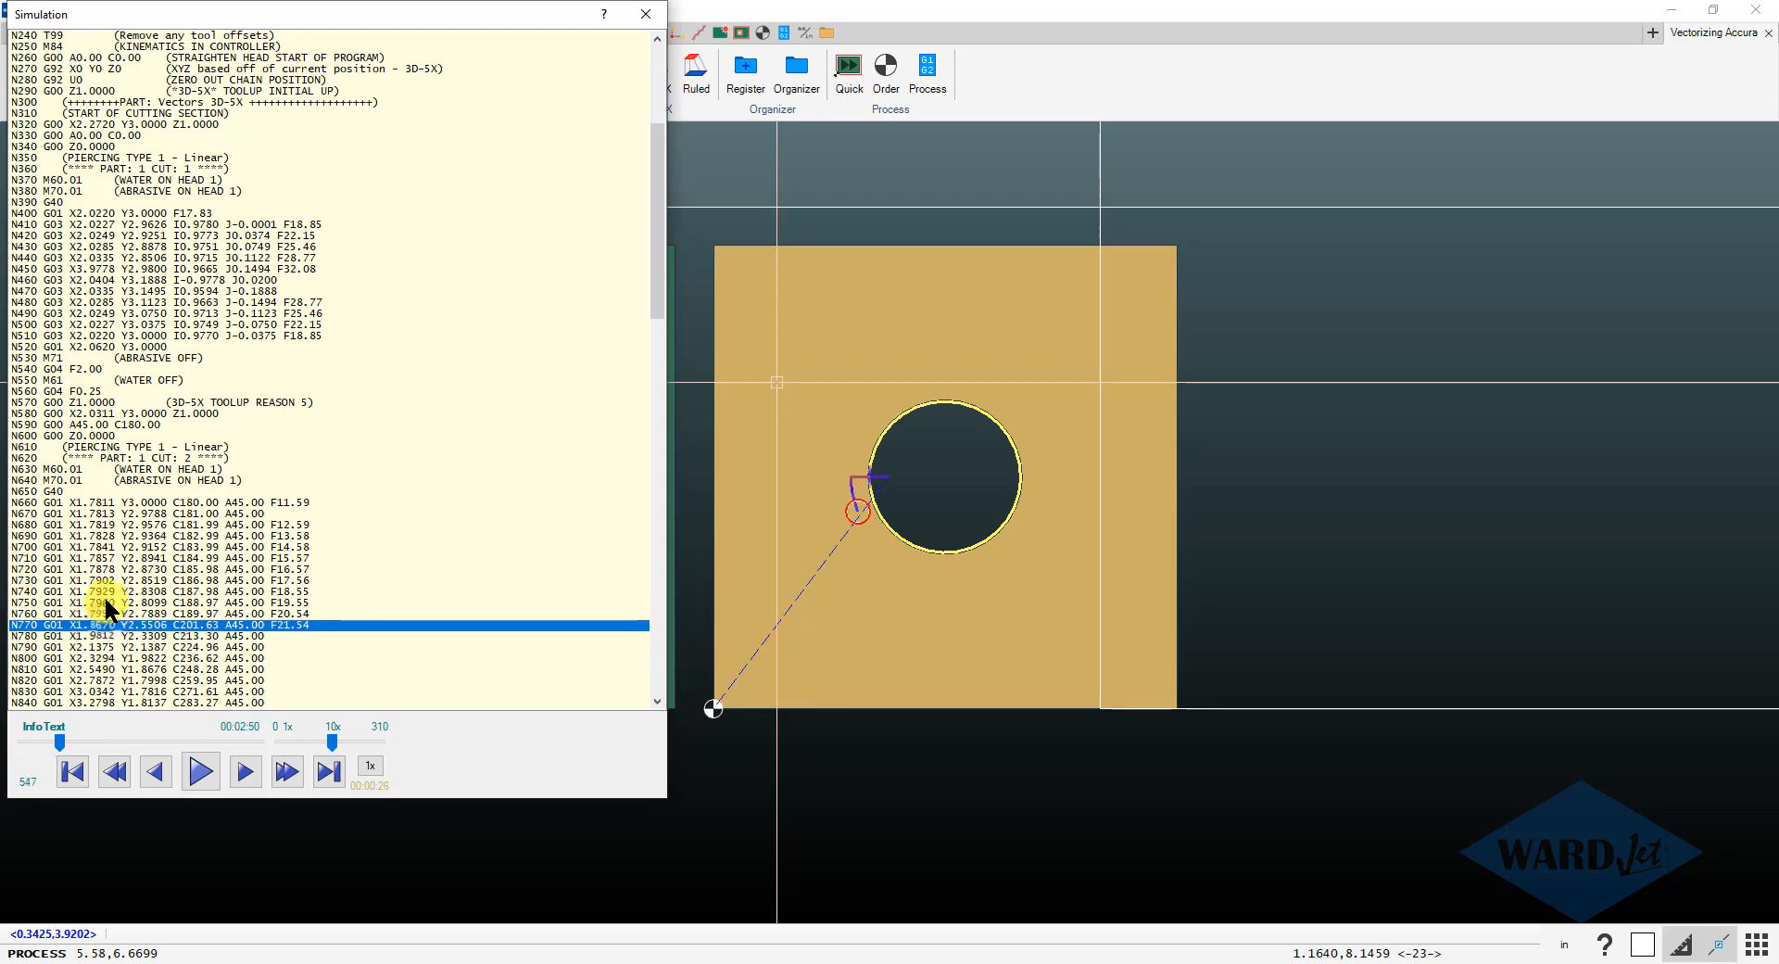
pyautogui.click(104, 603)
pyautogui.click(102, 569)
pyautogui.click(113, 627)
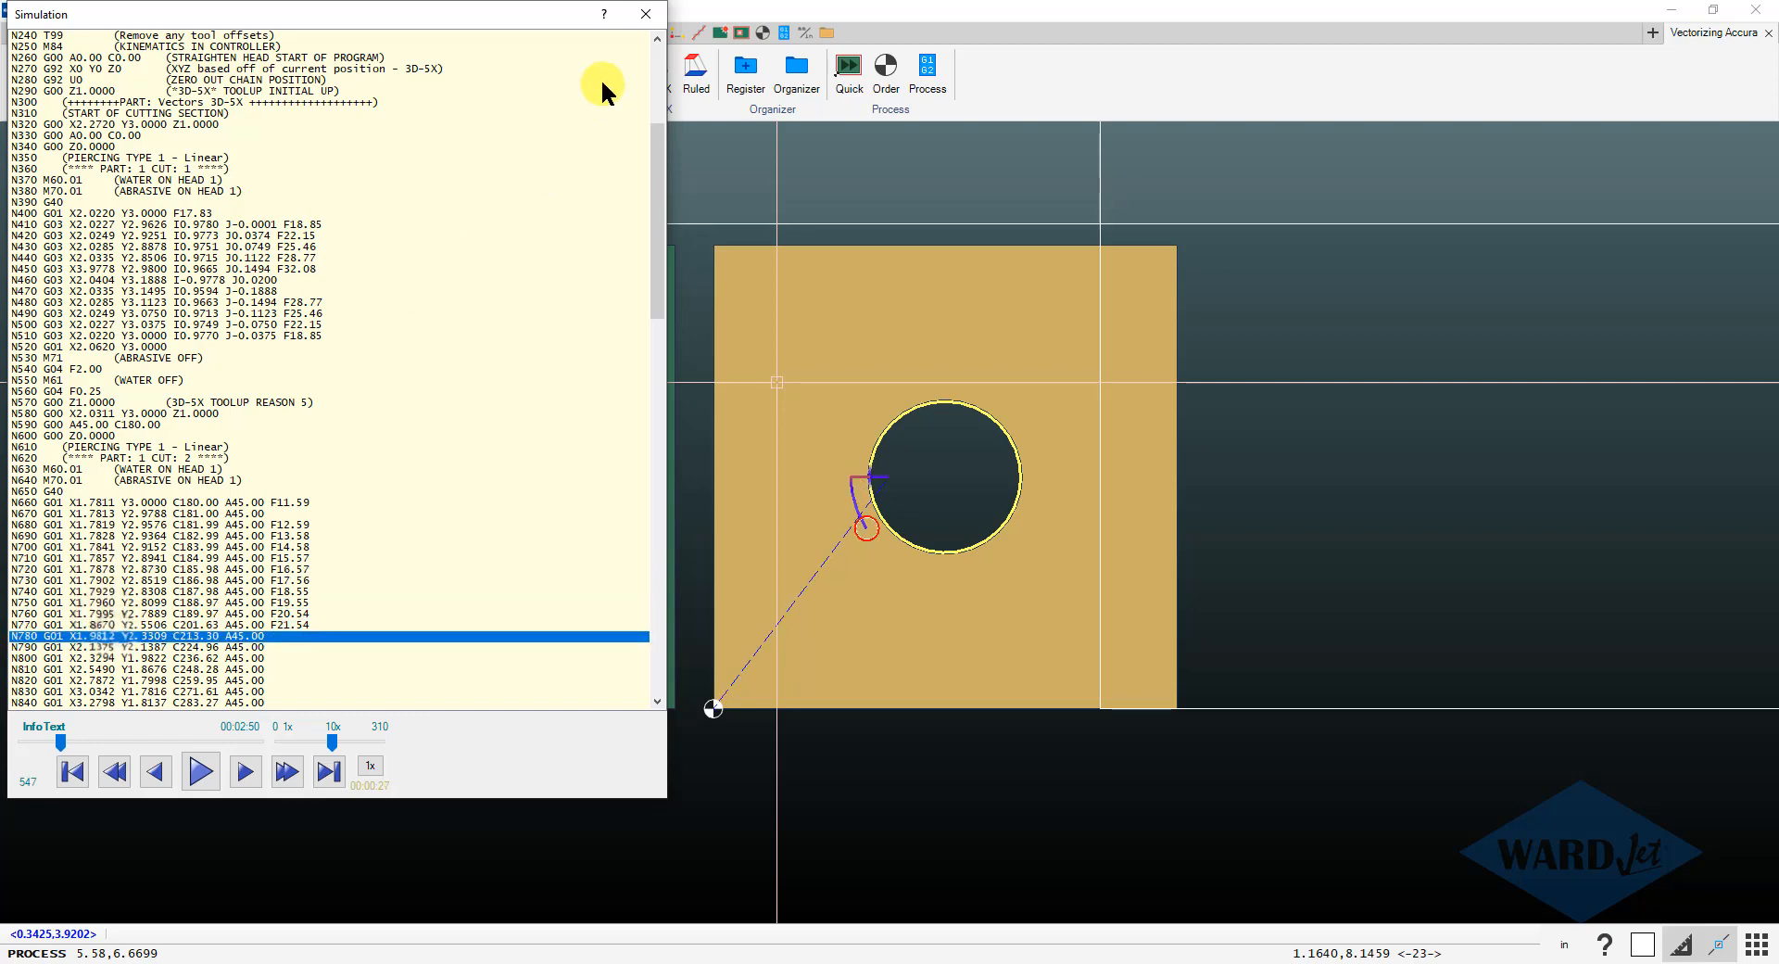
pyautogui.click(646, 14)
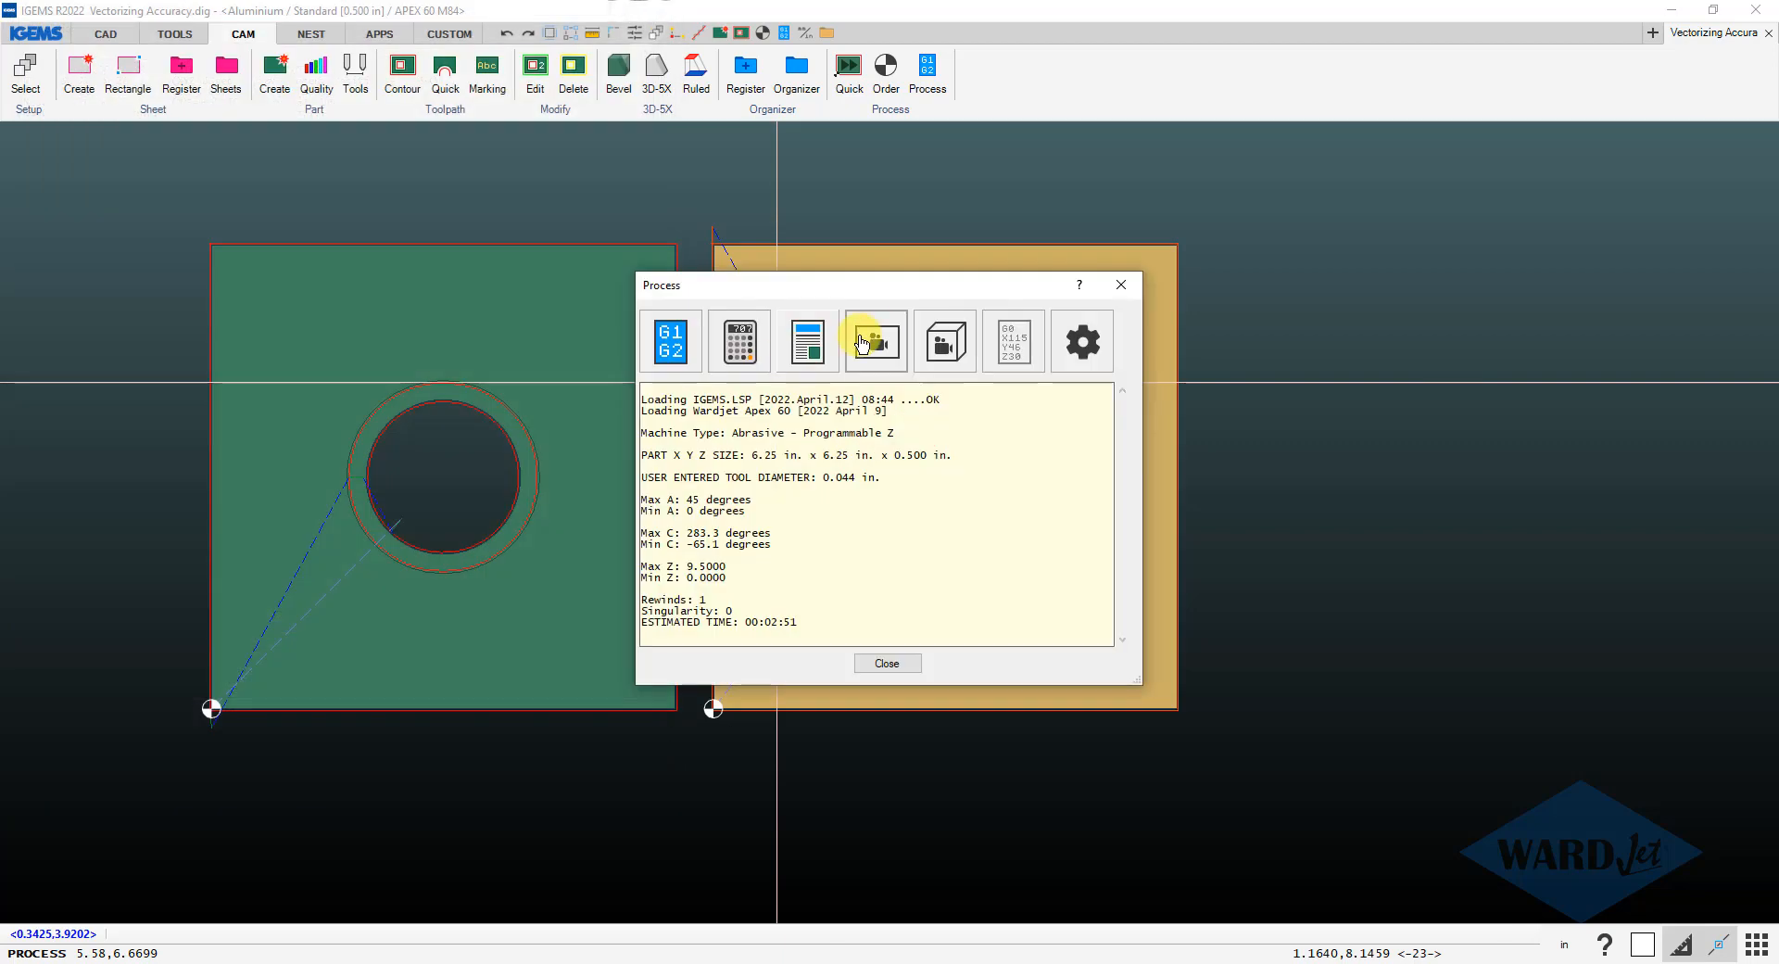
# - Run the tan part's 3D simulation with TAC enabled, accepting the remaining machine options and custom settings
pyautogui.click(944, 342)
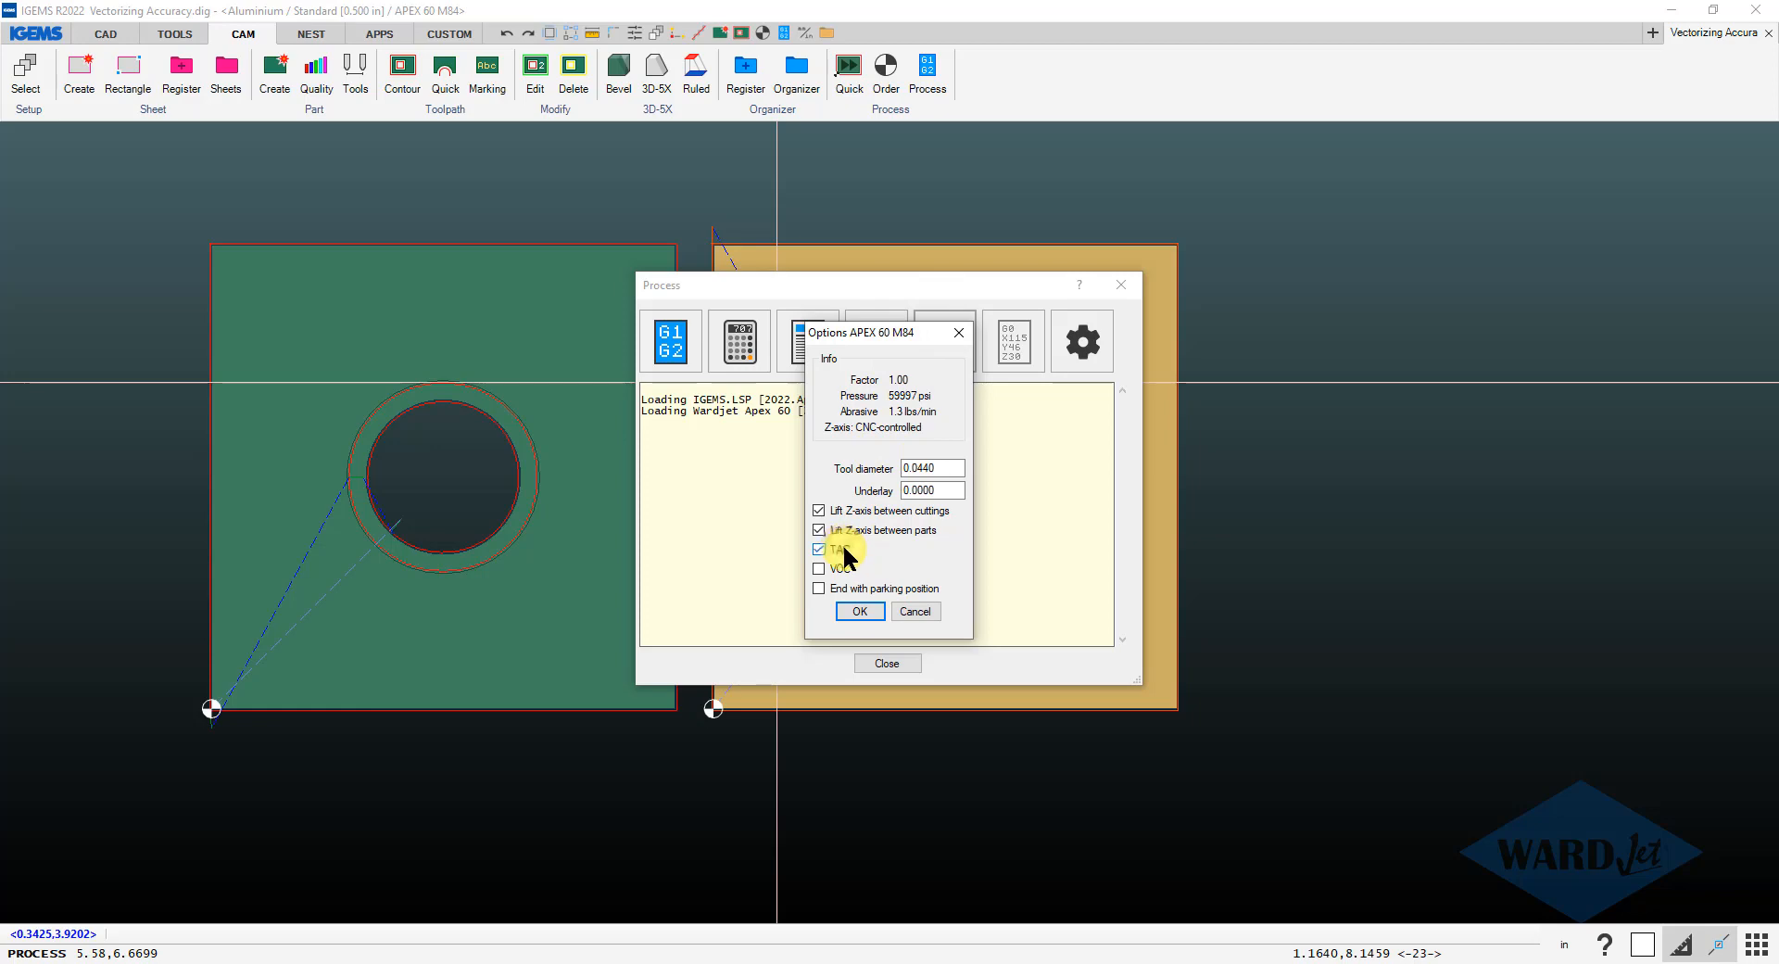
pyautogui.click(858, 610)
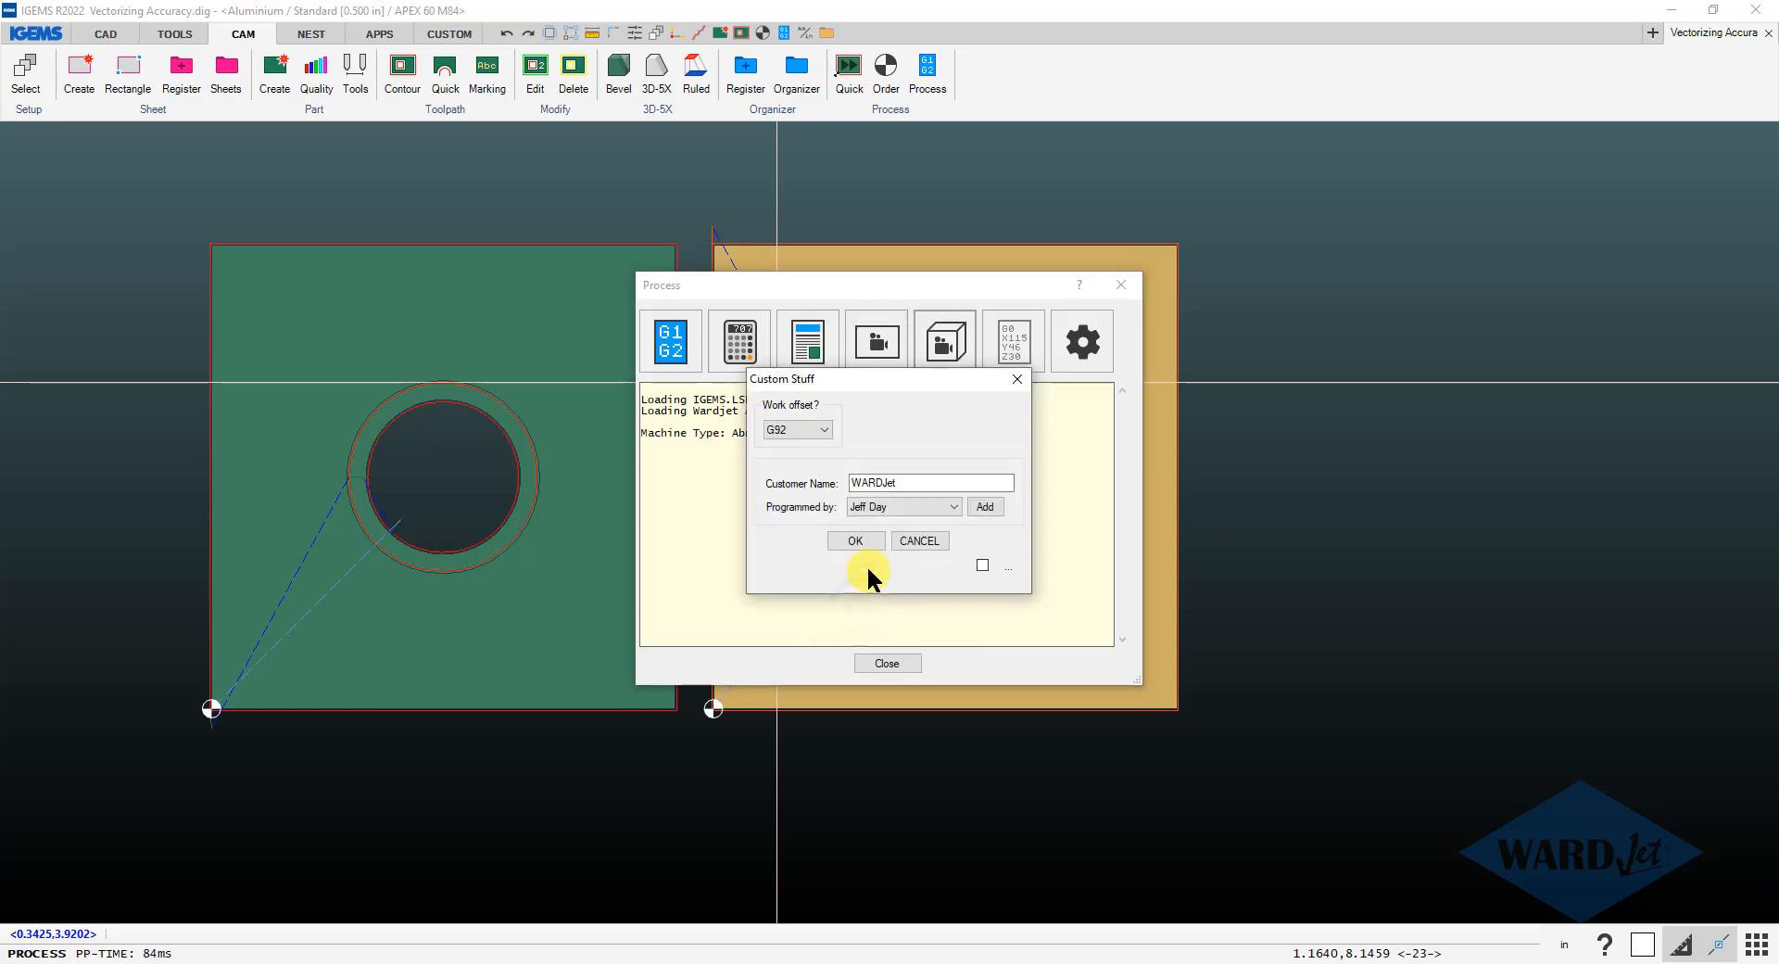
pyautogui.click(856, 543)
pyautogui.click(886, 590)
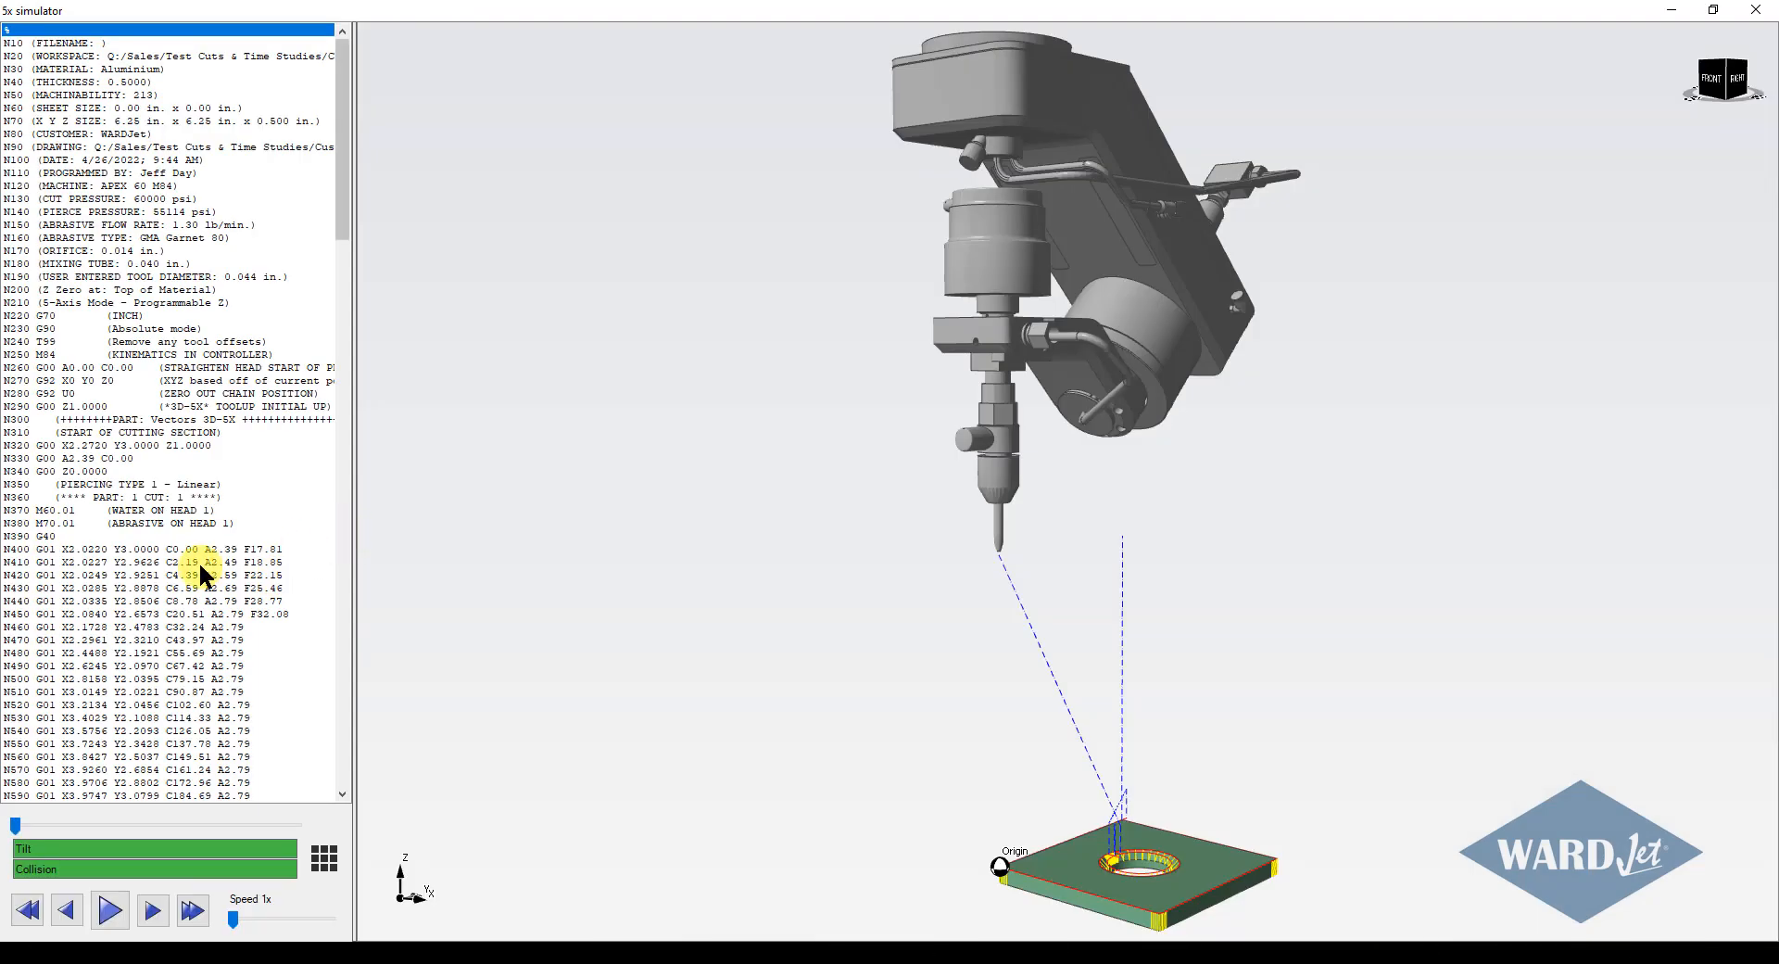
# - Step through the first half of the tan part's TAC-compensated hole cut, examining its line moves and head tilt
pyautogui.click(139, 587)
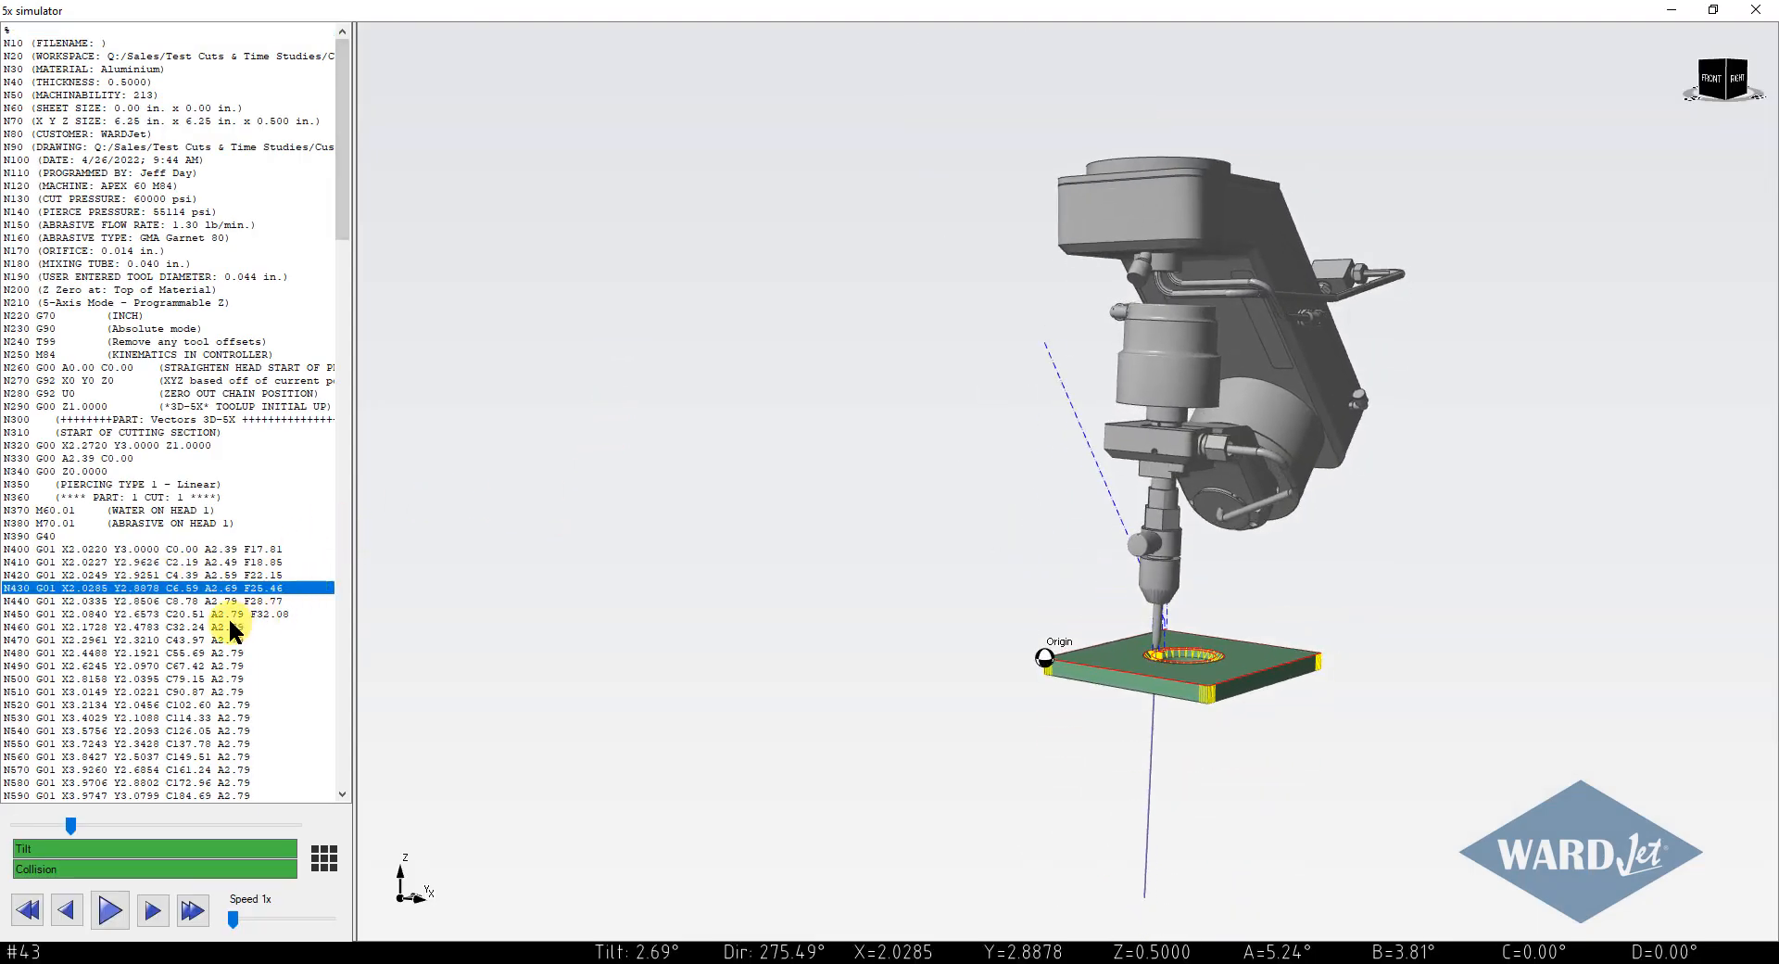
pyautogui.scroll(-3, 166, 657)
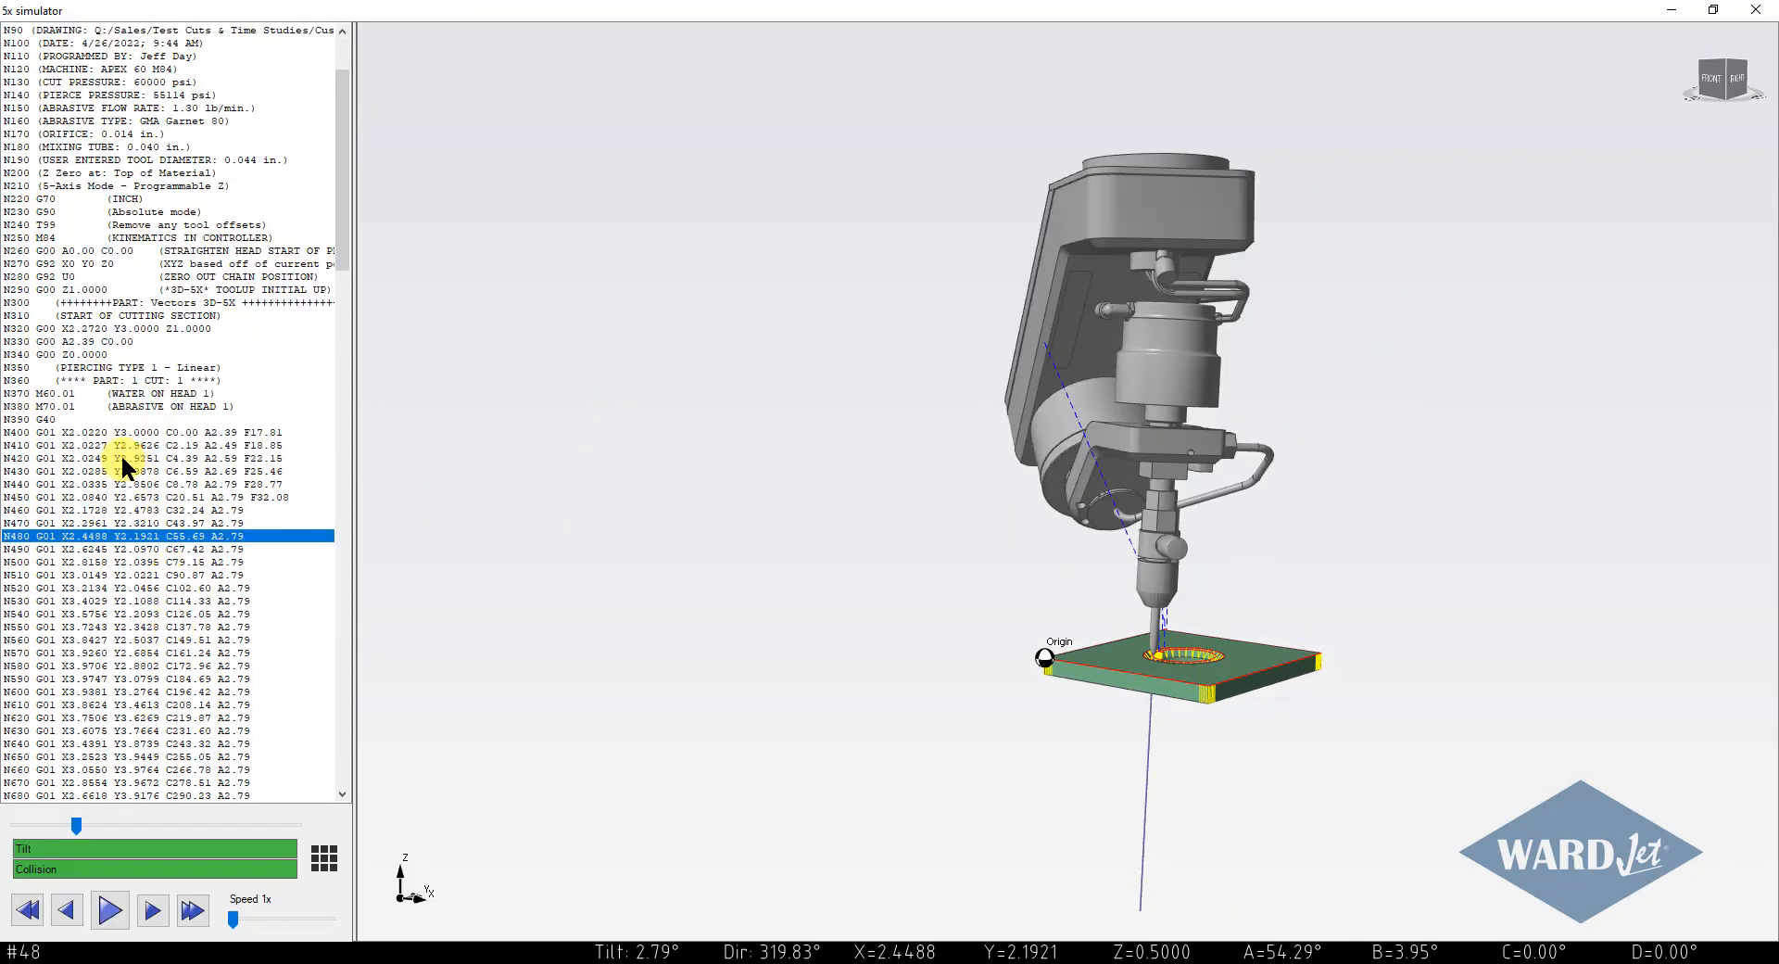
pyautogui.scroll(-2, 102, 549)
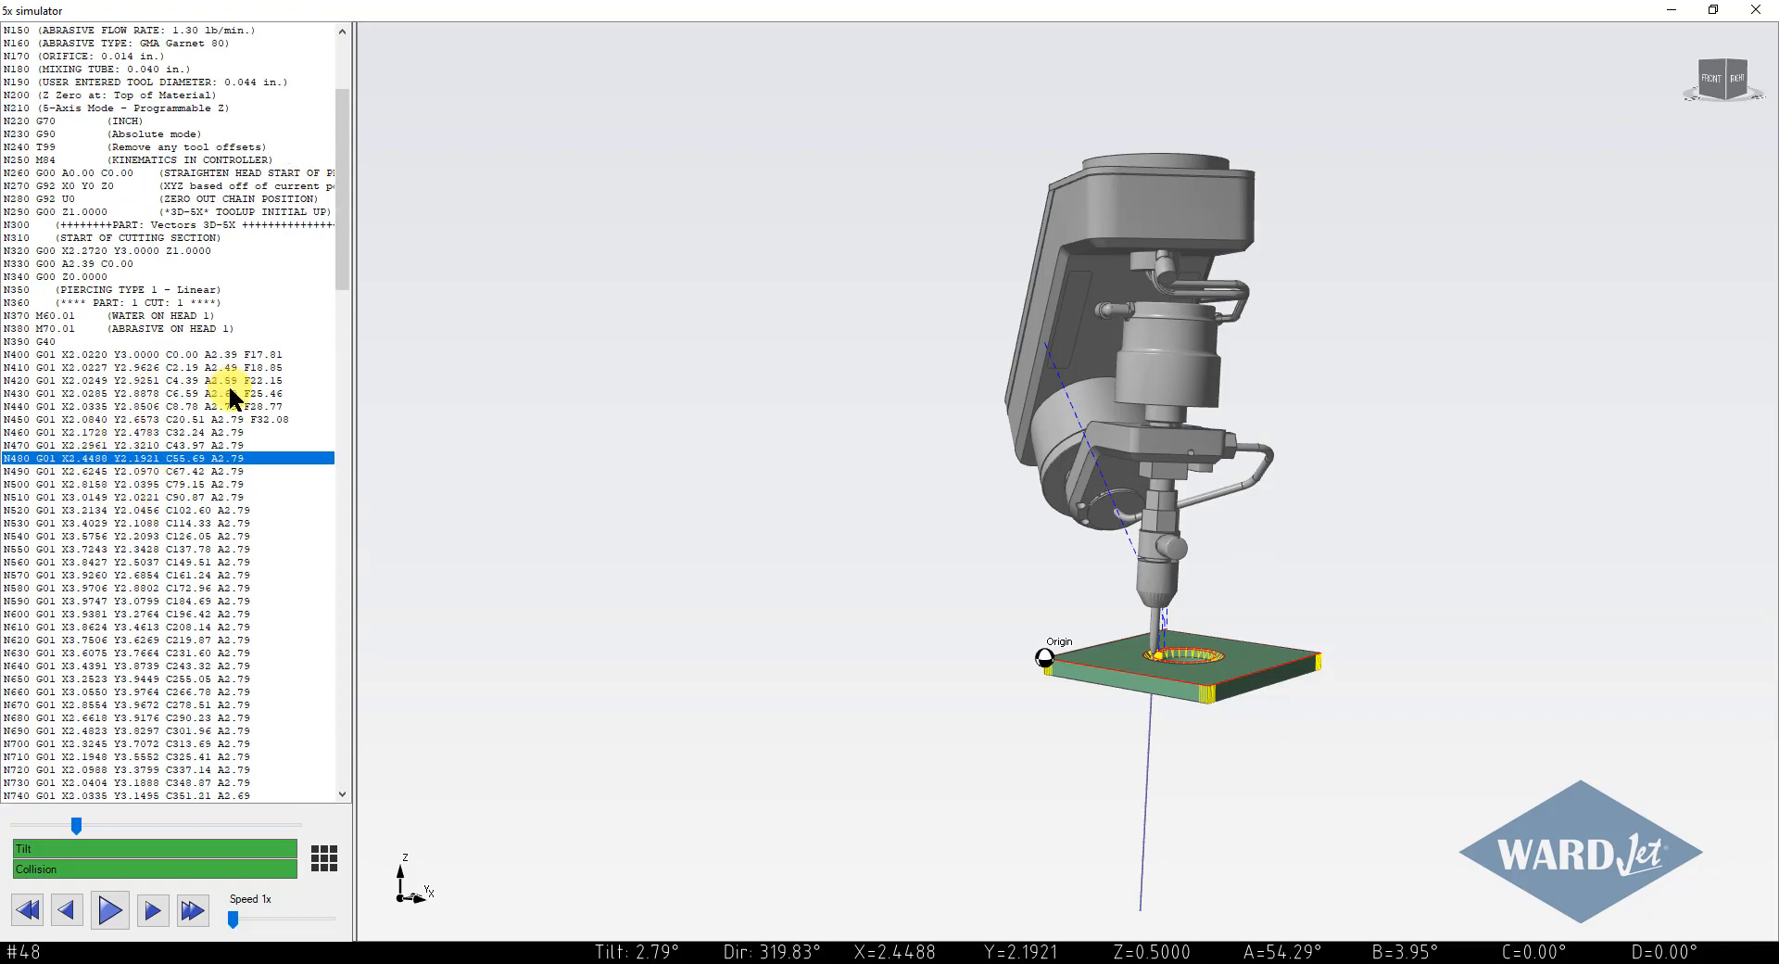
pyautogui.click(205, 410)
pyautogui.click(176, 486)
pyautogui.click(139, 510)
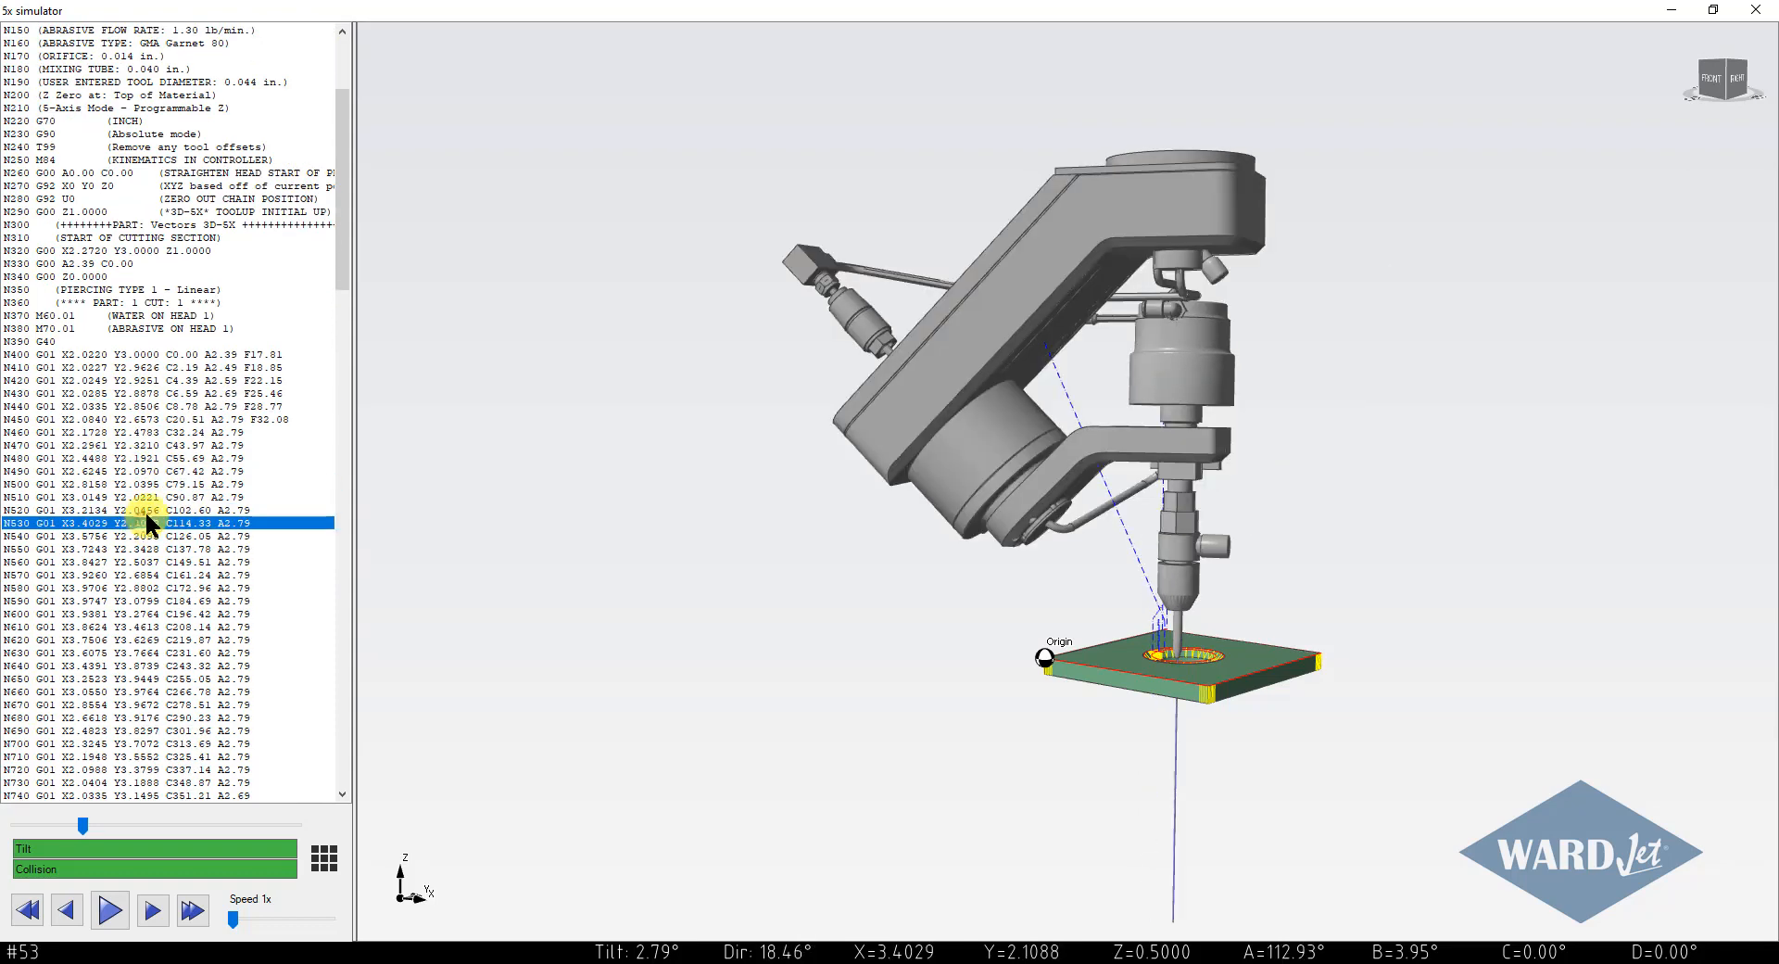
pyautogui.click(158, 599)
pyautogui.click(162, 628)
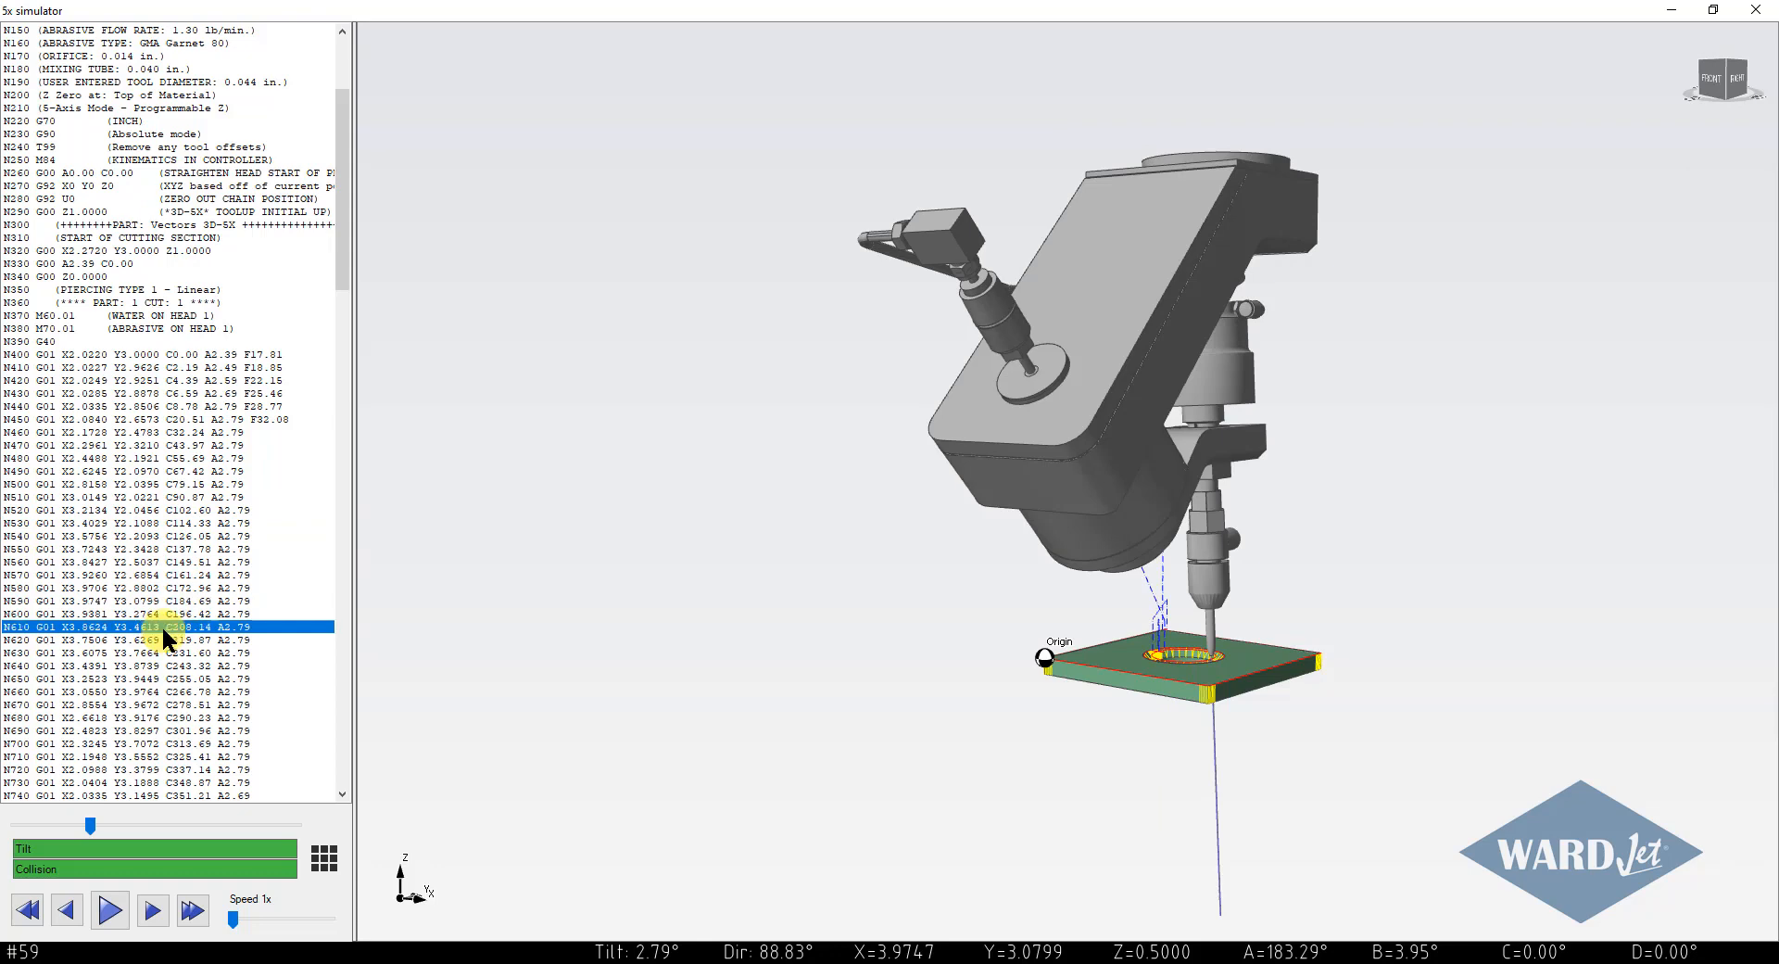
pyautogui.click(174, 493)
pyautogui.click(165, 625)
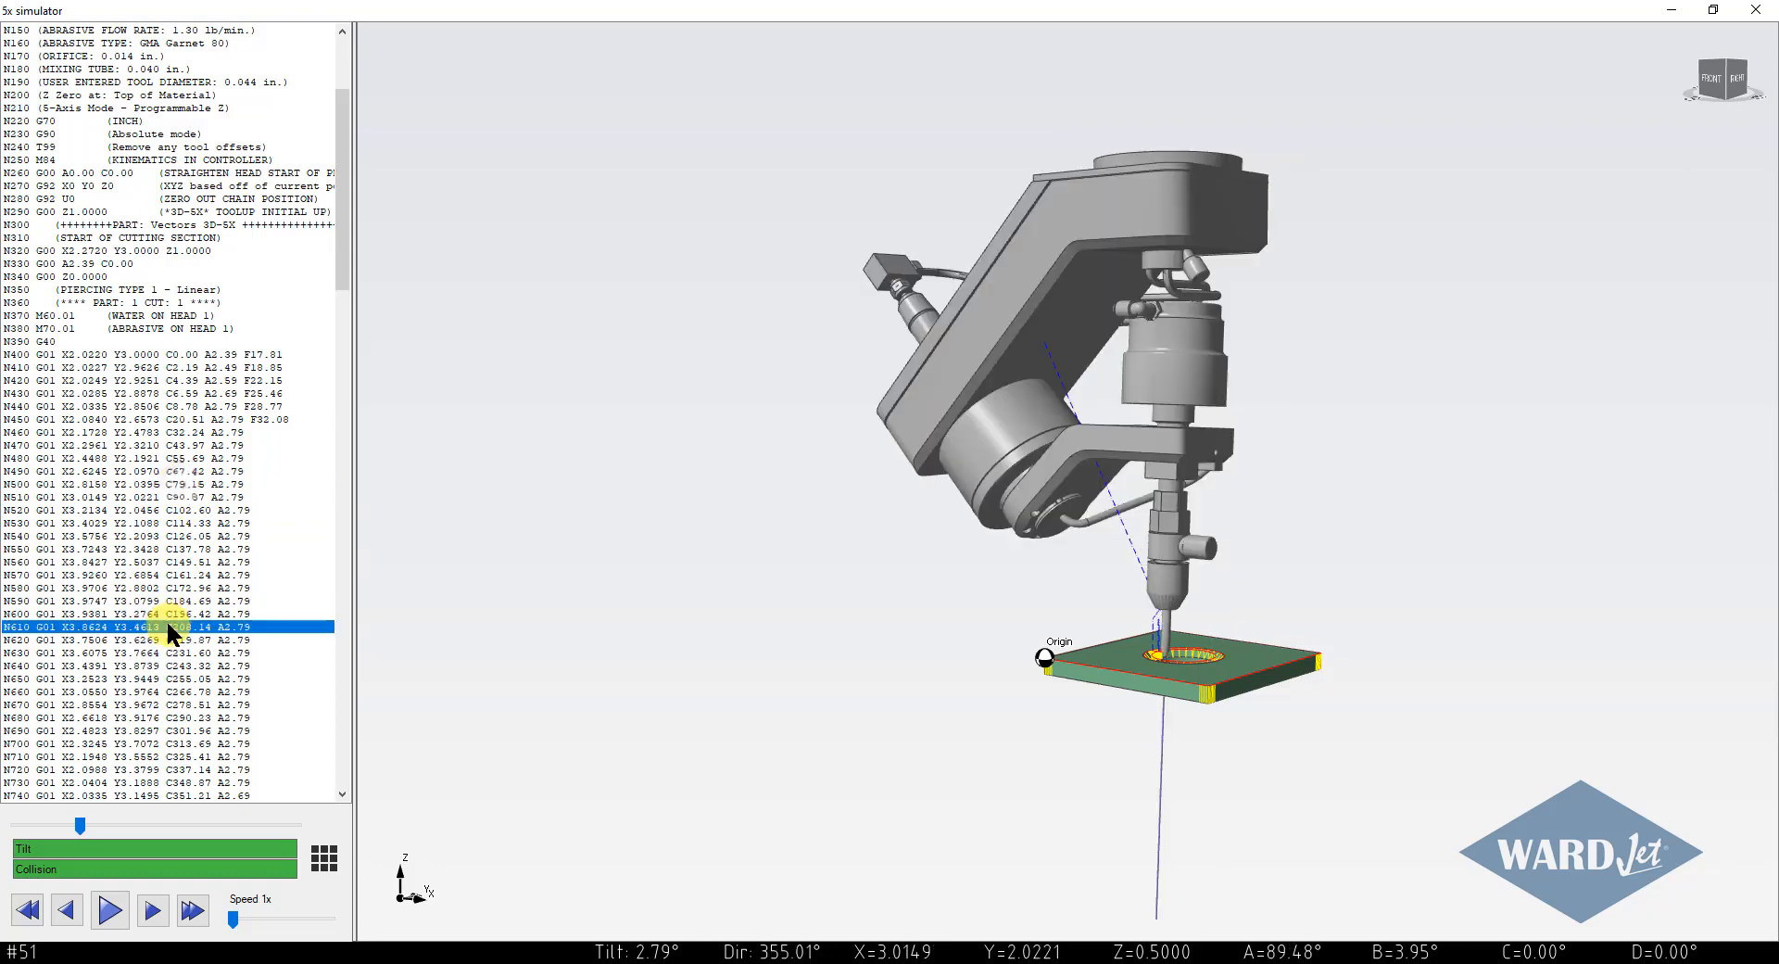
# - Examine the rest of the hole's TAC code, compare it with the cut's first lines, and close the 3D simulator
pyautogui.click(58, 602)
pyautogui.click(68, 626)
pyautogui.click(96, 665)
pyautogui.scroll(-5, 96, 665)
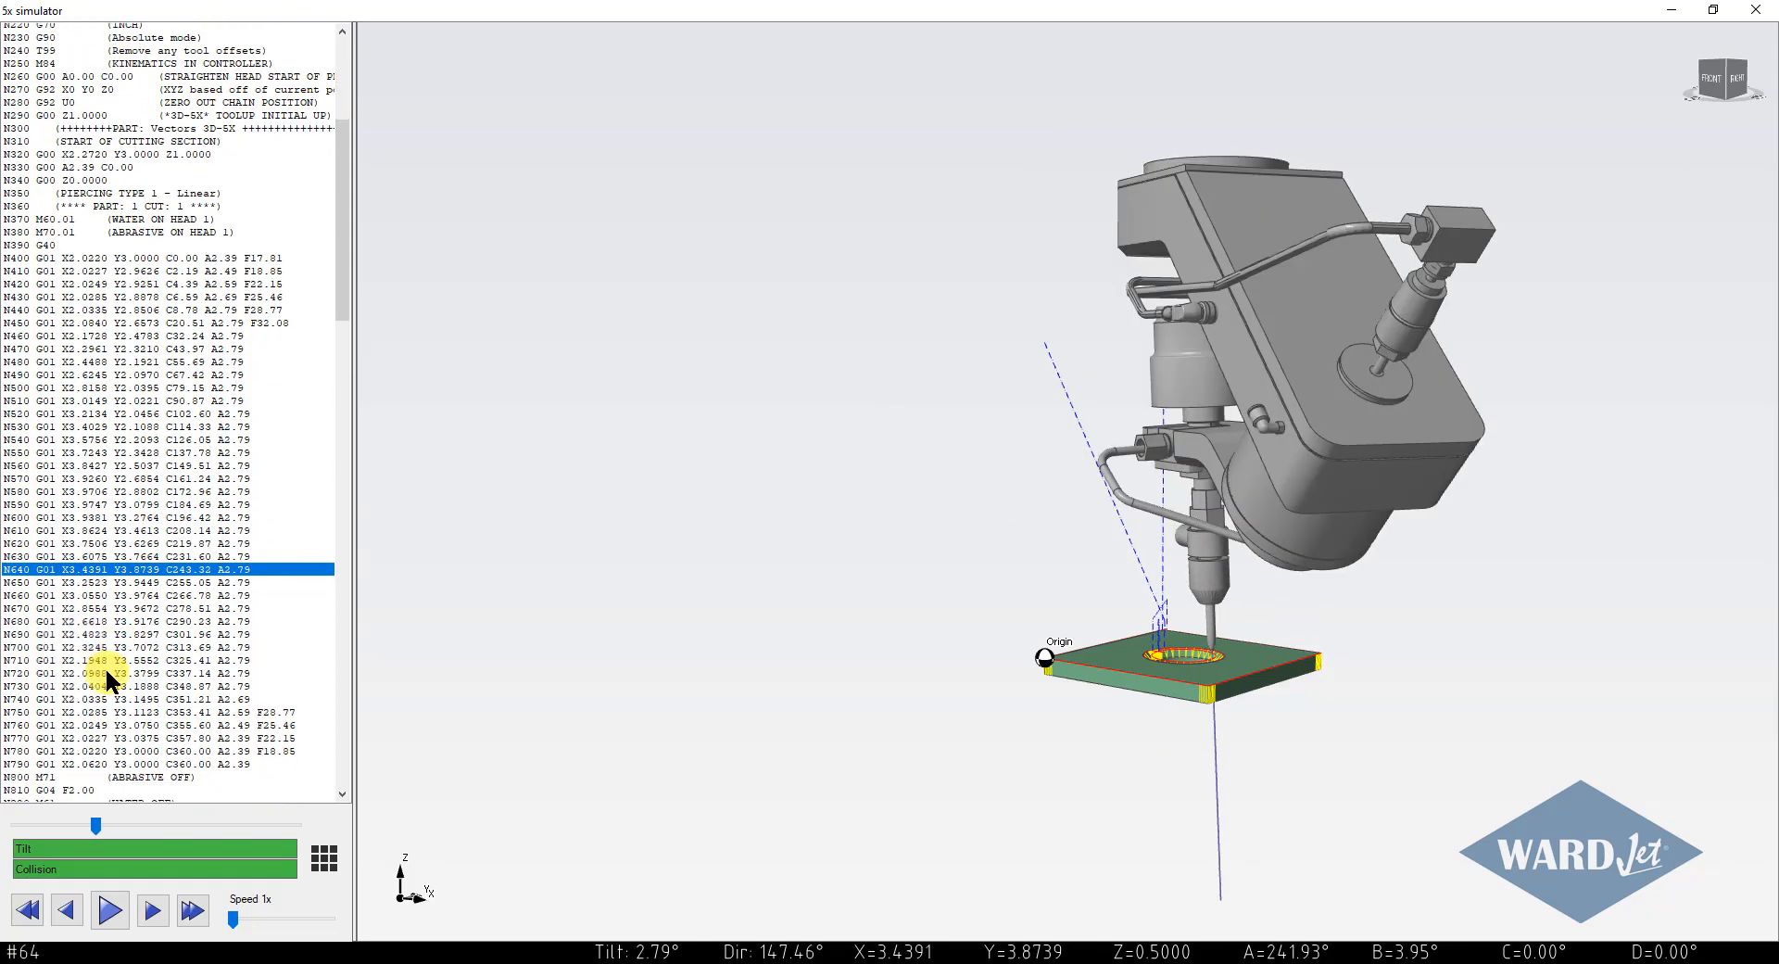
pyautogui.scroll(1, 111, 426)
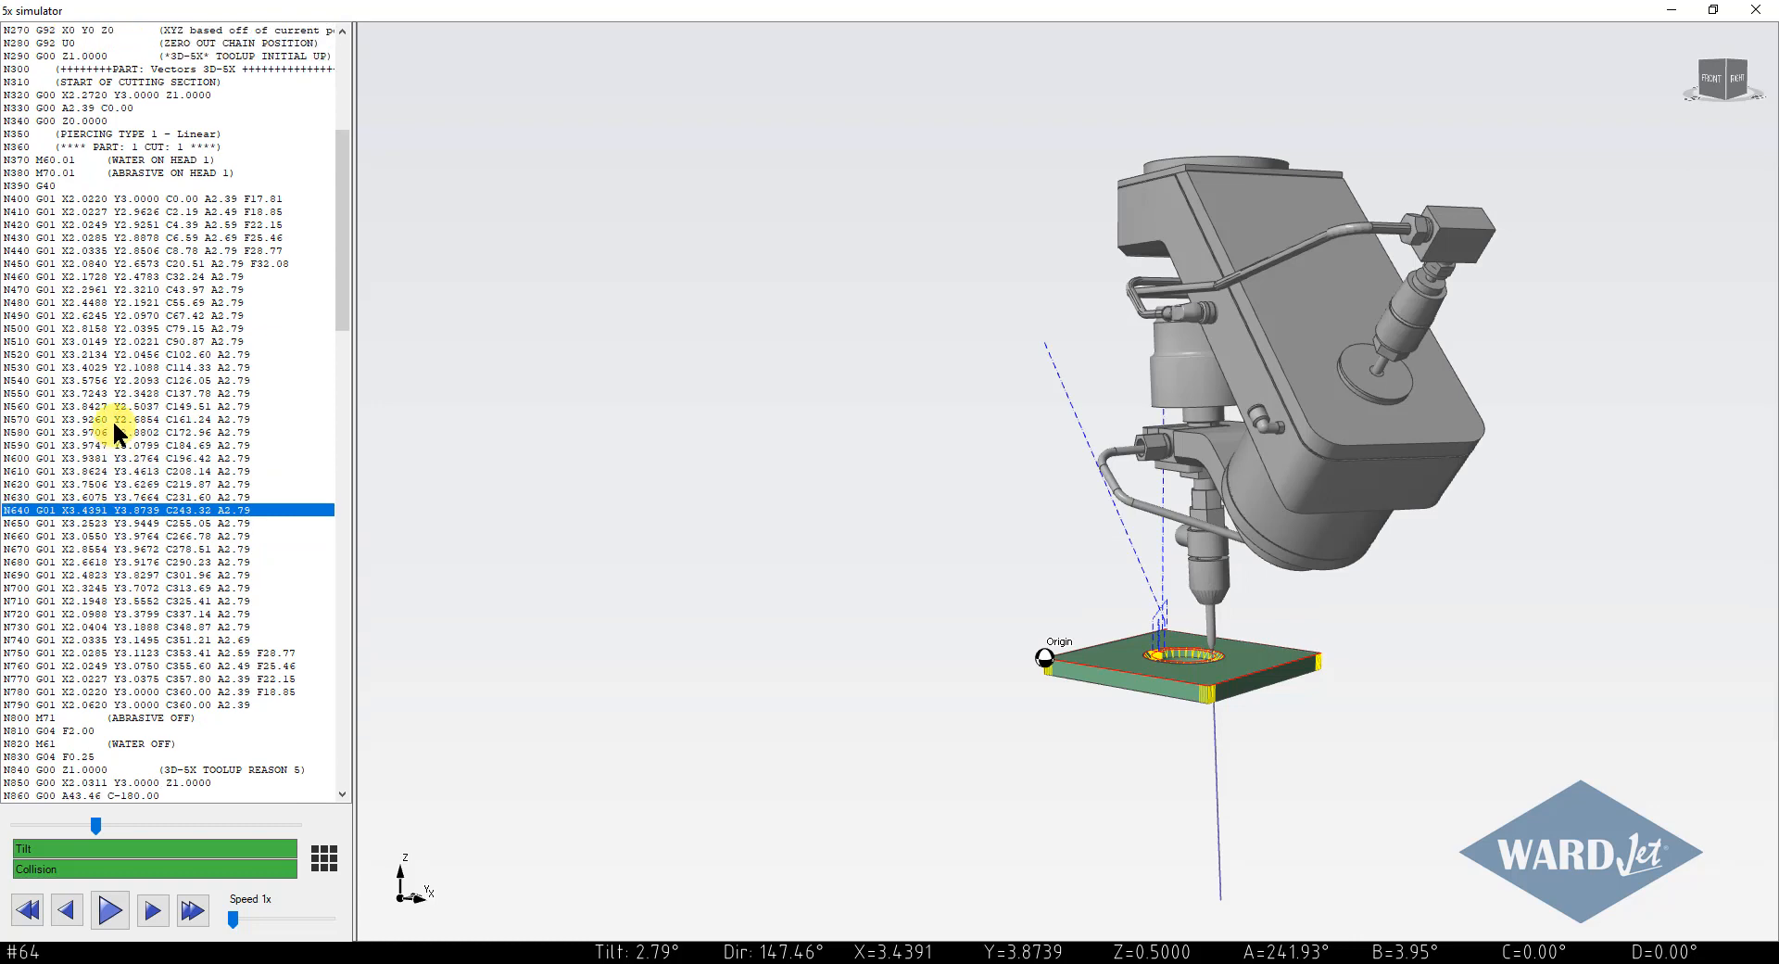
pyautogui.click(143, 289)
pyautogui.click(144, 249)
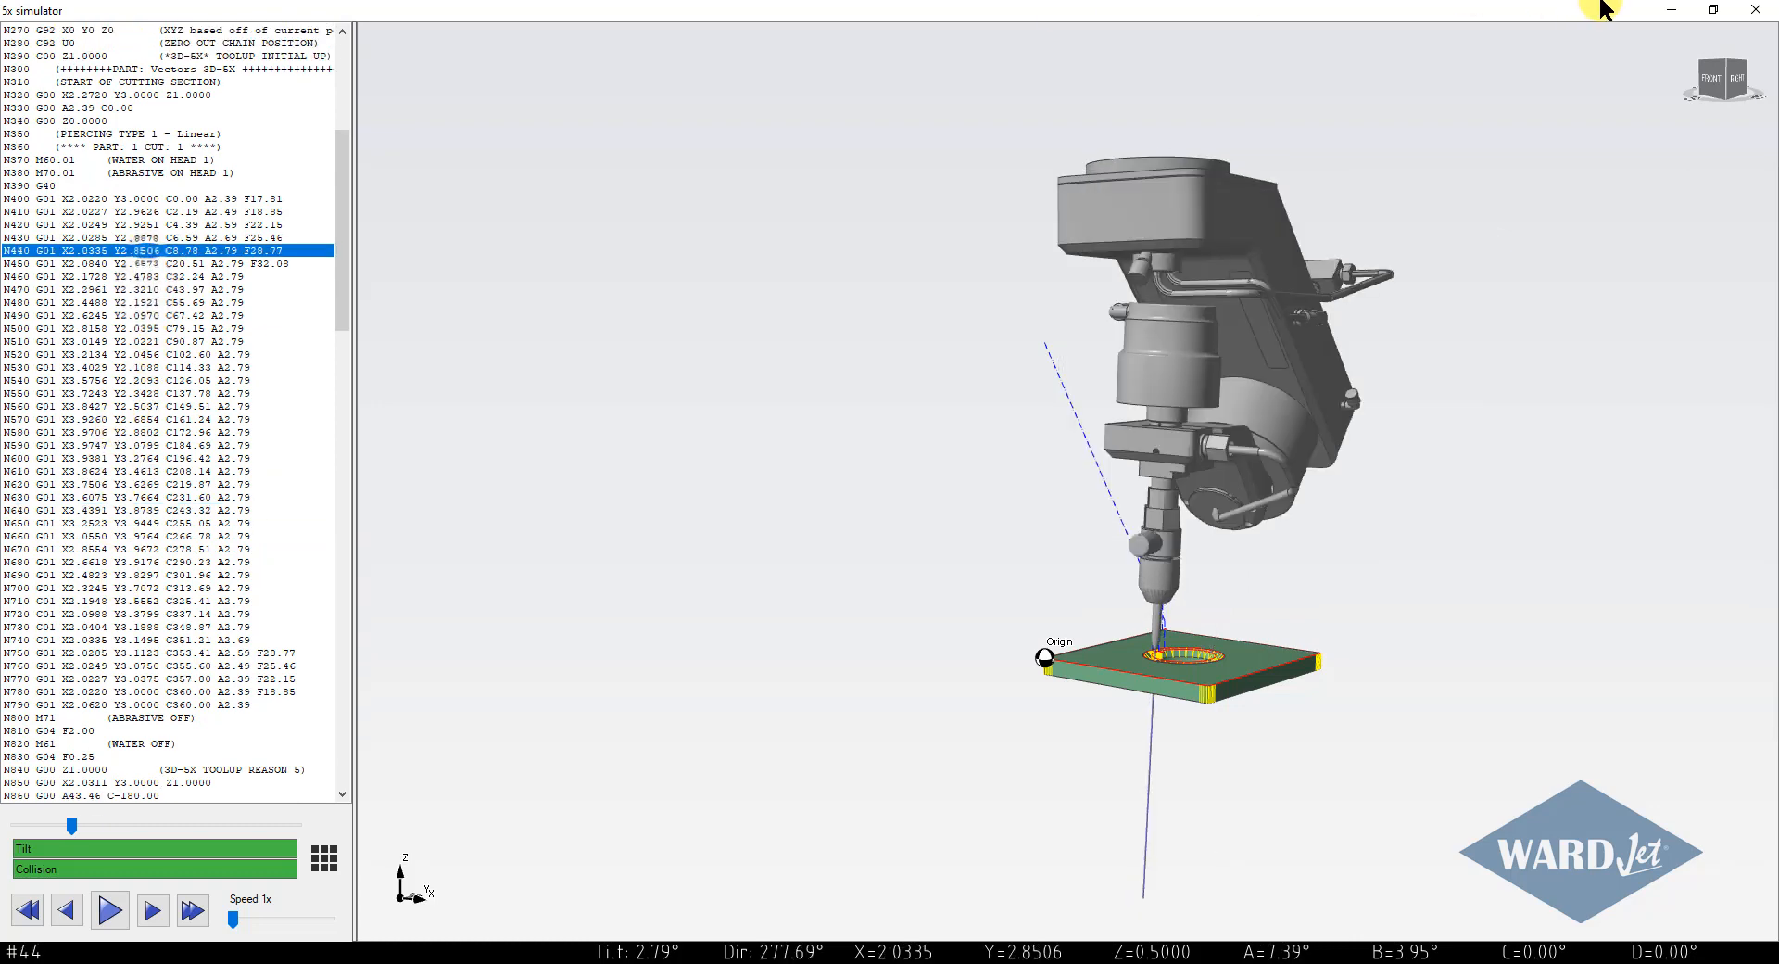
pyautogui.click(1748, 13)
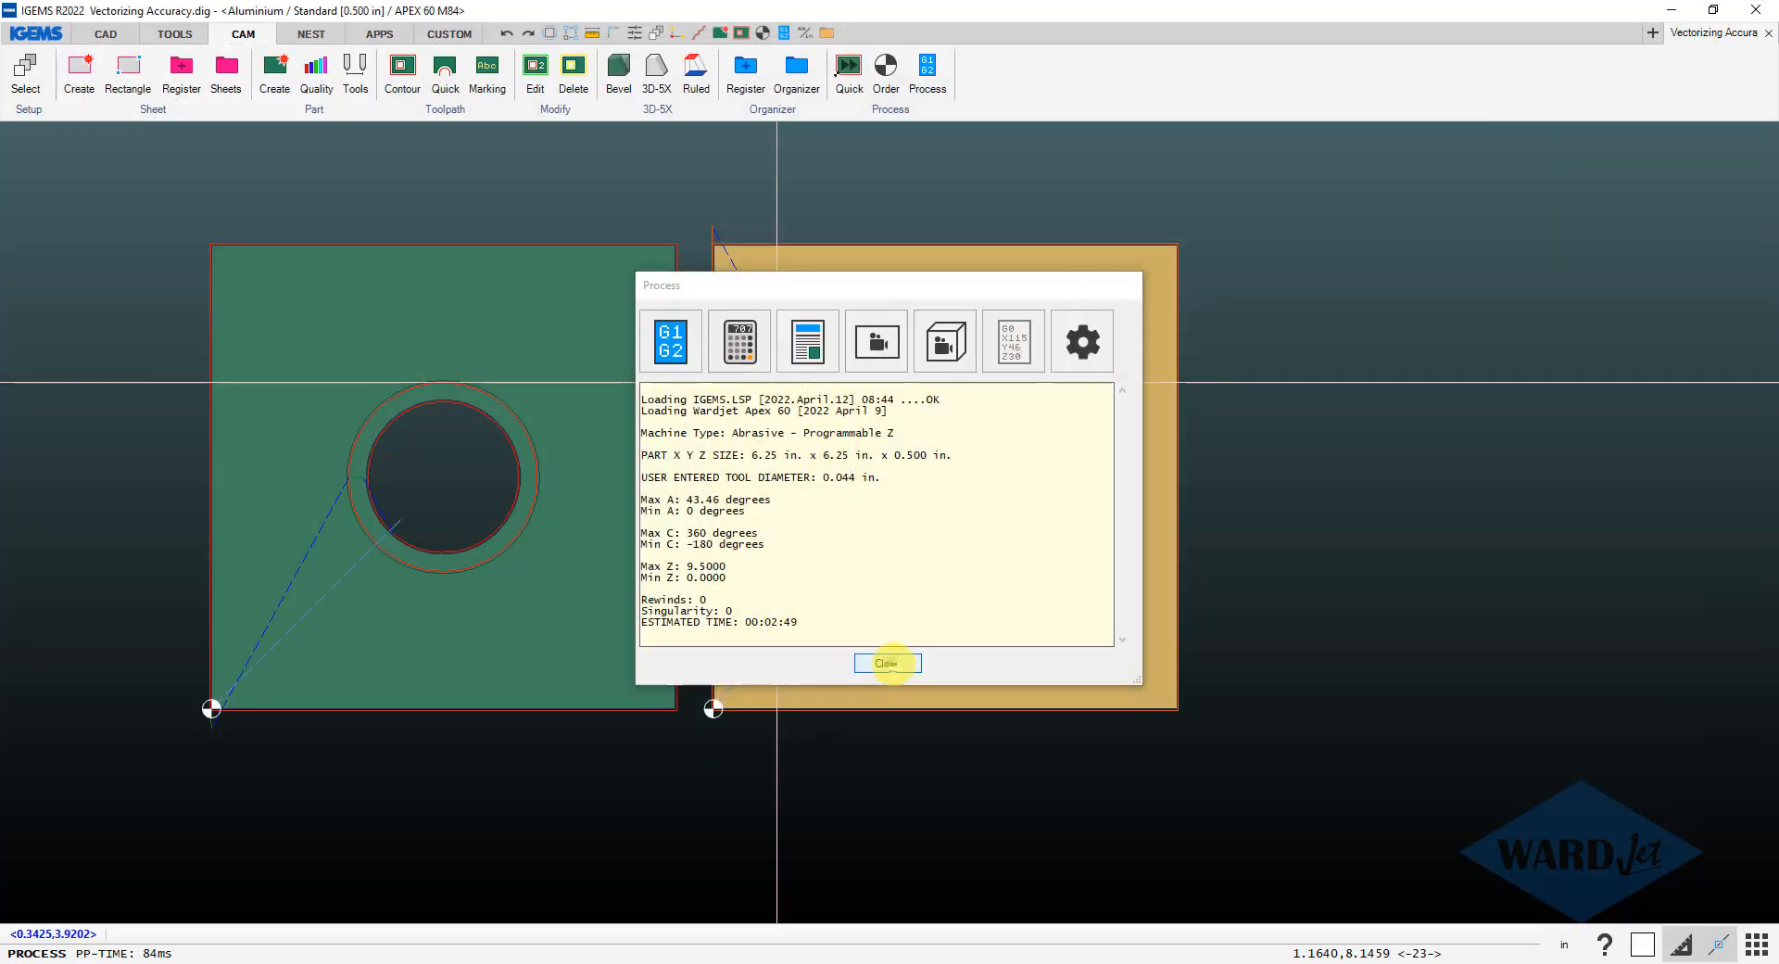
# - Reprocess the tan part's cut order and generate its NC file with TAC and both Z-axis lift options on
pyautogui.click(889, 659)
pyautogui.click(926, 63)
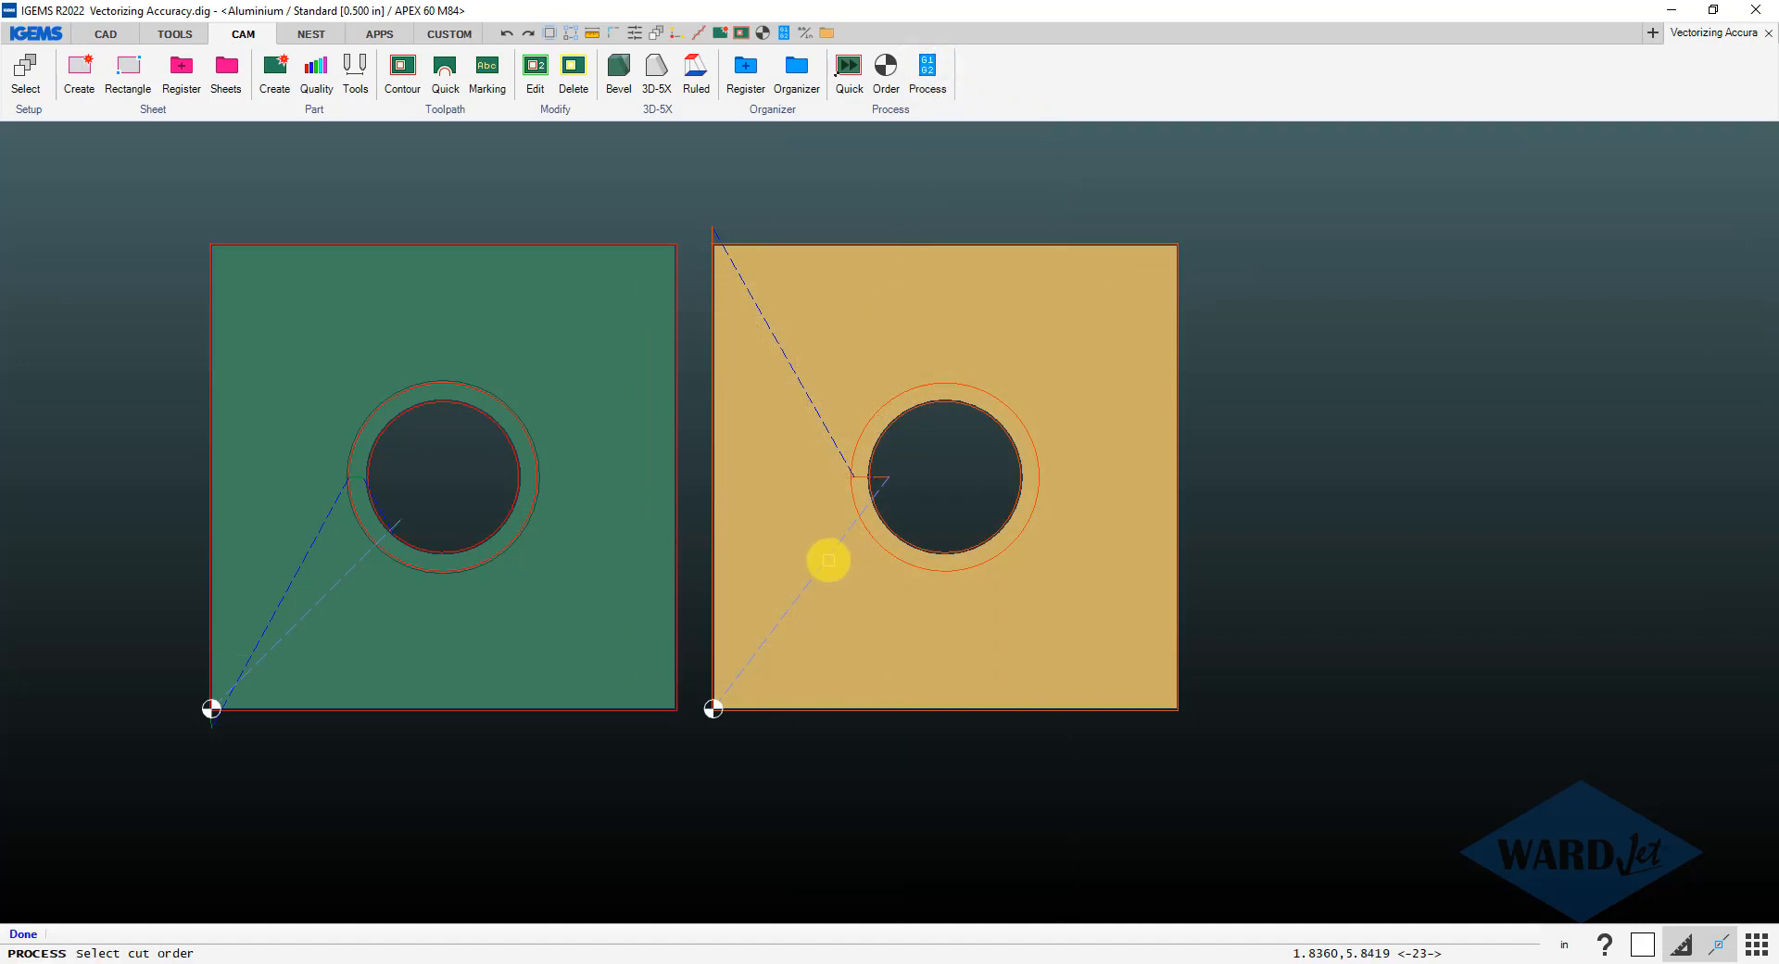
pyautogui.click(828, 560)
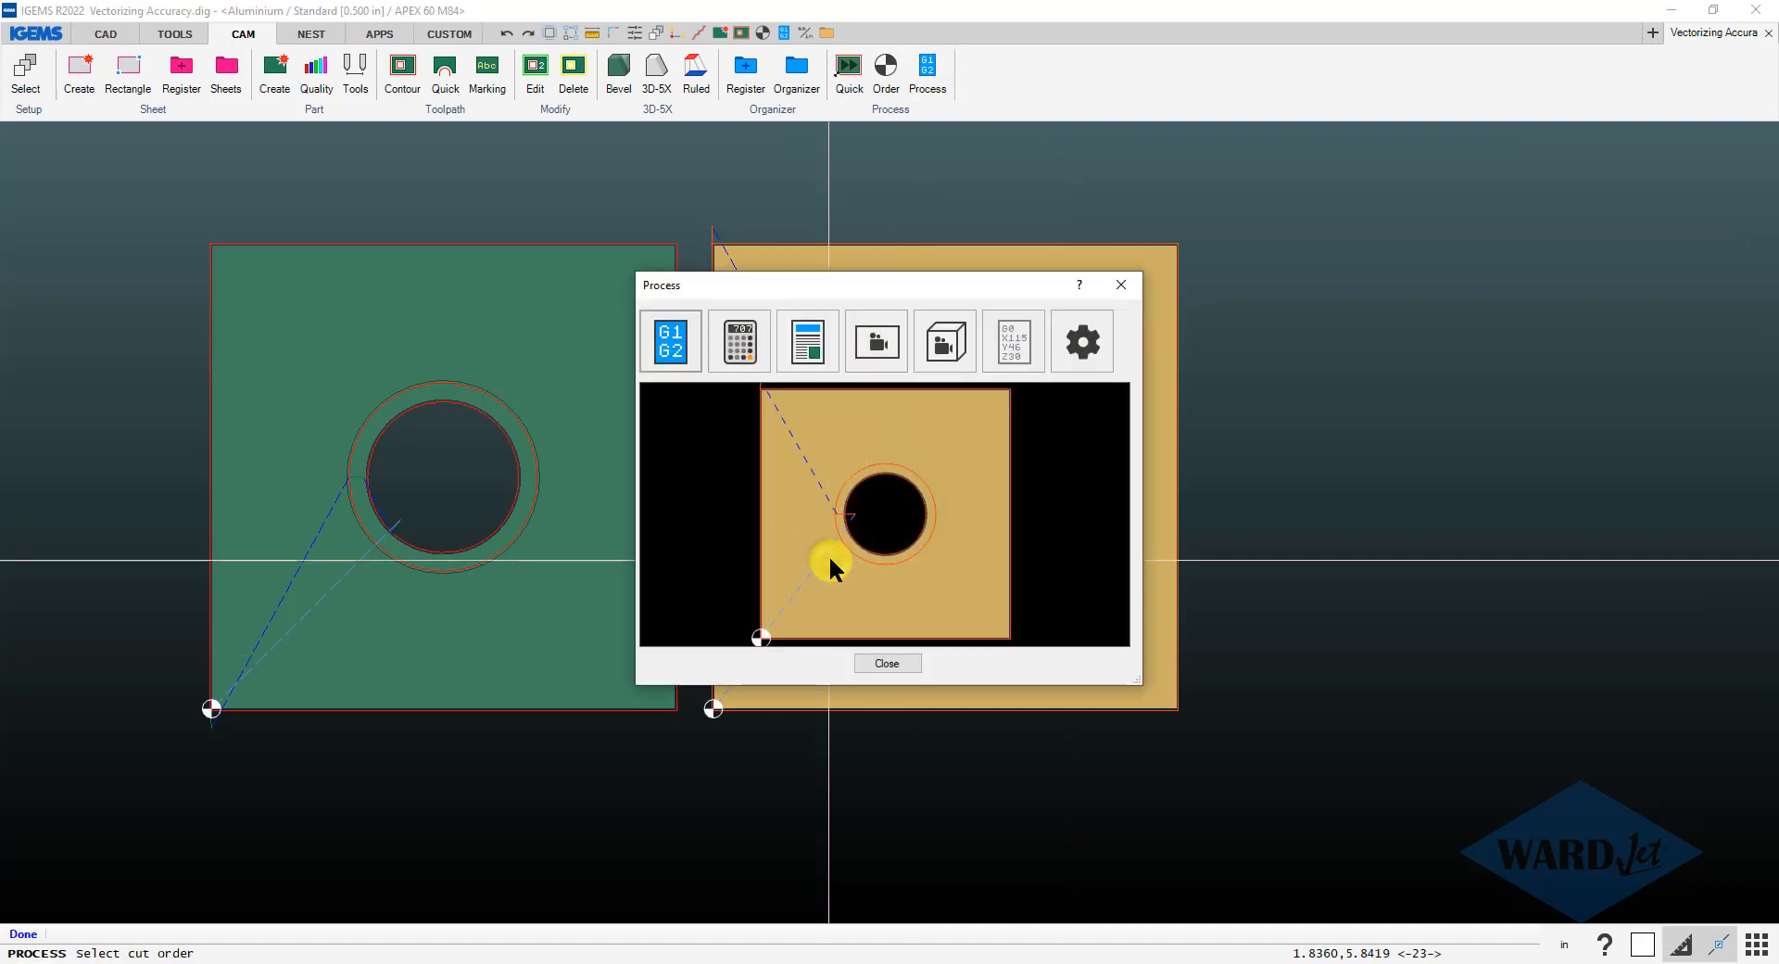
pyautogui.click(669, 357)
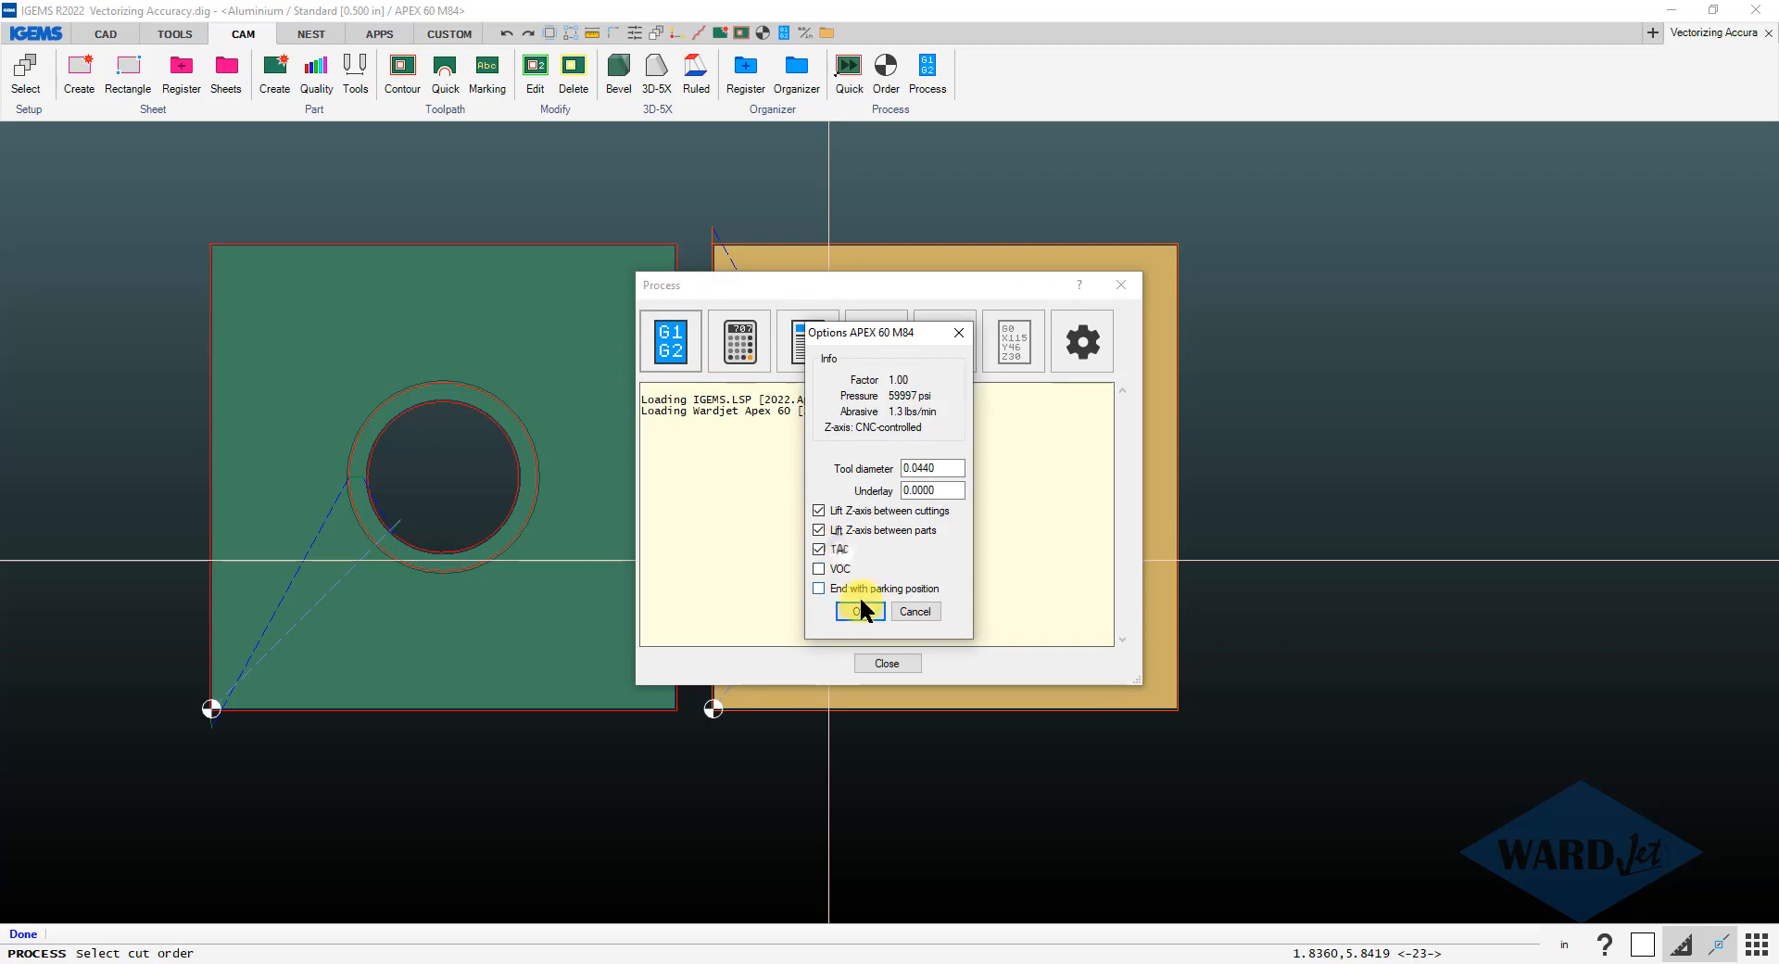
pyautogui.click(860, 610)
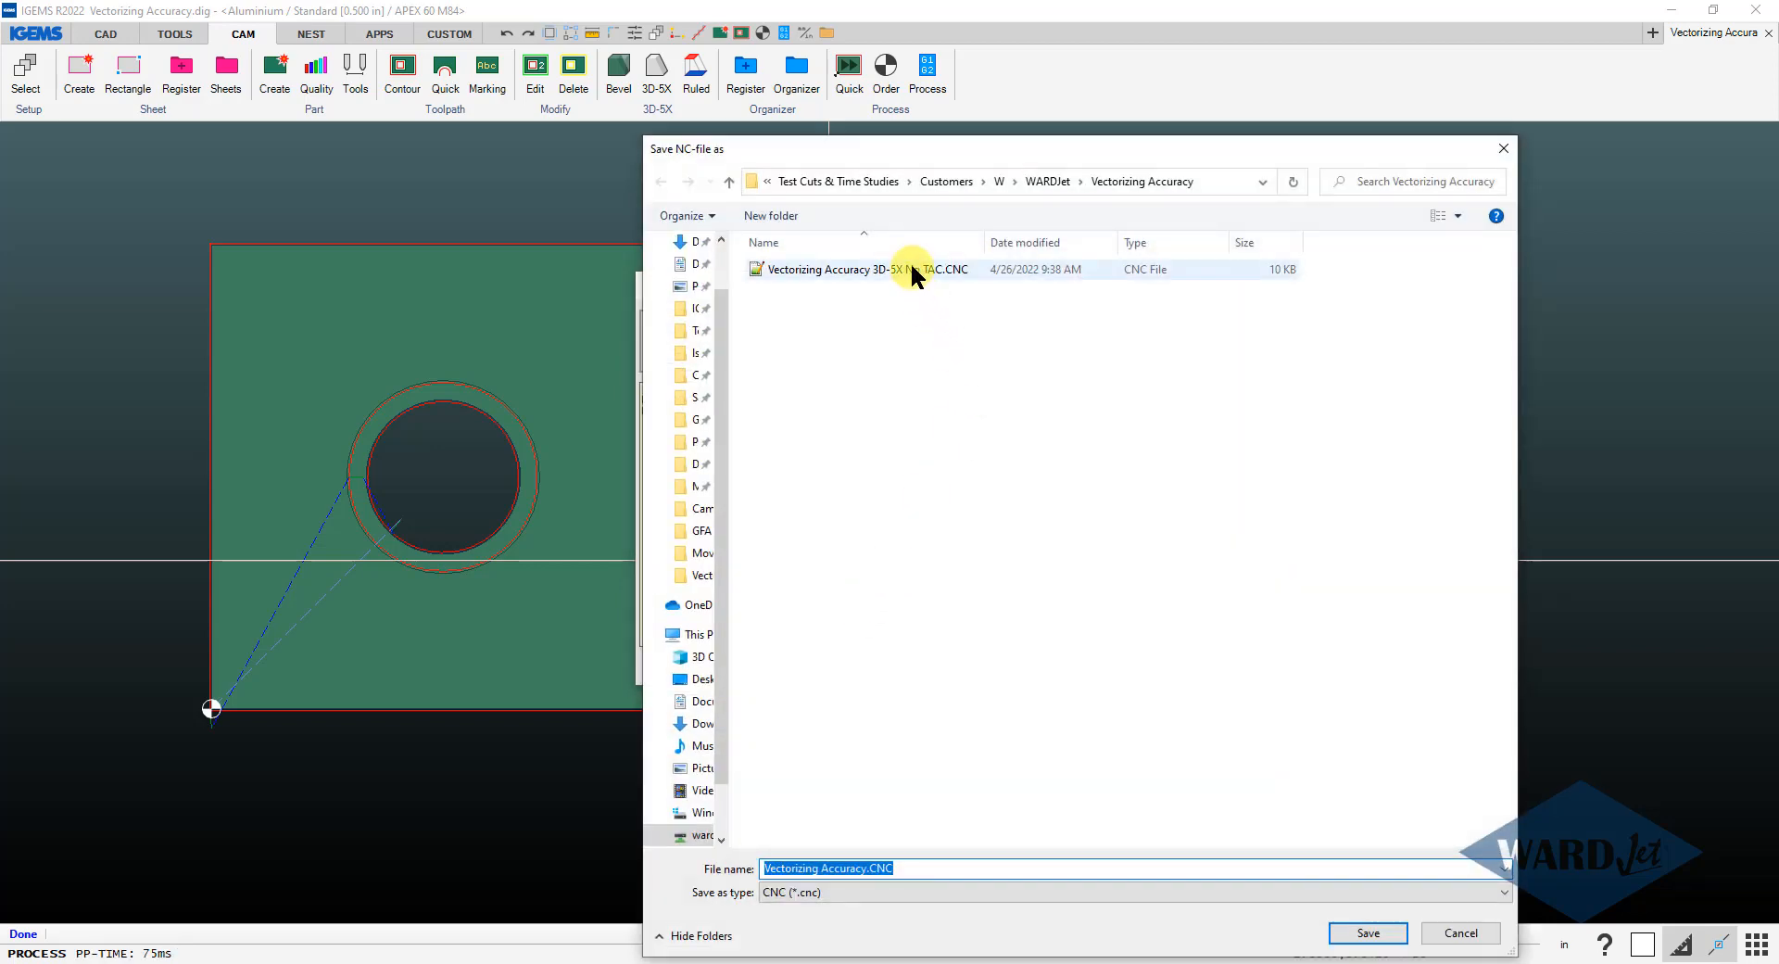
# - Save the NC file as Vectorizing Accuracy 3D-5X TAC.CNC with work offset G92, then close the Process dialog
pyautogui.click(910, 269)
pyautogui.click(916, 867)
pyautogui.click(918, 868)
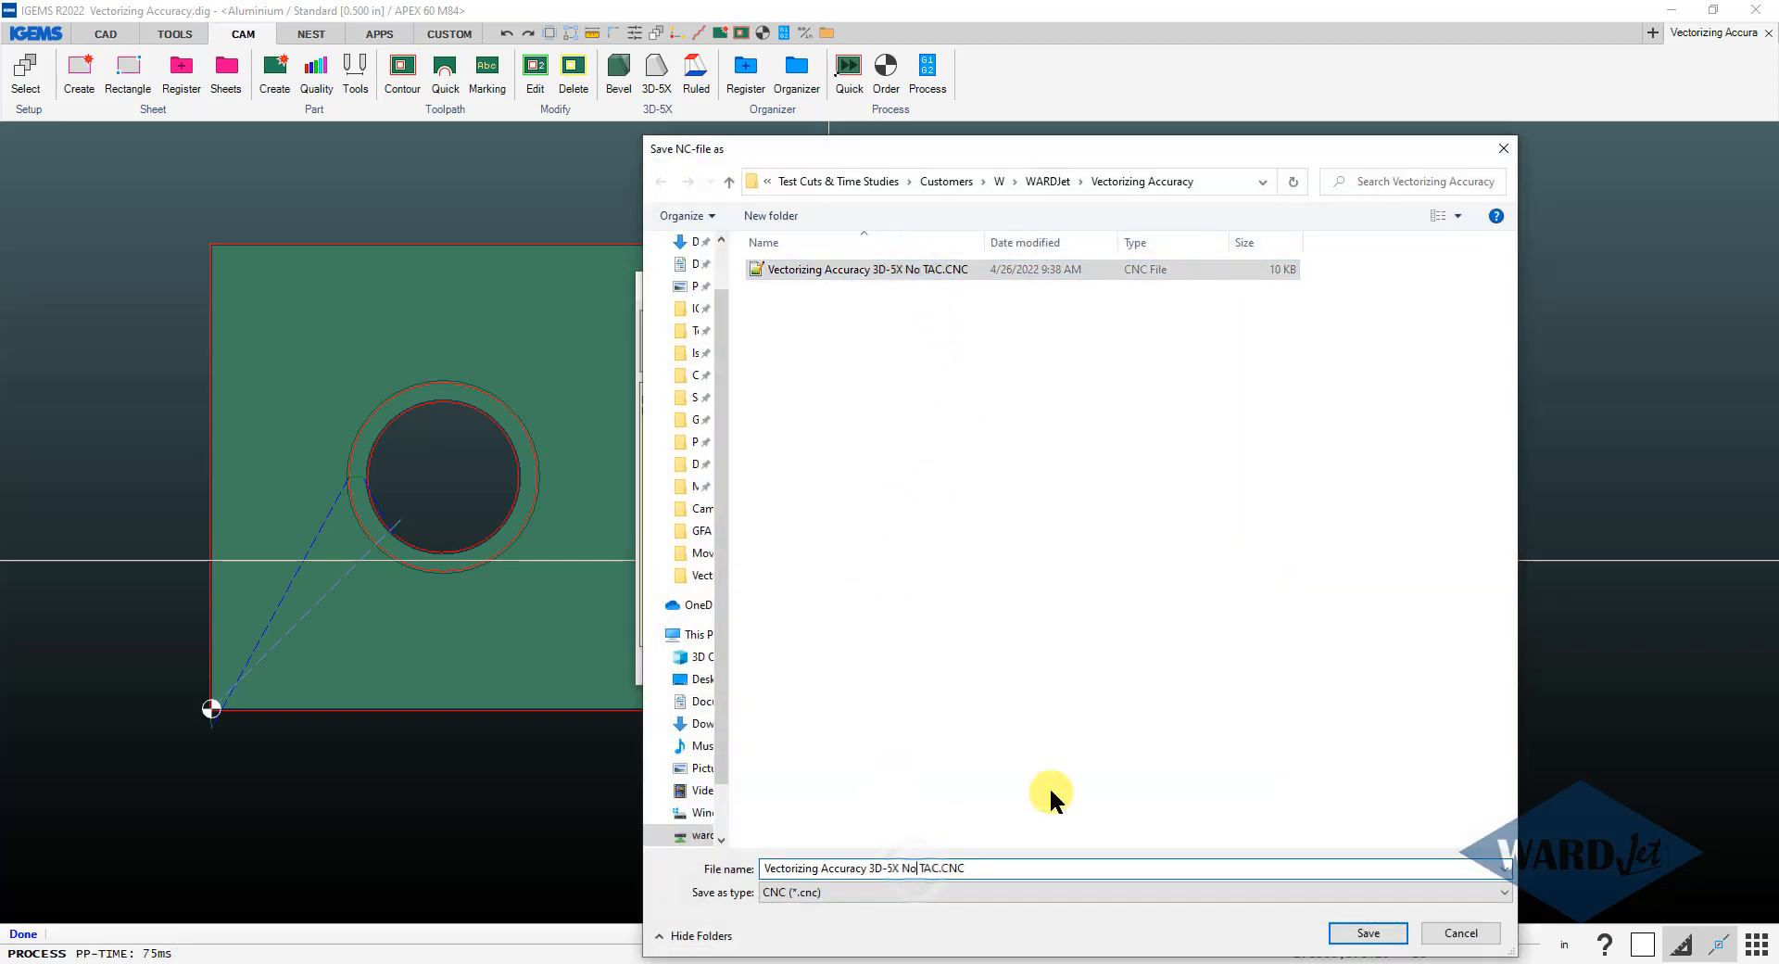
pyautogui.press('BackSpace')
pyautogui.press('BackSpace')
pyautogui.press('BackSpace')
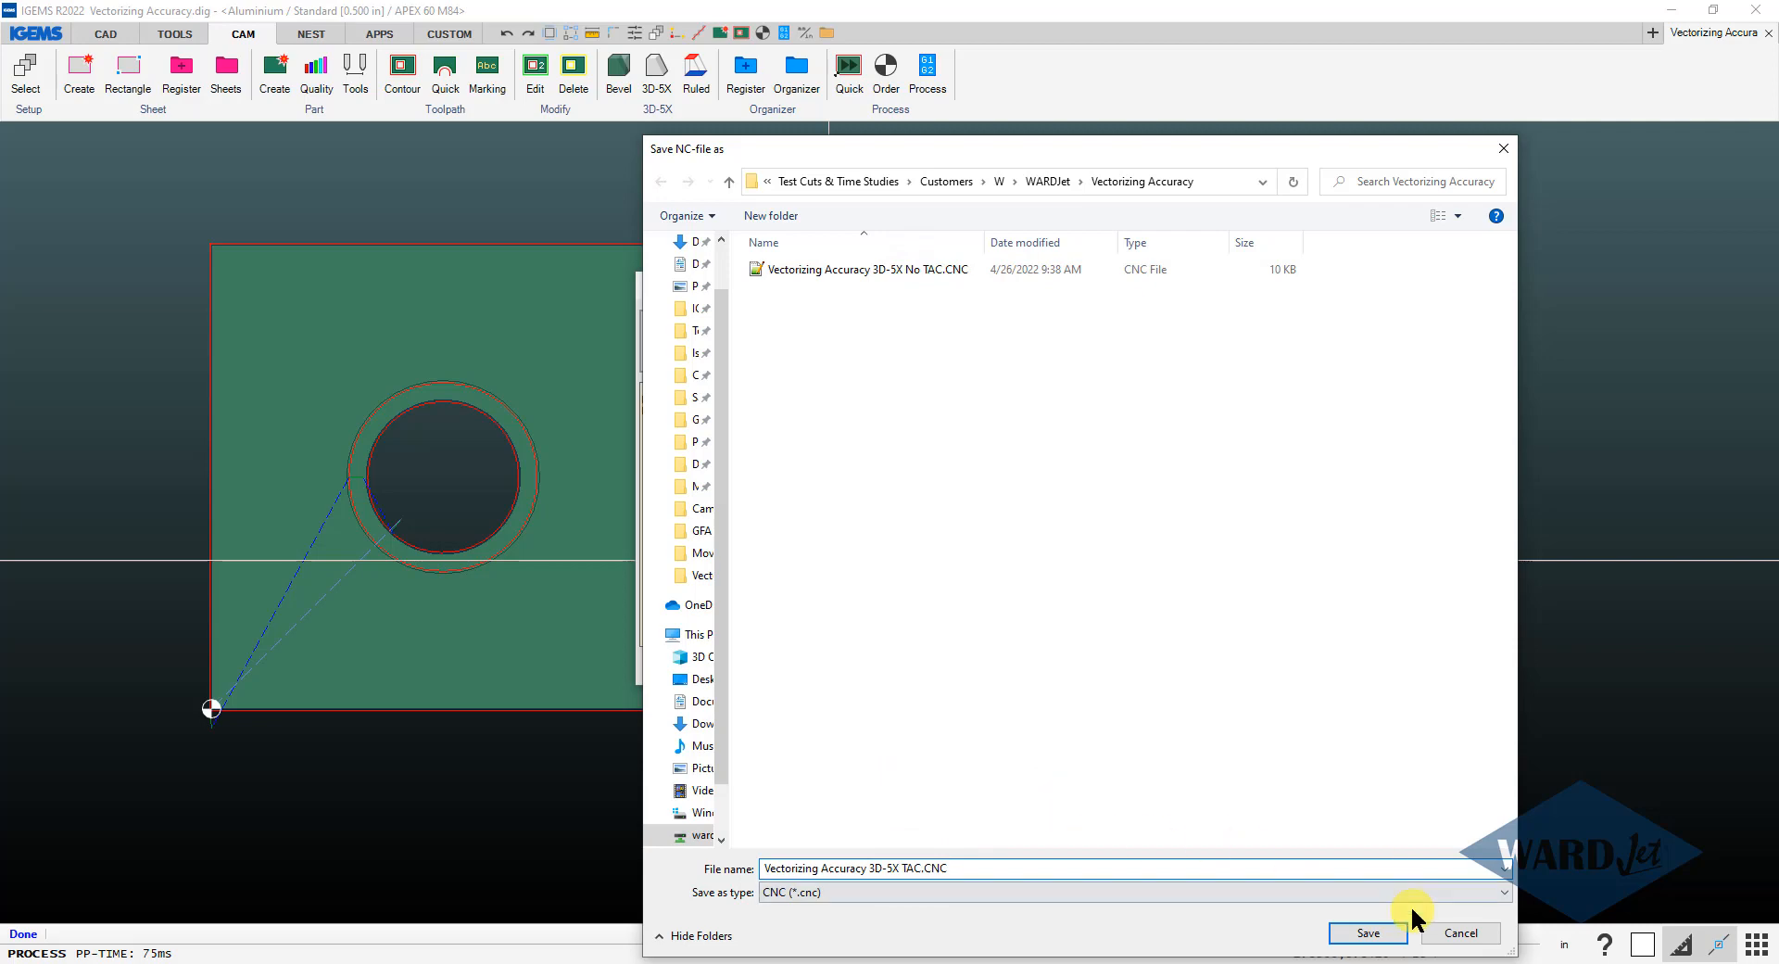
pyautogui.click(1381, 931)
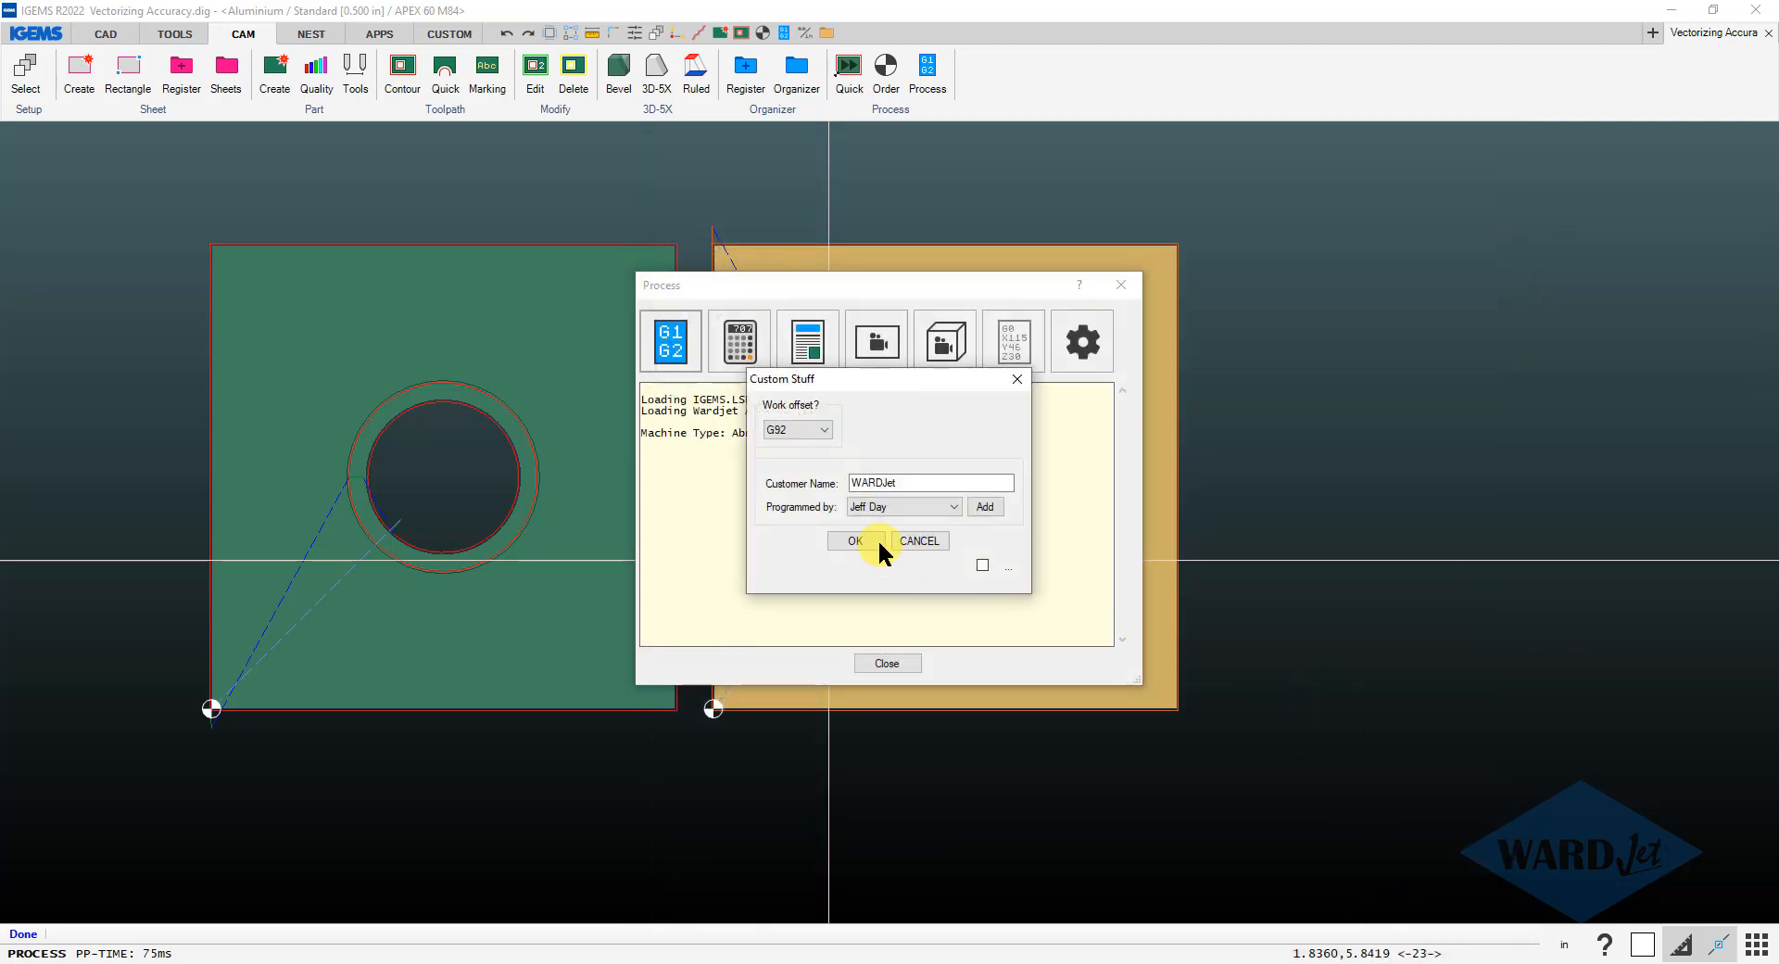
pyautogui.click(878, 544)
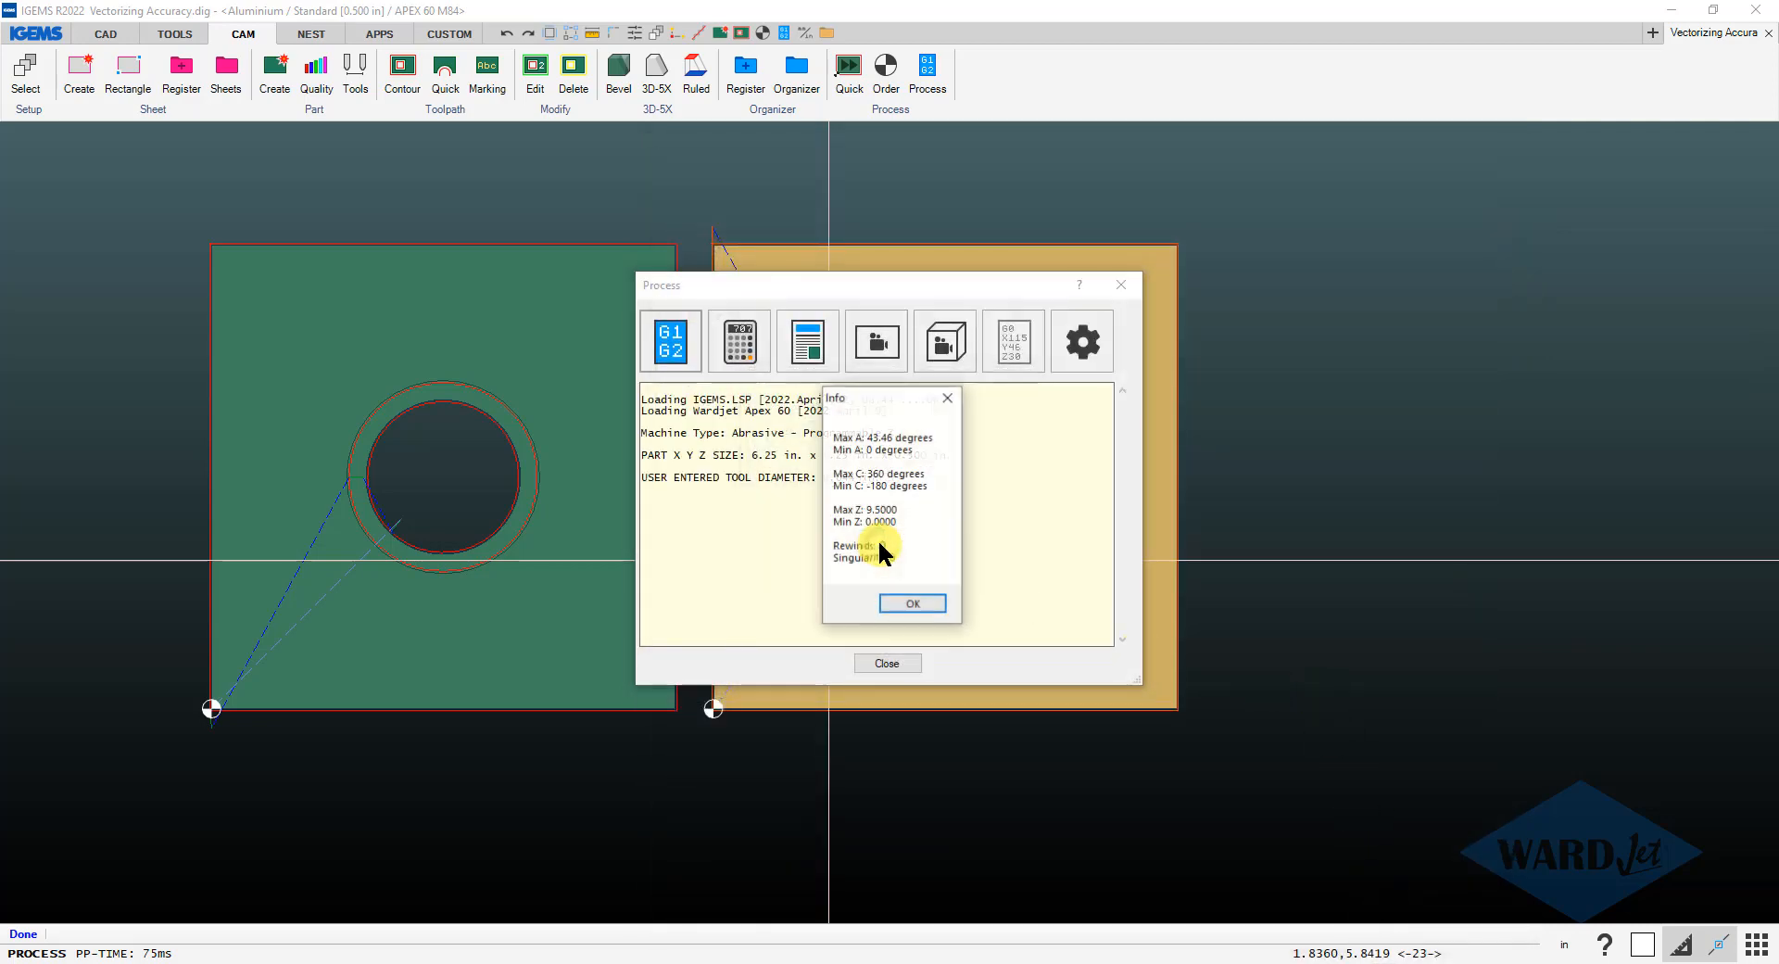
pyautogui.click(887, 663)
# - Load Vectorizing Accuracy 3D-5X TAC.CNC into the NC reader, placed beside the tan part, and enlarge the code window
pyautogui.moveTo(902, 637); pyautogui.dragTo(542, 659, button='middle')
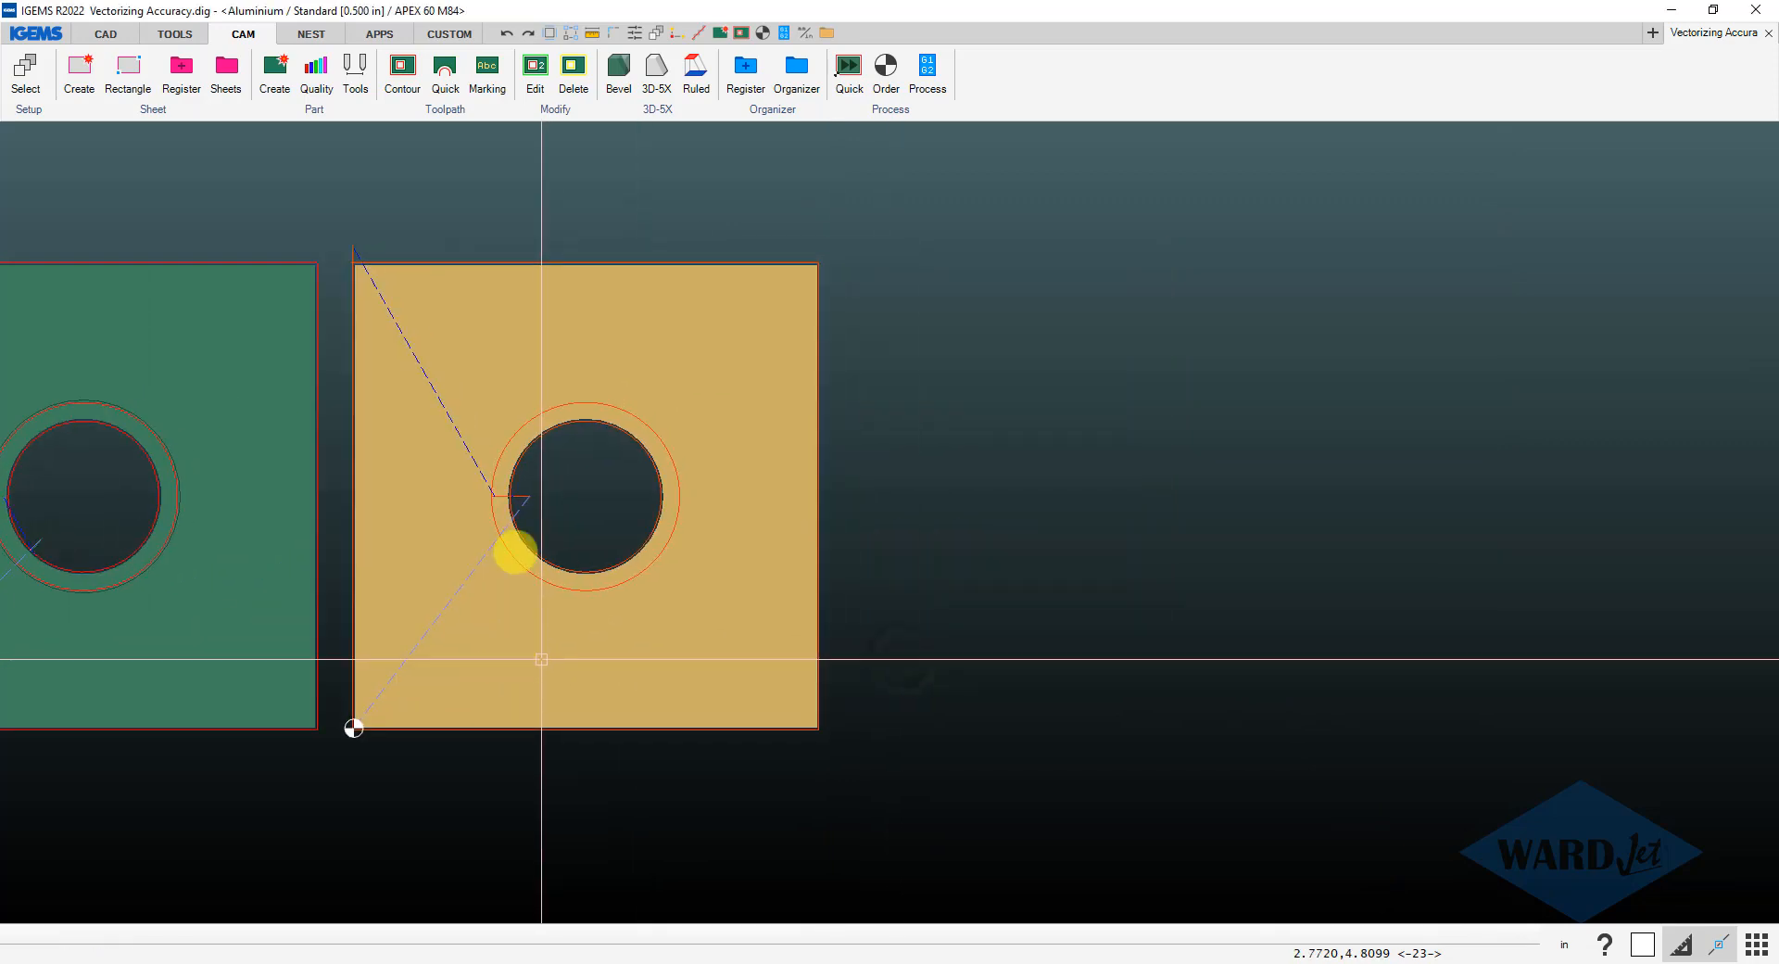
pyautogui.click(175, 34)
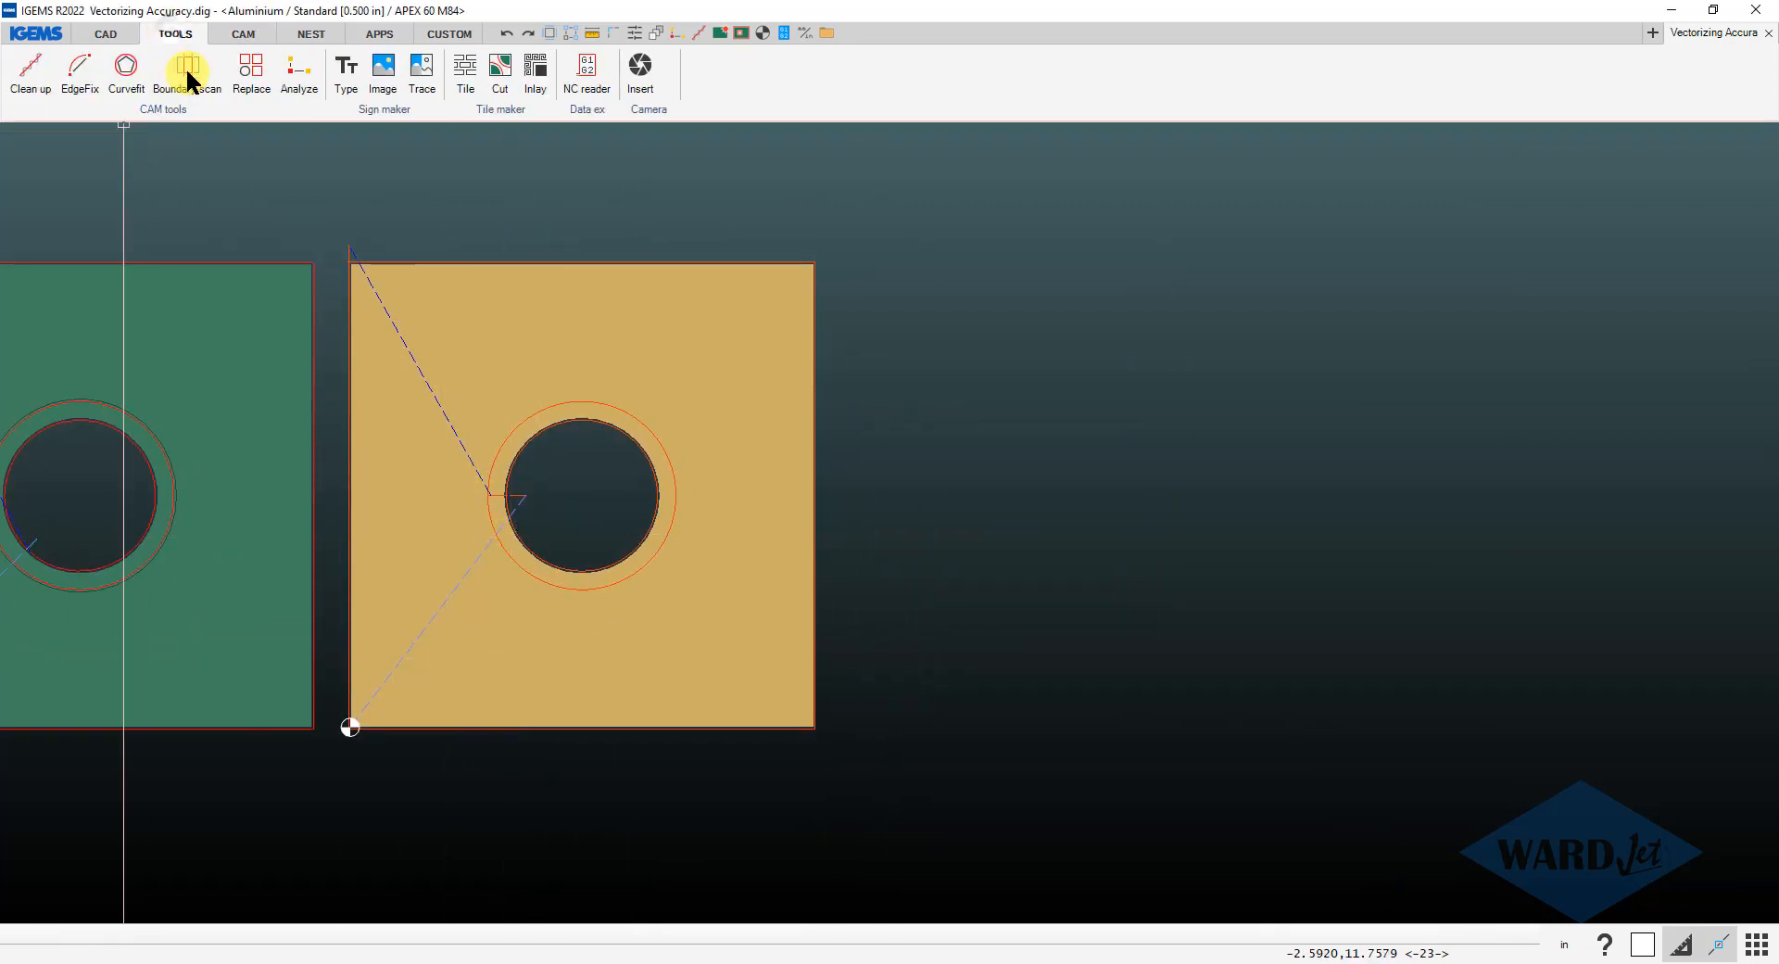
pyautogui.click(585, 78)
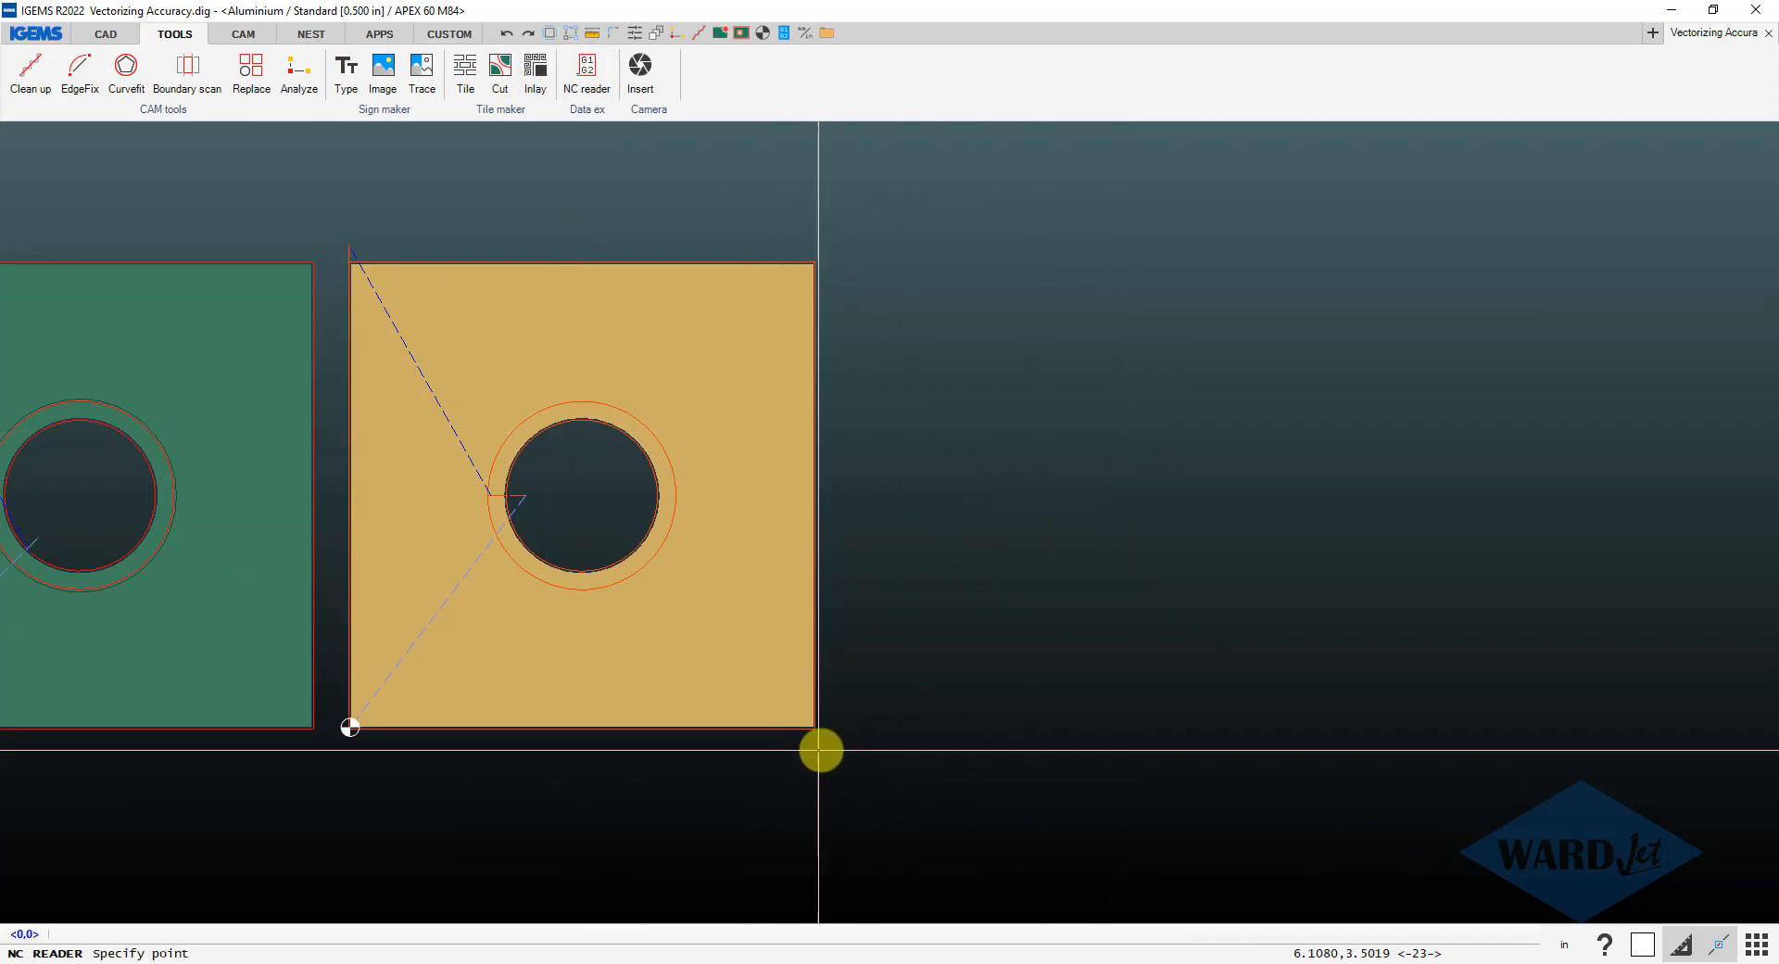
pyautogui.click(882, 732)
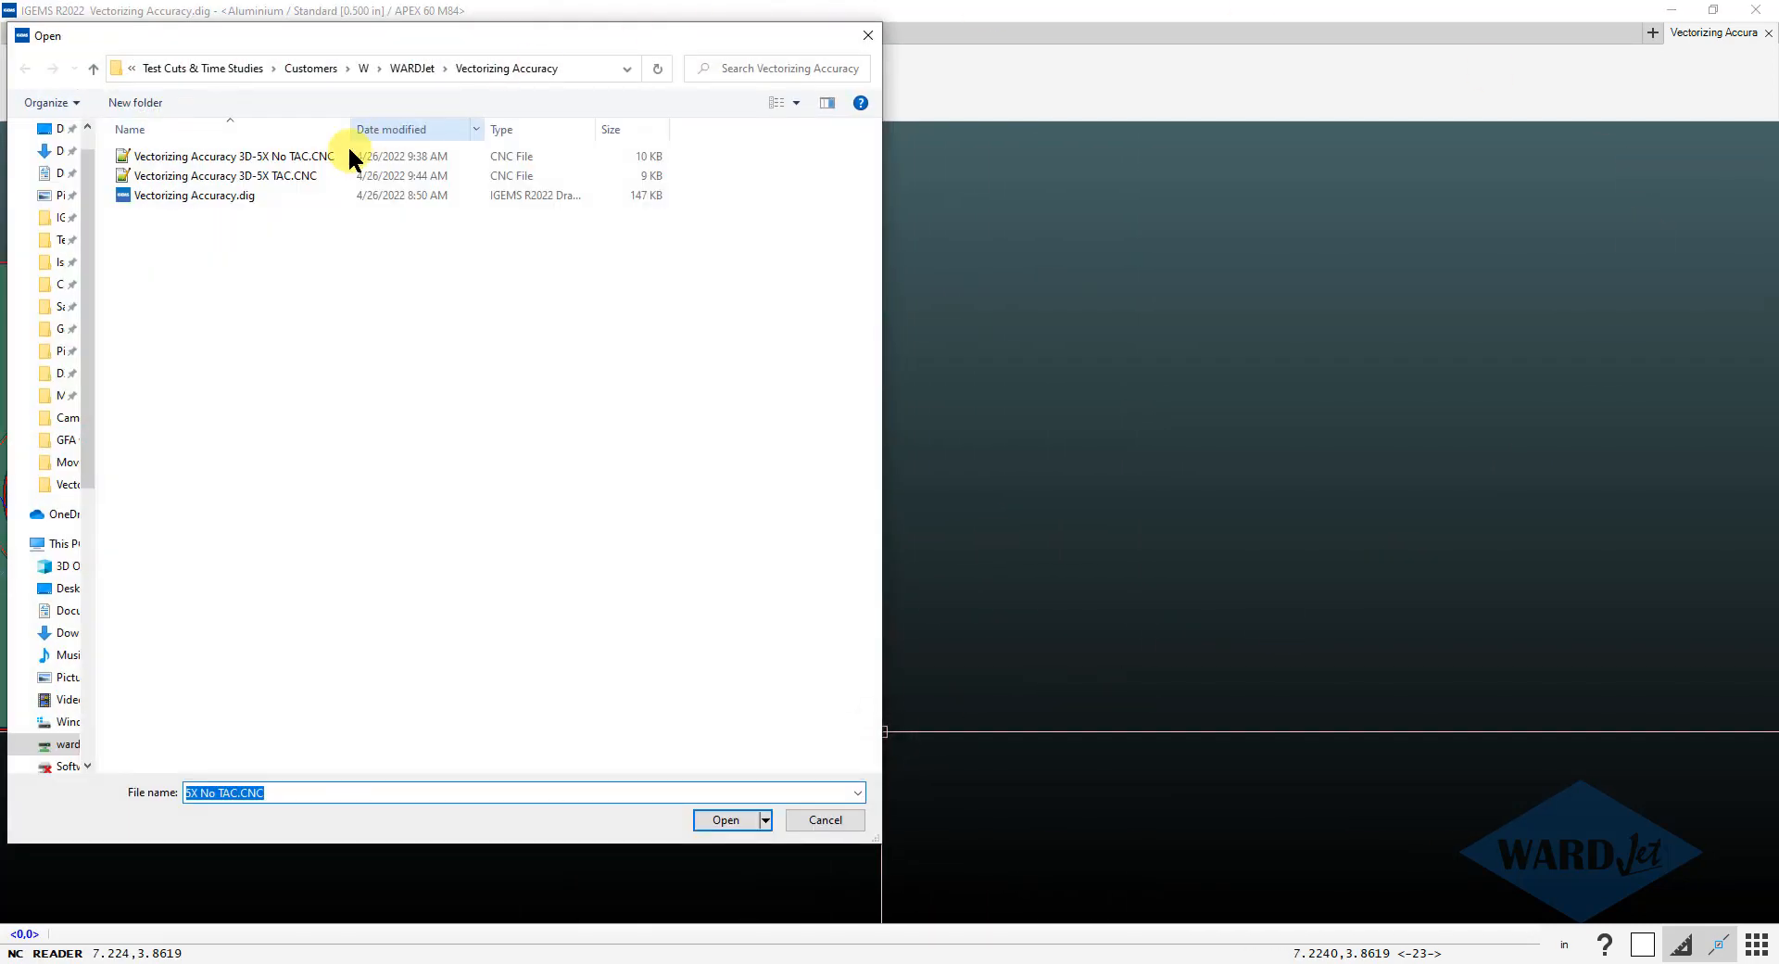
pyautogui.doubleClick(274, 173)
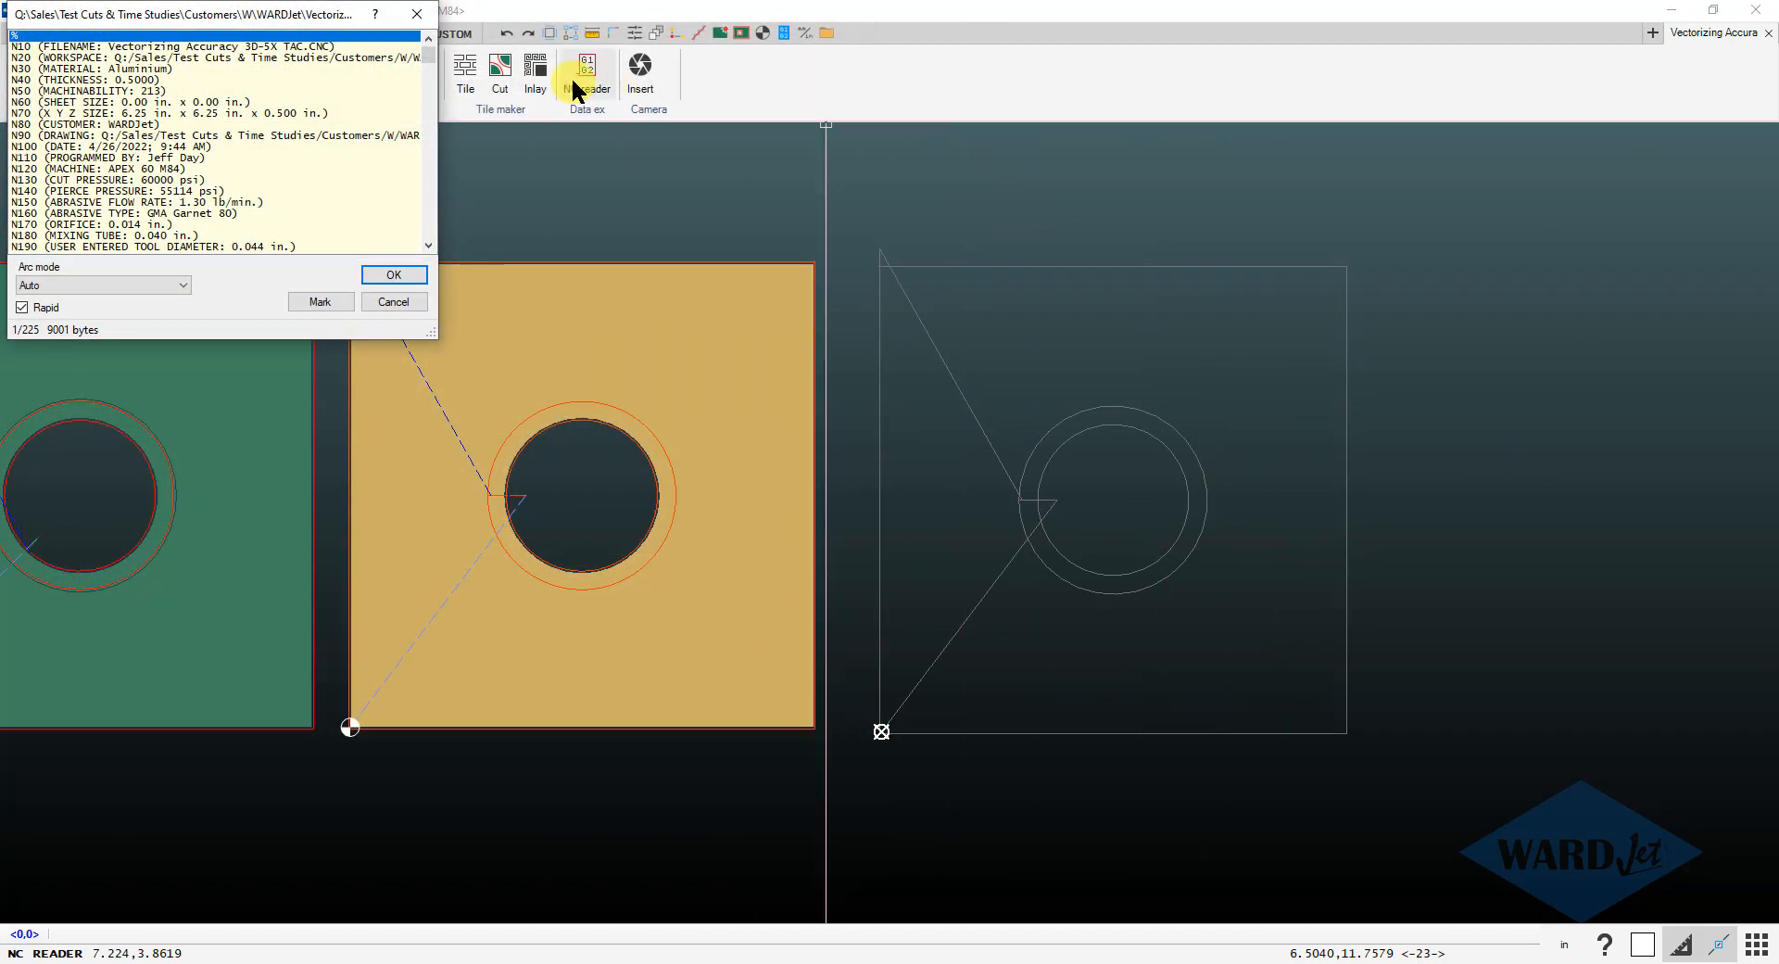
pyautogui.moveTo(435, 336); pyautogui.dragTo(489, 896)
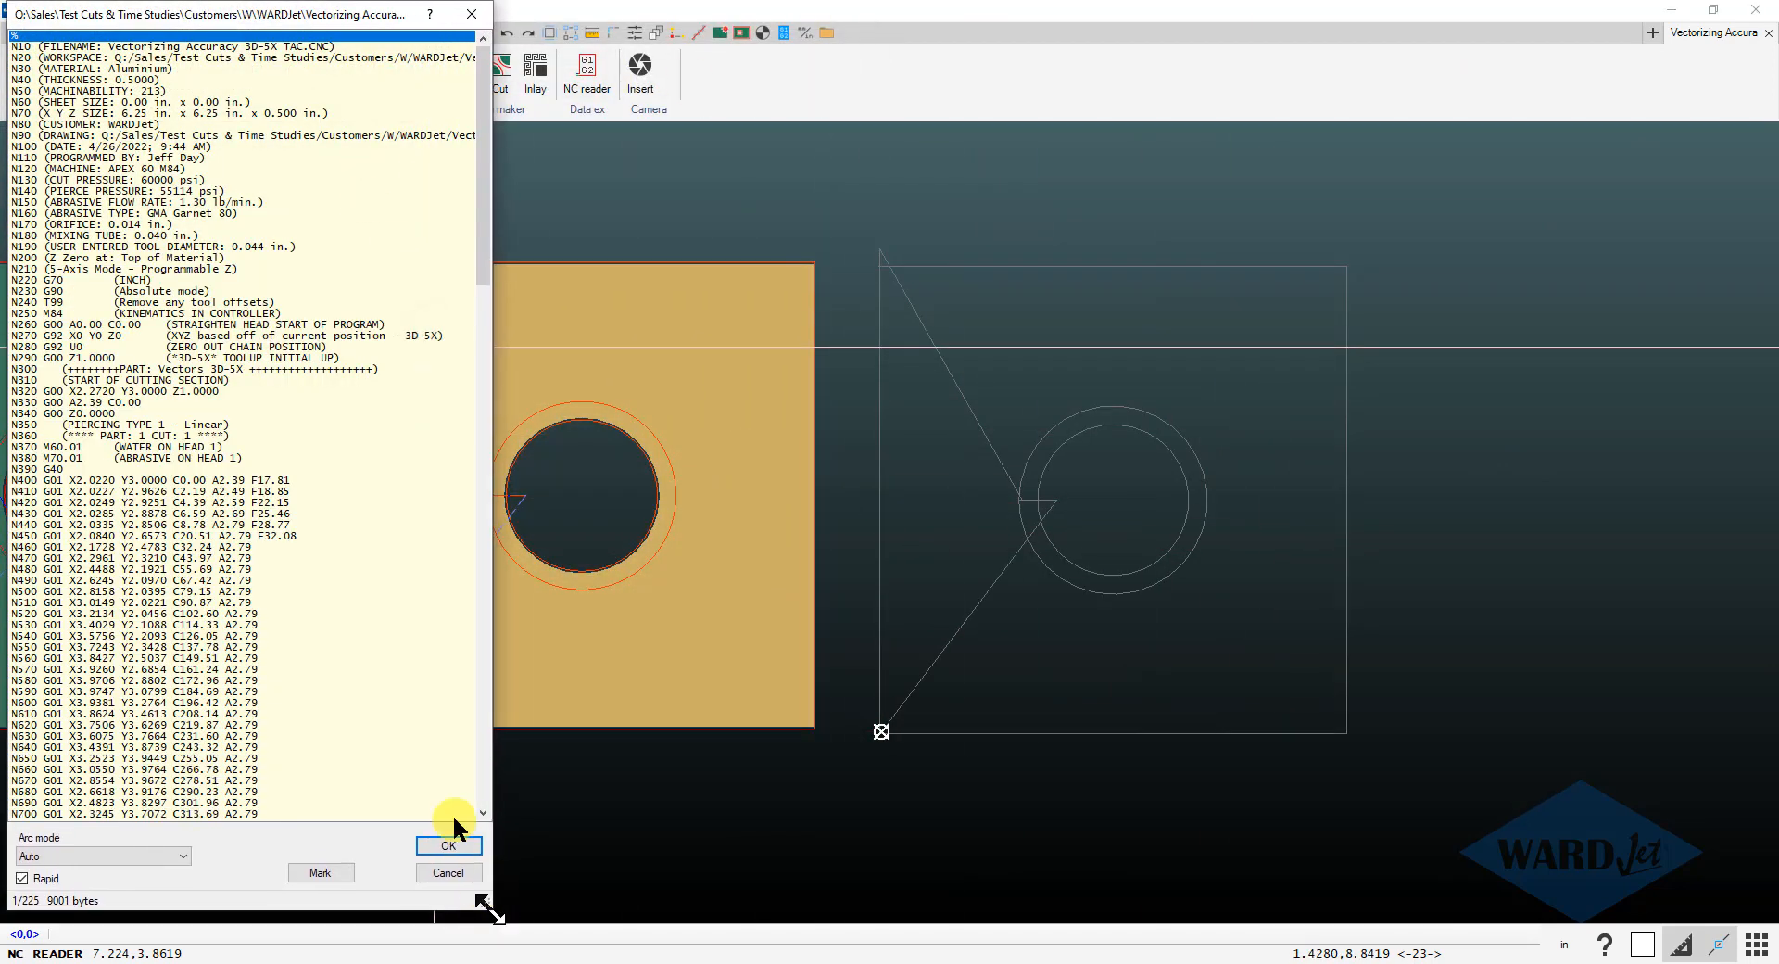
# - Examine the hole's code lines from the start of the cut to N650 against the plotted path, and insert the path into the drawing
pyautogui.click(174, 502)
pyautogui.click(179, 569)
pyautogui.scroll(5, 1014, 597)
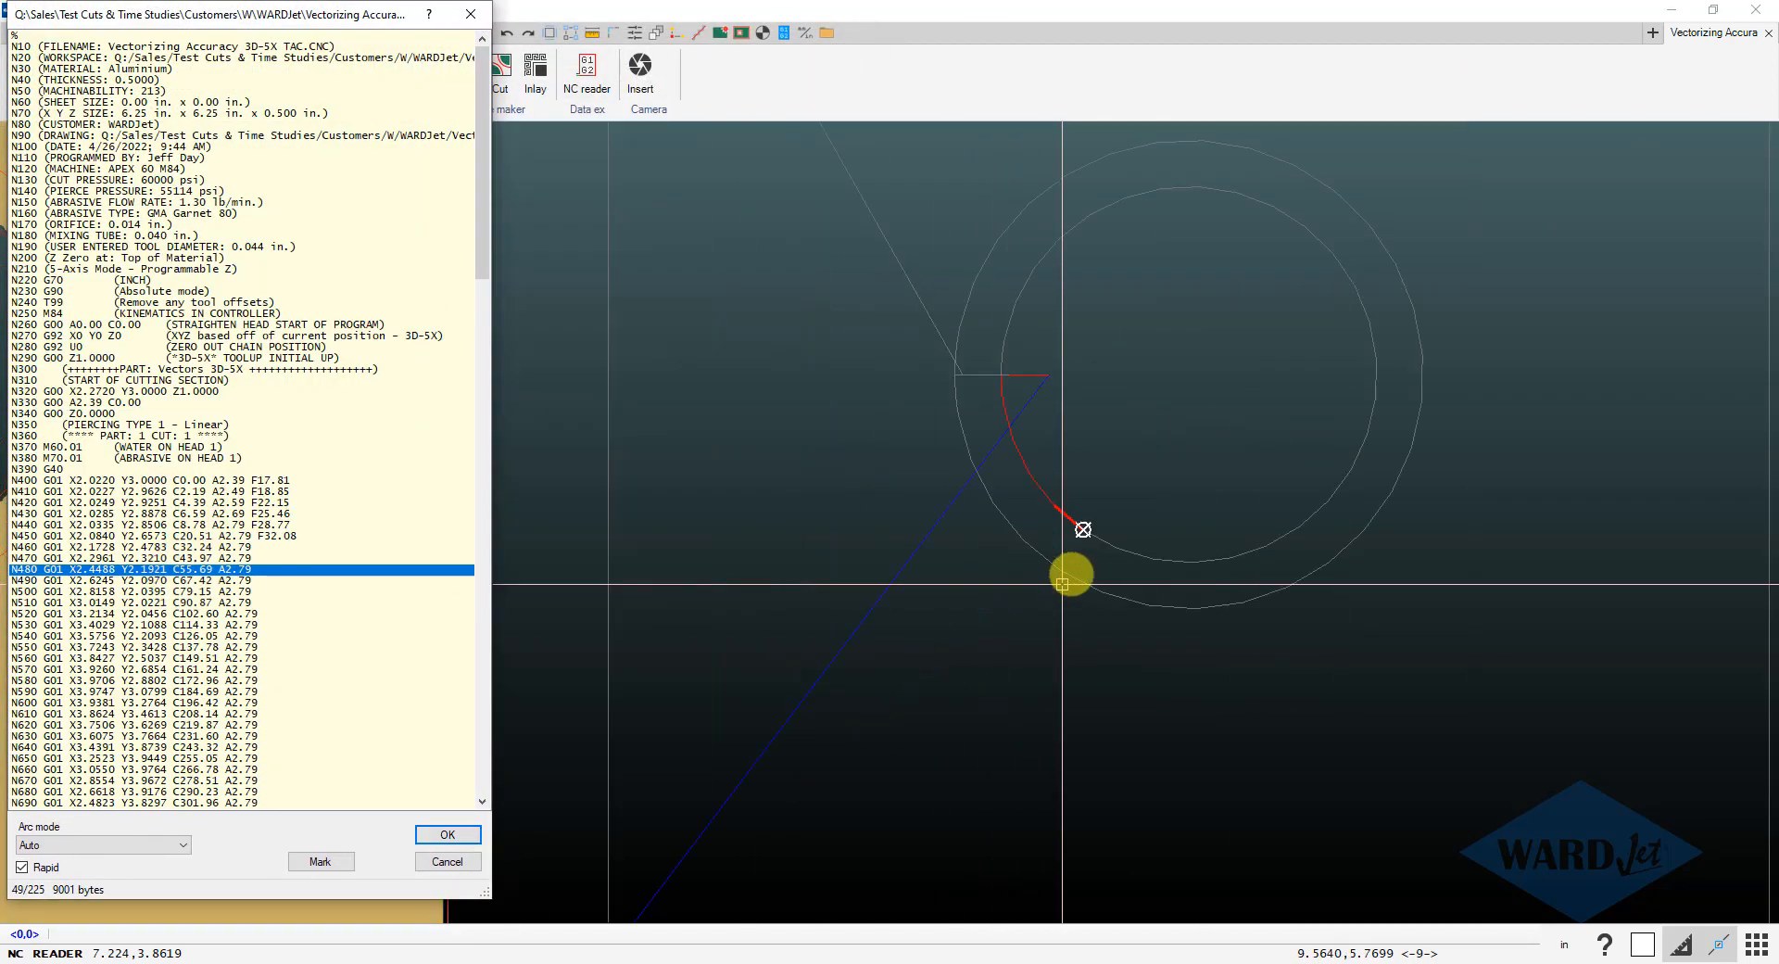
pyautogui.click(204, 580)
pyautogui.click(200, 668)
pyautogui.scroll(-5, 1183, 607)
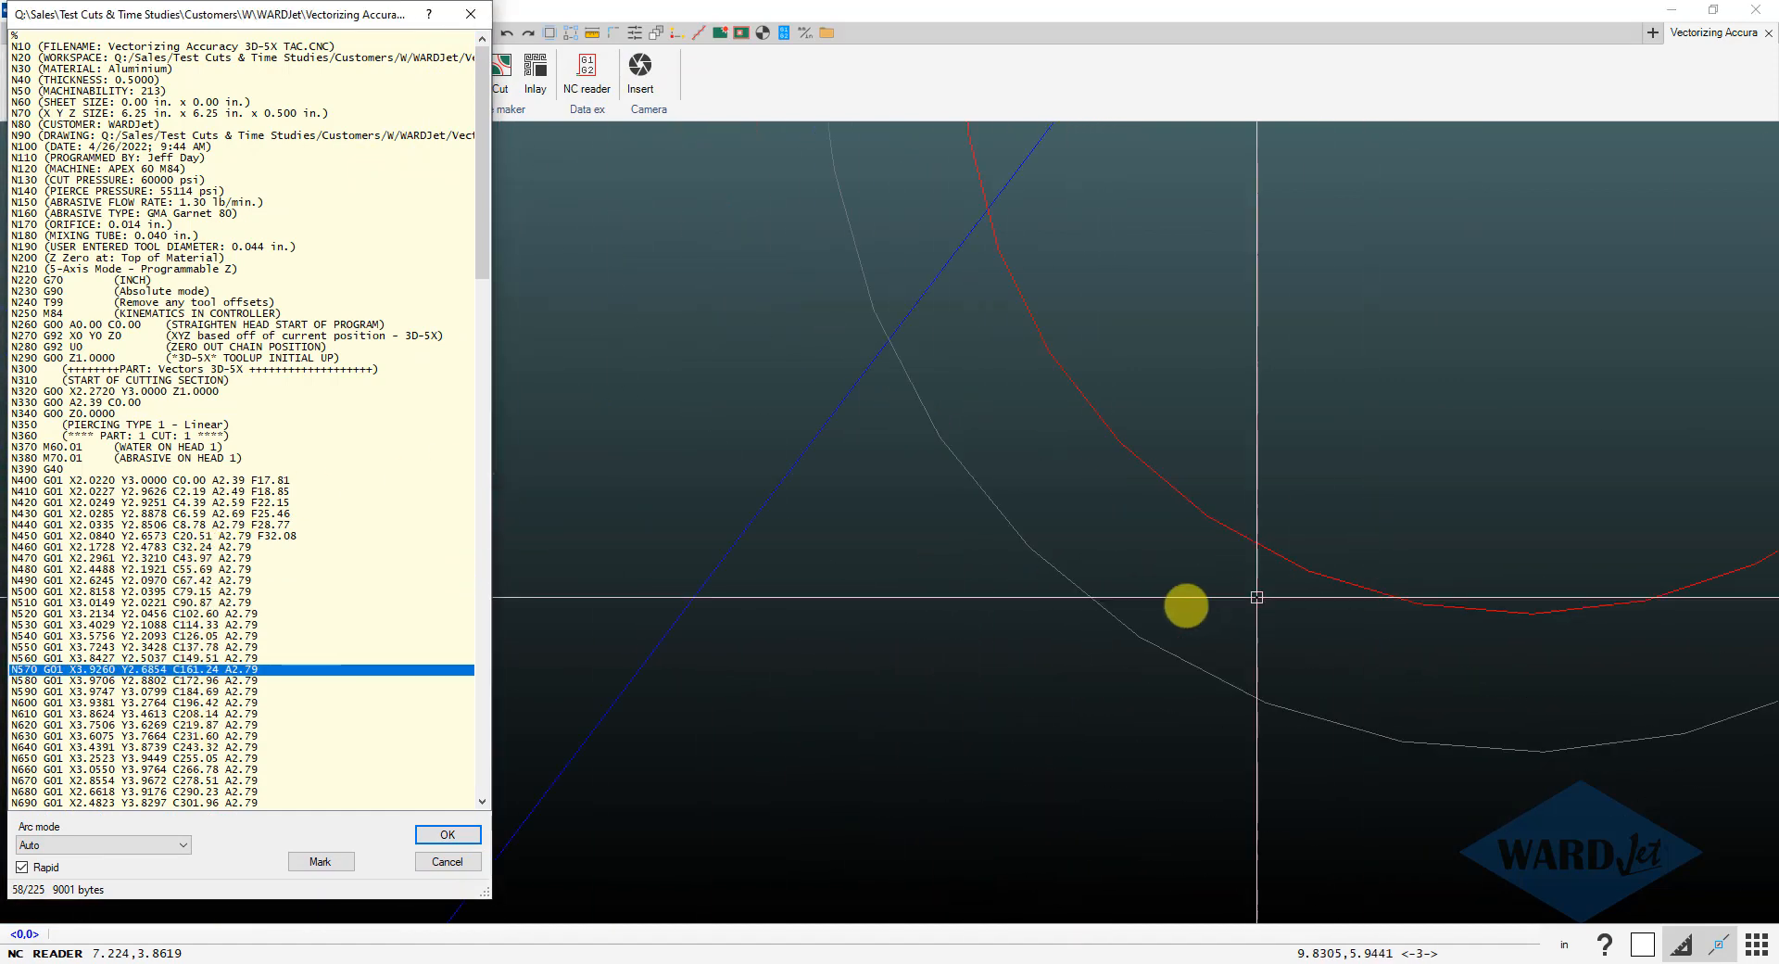
pyautogui.moveTo(130, 675); pyautogui.dragTo(167, 759)
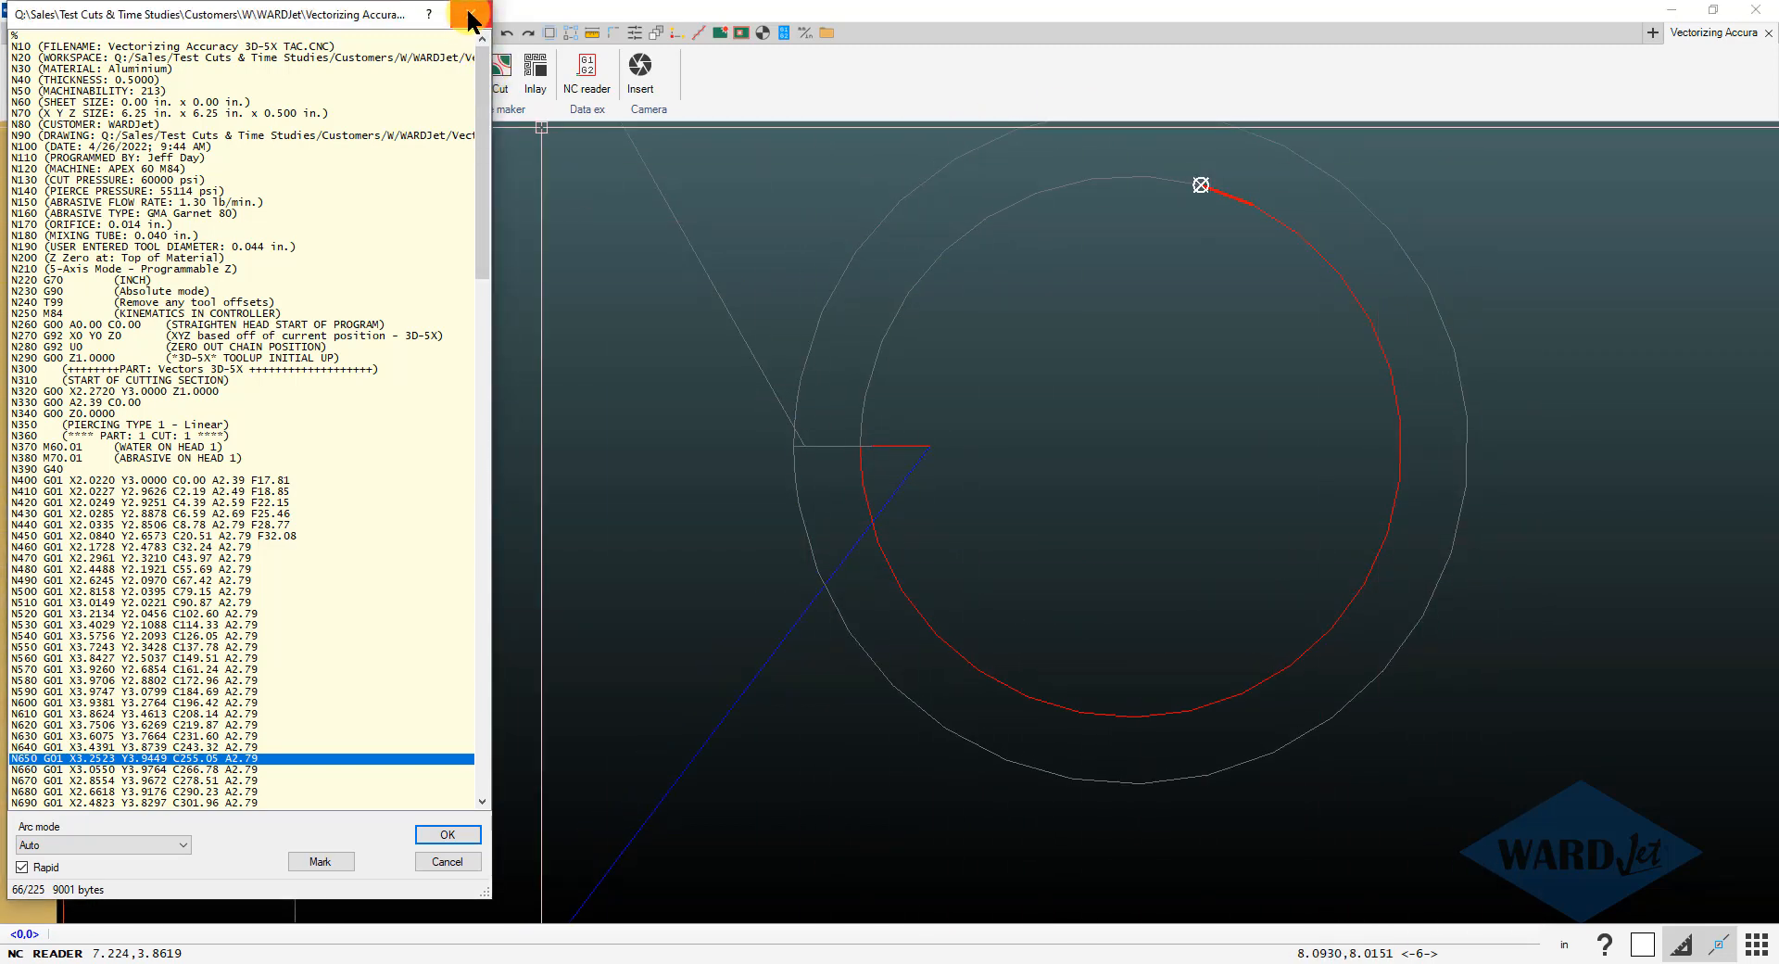
pyautogui.click(454, 832)
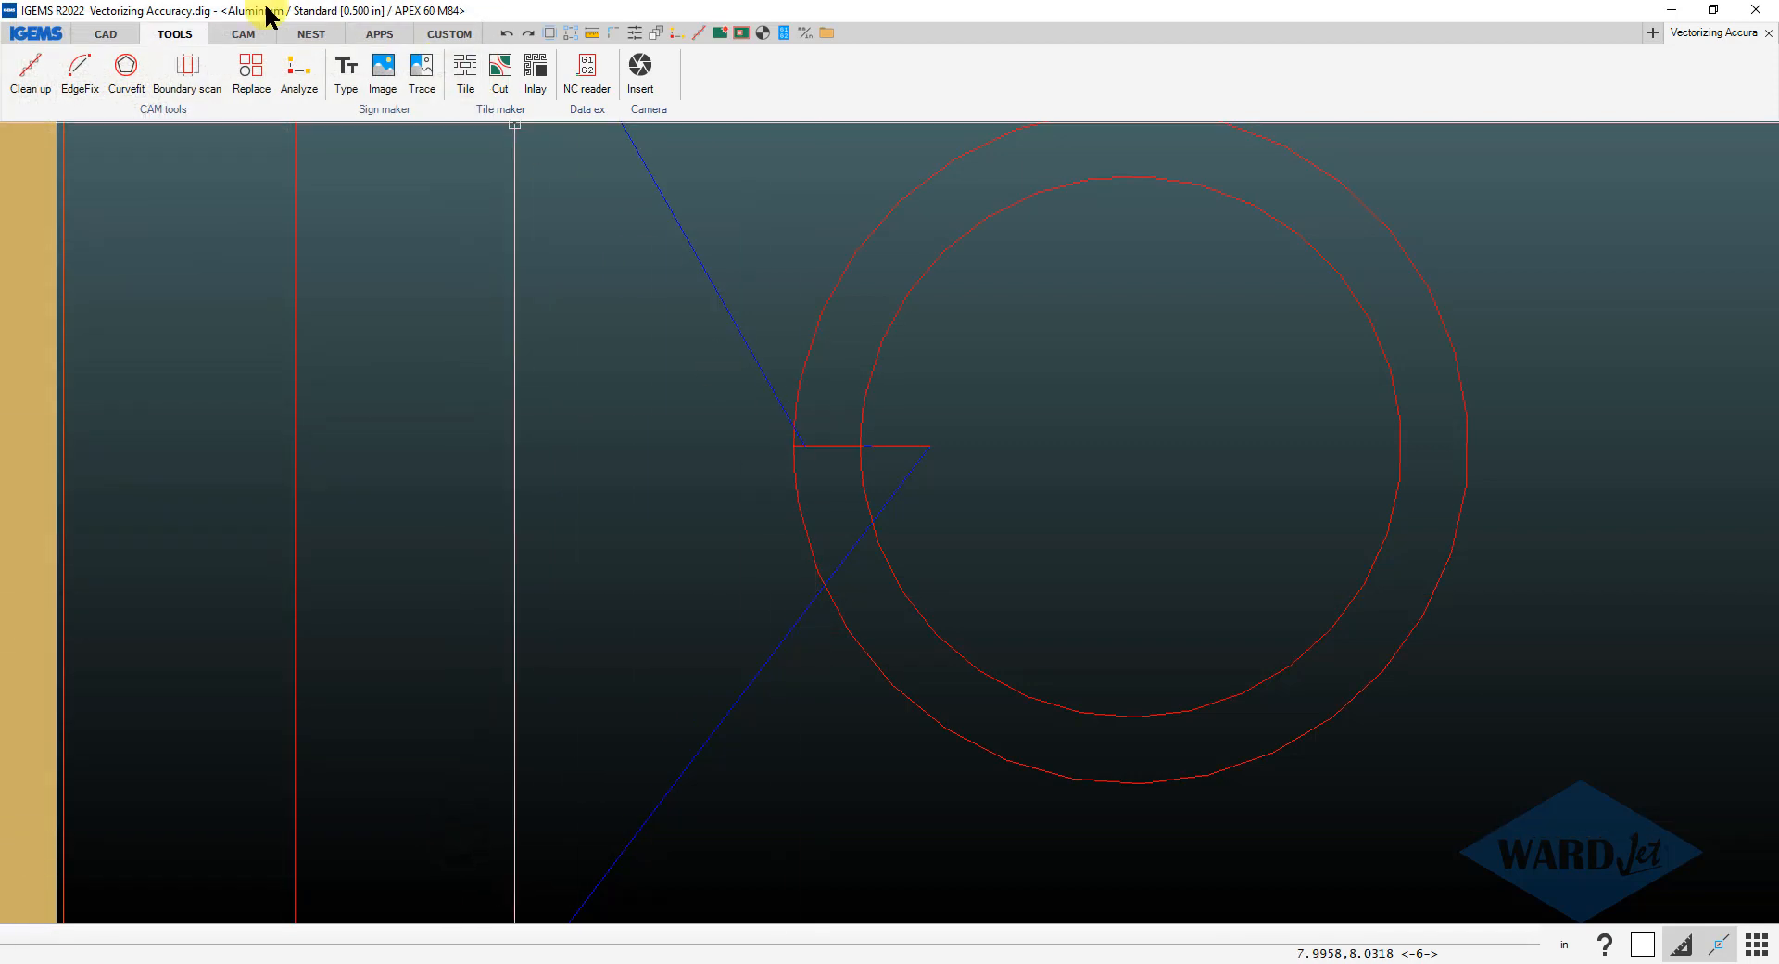
# - Dimension one line segment on the outer circle of the imported toolpath
pyautogui.click(106, 34)
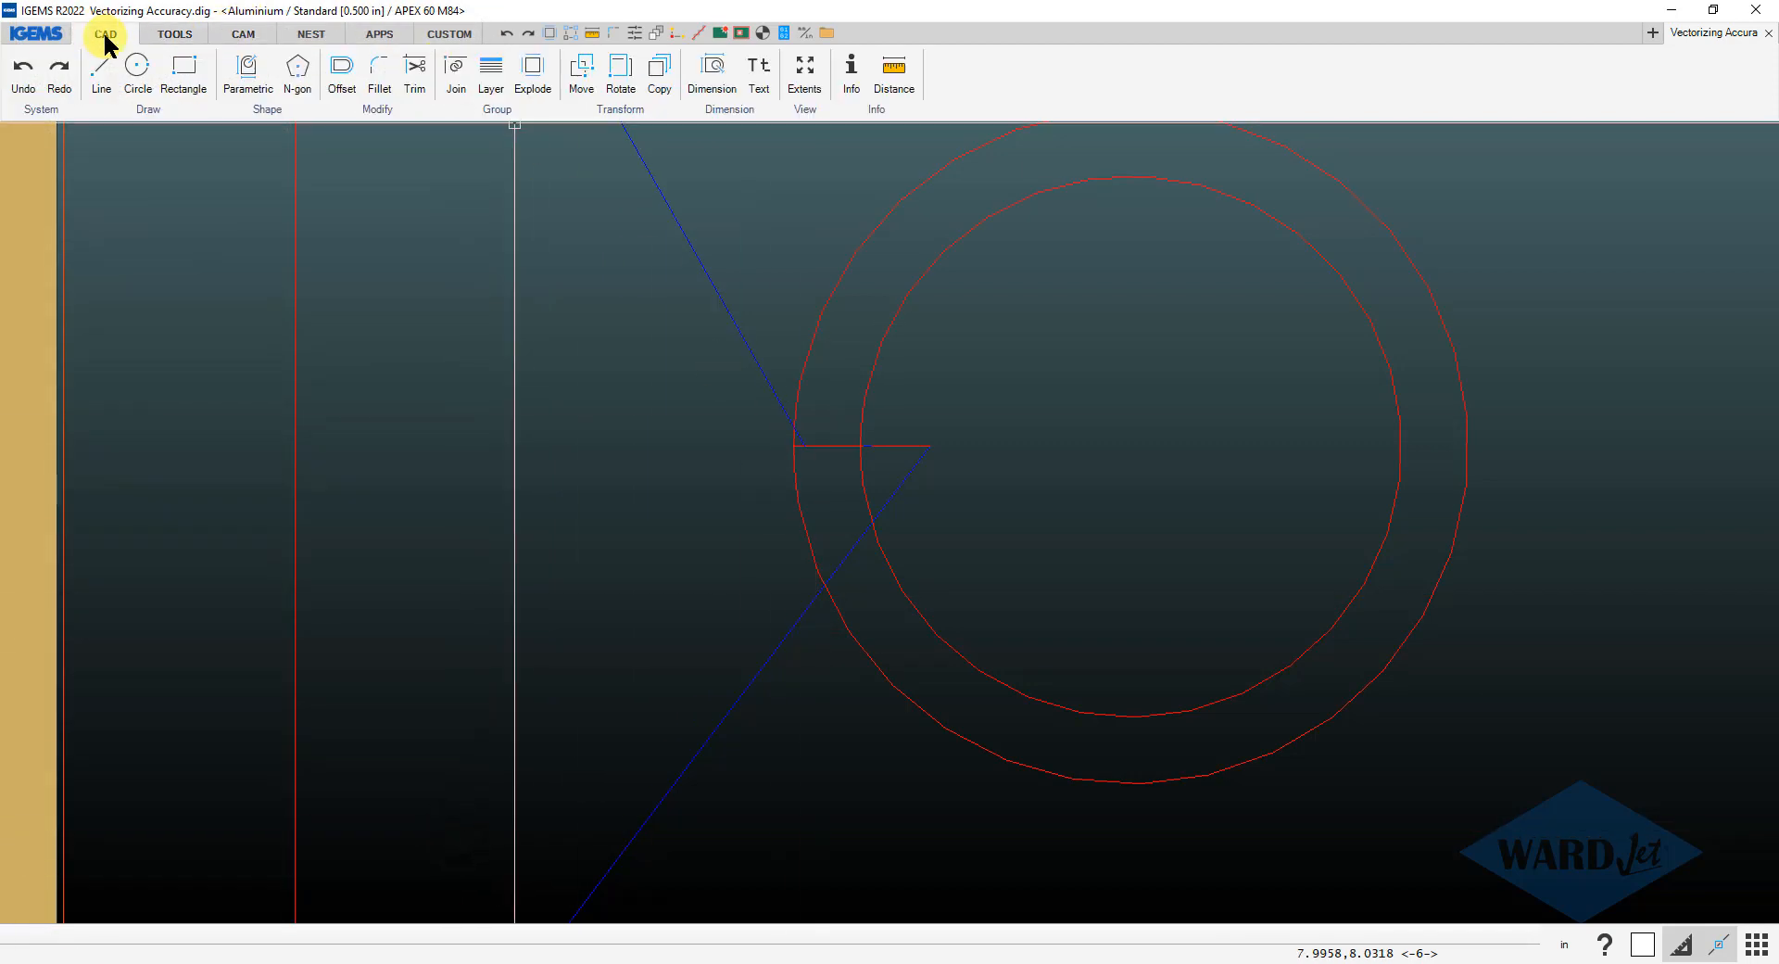
pyautogui.click(706, 74)
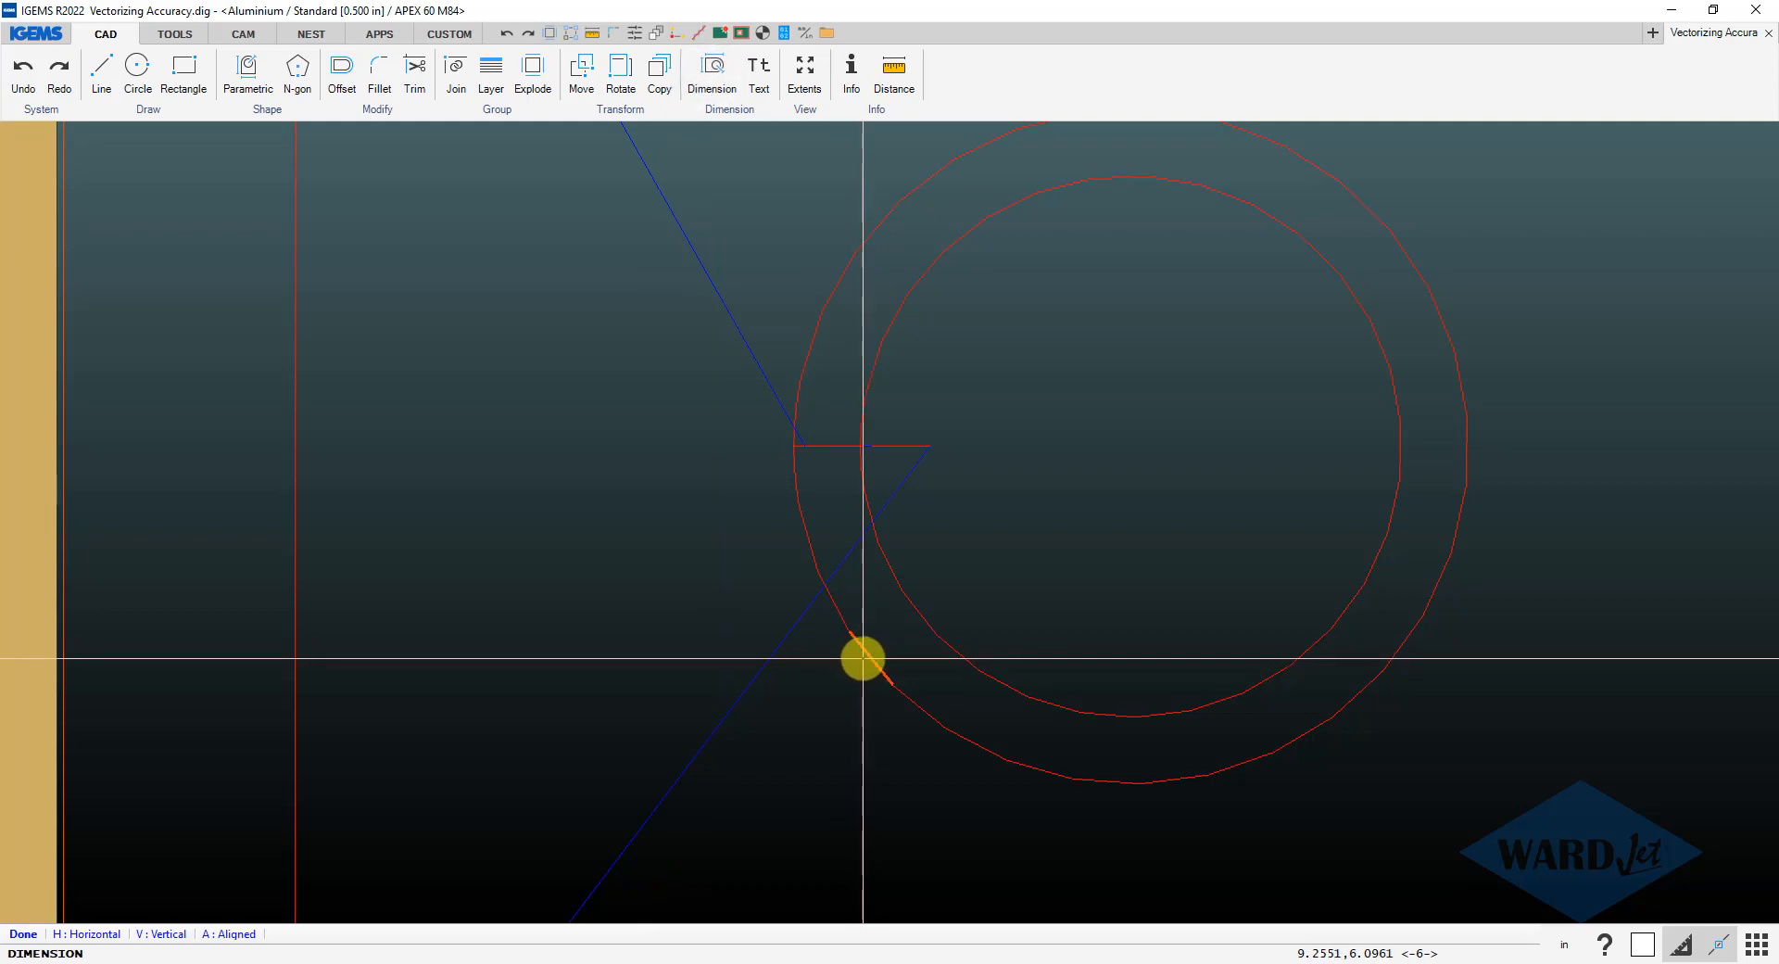
pyautogui.click(852, 672)
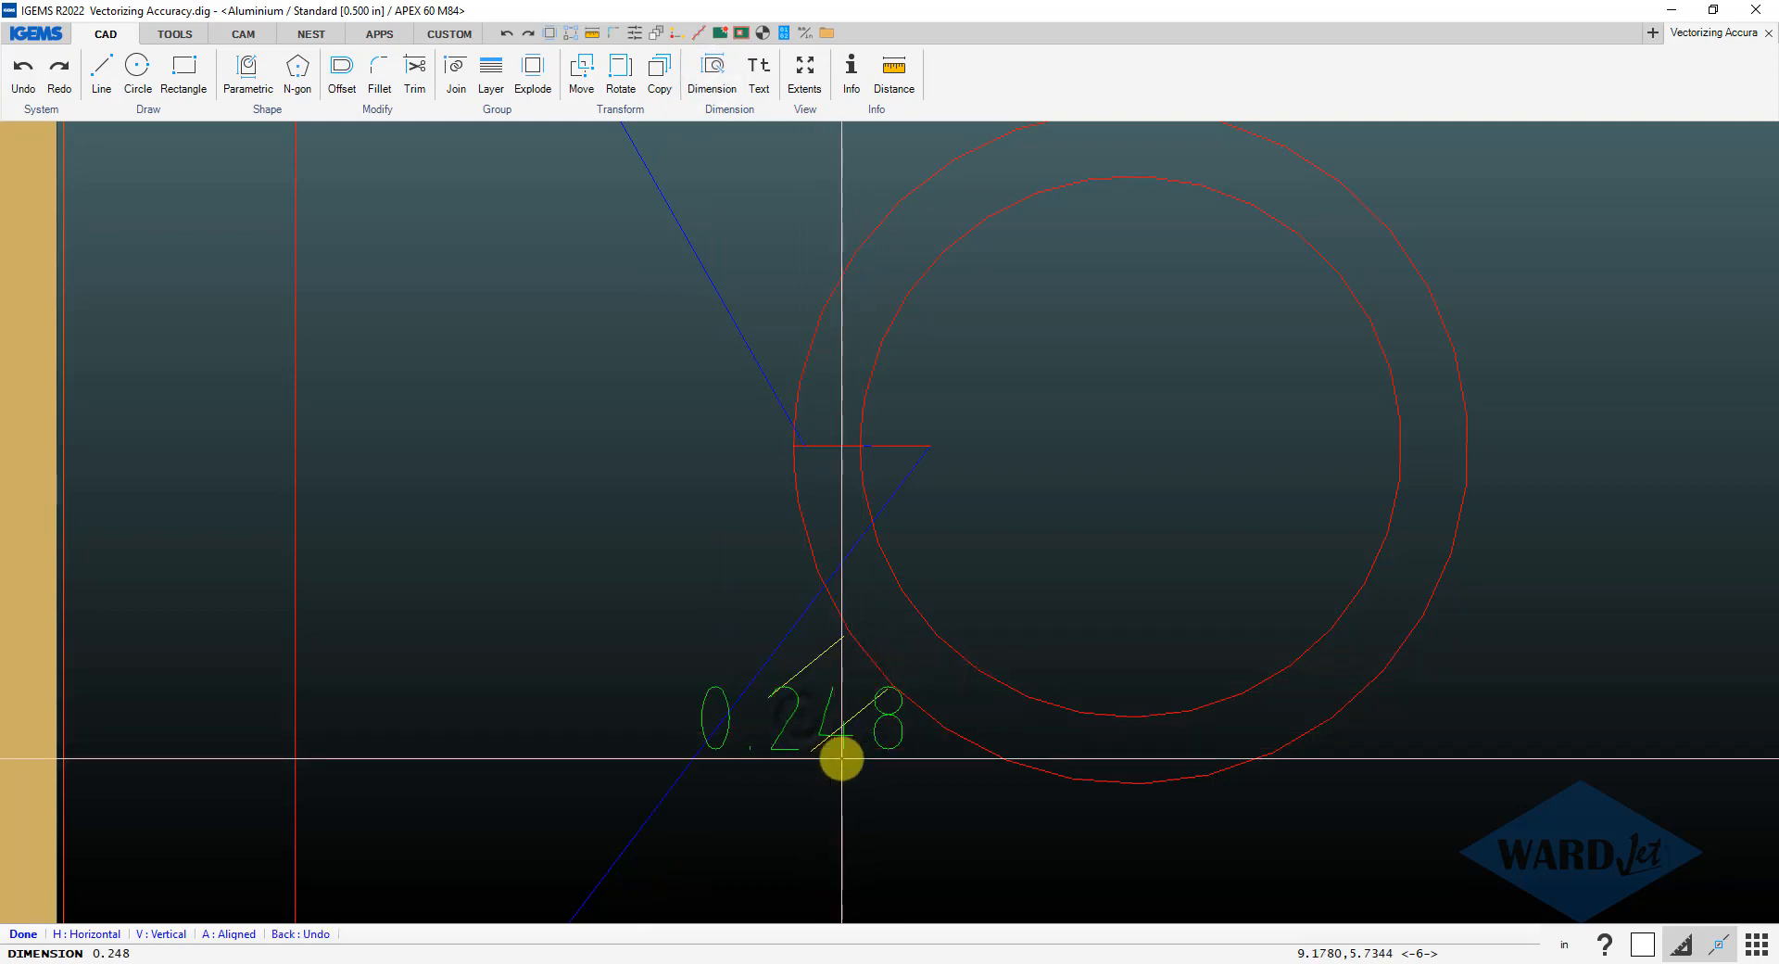
pyautogui.scroll(-3, 1092, 691)
pyautogui.scroll(-2, 1091, 691)
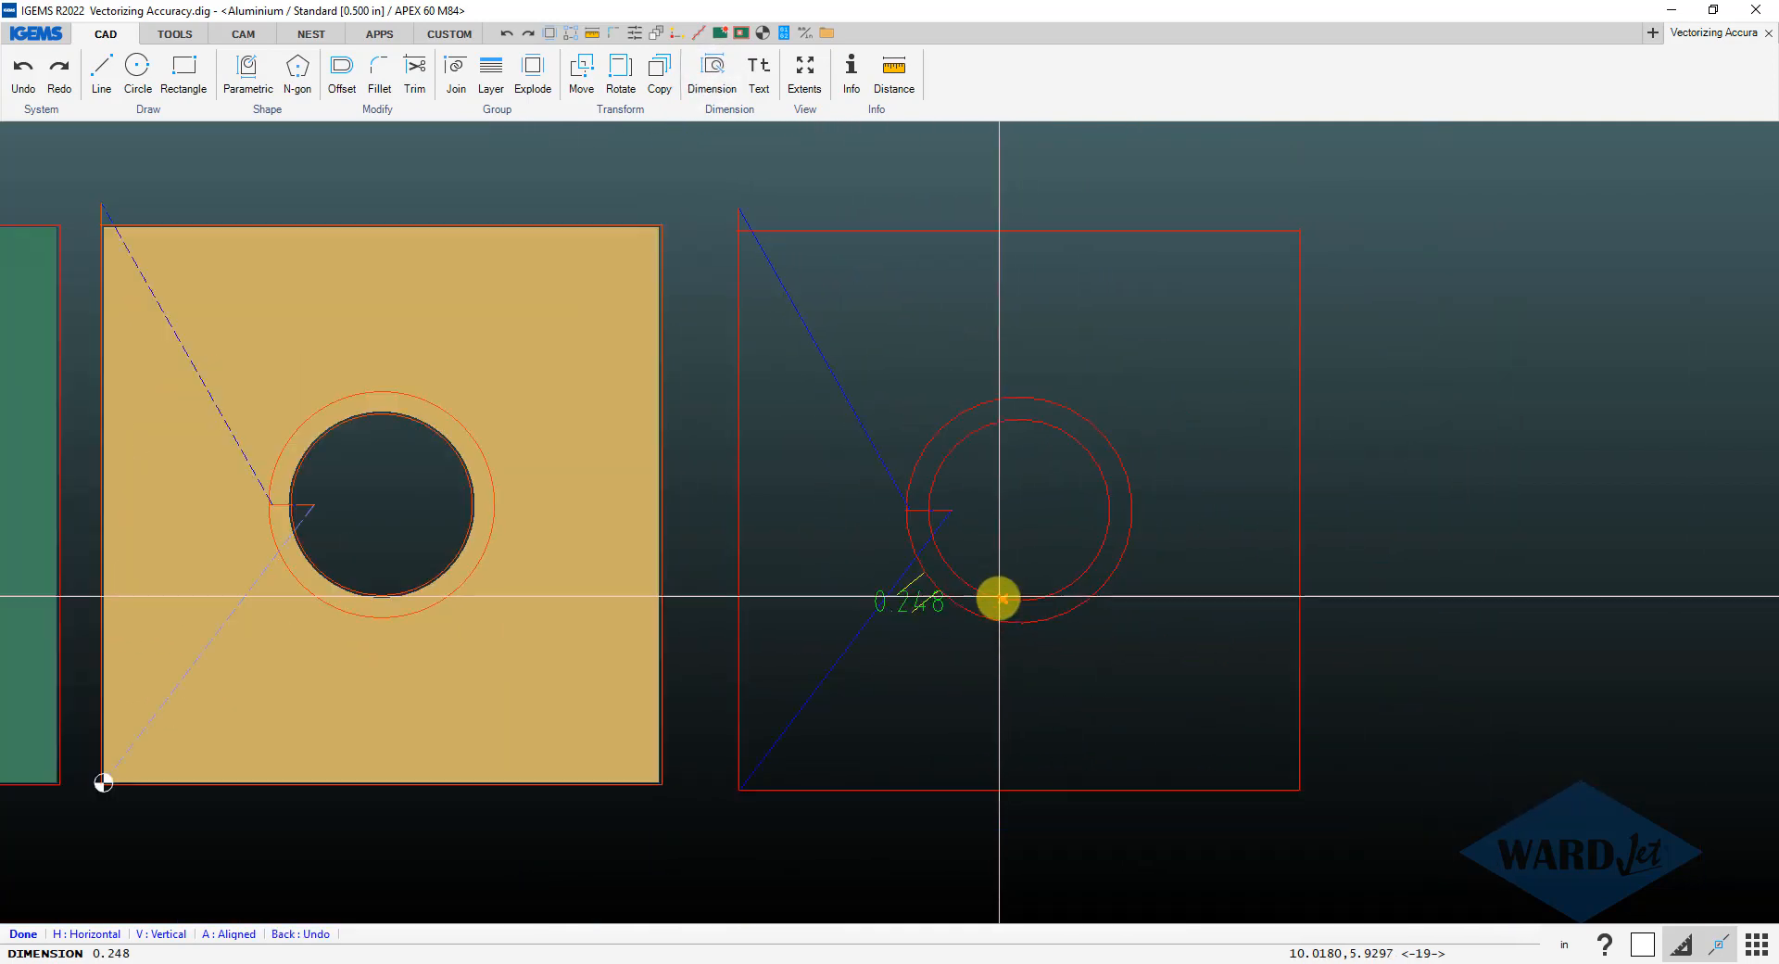
pyautogui.moveTo(961, 572); pyautogui.dragTo(809, 626, button='middle')
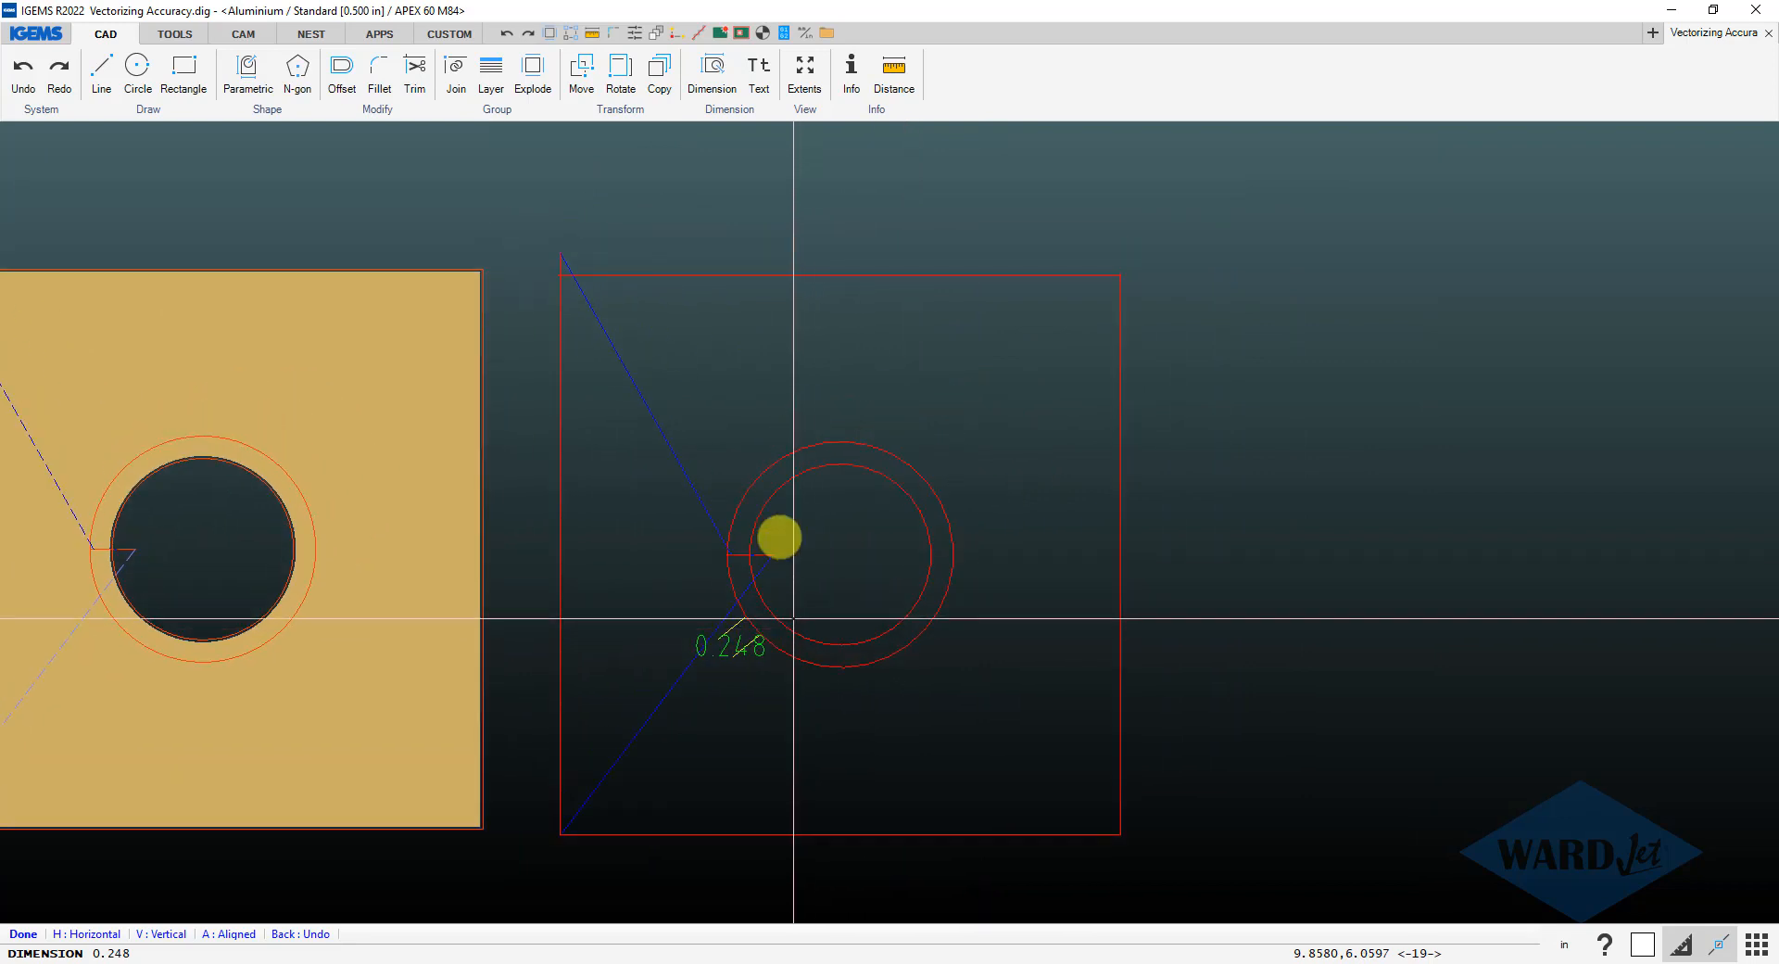
pyautogui.press('Escape')
# - Delete the imported toolpath together with its dimension
pyautogui.moveTo(1167, 861); pyautogui.dragTo(547, 223)
pyautogui.press('Delete')
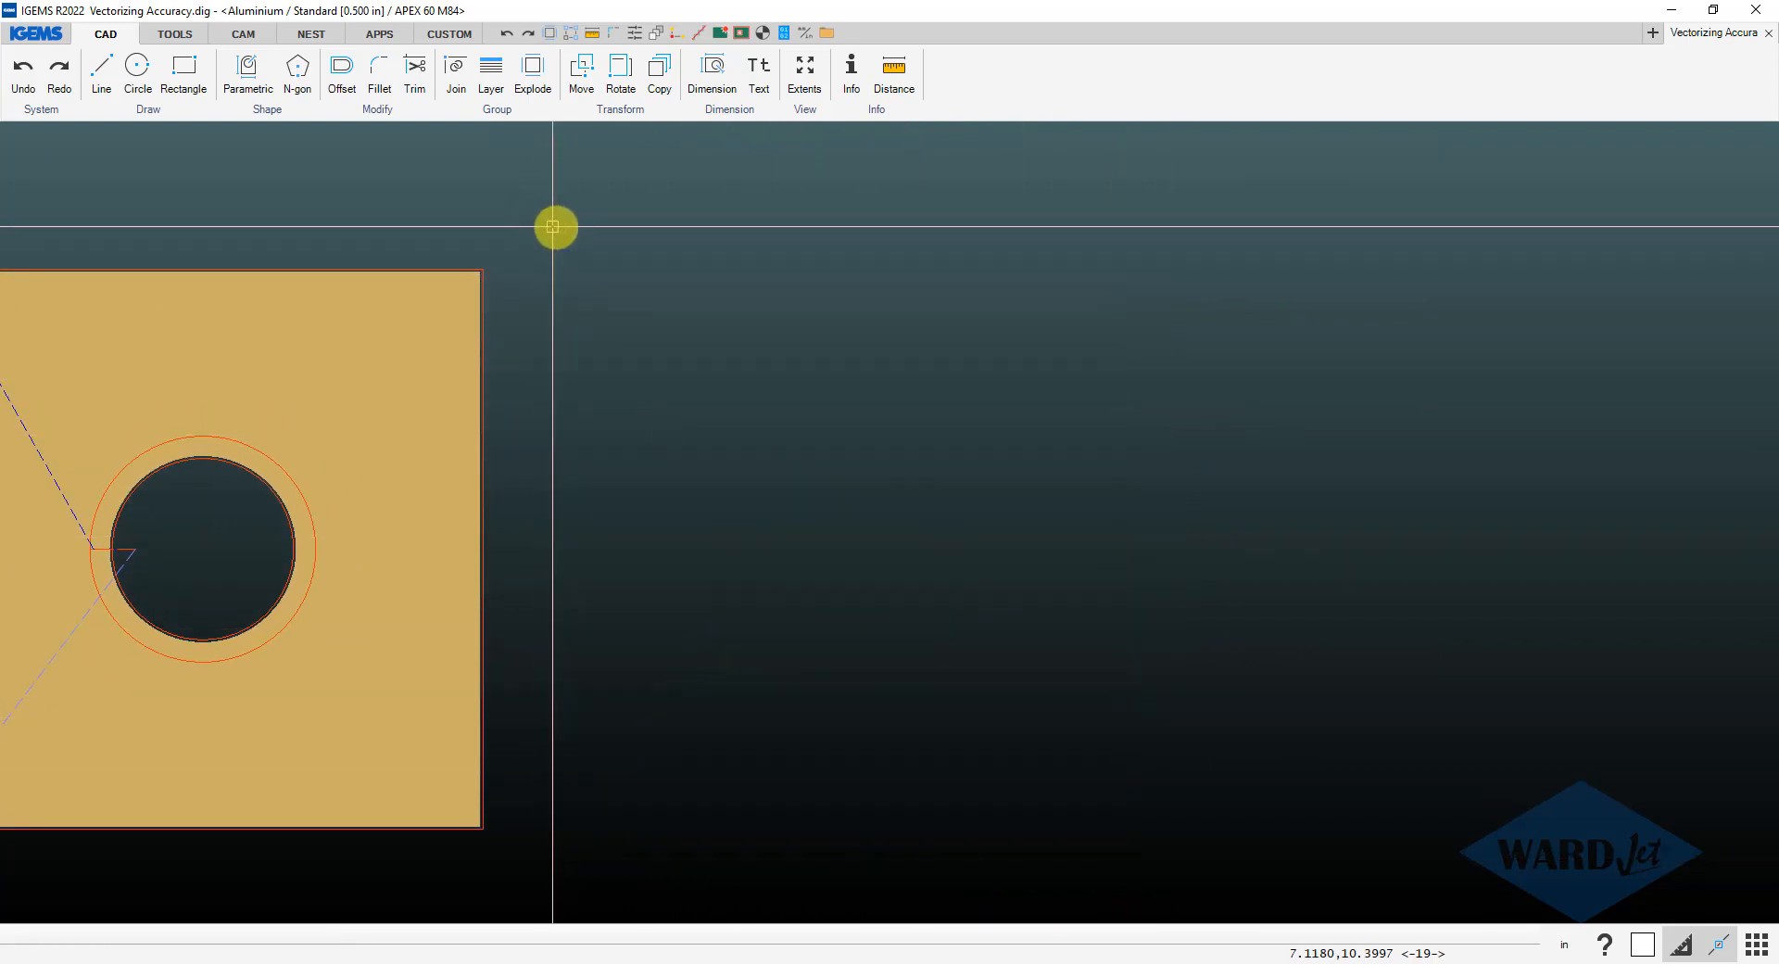
pyautogui.moveTo(556, 226); pyautogui.dragTo(1010, 256, button='middle')
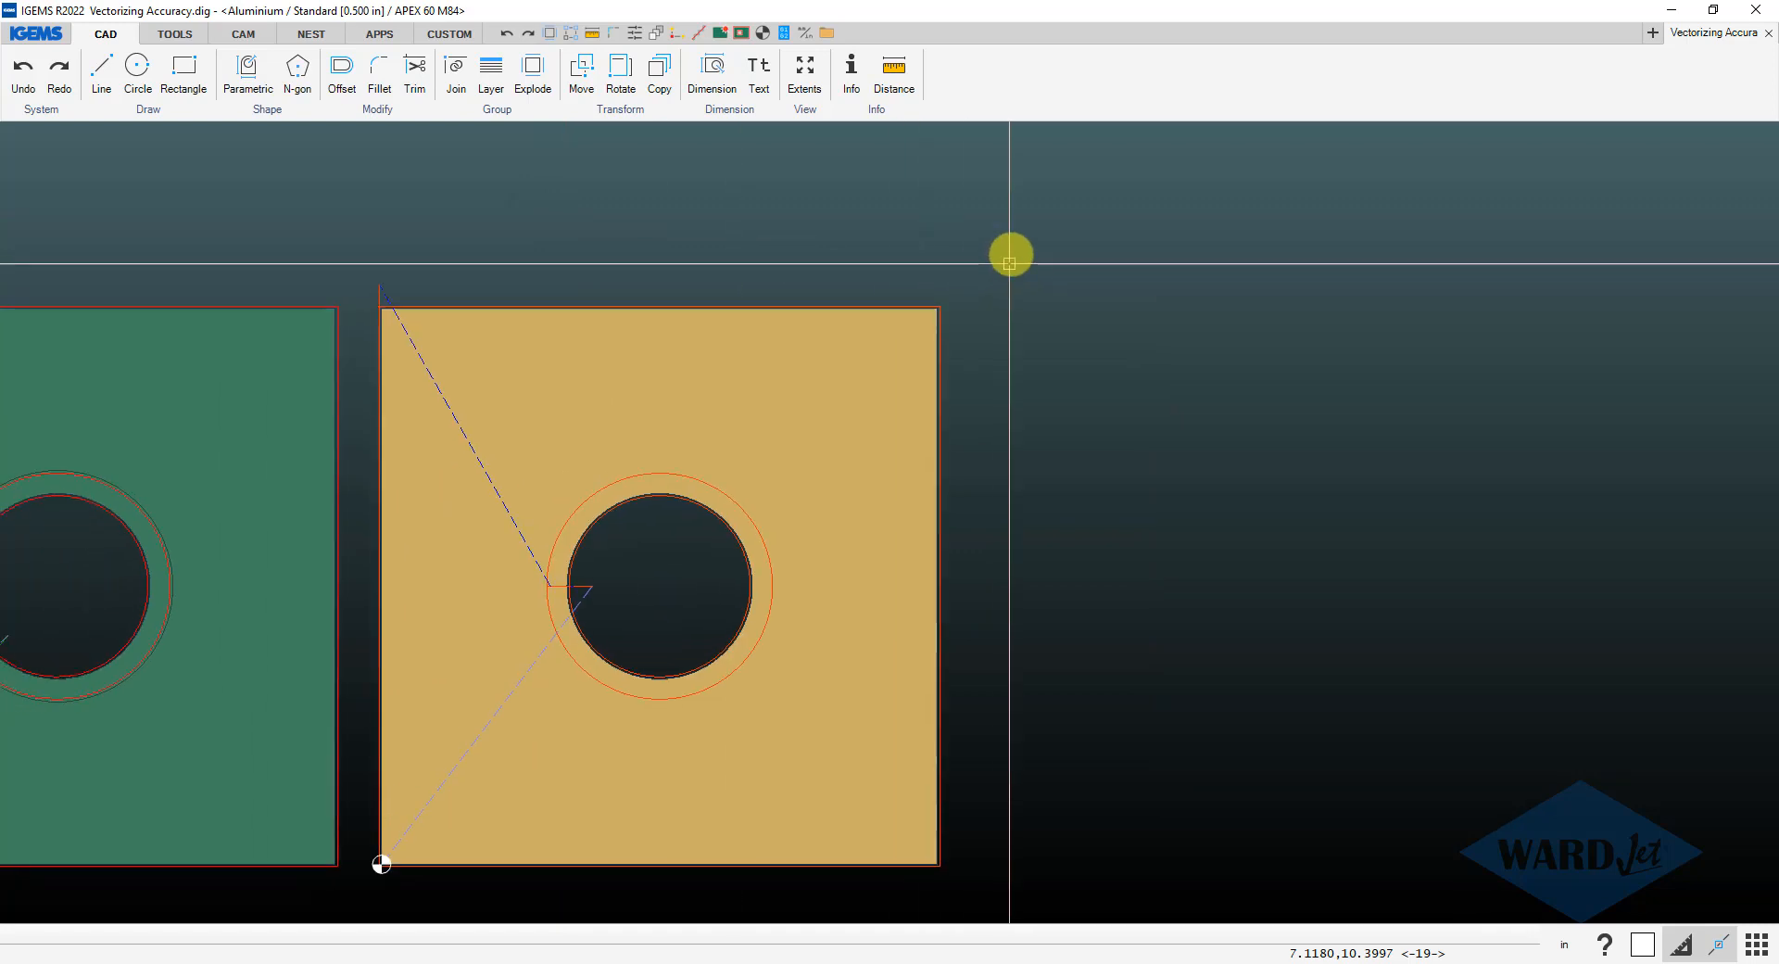
# - Set the APEX 60 M84 machine's vectorizing accuracy to 0.00004 in and save the machine settings
pyautogui.click(255, 33)
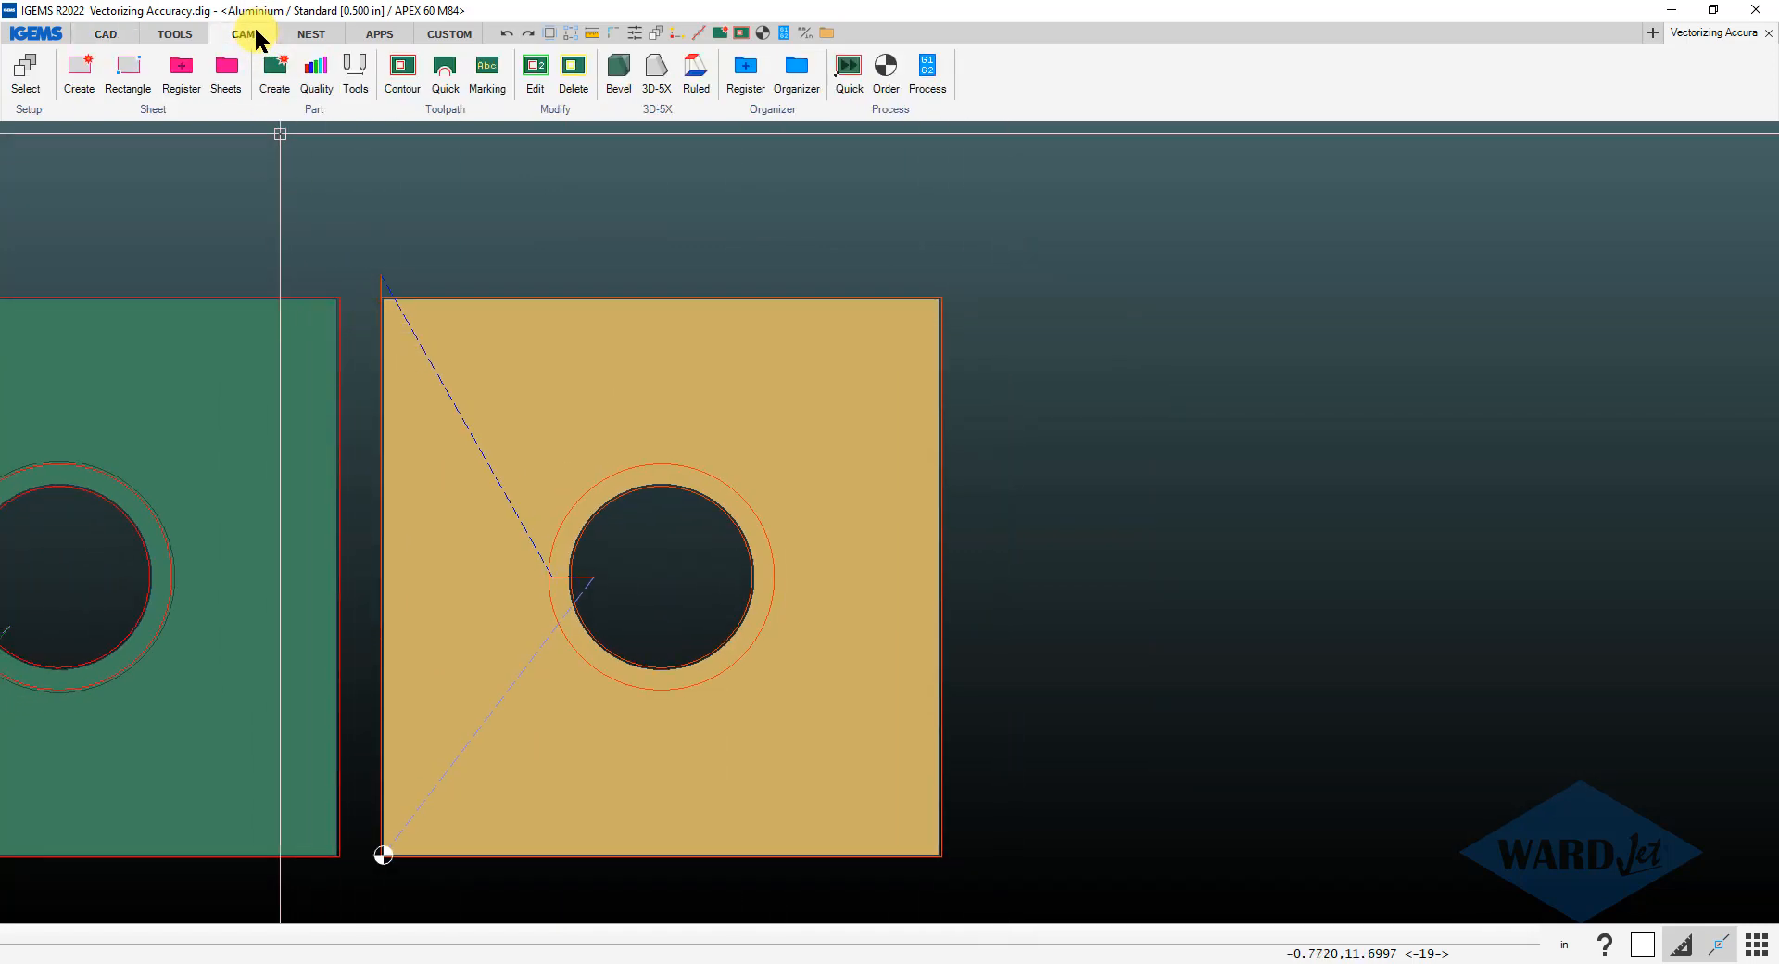
pyautogui.click(28, 74)
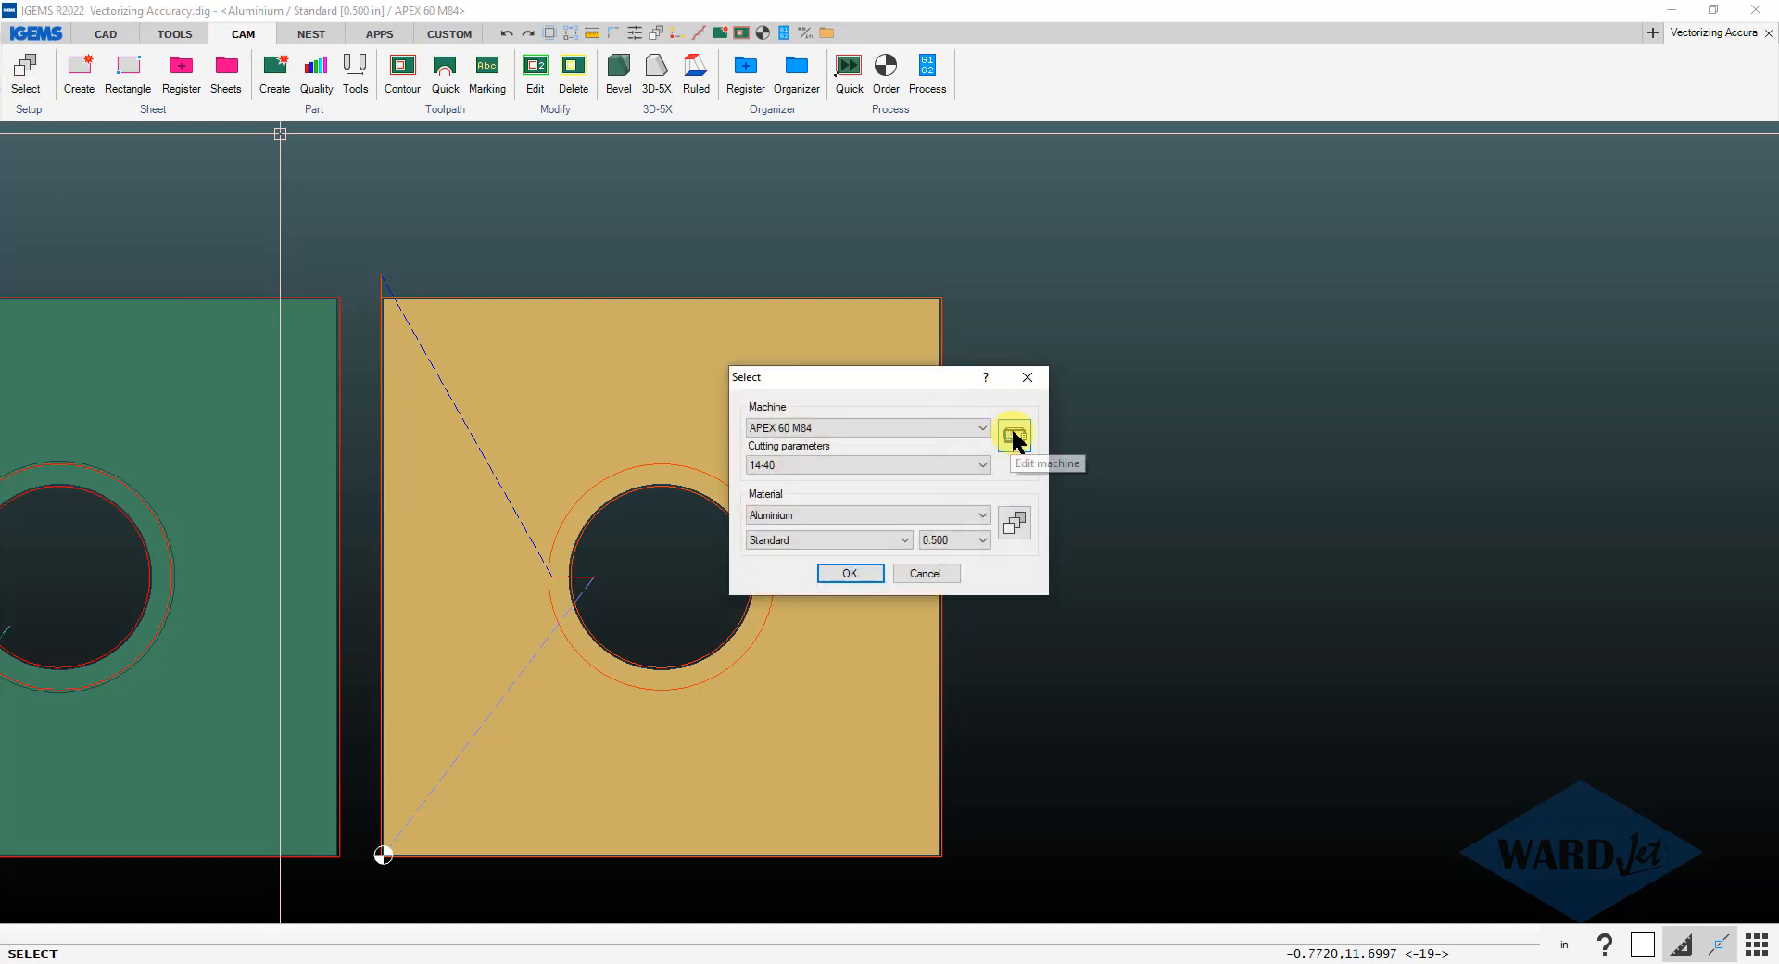
pyautogui.click(1013, 433)
pyautogui.click(860, 259)
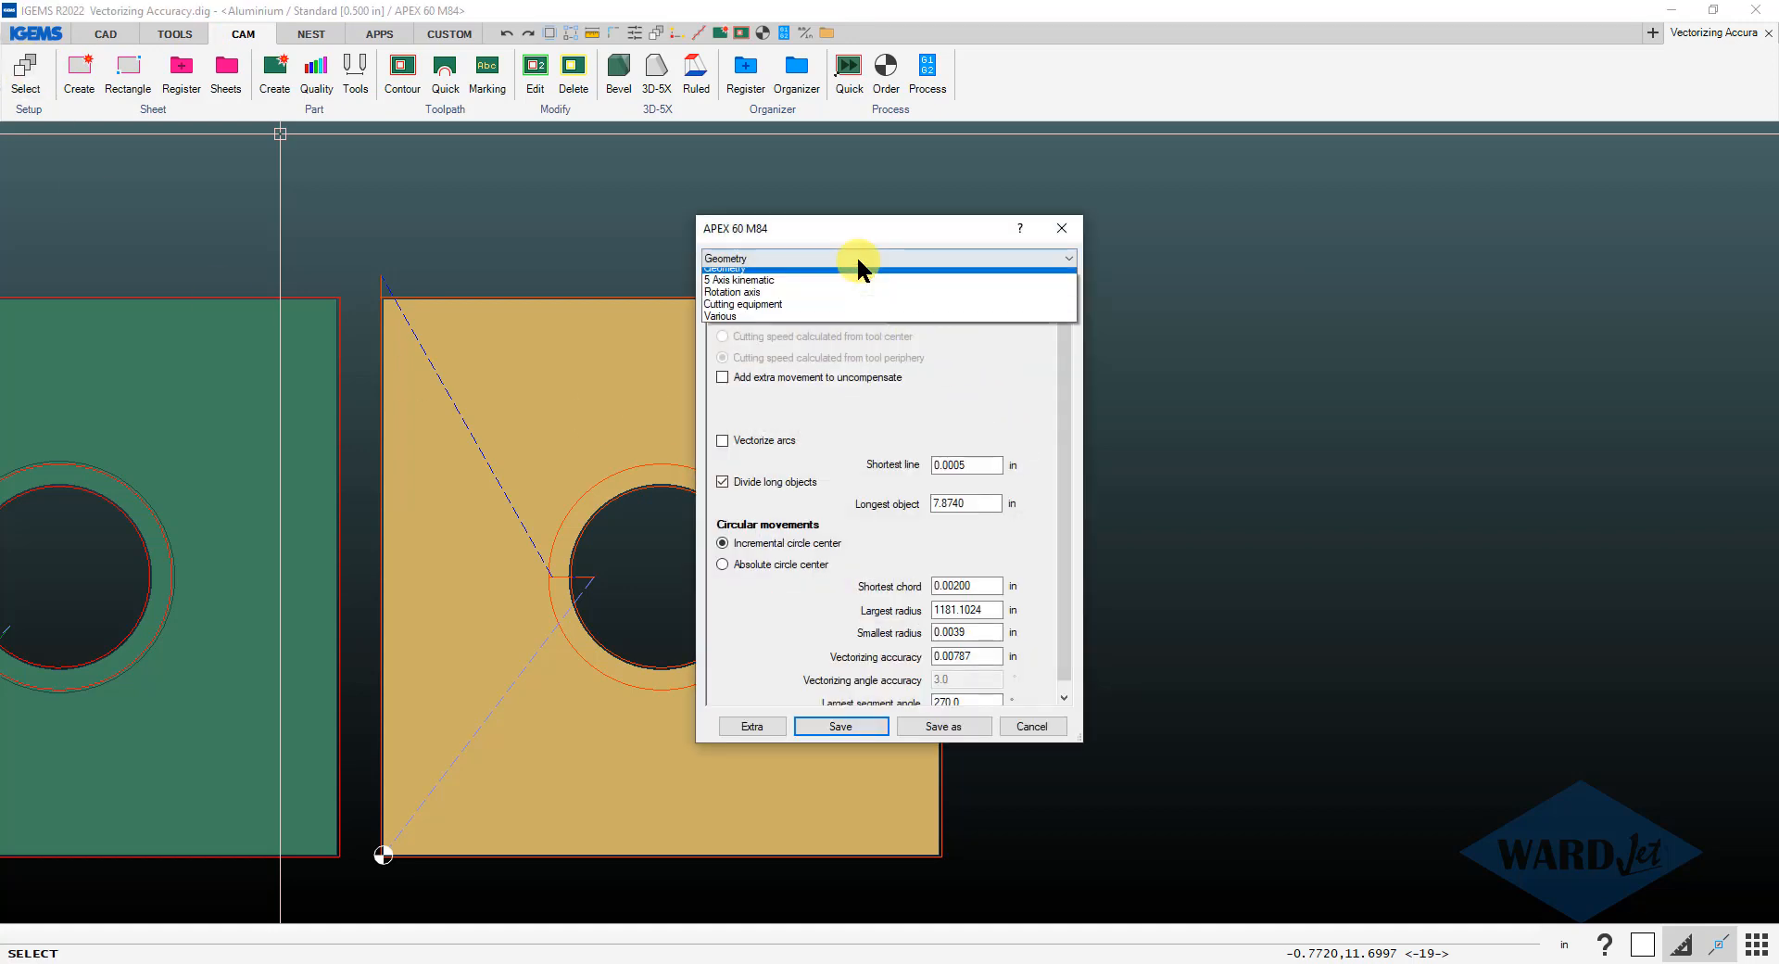
pyautogui.click(726, 359)
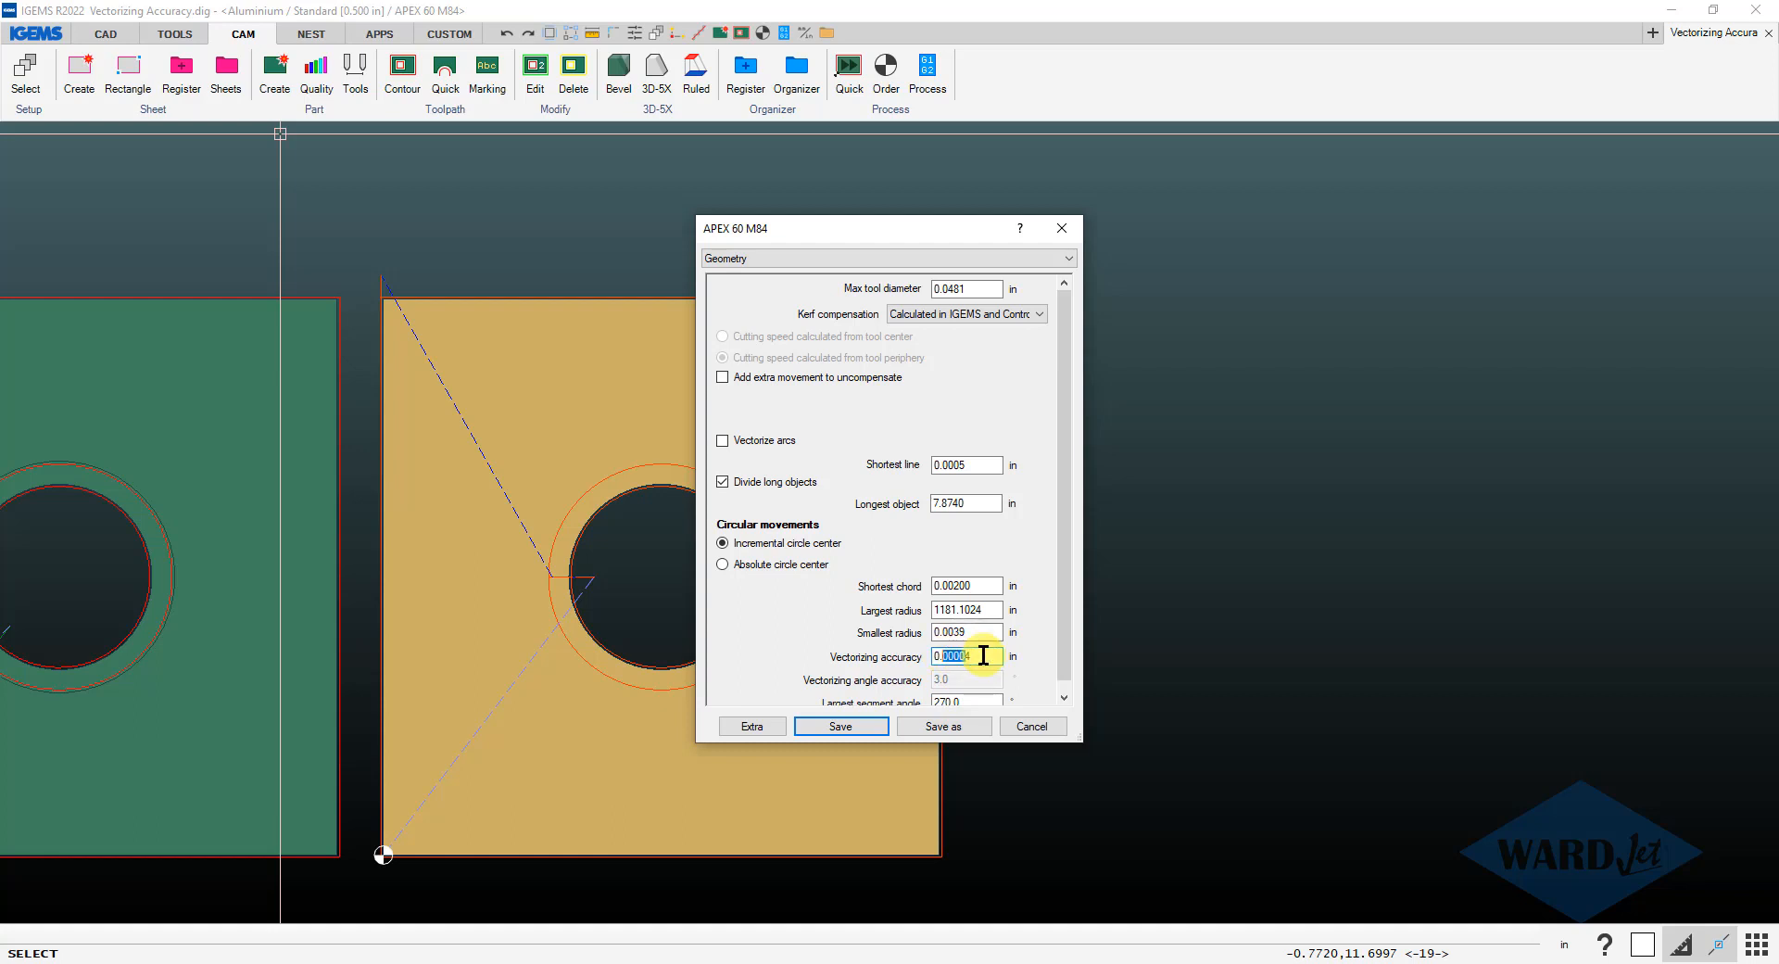
pyautogui.moveTo(988, 634); pyautogui.dragTo(943, 637)
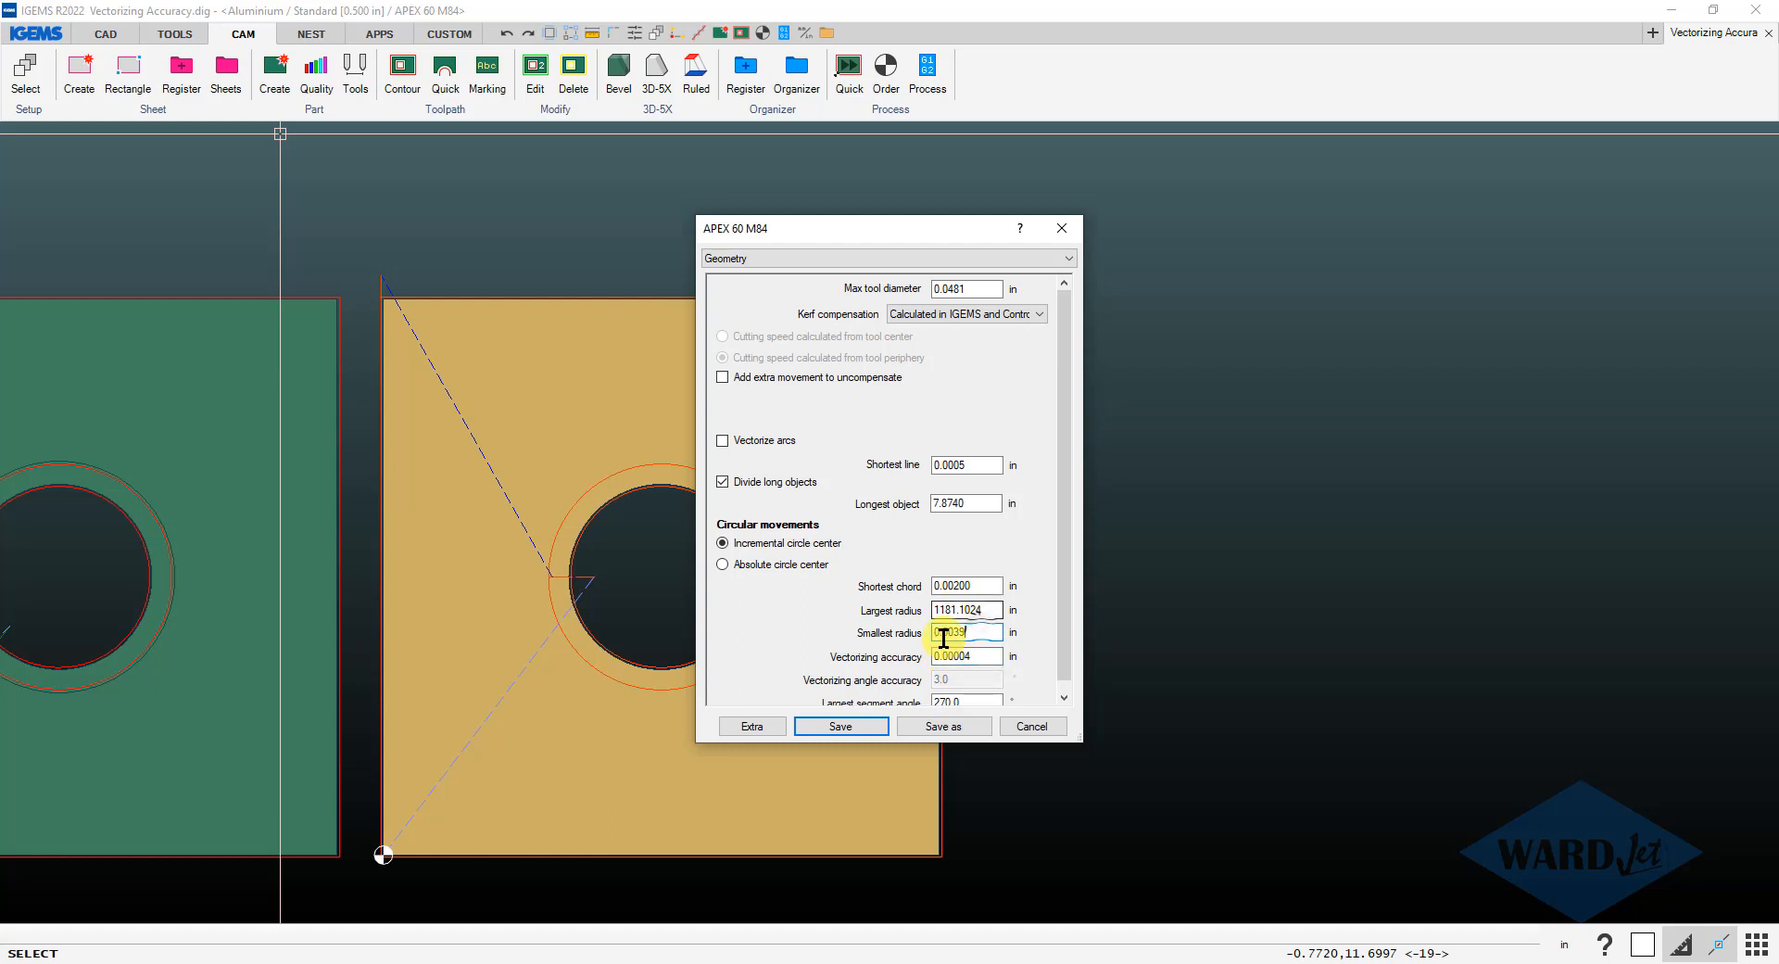
pyautogui.click(877, 723)
pyautogui.click(850, 572)
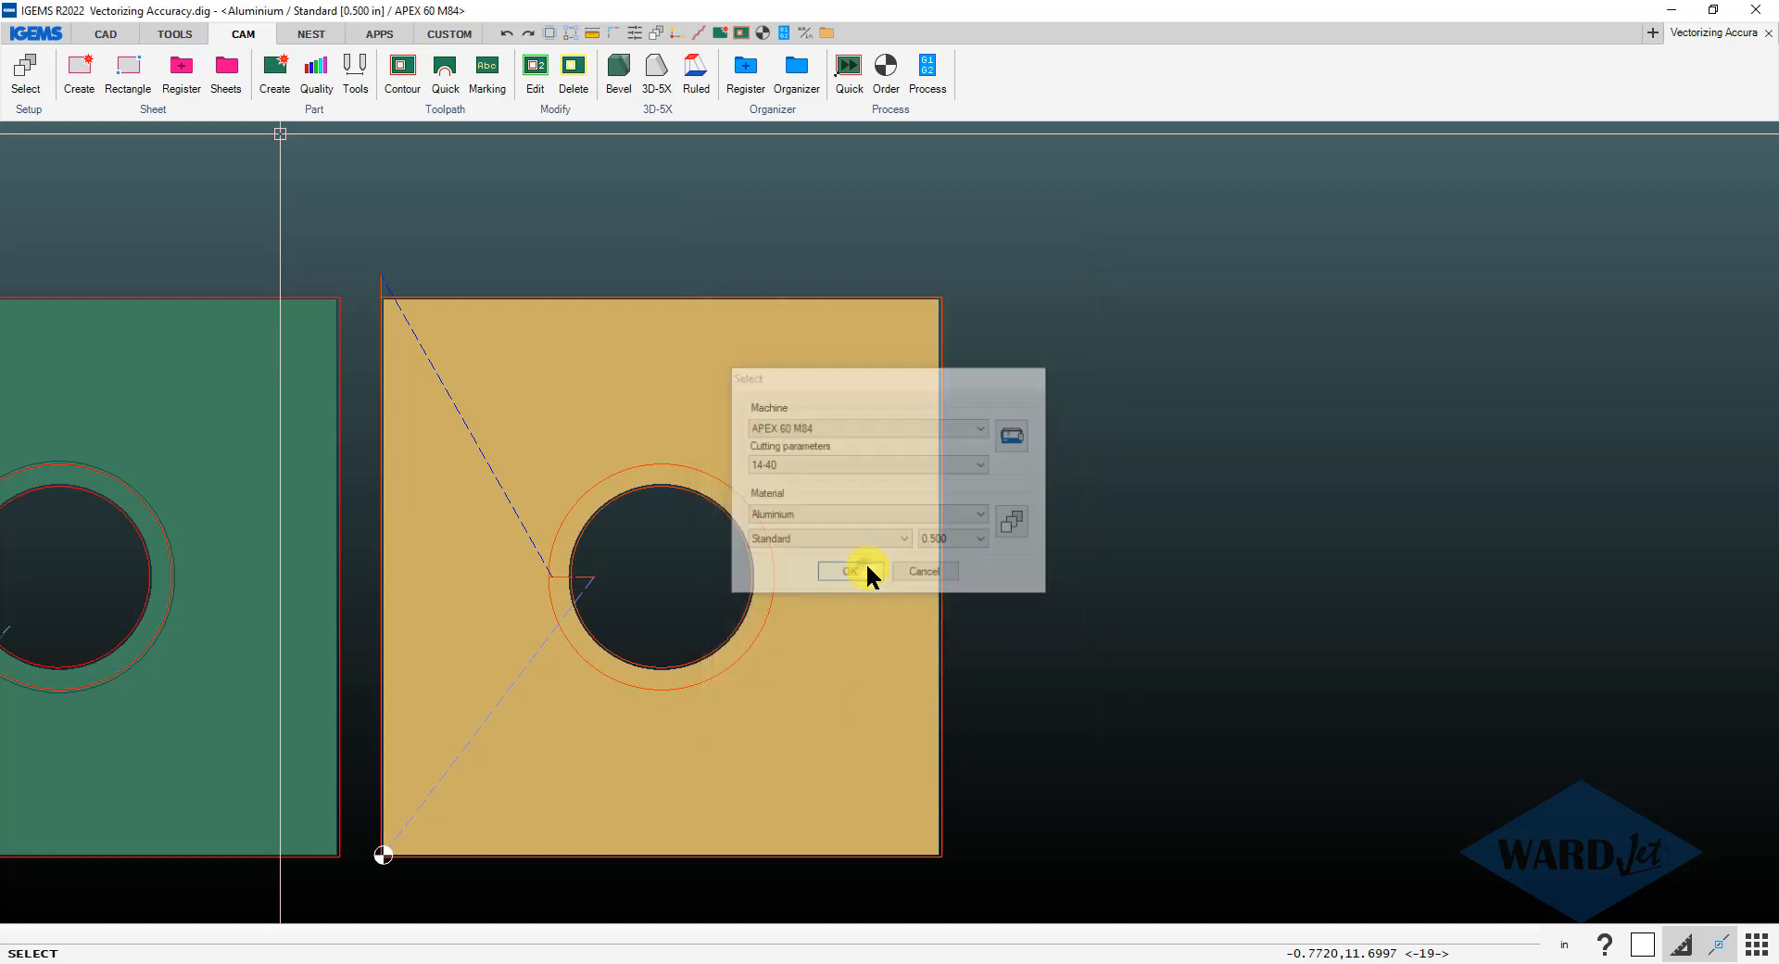
# - Process the tan part's cut order and generate its NC file with TAC on
pyautogui.click(928, 72)
pyautogui.click(553, 629)
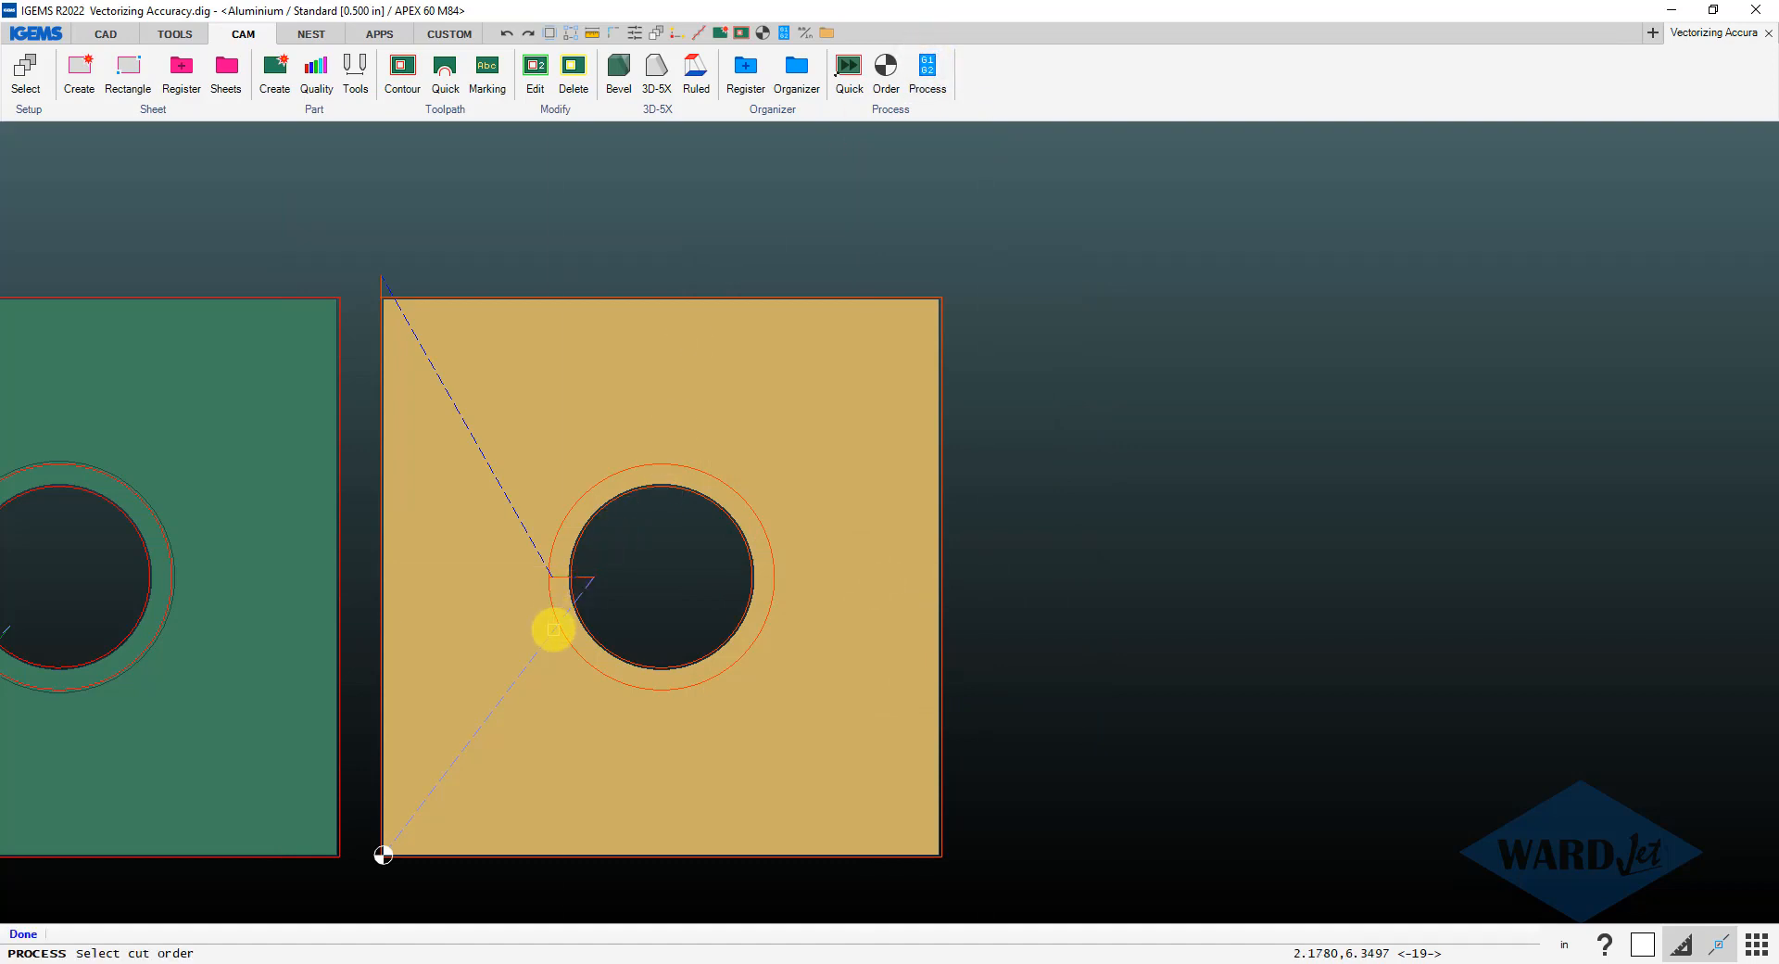
pyautogui.click(672, 350)
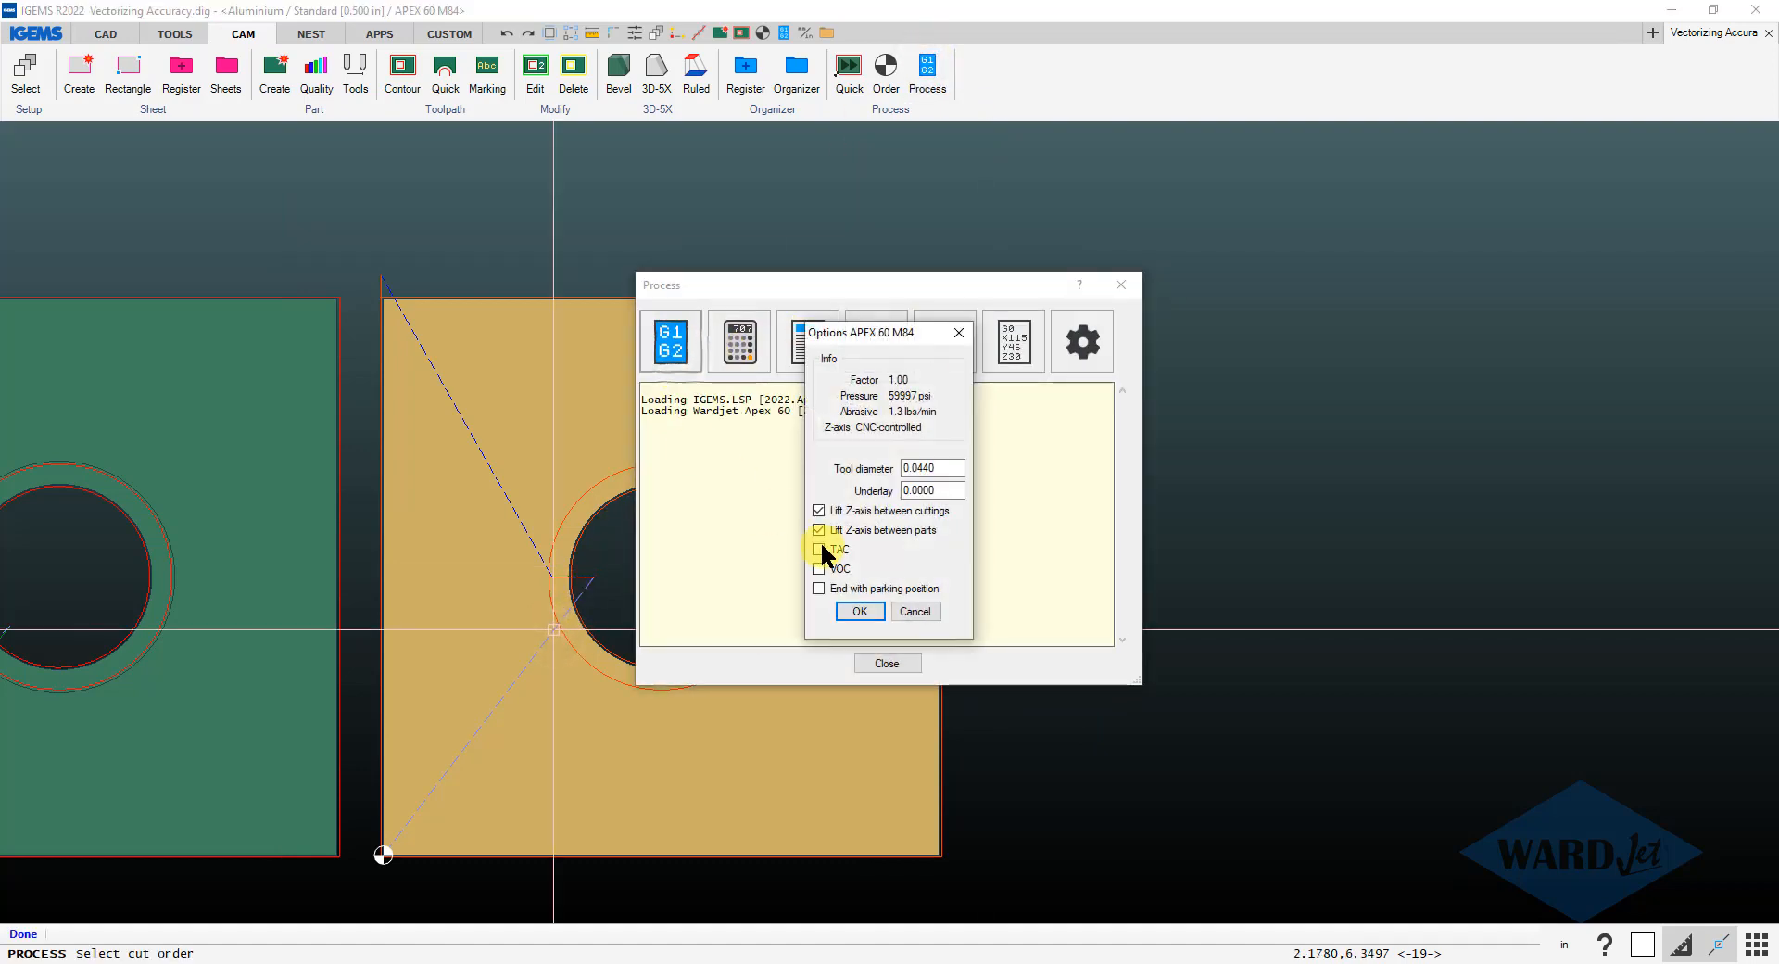
pyautogui.click(820, 548)
pyautogui.click(860, 611)
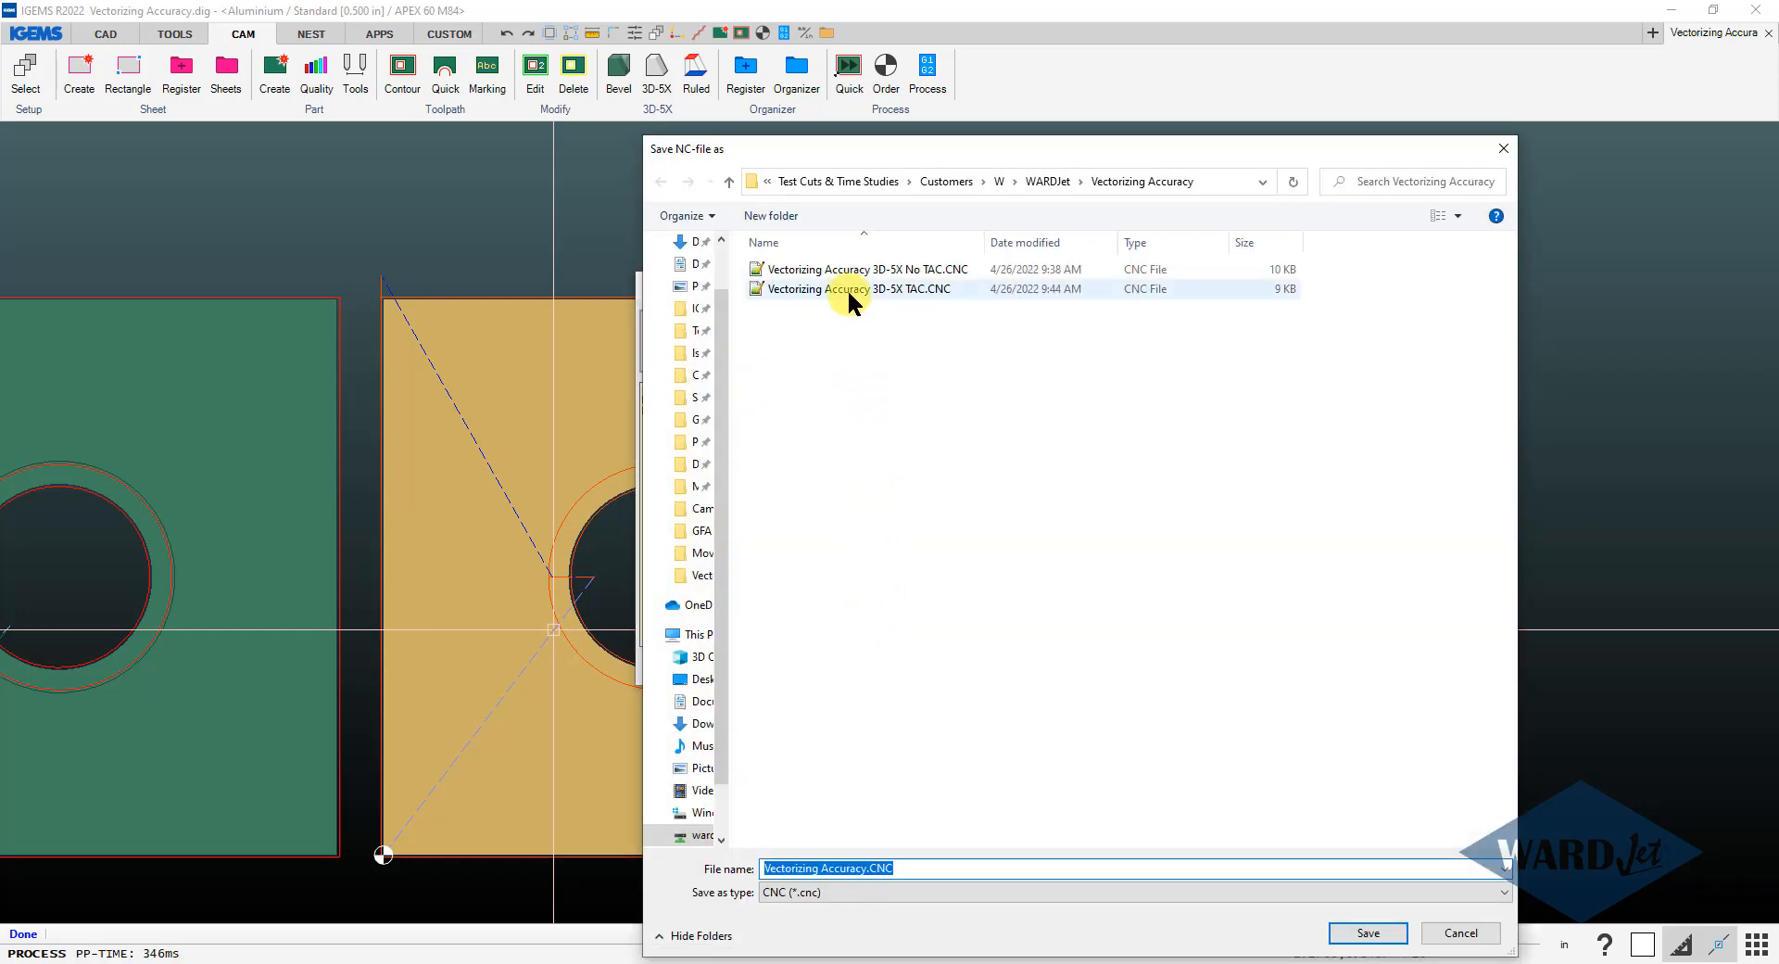
# - Save the NC file as Vectorizing Accuracy 3D-5X TAC wit high vectorizing accuracy.CNC with work offset G92, and close the Process dialog
pyautogui.click(847, 288)
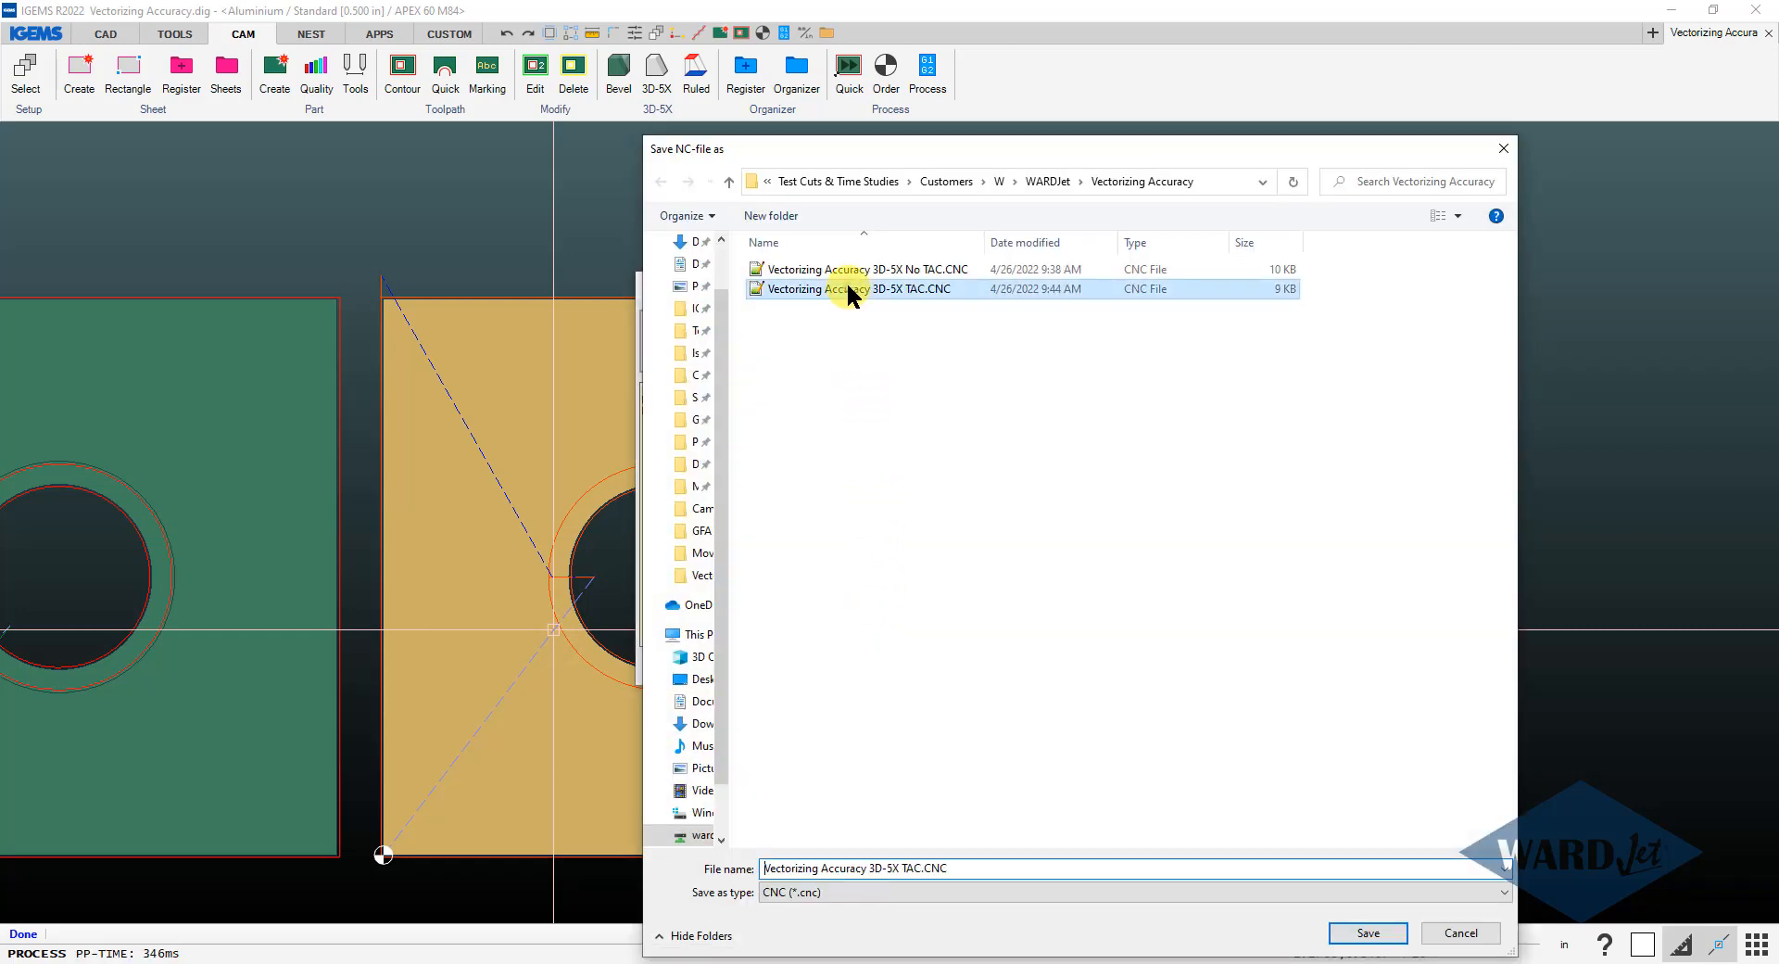
pyautogui.click(947, 867)
pyautogui.click(921, 866)
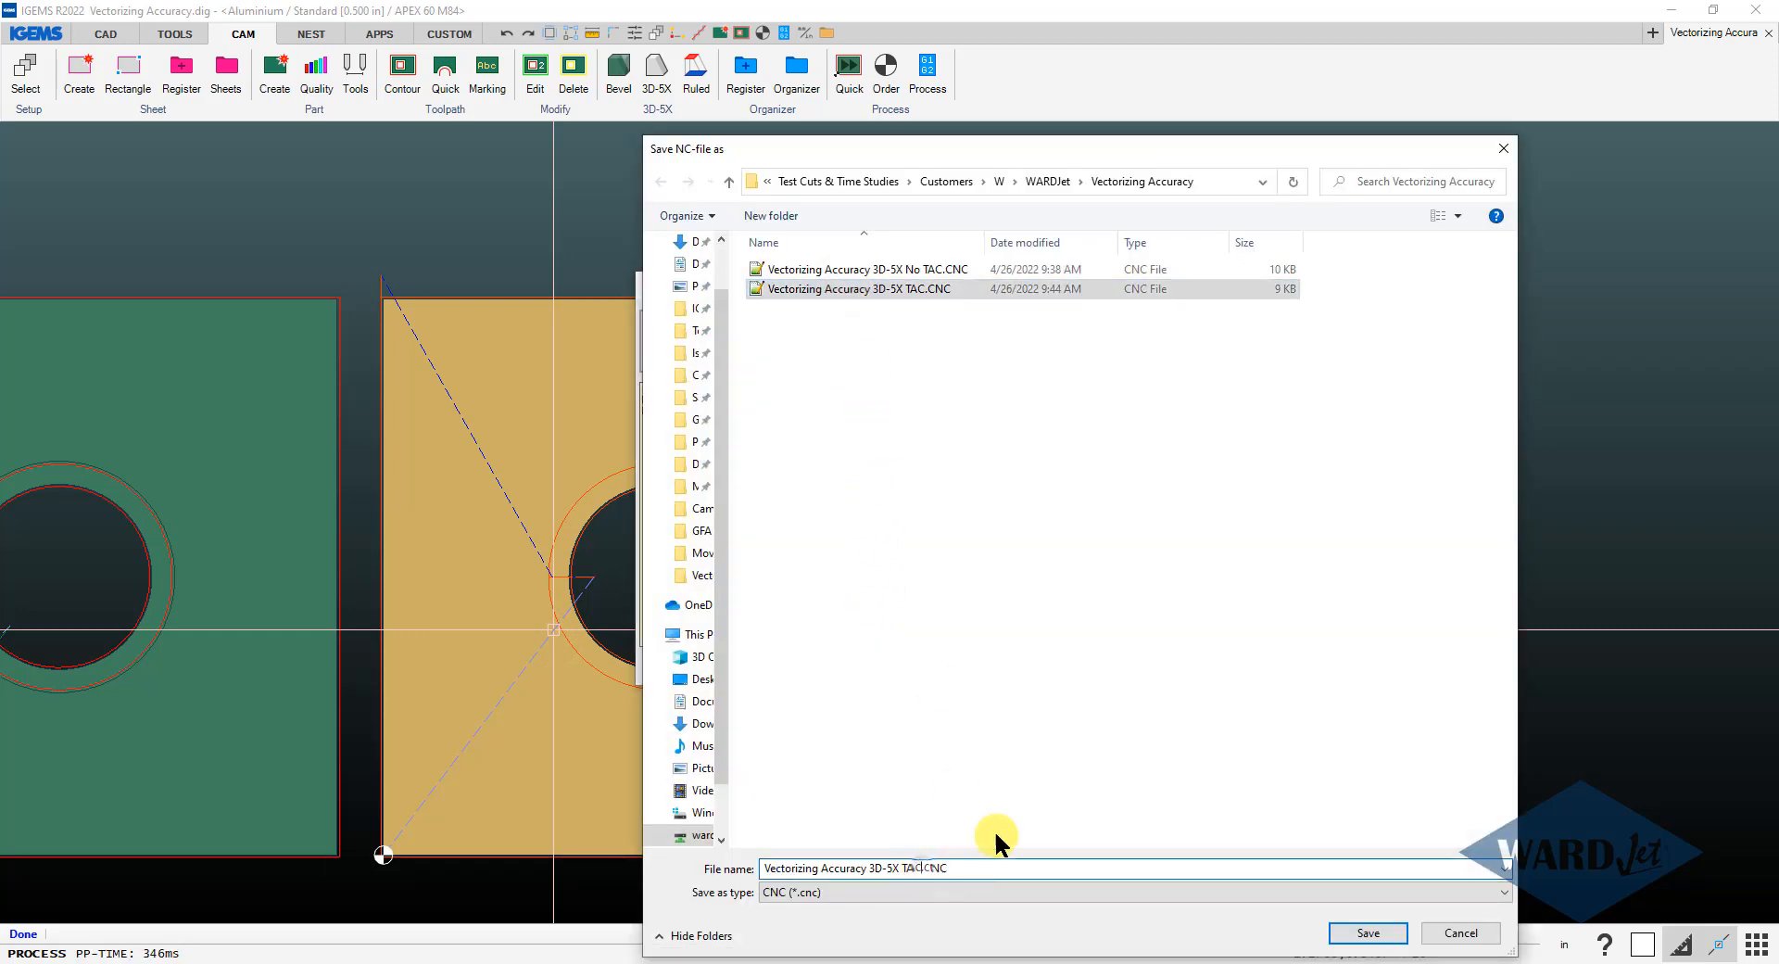
pyautogui.write('wit')
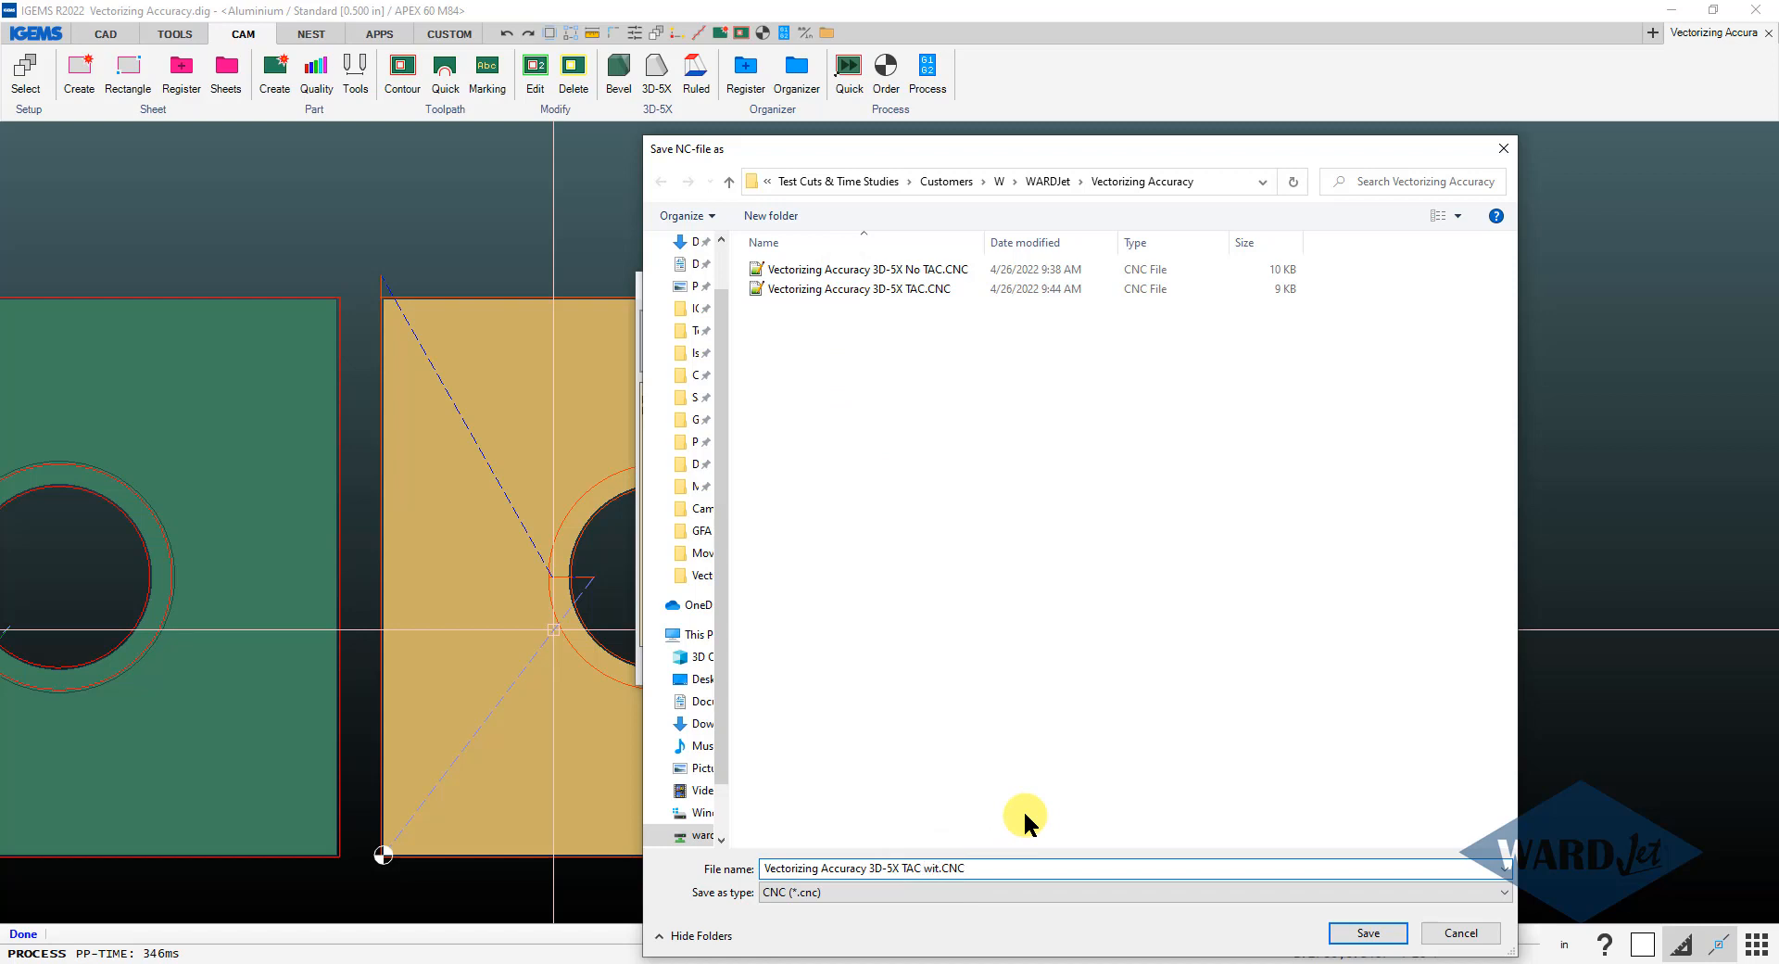
pyautogui.write(' high vectorizing accuracy')
pyautogui.press('Return')
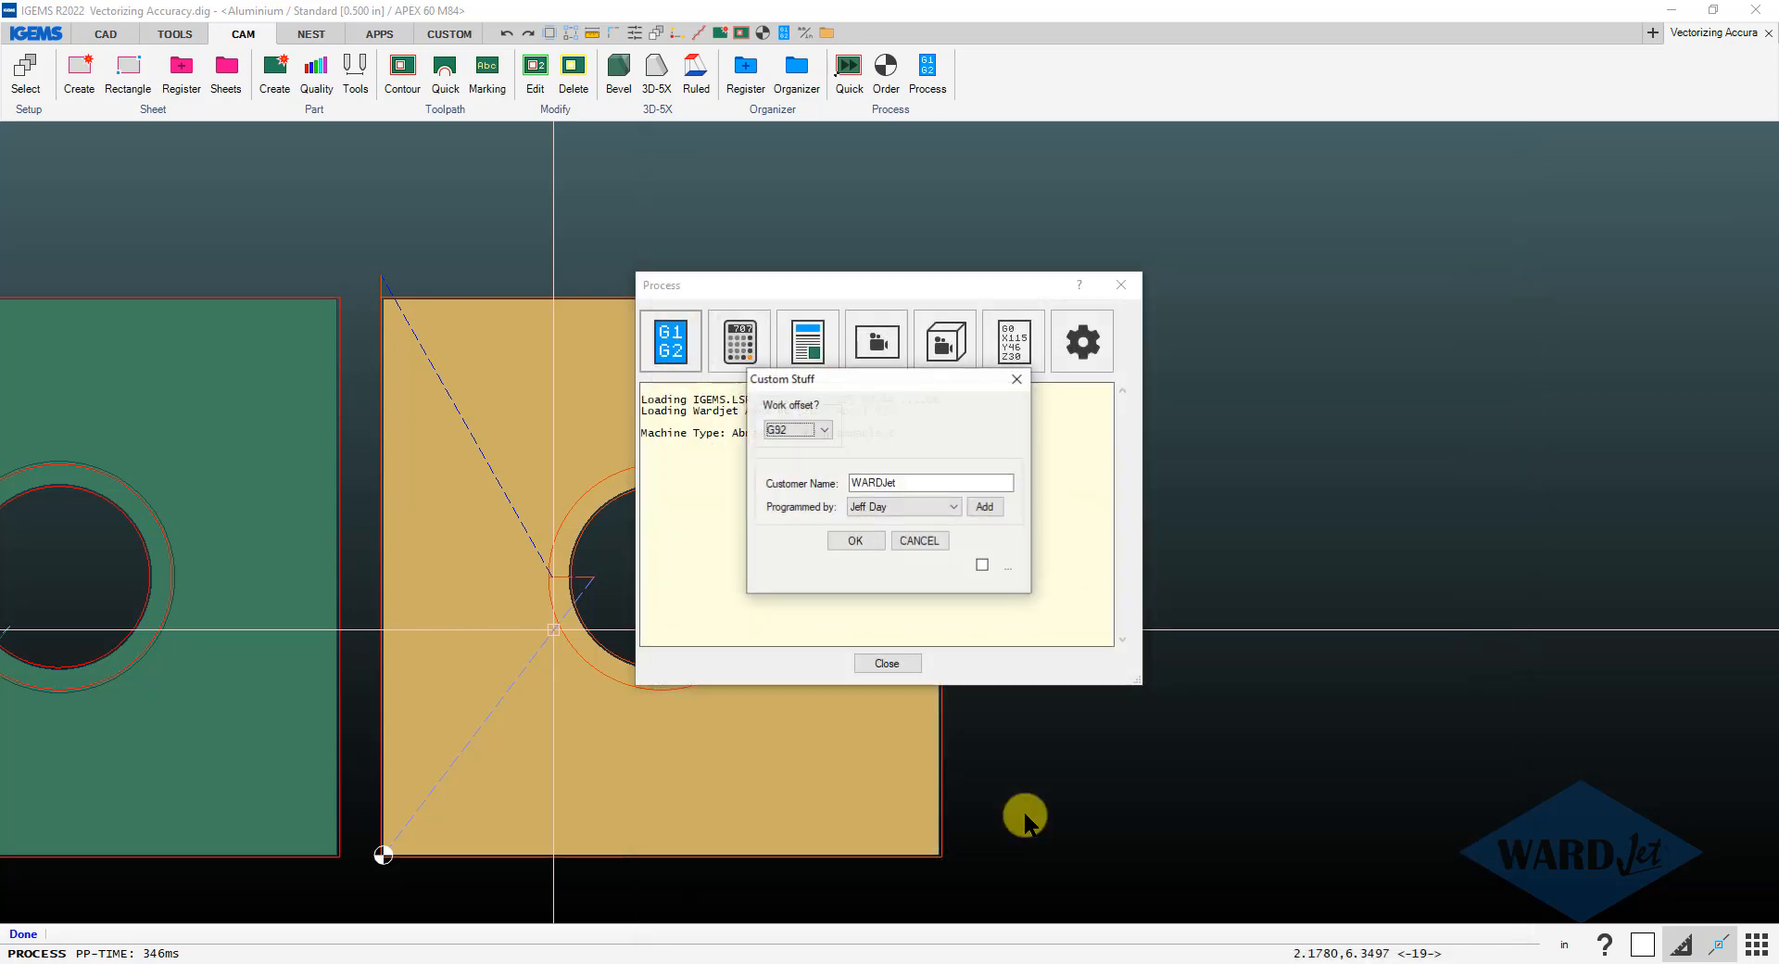
pyautogui.click(860, 547)
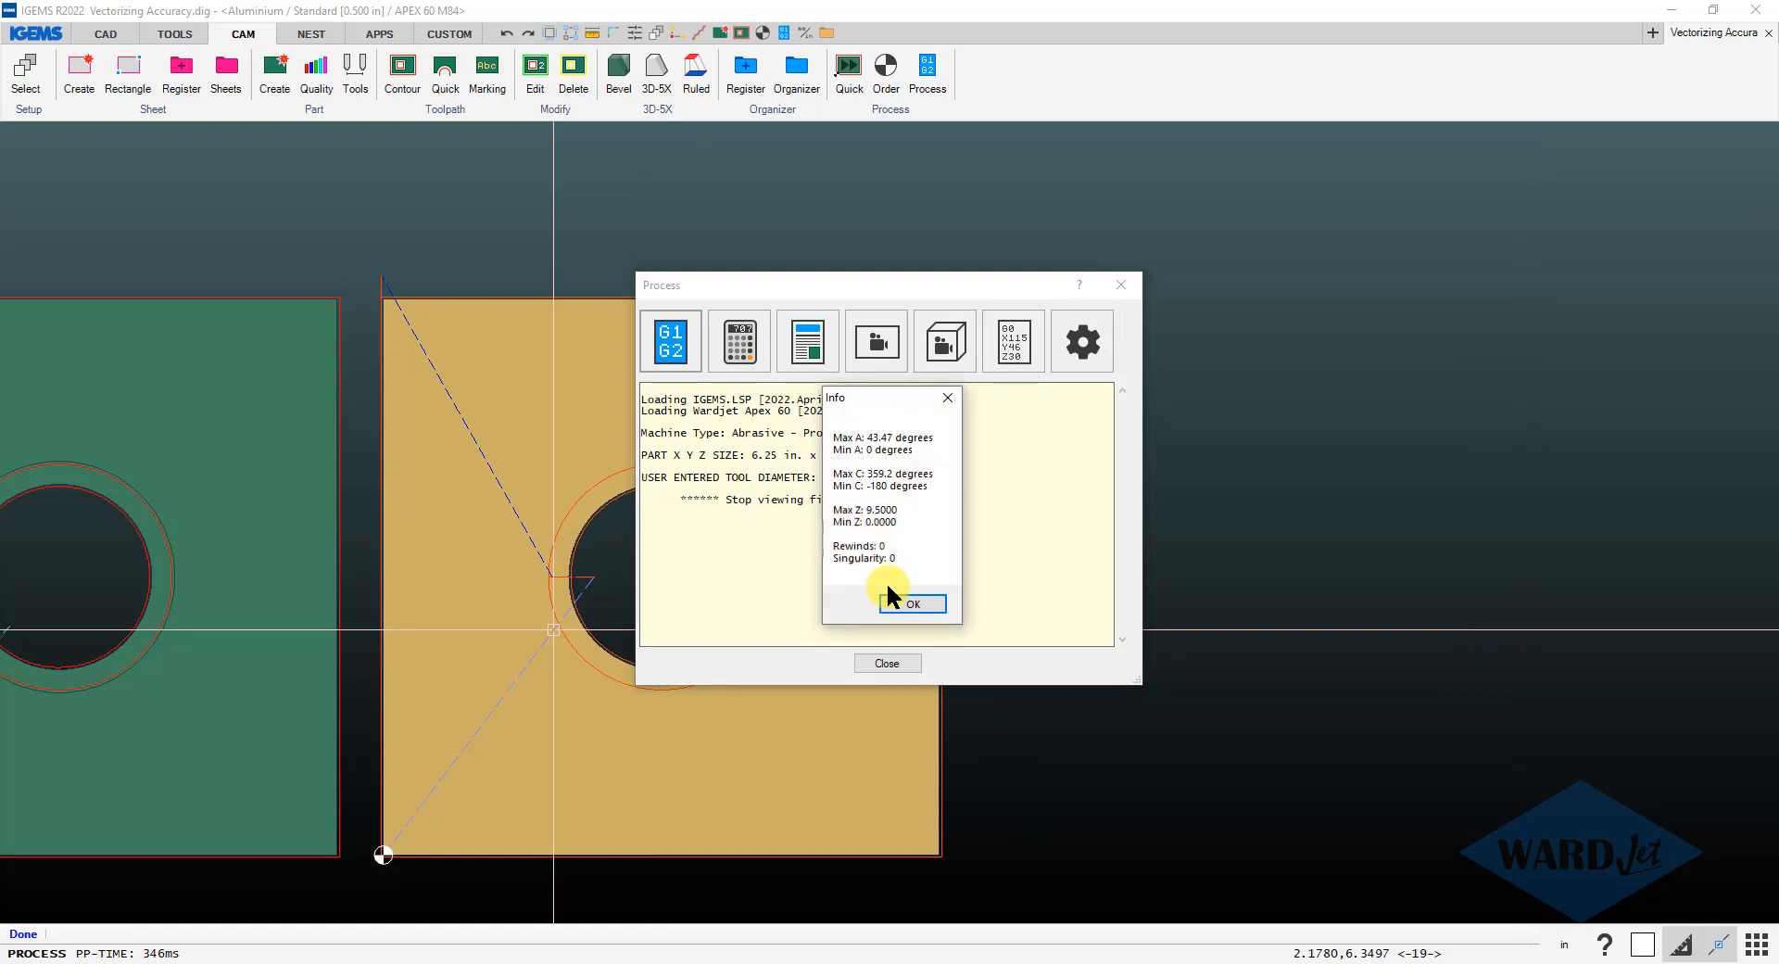
pyautogui.click(899, 599)
pyautogui.click(887, 665)
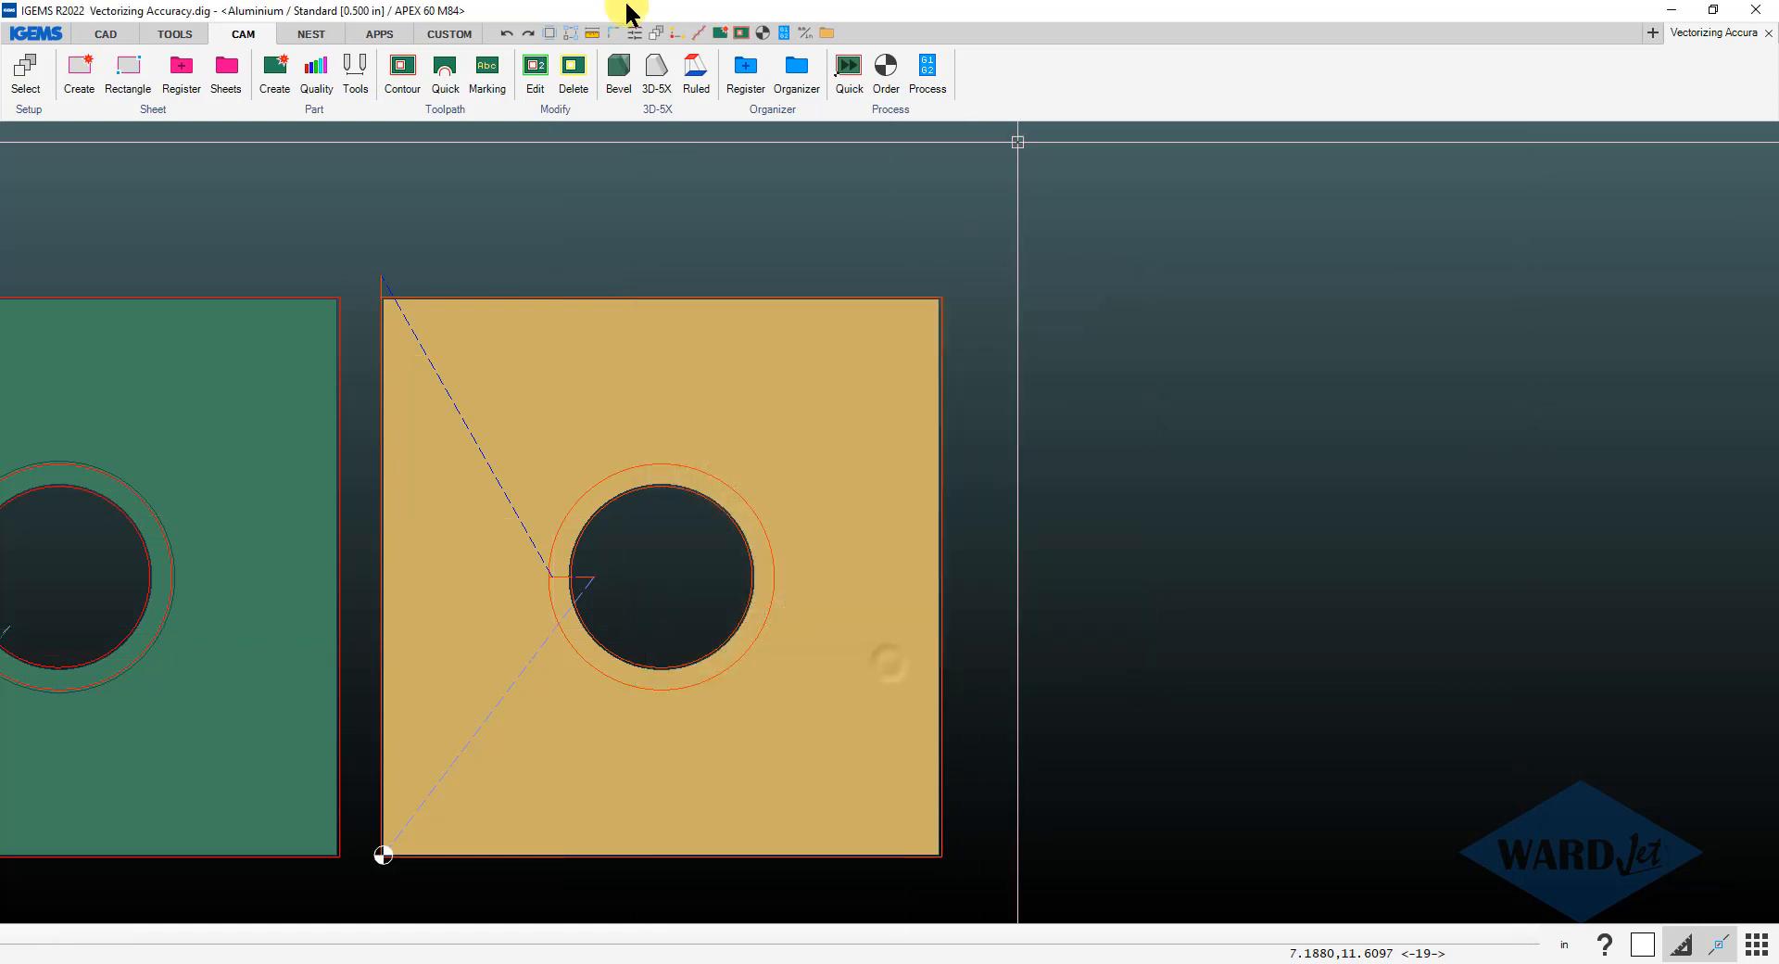
# - Load Vectorizing Accuracy 3D-5X TAC wit high vectorizing accuracy.CNC in the NC reader, placing its origin in the empty space beside the tan part
pyautogui.click(174, 33)
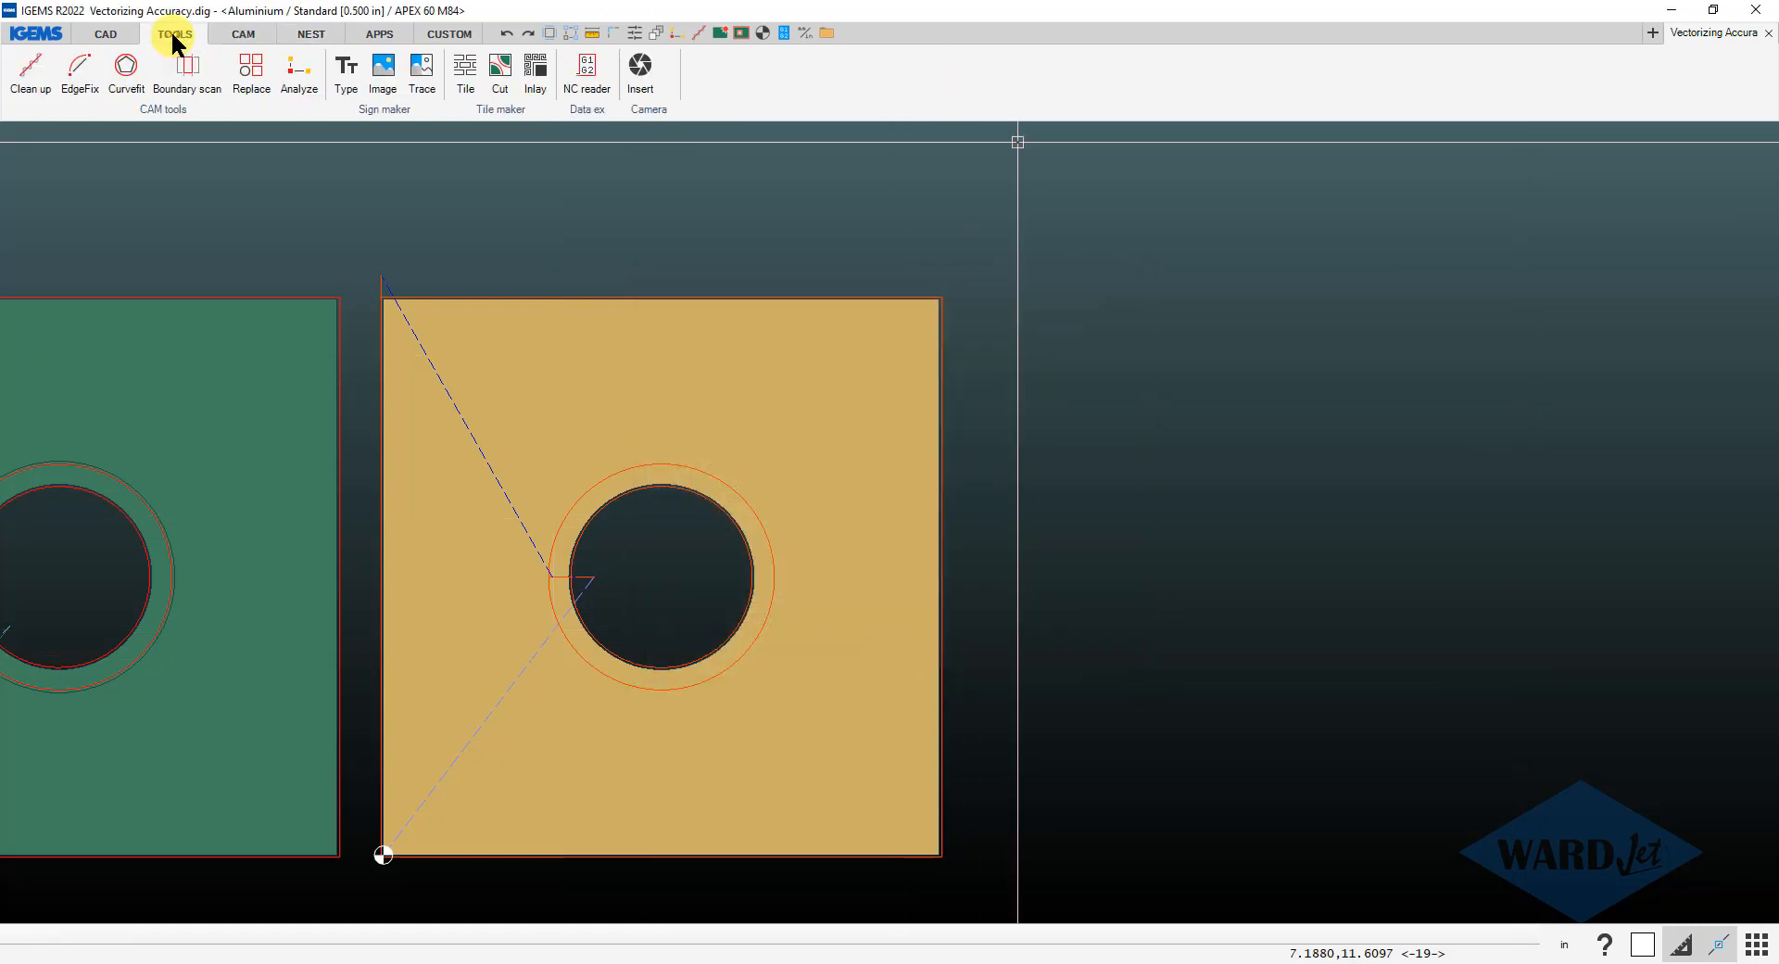
pyautogui.click(588, 72)
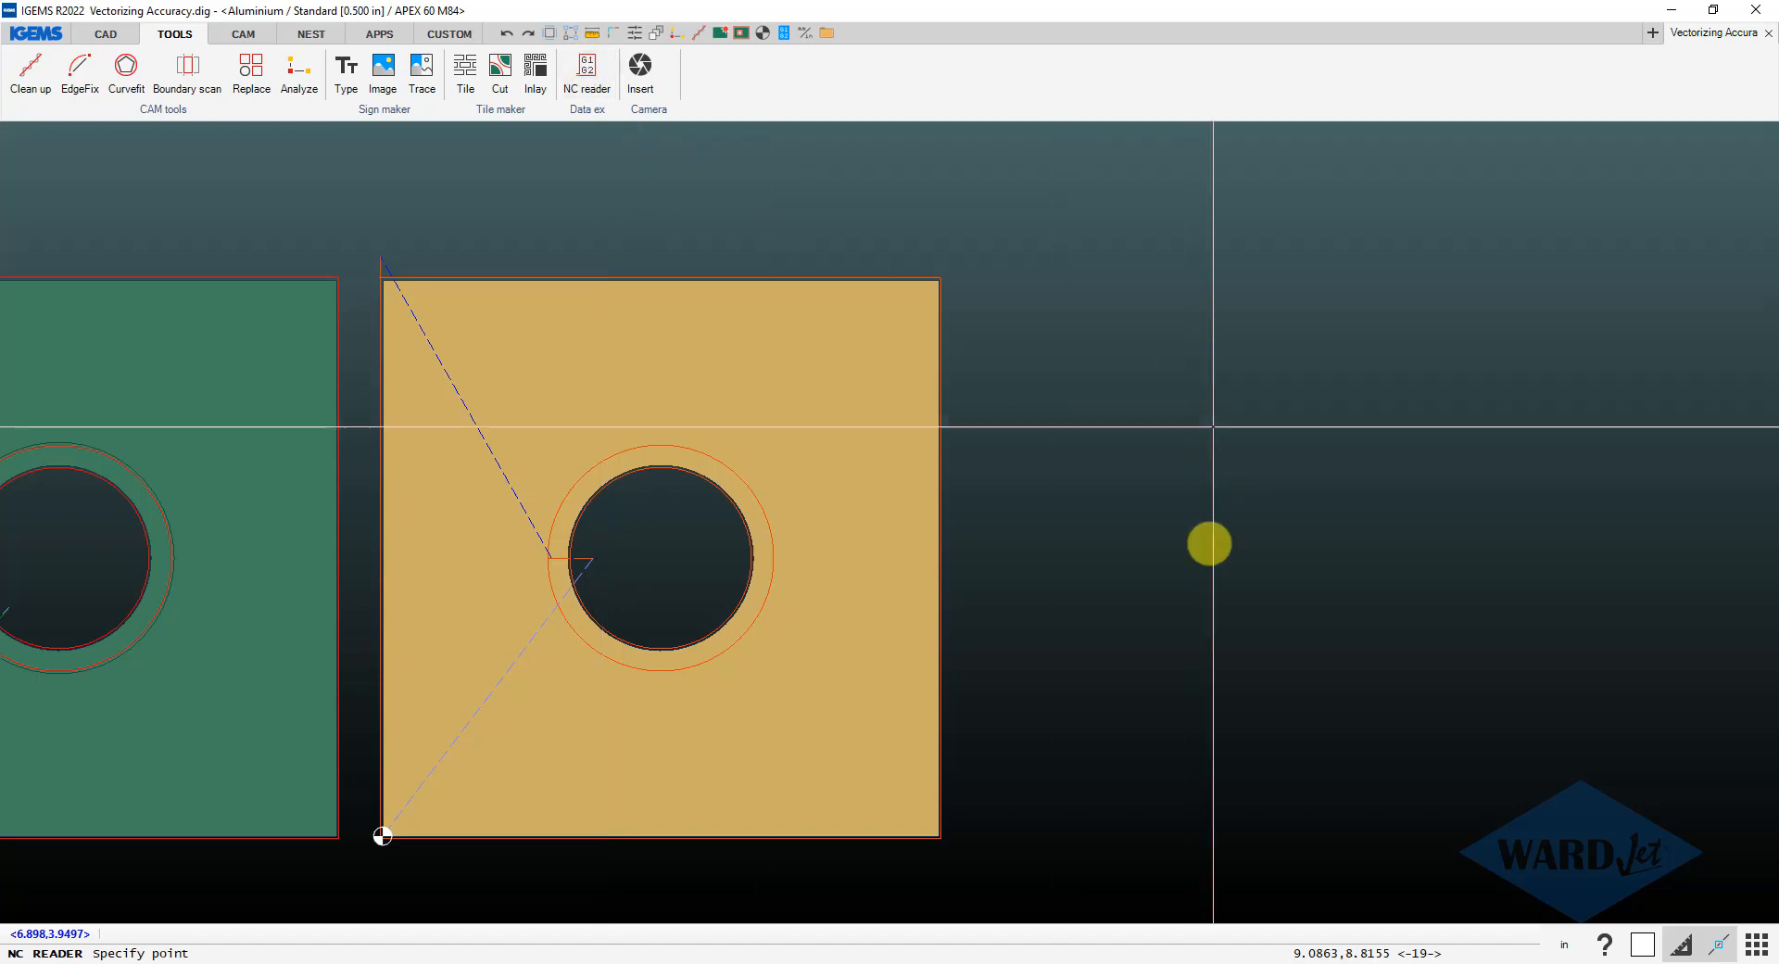
pyautogui.click(1105, 709)
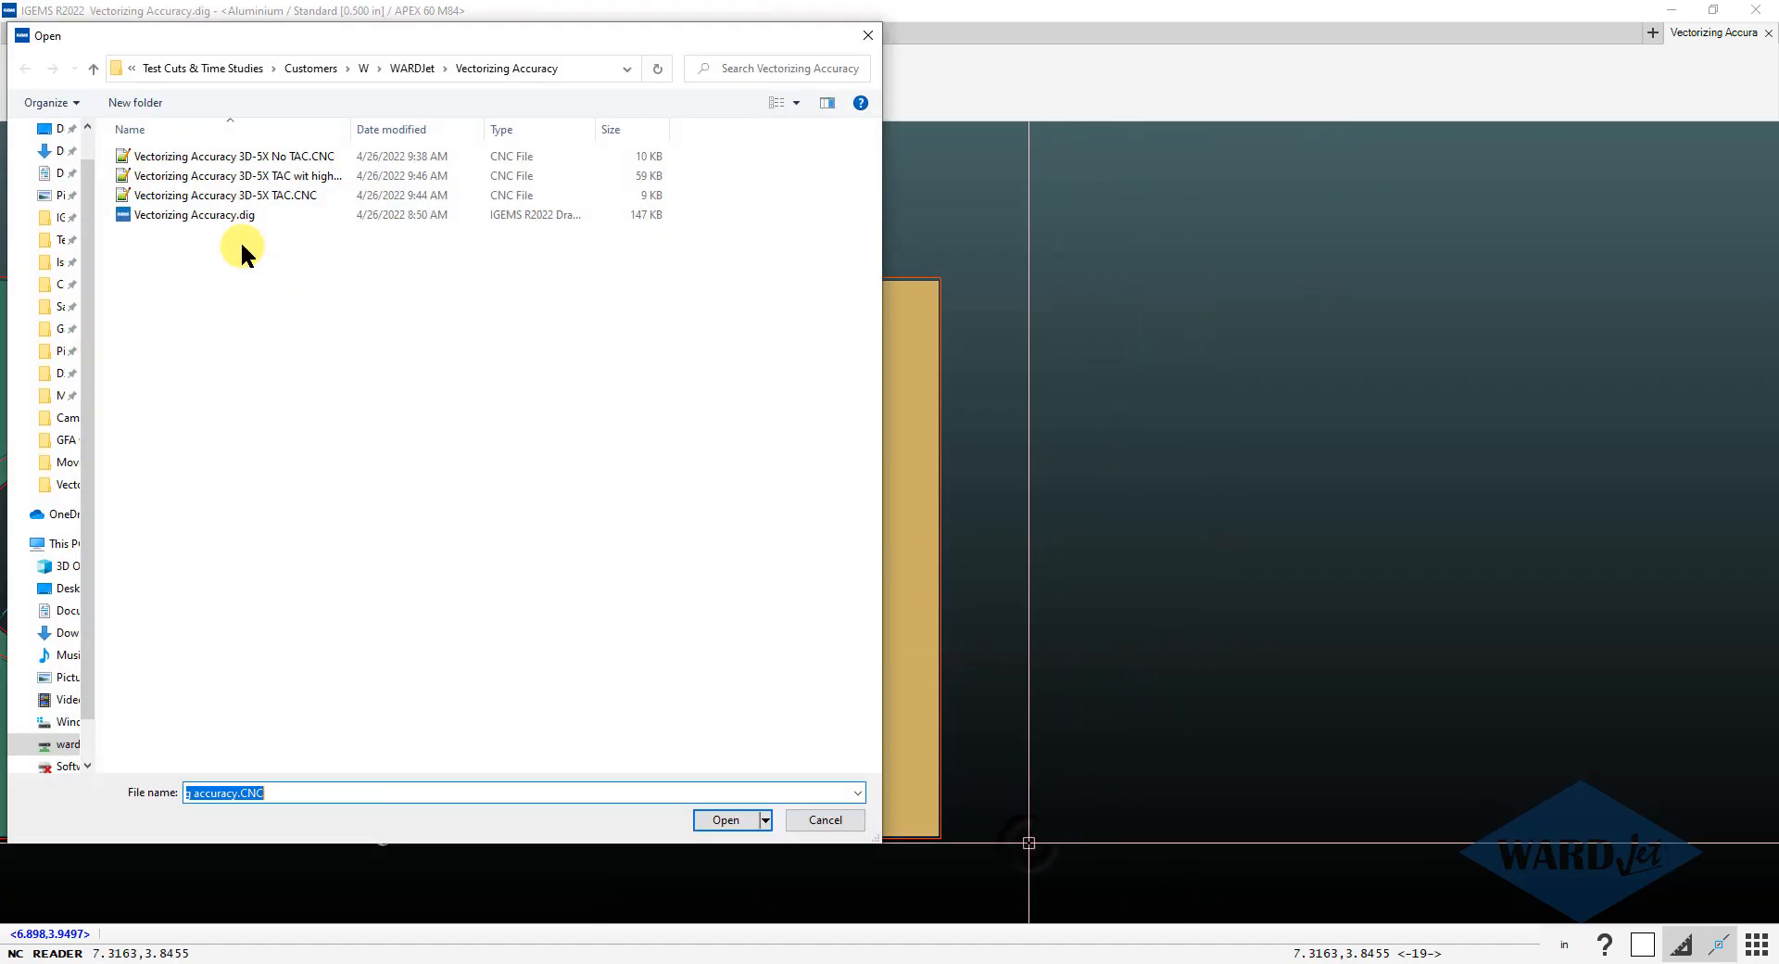
pyautogui.doubleClick(206, 177)
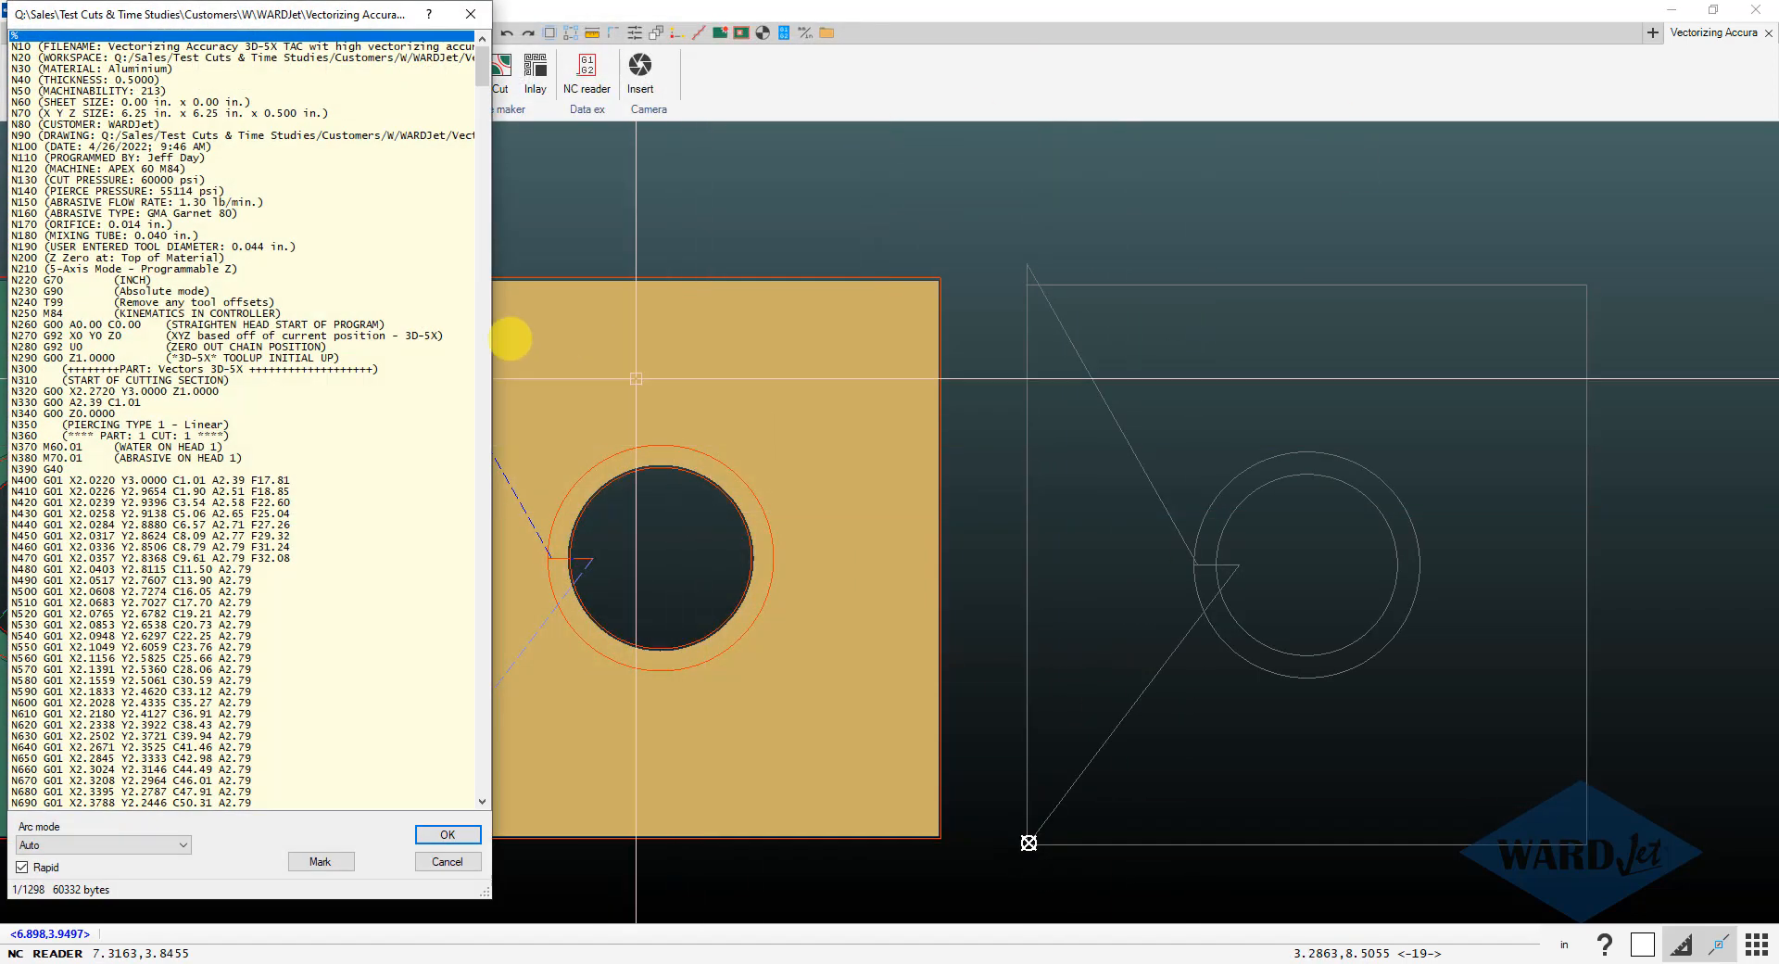
# - Trace the first cut's moves through the NC code to line N610 and import the toolpath into the drawing
pyautogui.click(181, 526)
pyautogui.click(205, 627)
pyautogui.click(215, 682)
pyautogui.click(220, 711)
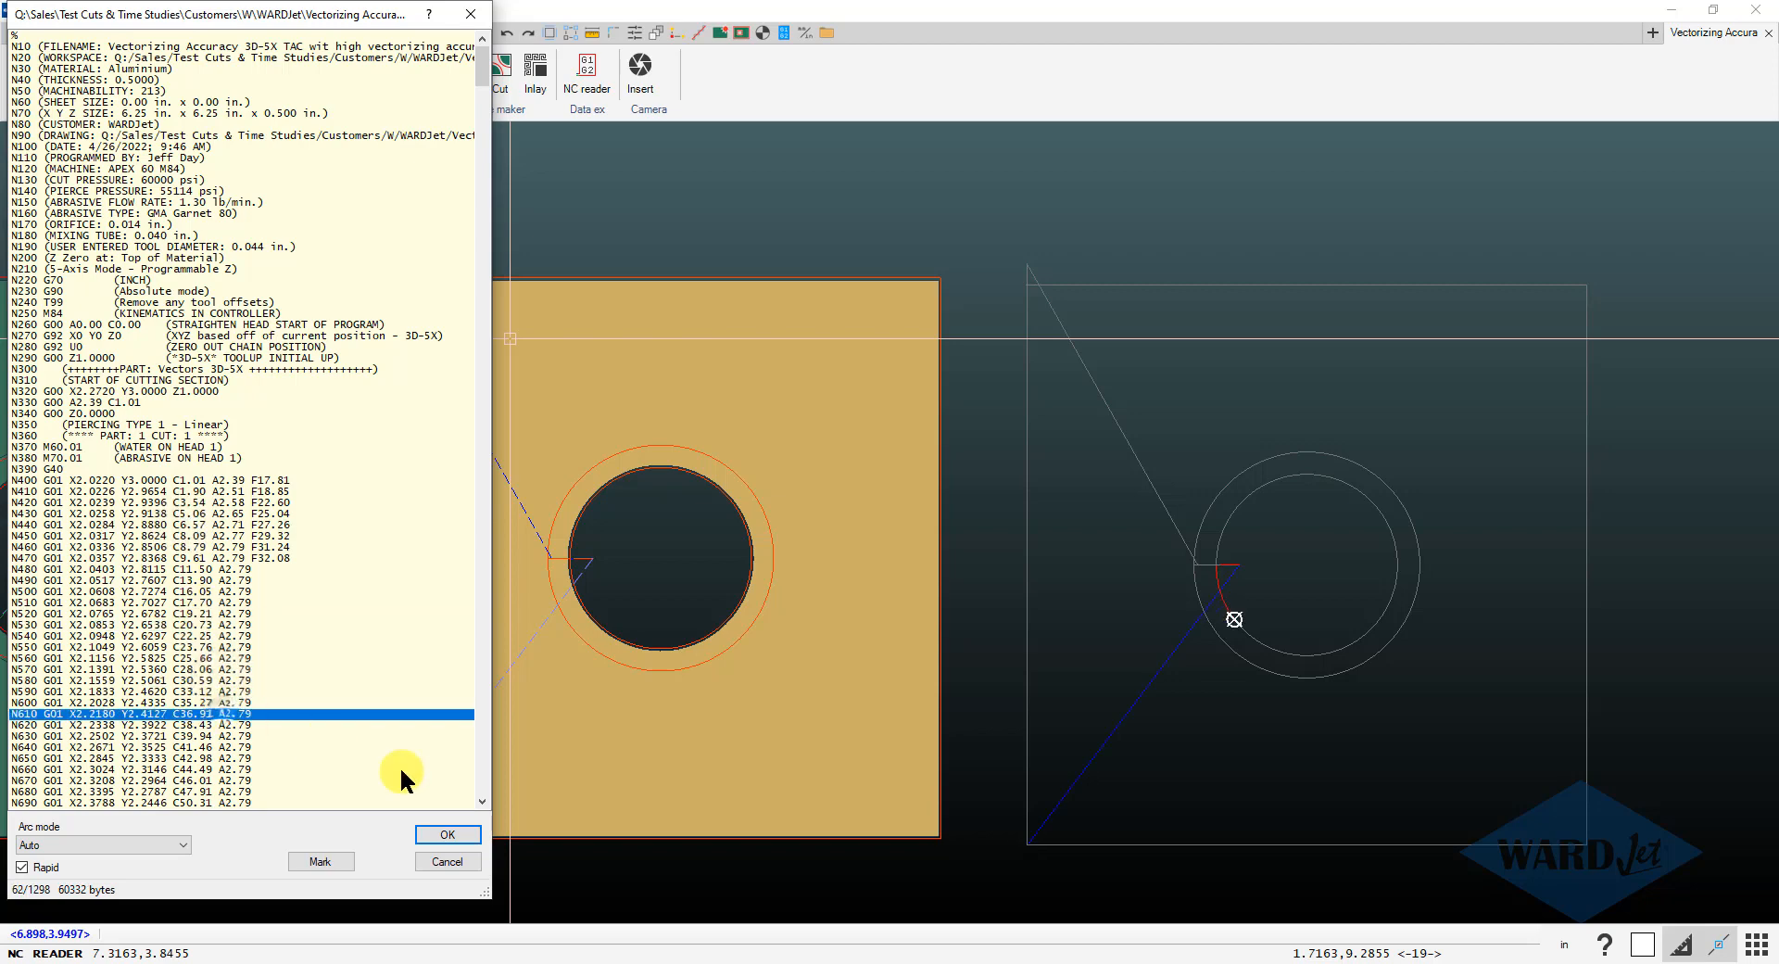
pyautogui.click(446, 836)
# - Examine the imported outer circle's vector density by selecting several consecutive short segments, and clear the selection
pyautogui.scroll(6, 1204, 680)
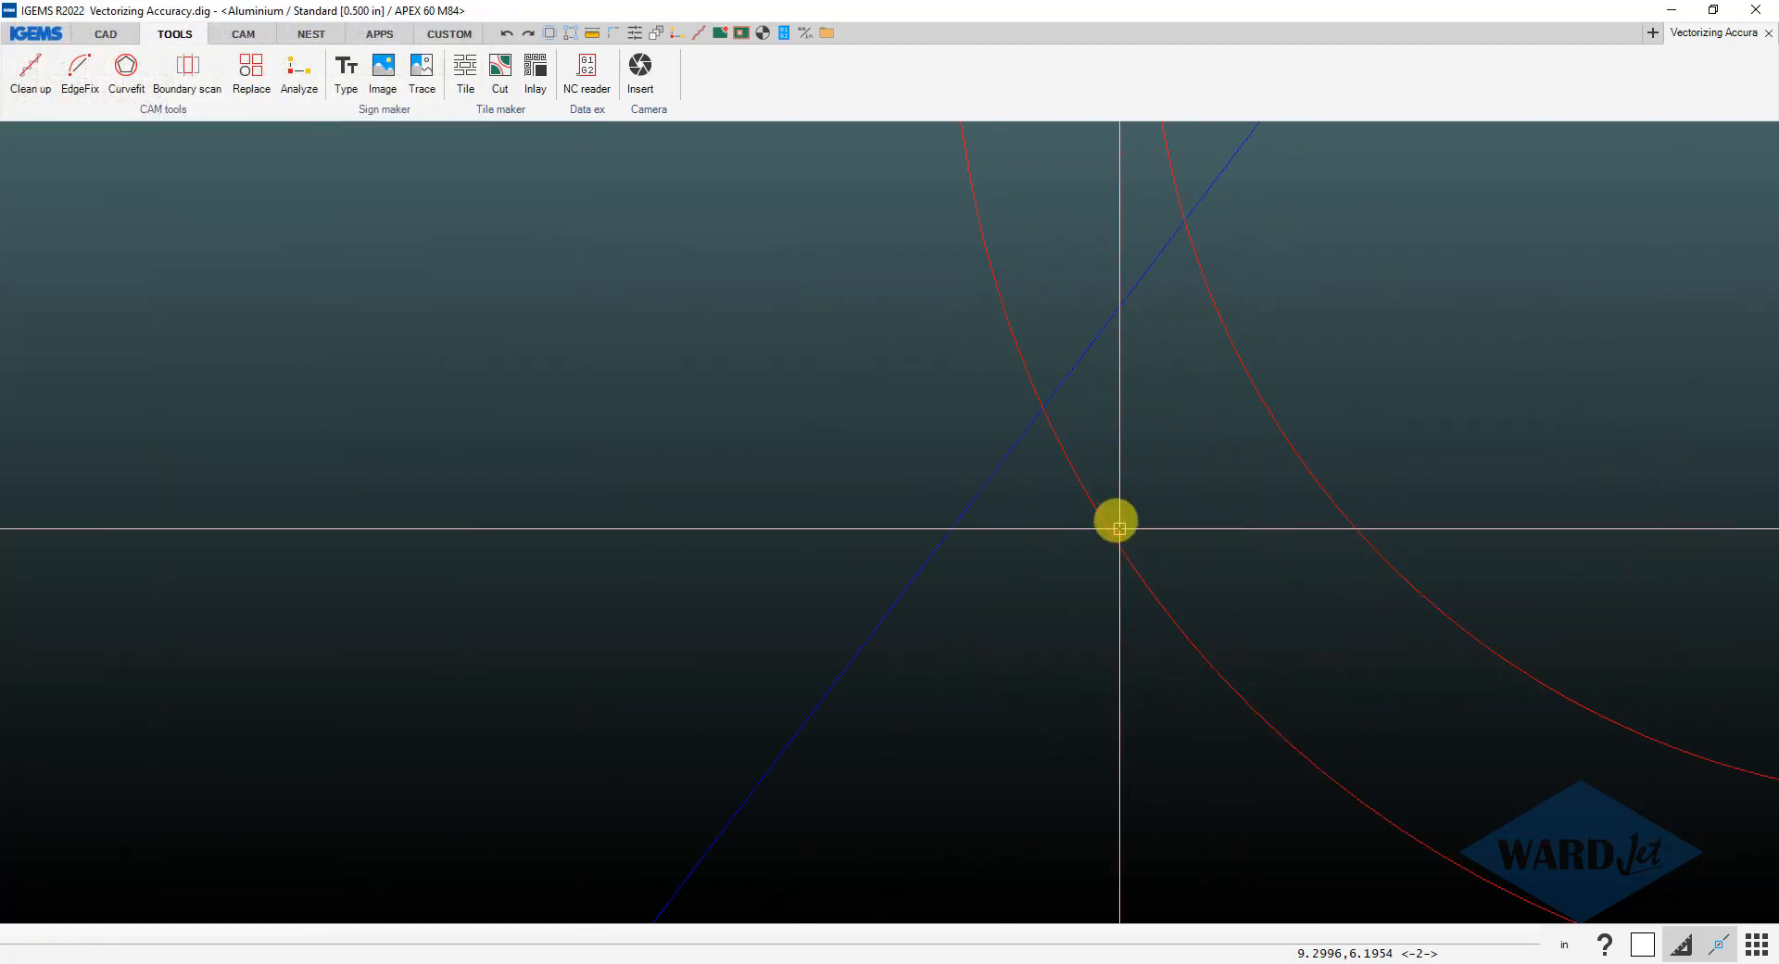
pyautogui.scroll(6, 1091, 502)
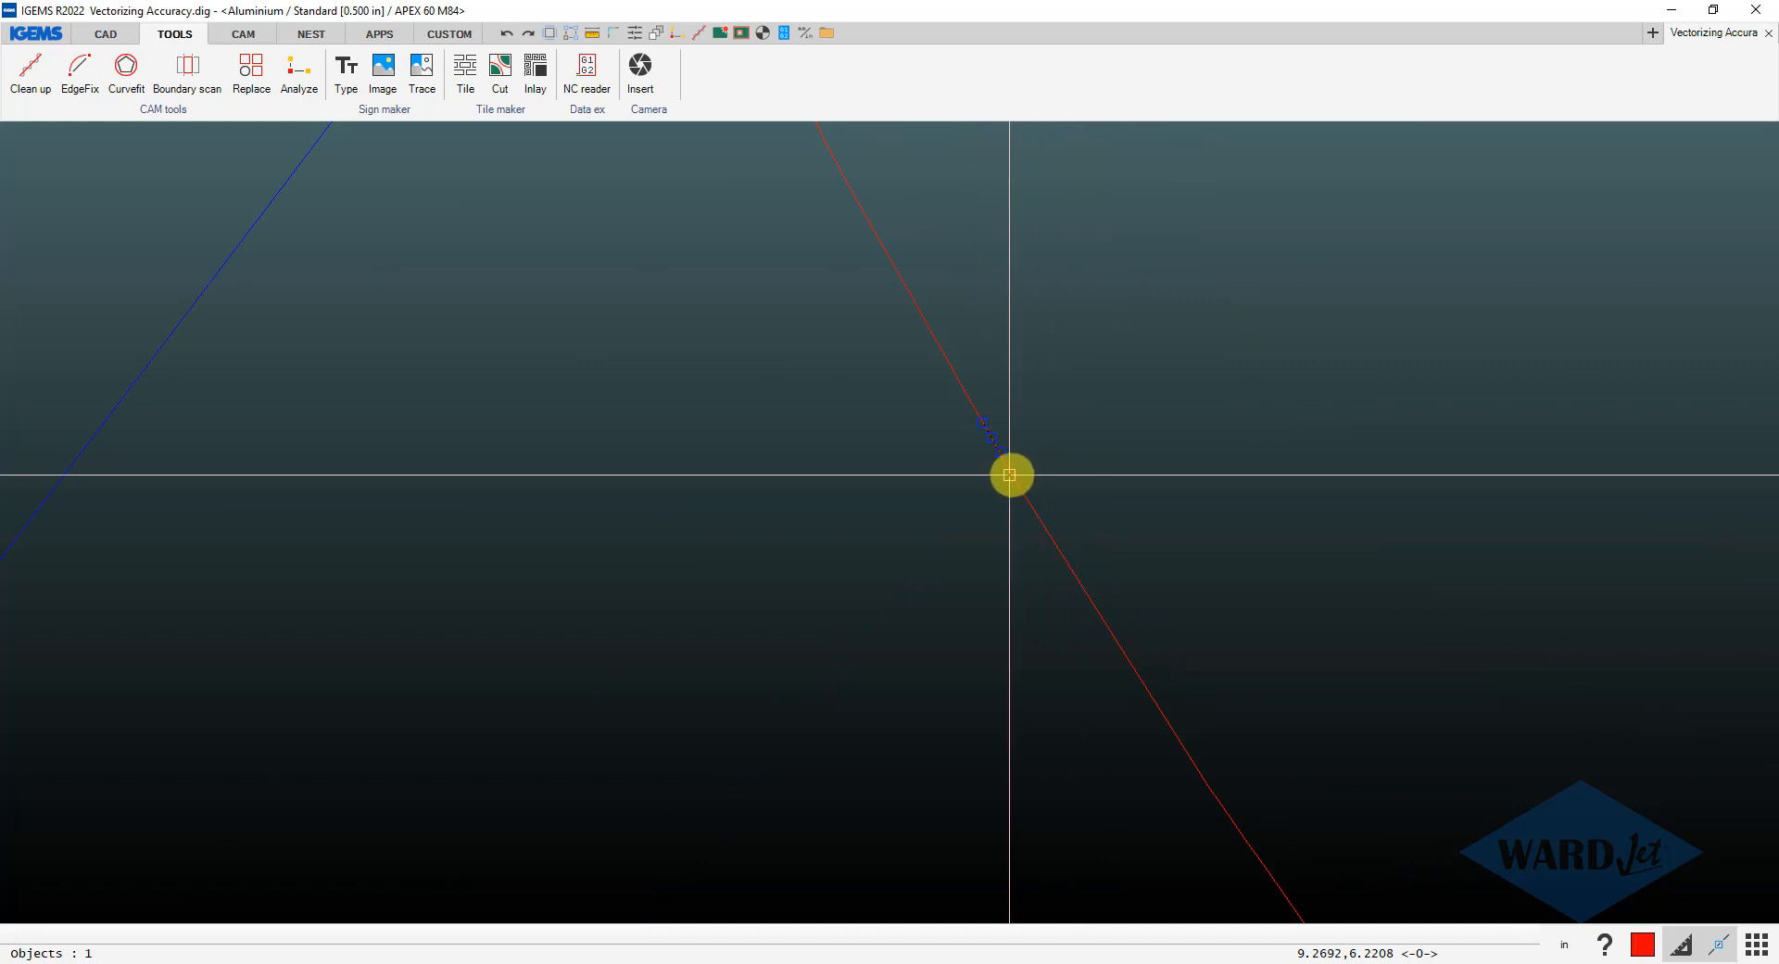
pyautogui.click(975, 398)
pyautogui.click(956, 371)
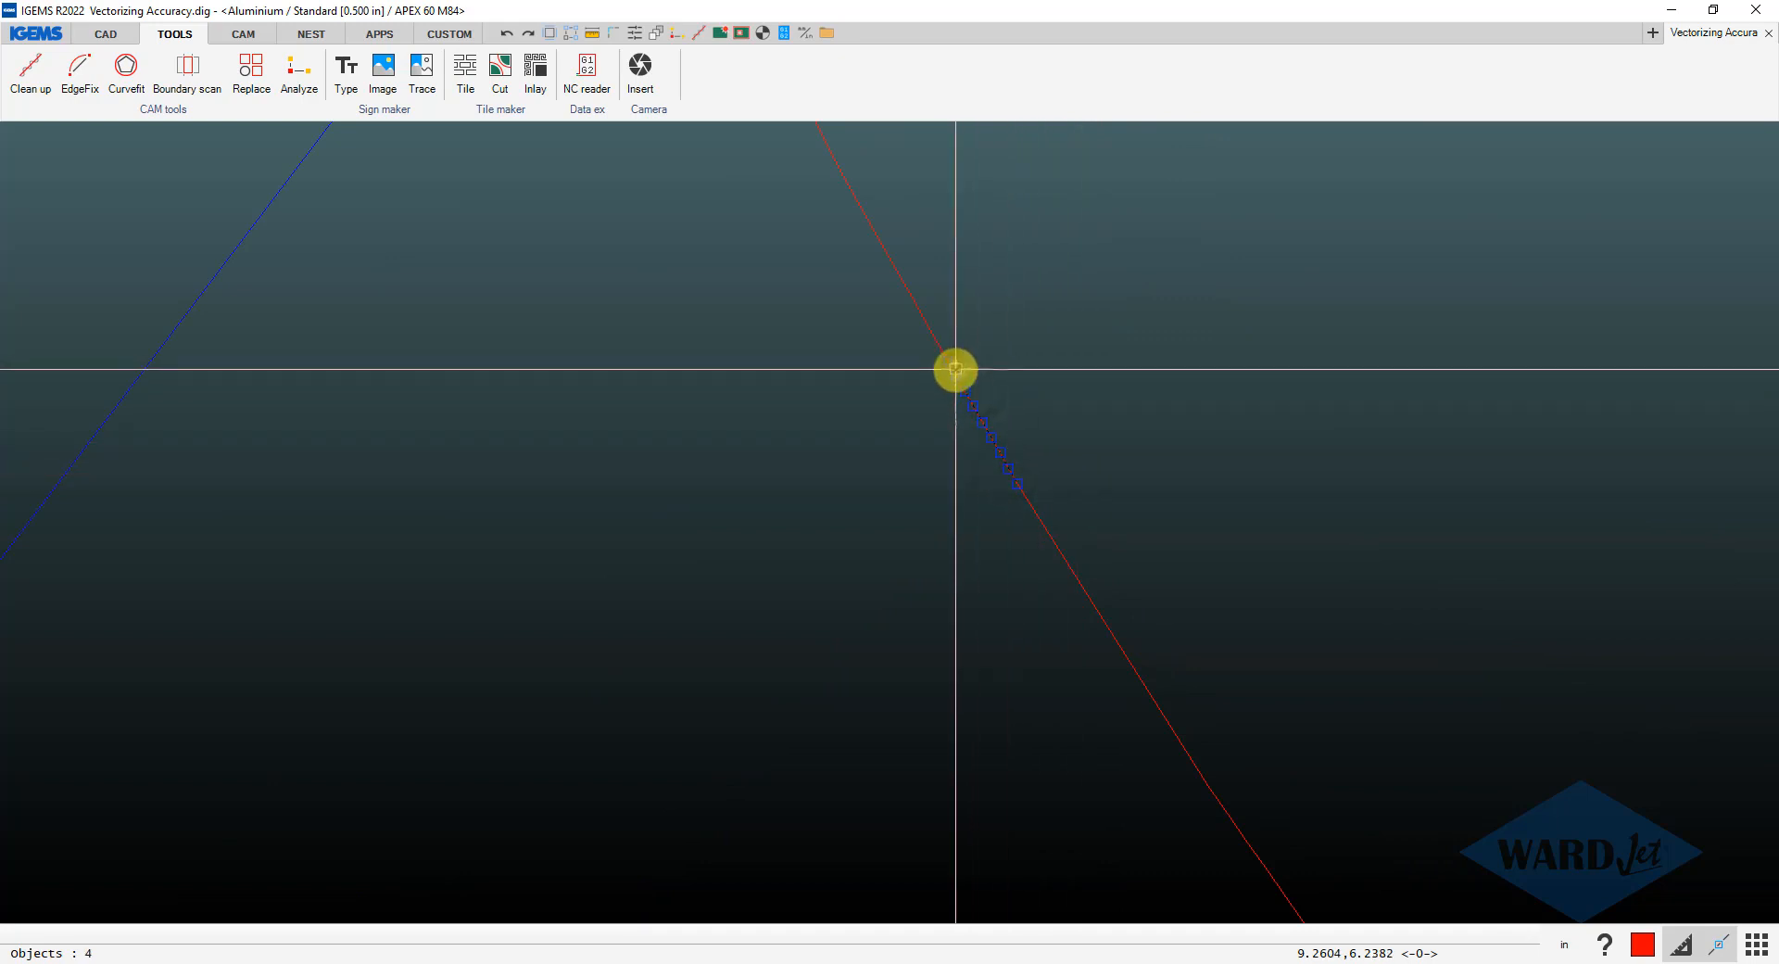
pyautogui.click(935, 327)
pyautogui.press('Escape')
# - Dimension the length of one short segment on the imported toolpath's outer circle
pyautogui.press('7')
pyautogui.press('d')
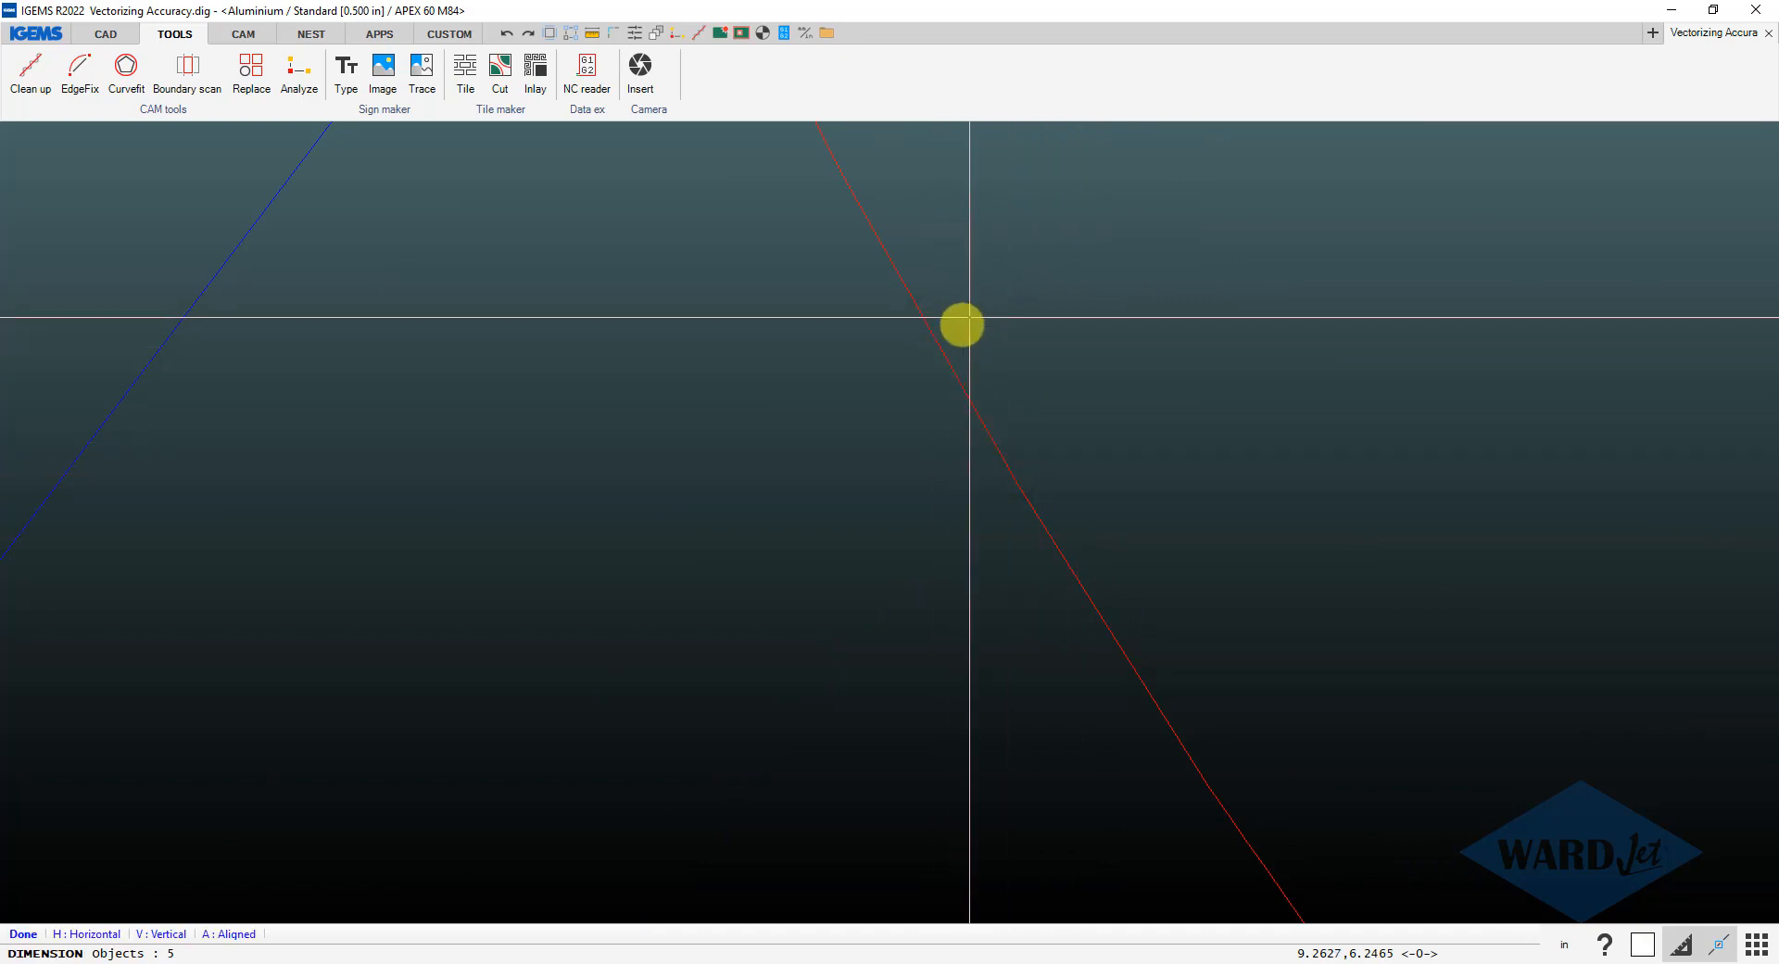
pyautogui.click(932, 347)
pyautogui.scroll(-6, 877, 377)
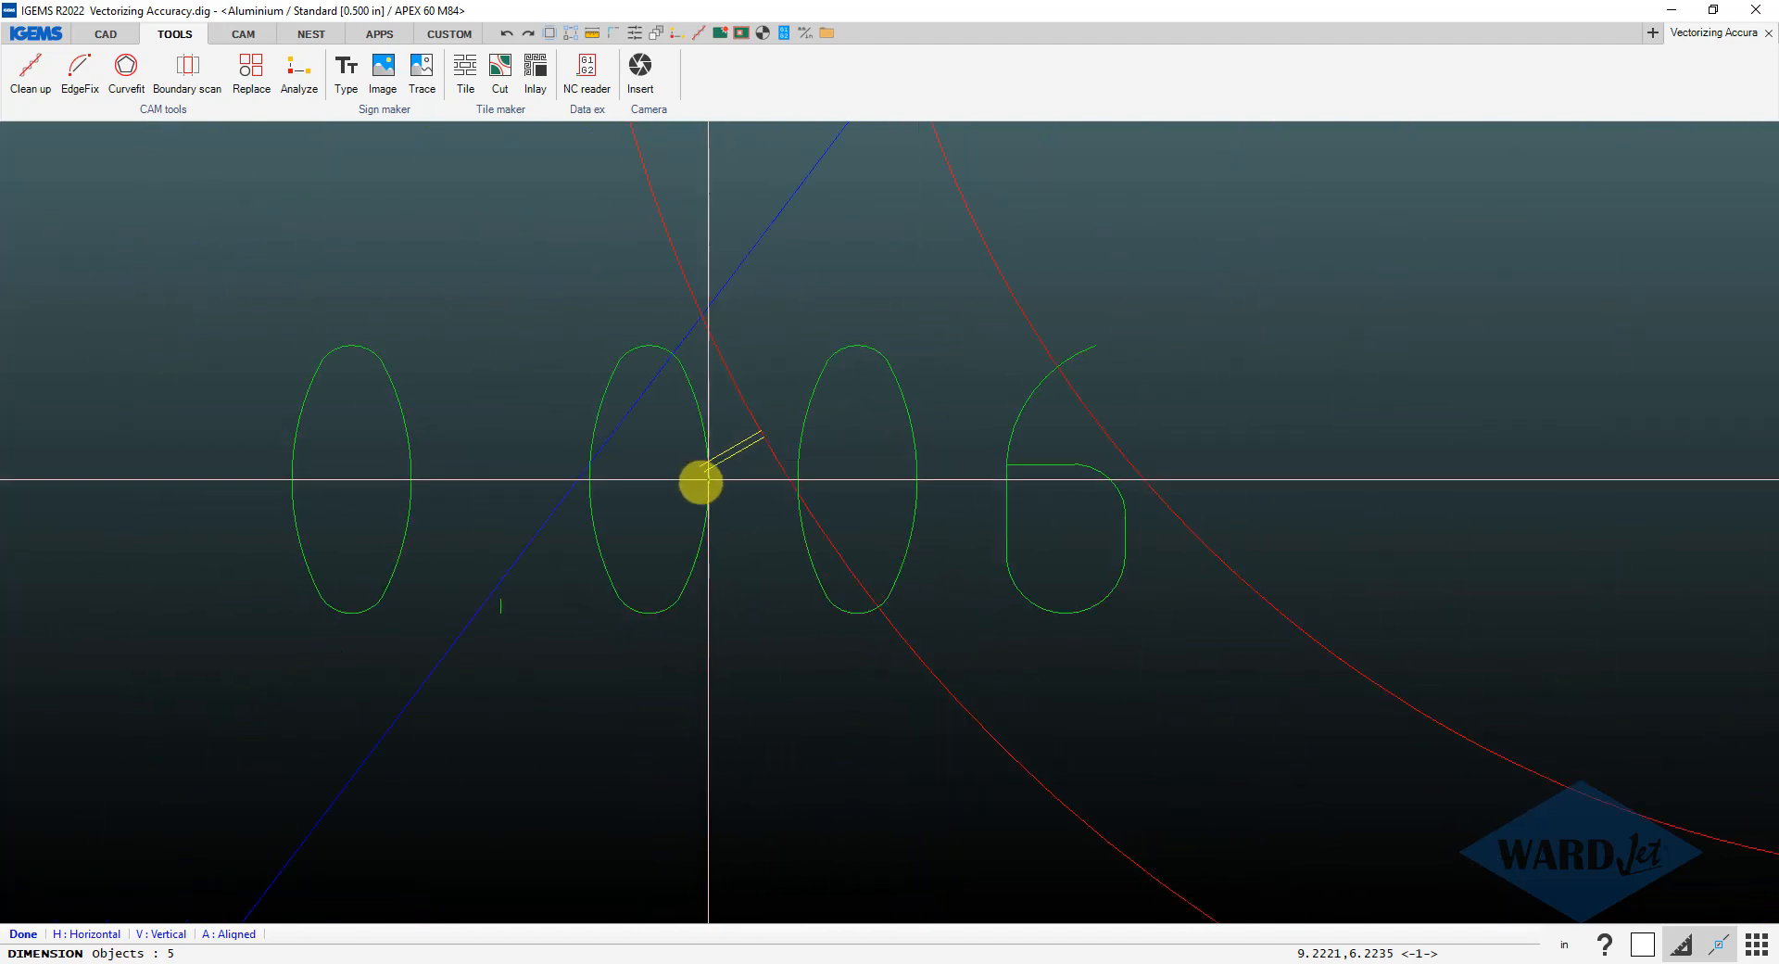
pyautogui.click(688, 490)
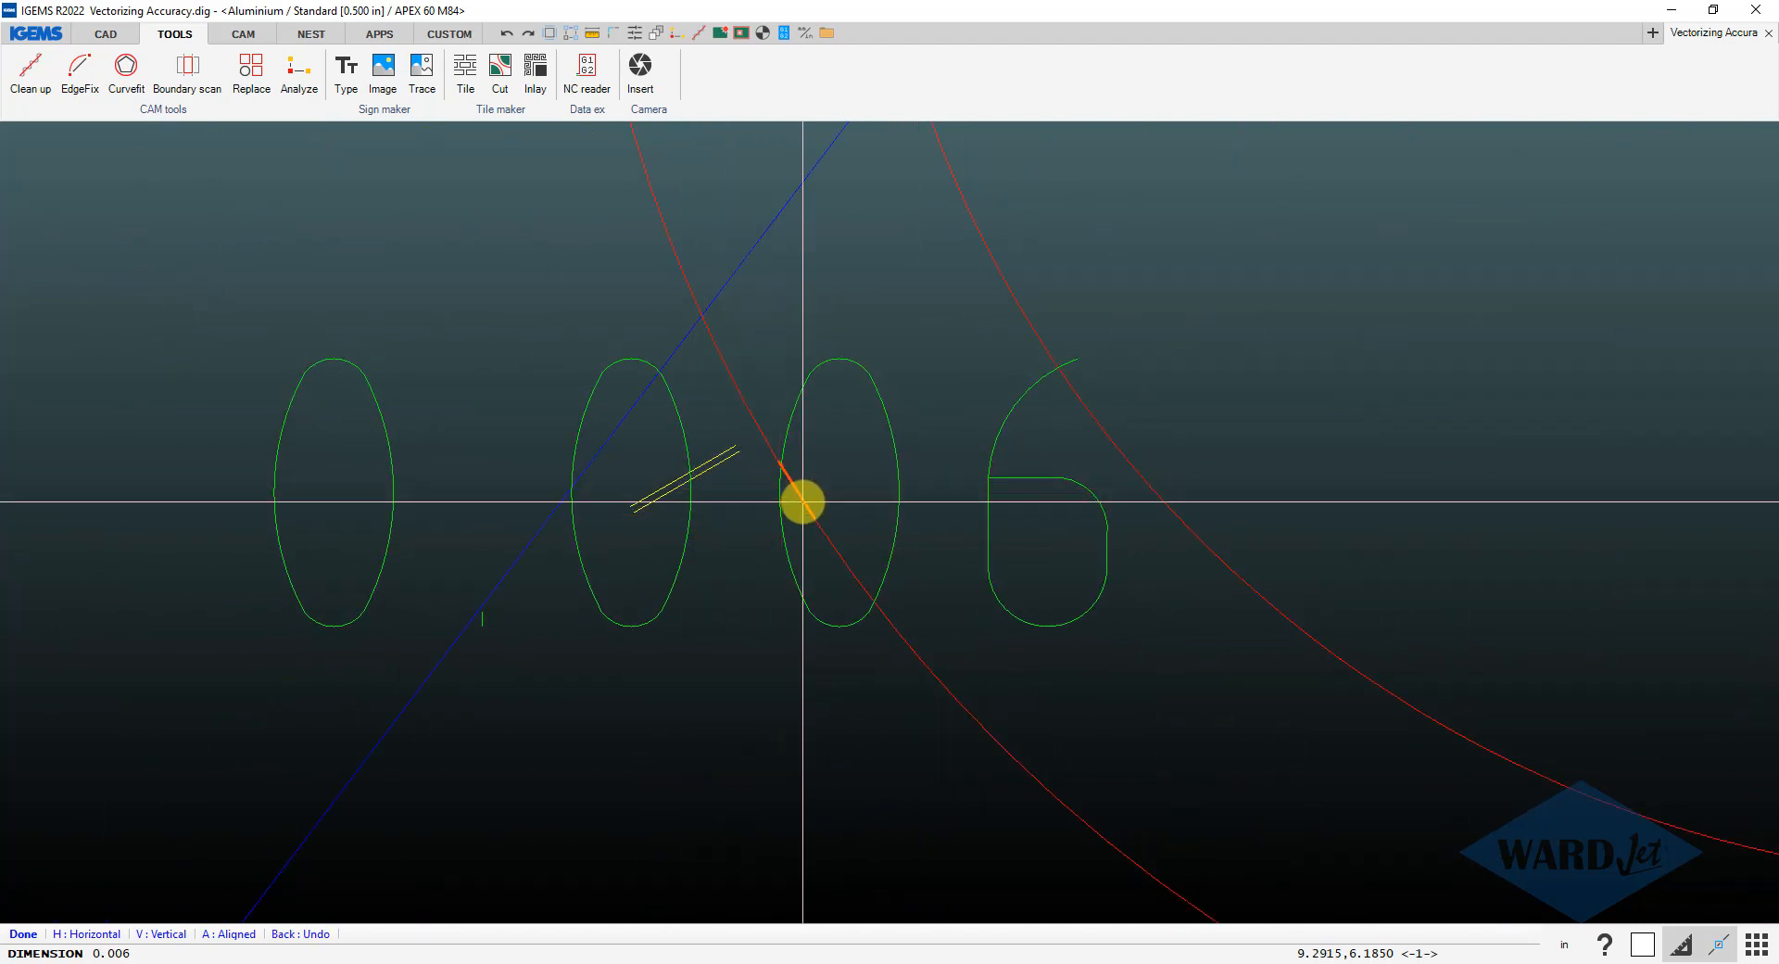
# - Add a second aligned dimension to another short segment slightly further along the same outer circle
pyautogui.scroll(5, 808, 519)
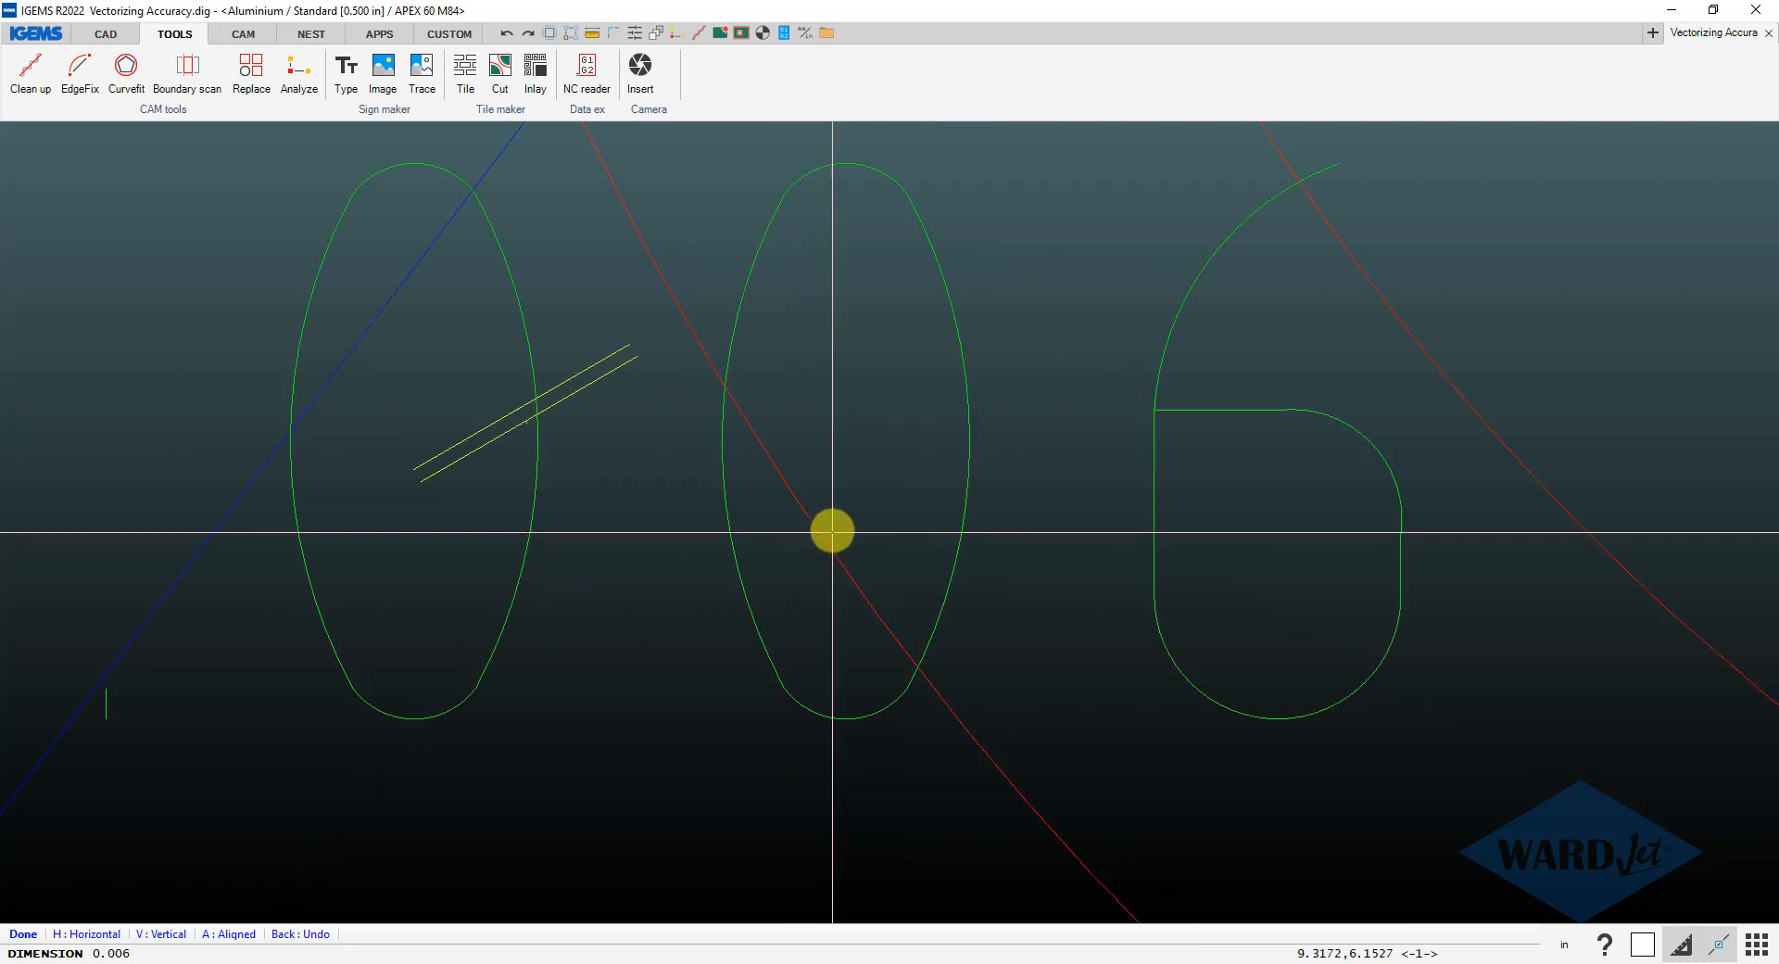
pyautogui.scroll(-5, 808, 520)
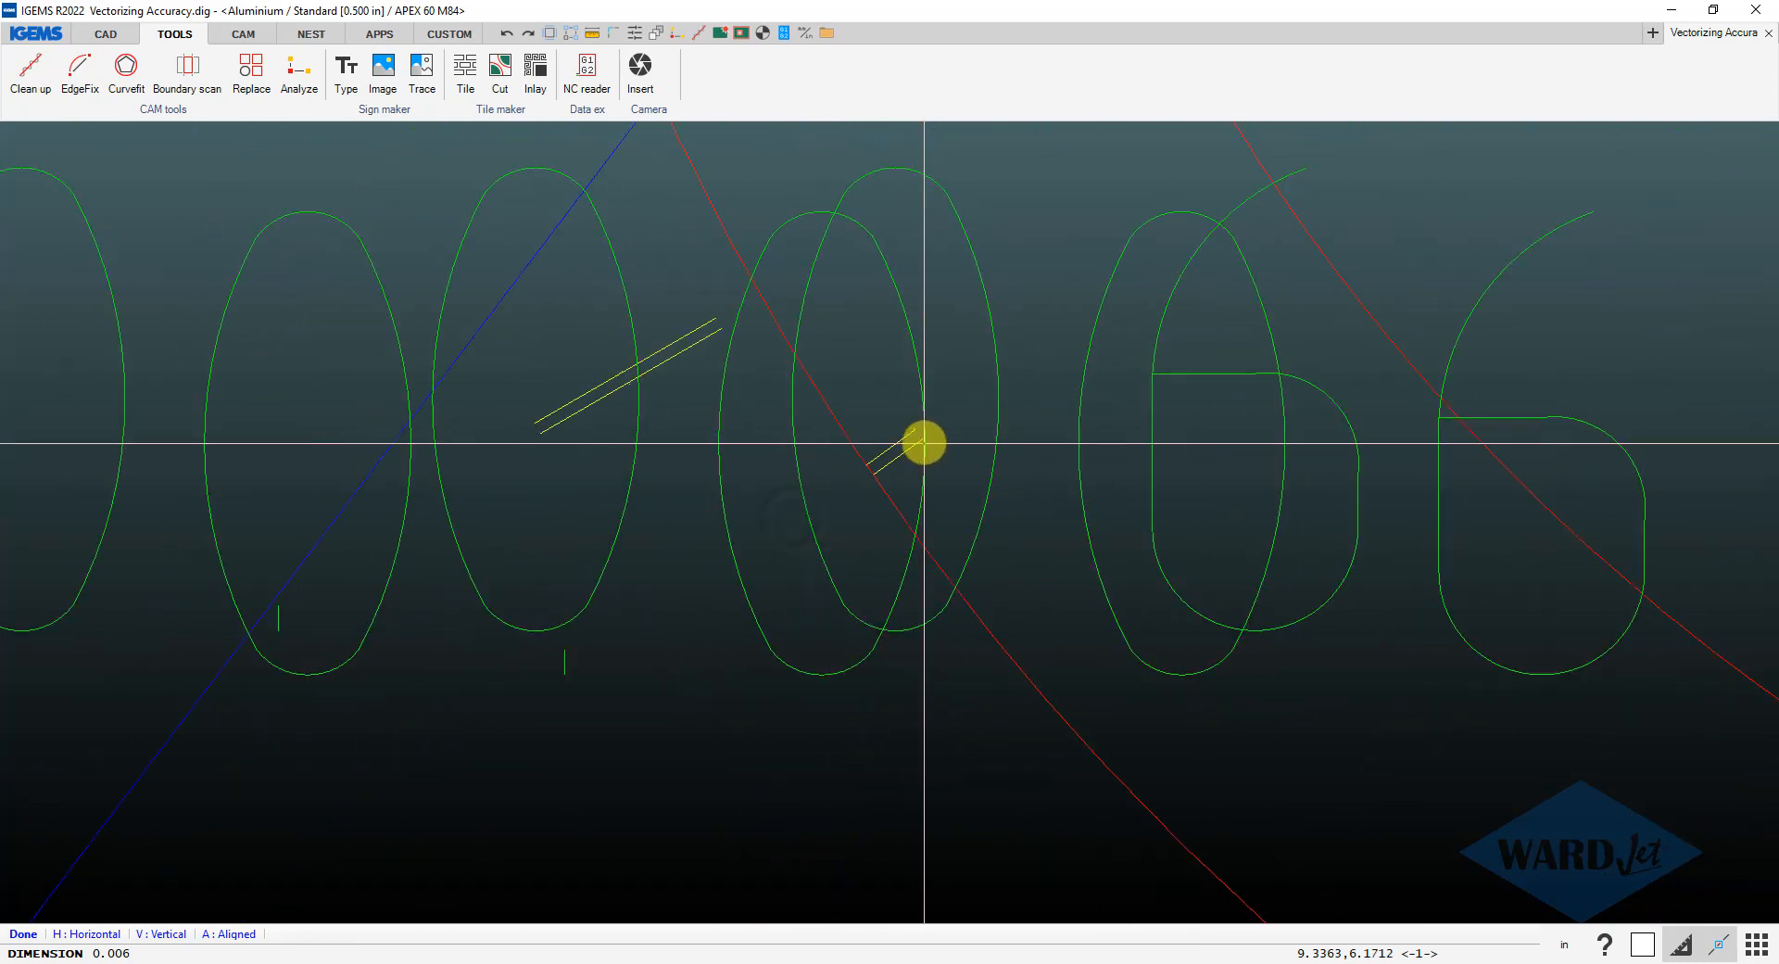
pyautogui.scroll(-4, 1101, 303)
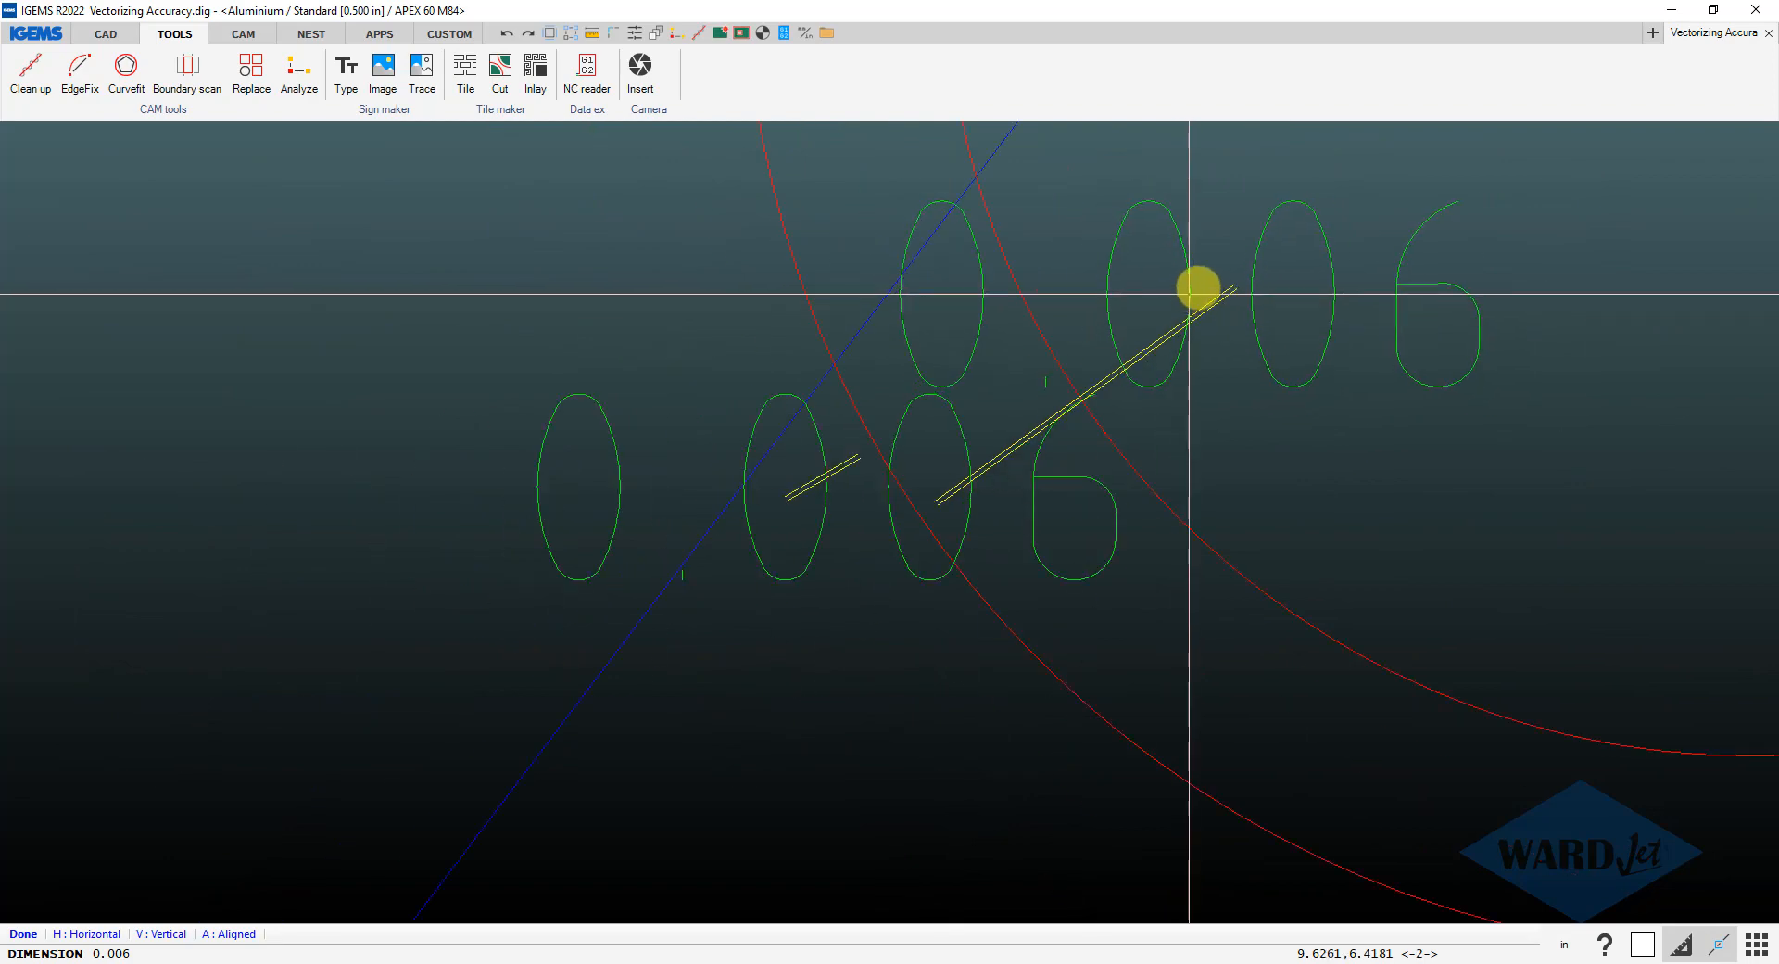
pyautogui.click(1229, 273)
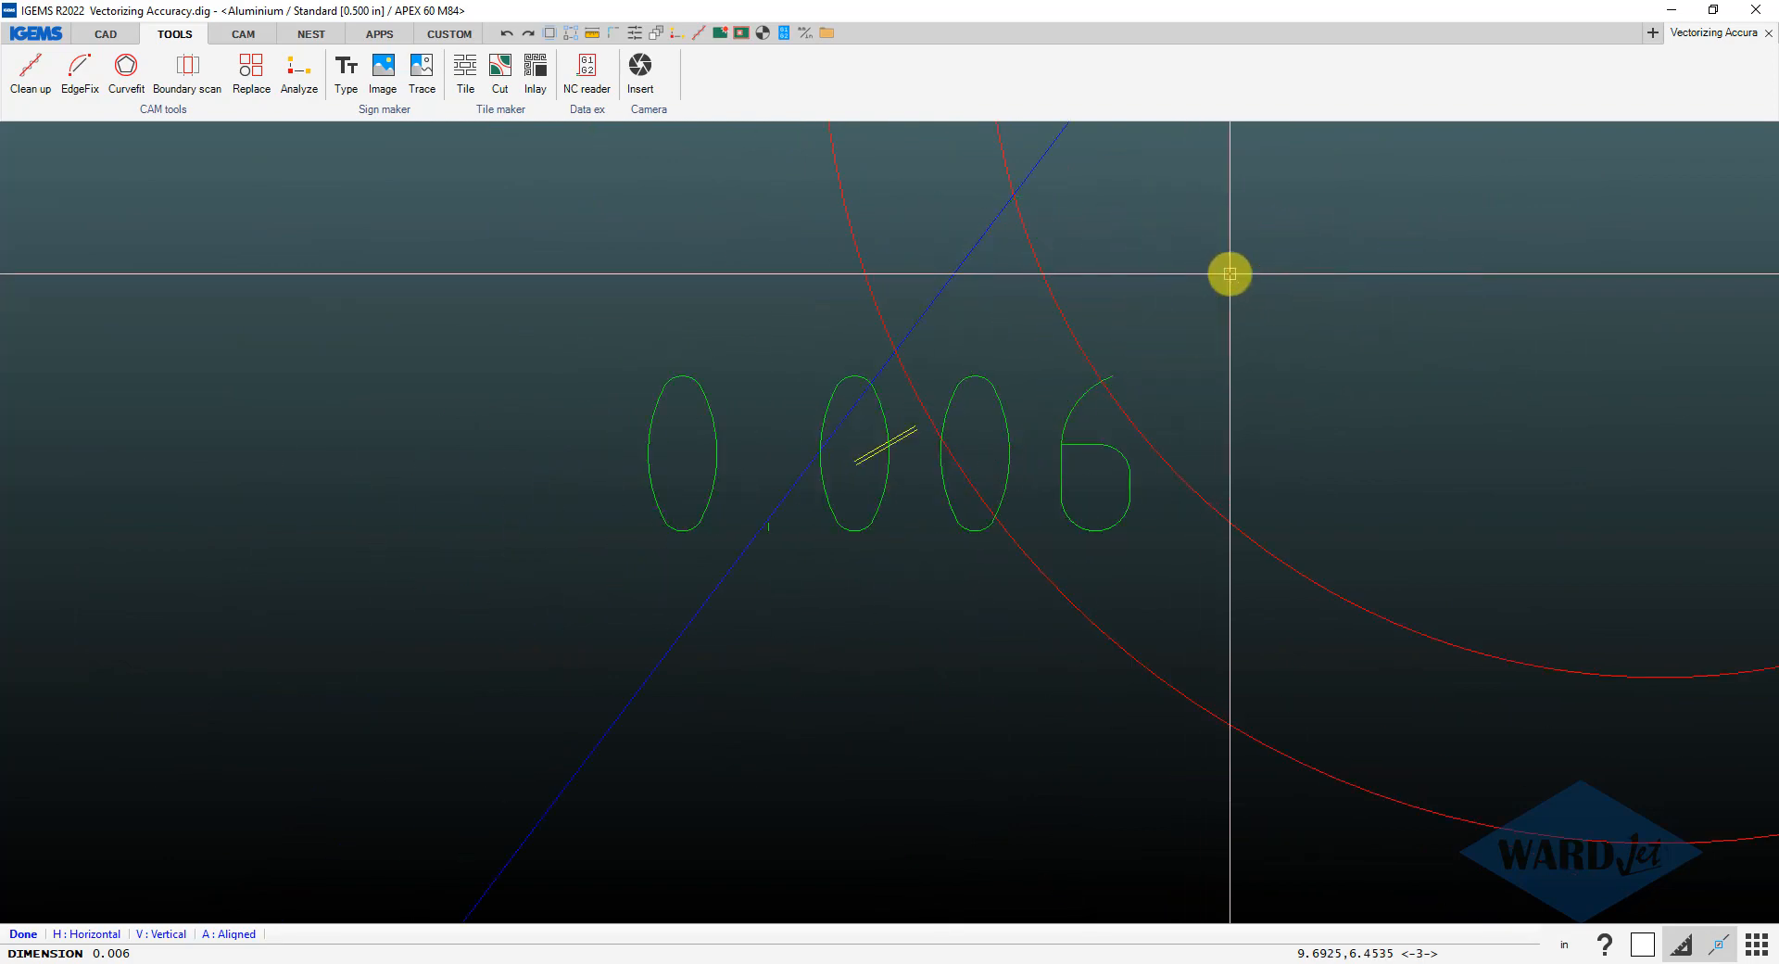
pyautogui.moveTo(1185, 341)
pyautogui.mouseDown(button='middle')
pyautogui.moveTo(809, 508)
pyautogui.moveTo(767, 501)
pyautogui.mouseUp(button='middle')
# - Open the APEX 60 M84 machine's geometry settings that hold the vectorizing accuracy
pyautogui.click(243, 33)
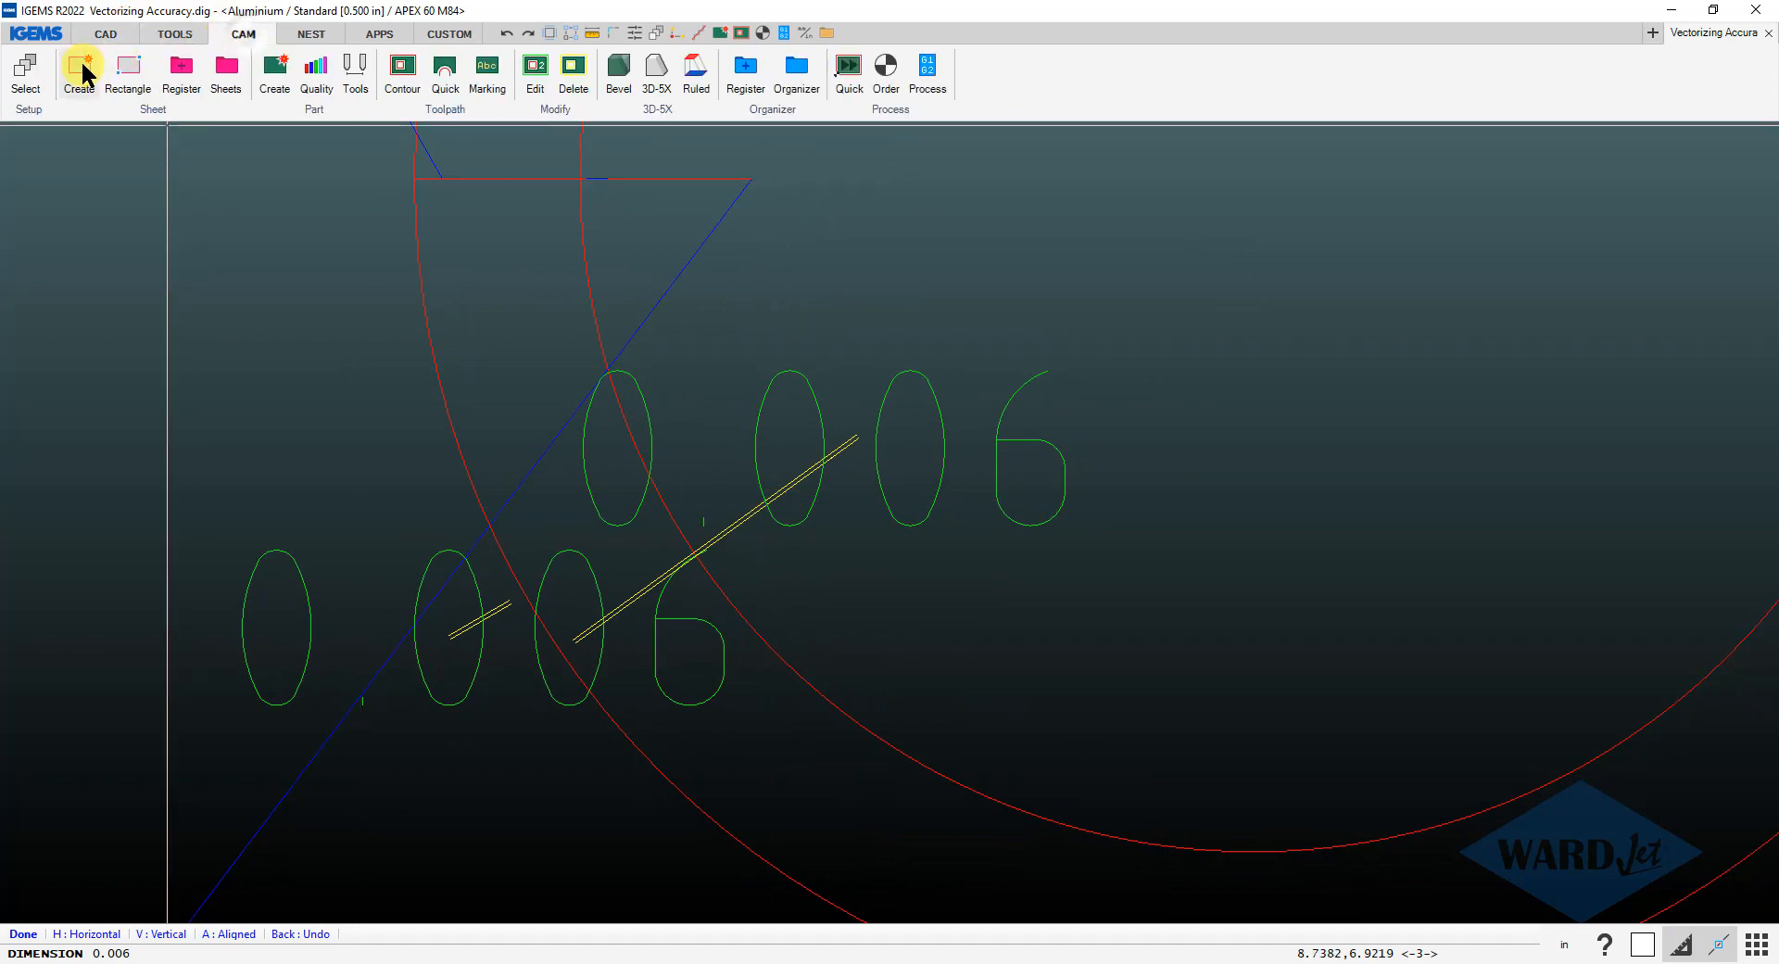
pyautogui.click(31, 76)
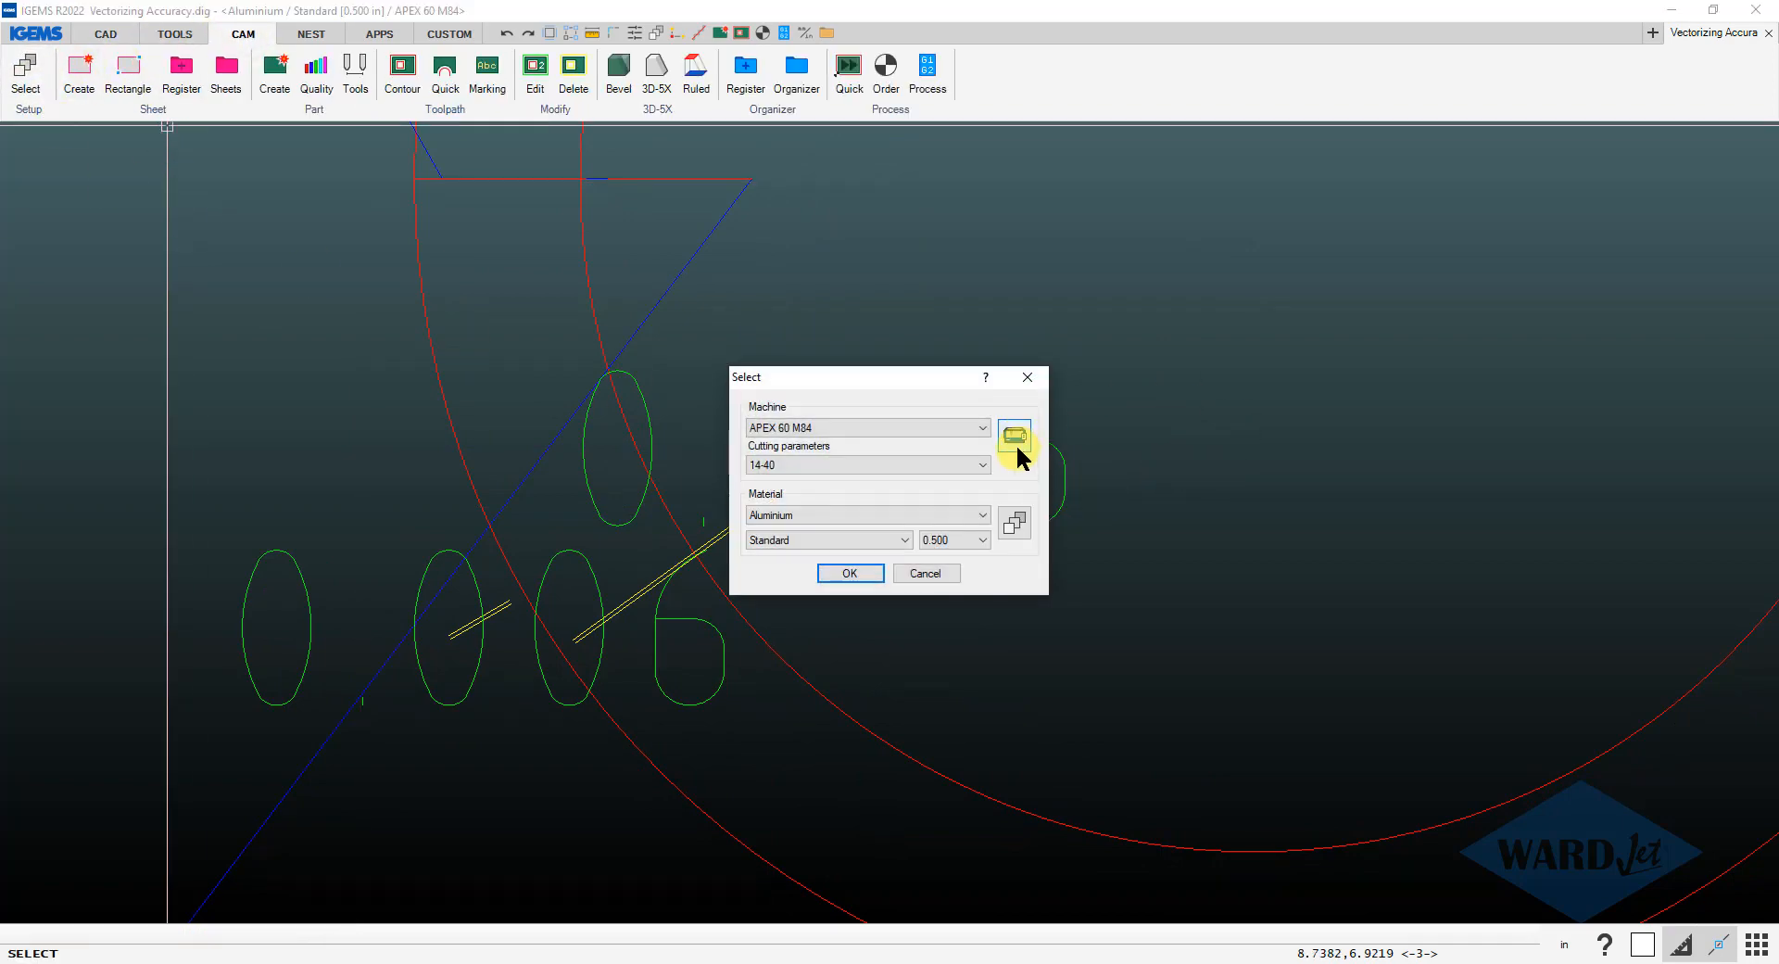
pyautogui.click(1015, 432)
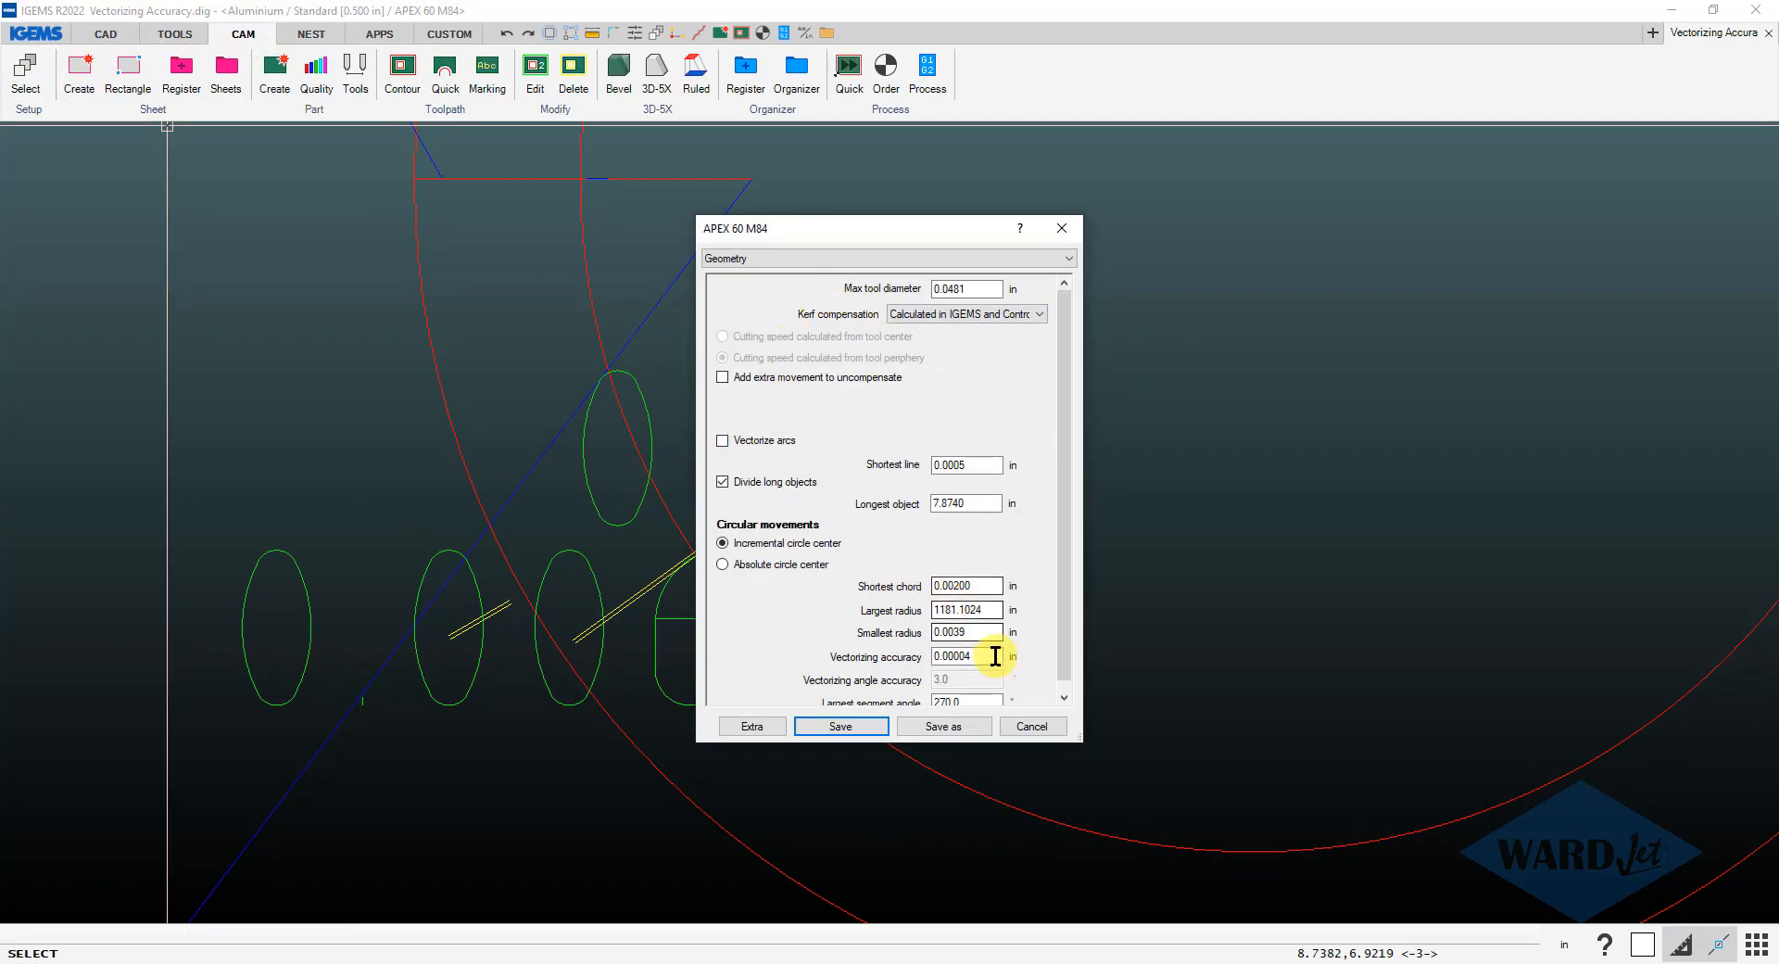